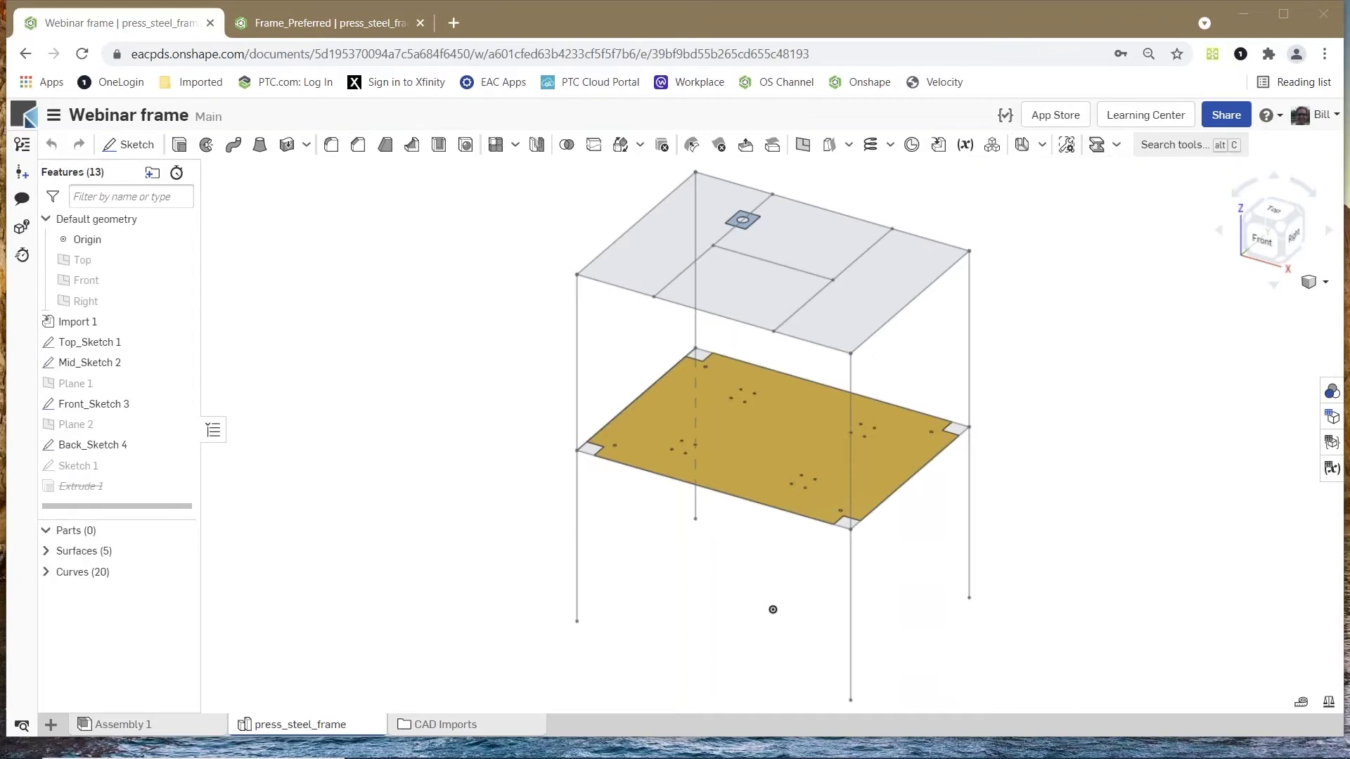
- In the "adding frame feature" document, search other documents for "beams" and add the Beam custom feature from FeatureScript Beams
{"action": "left_click_drag", "start_coordinate": [1349, 69], "coordinate": [665, 45]}
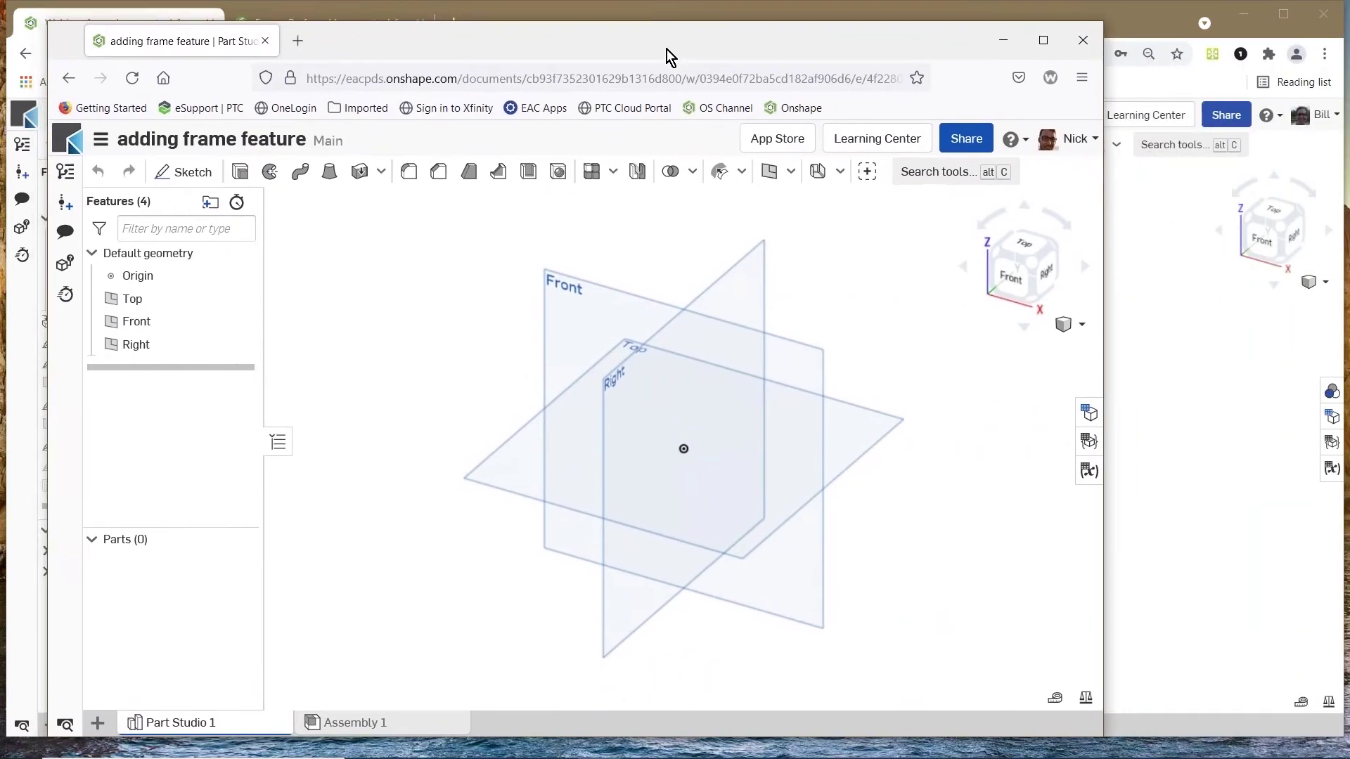
{"action": "left_click", "coordinate": [867, 173]}
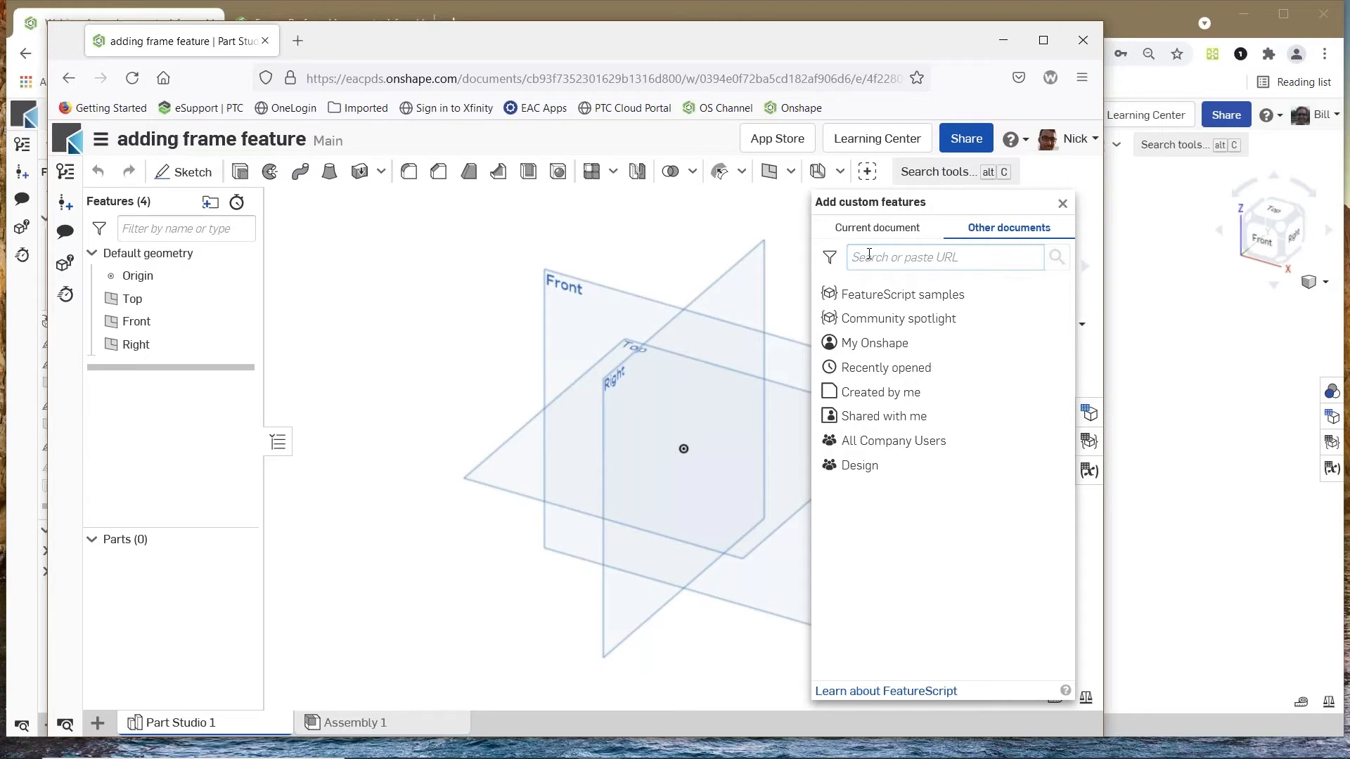
{"action": "type", "text": "beams"}
{"action": "left_click", "coordinate": [1058, 263]}
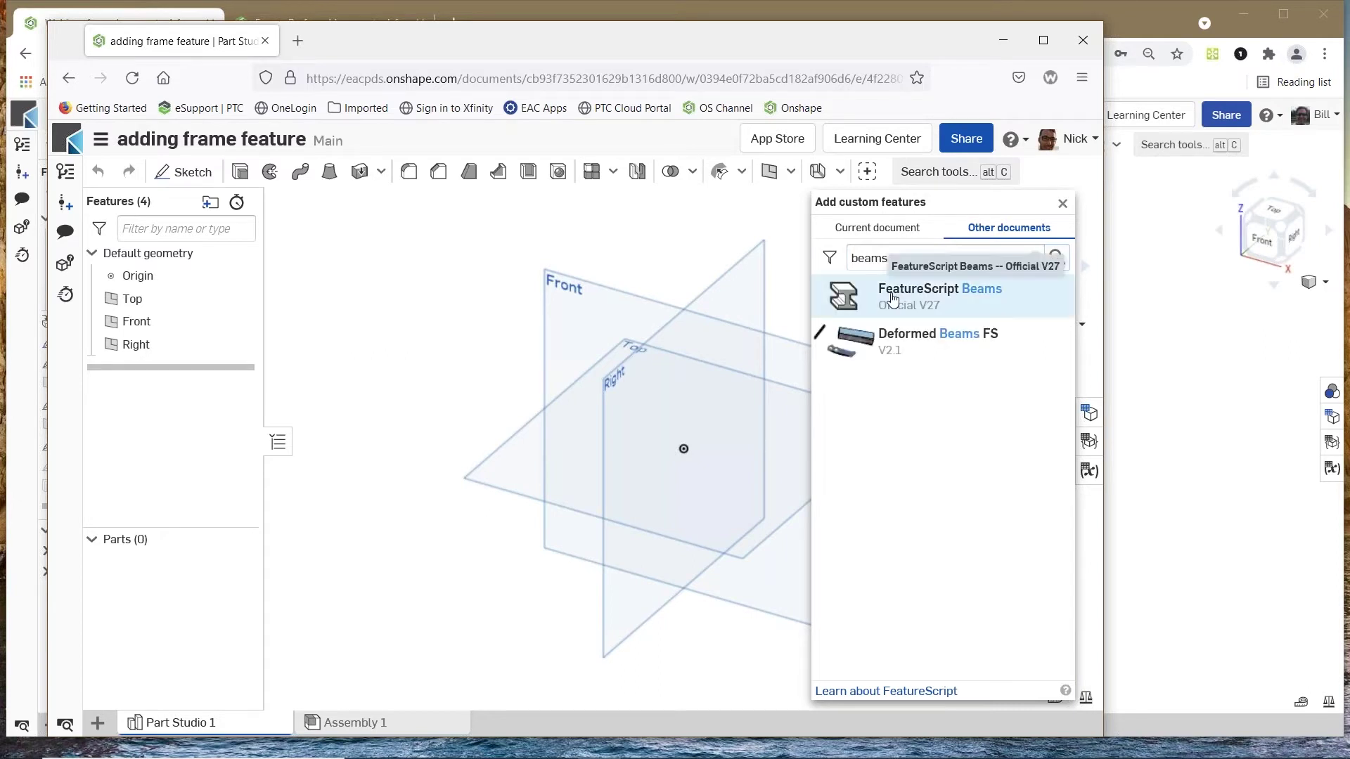
{"action": "left_click", "coordinate": [943, 297]}
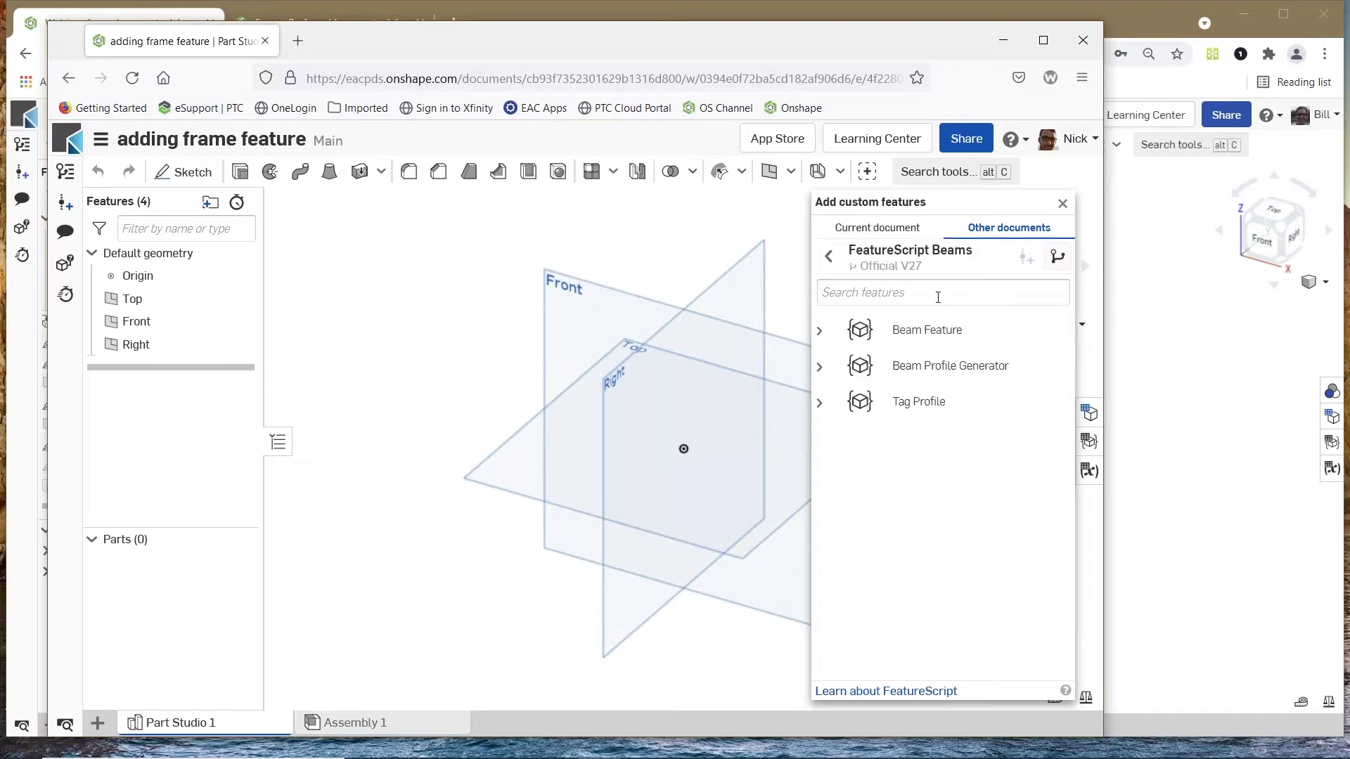
{"action": "left_click", "coordinate": [919, 336]}
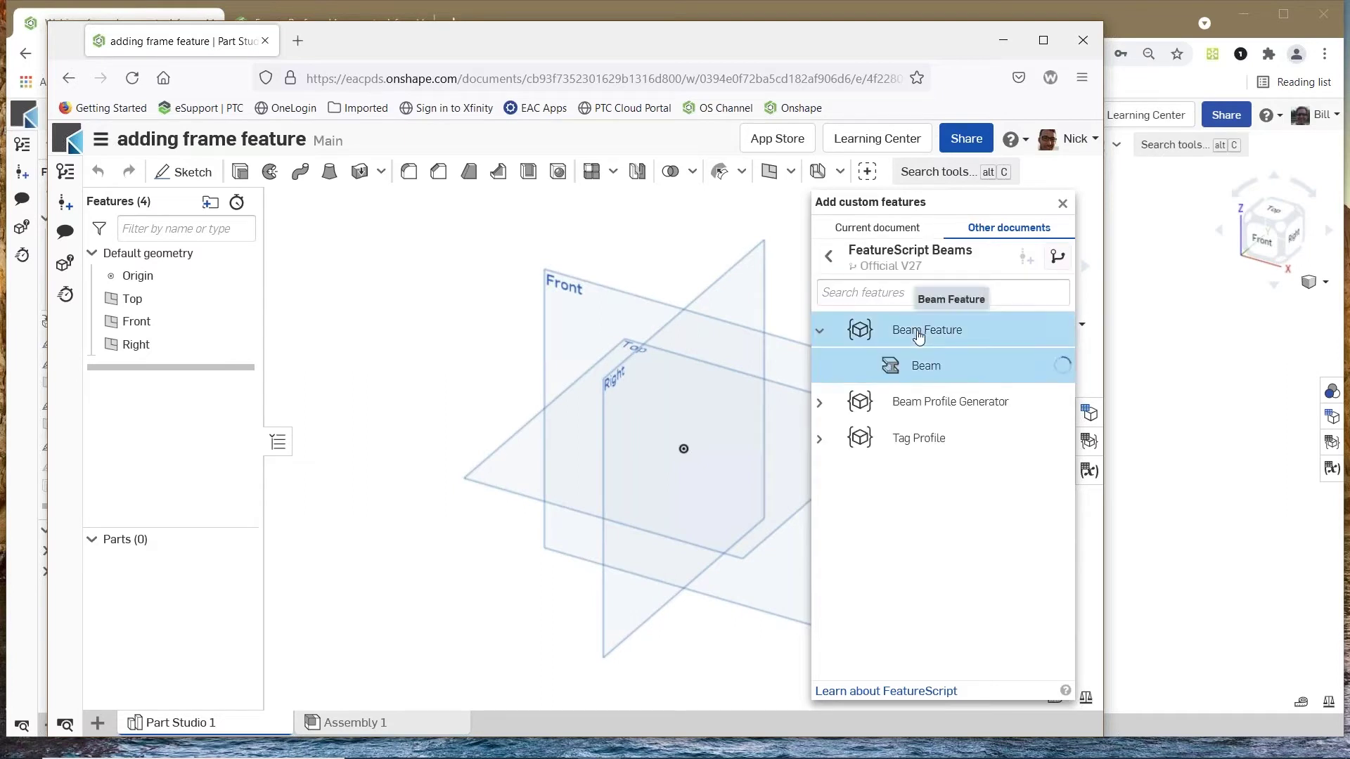
{"action": "left_click", "coordinate": [921, 366]}
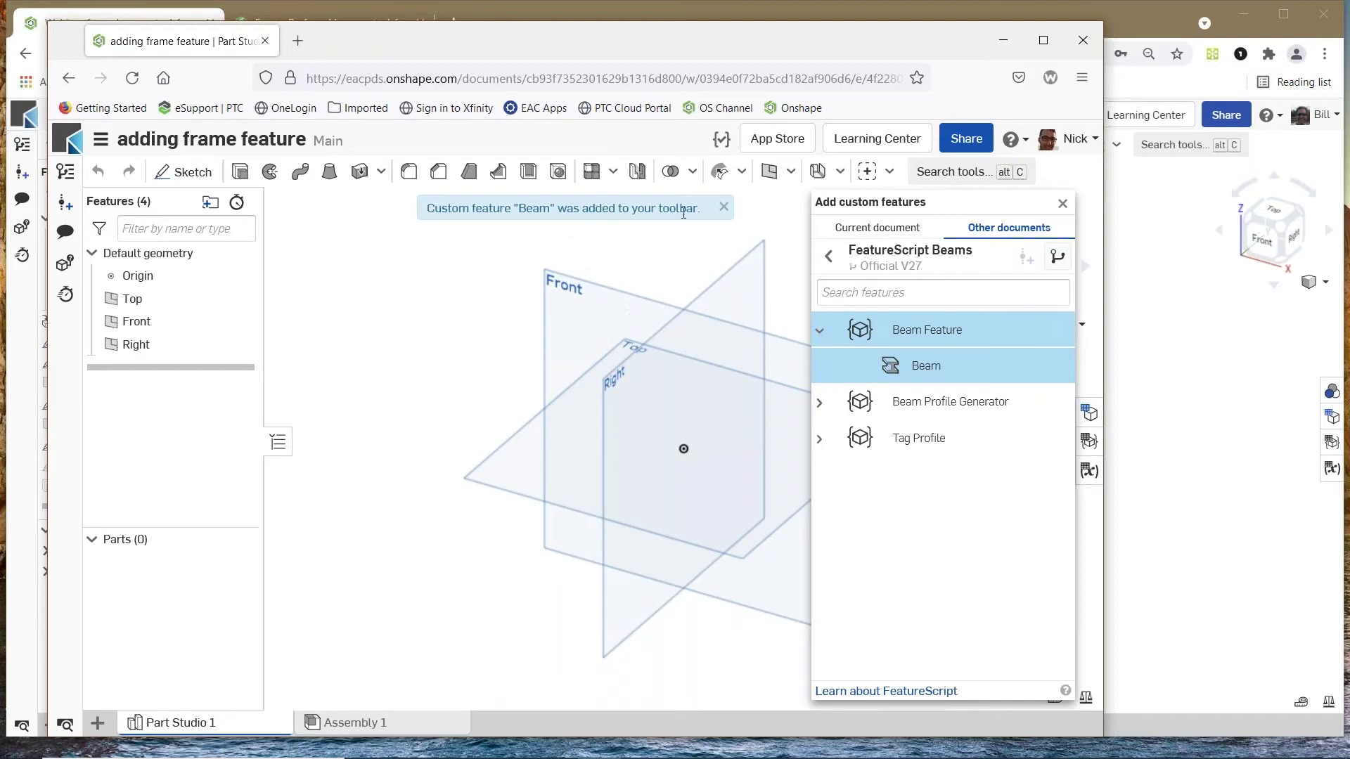
{"action": "left_click", "coordinate": [1062, 204]}
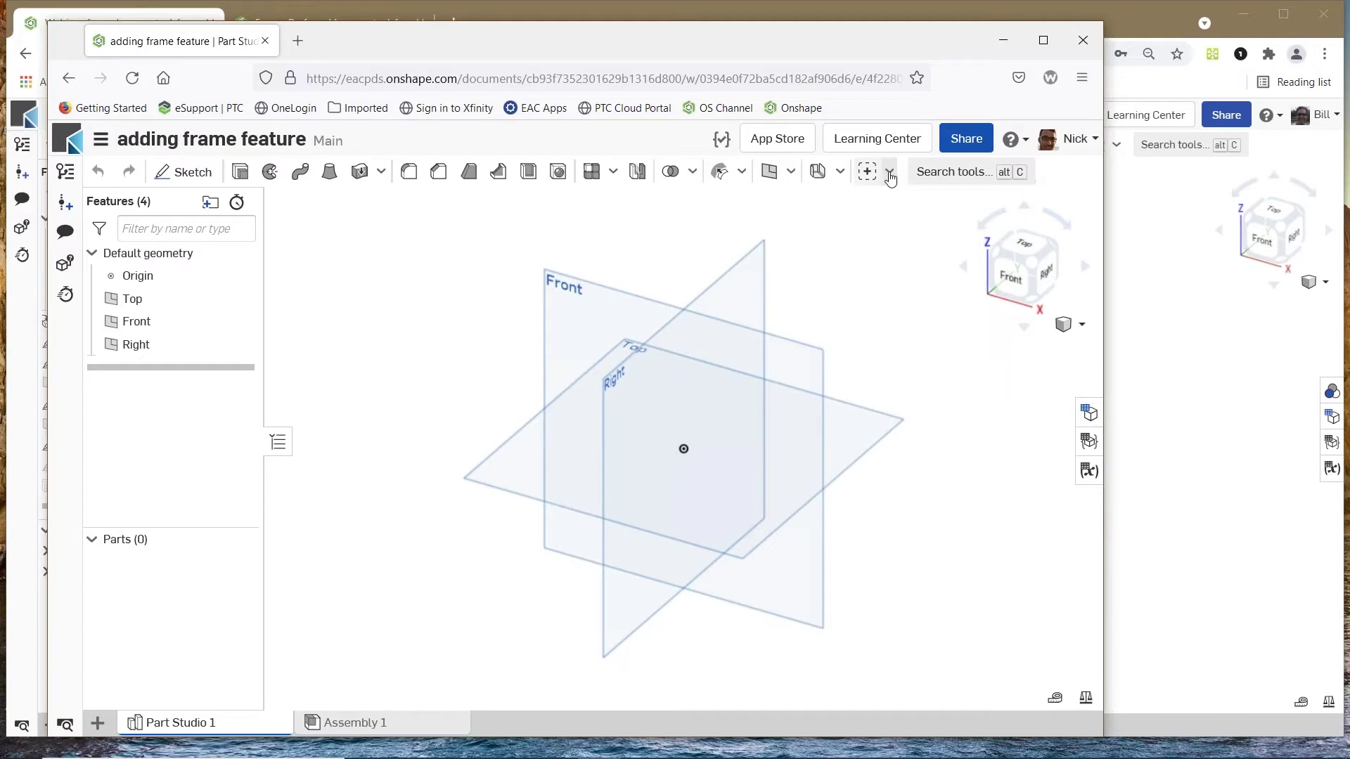
- Examine the Beam feature's ANSI Inch C Channel size options, cancel the feature and return to the Webinar frame document
{"action": "left_click", "coordinate": [890, 173]}
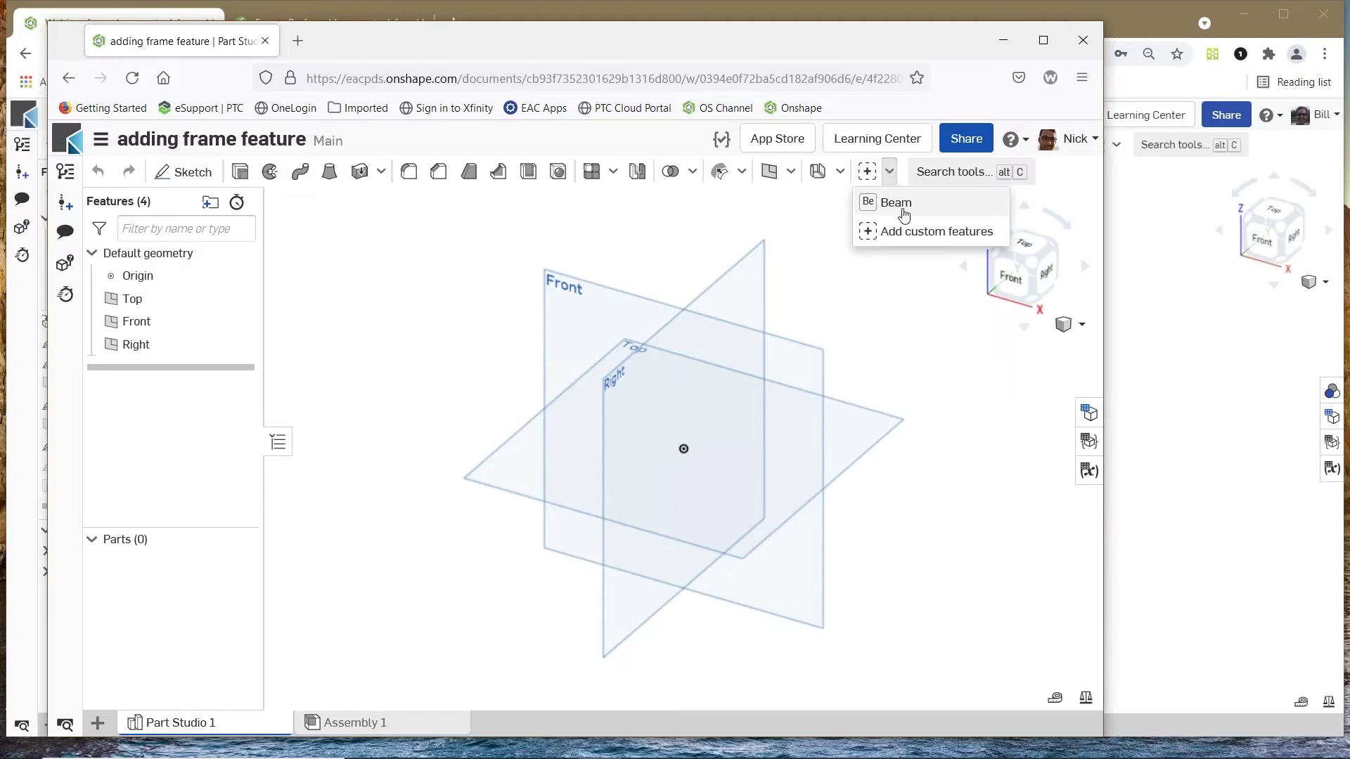
{"action": "left_click", "coordinate": [893, 203]}
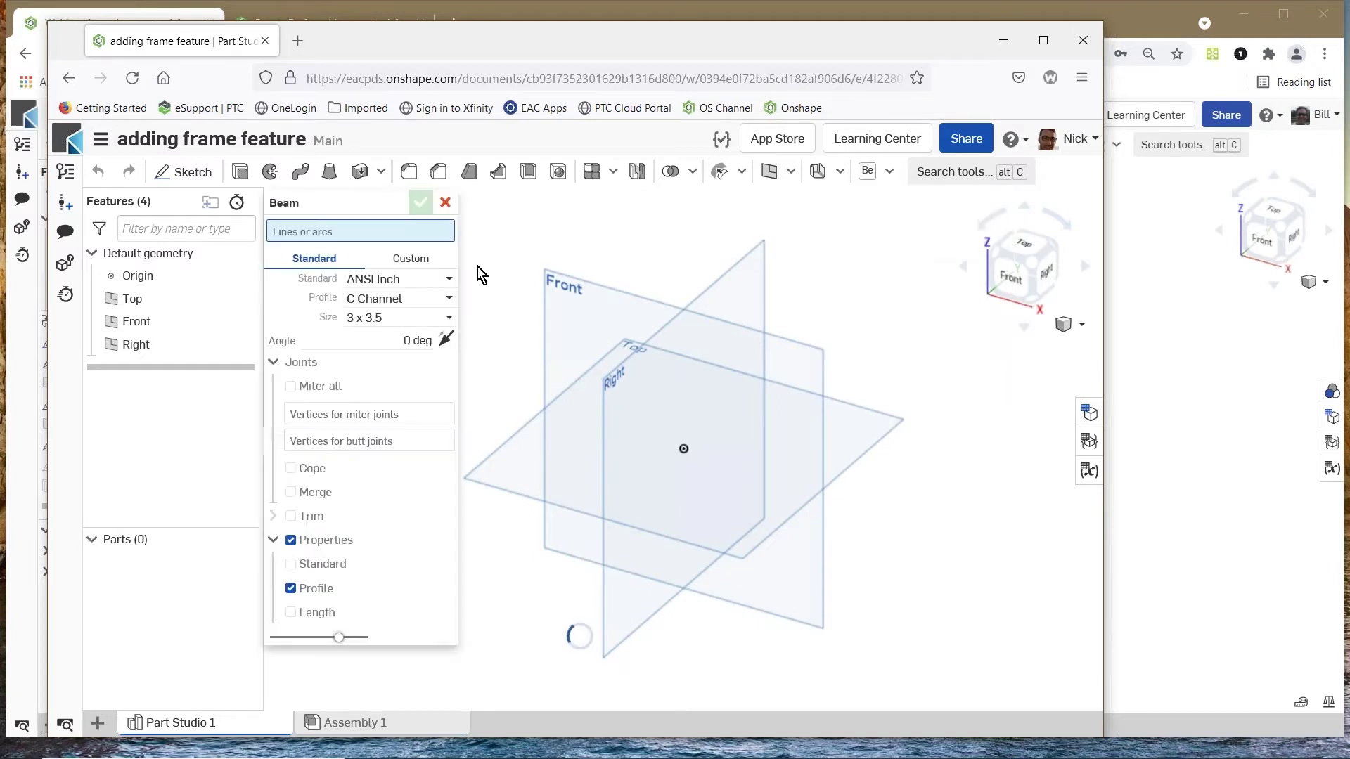
{"action": "left_click", "coordinate": [449, 322]}
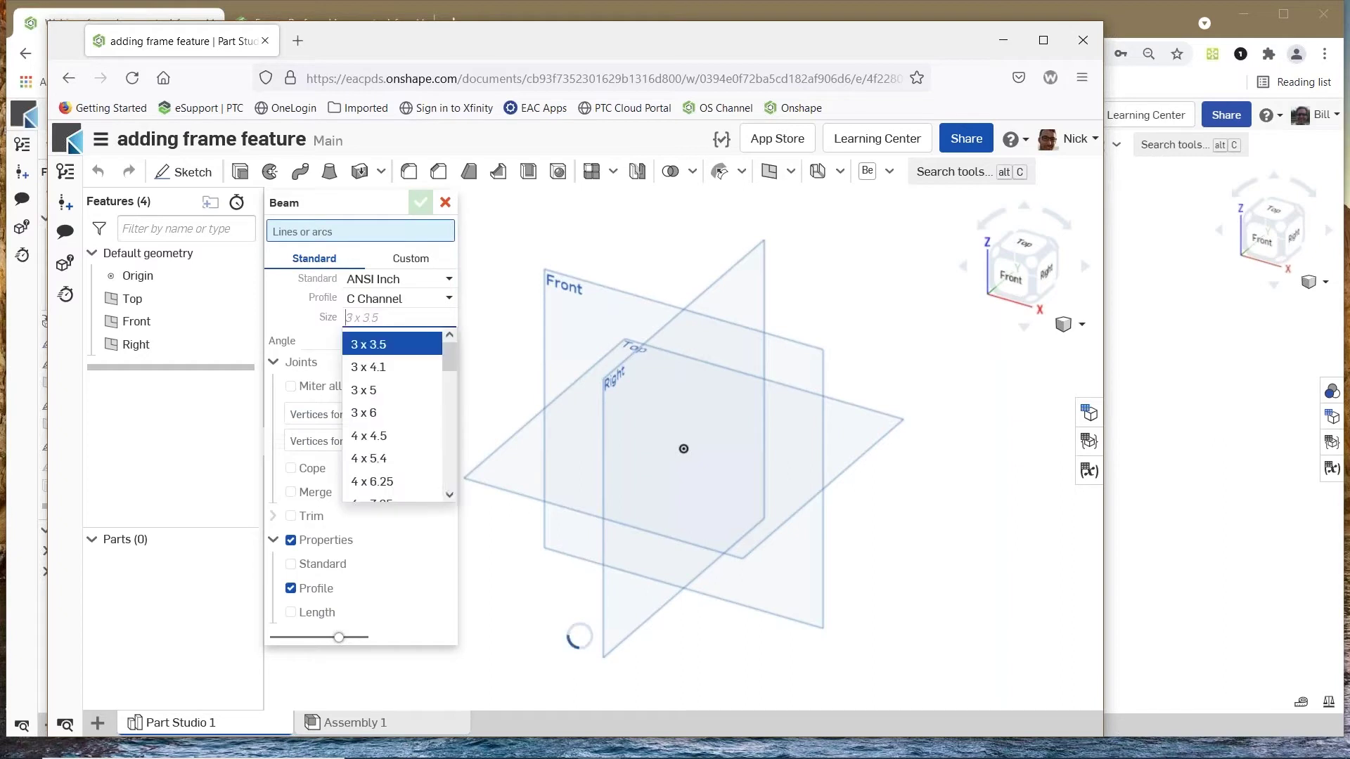
{"action": "left_click", "coordinate": [448, 204]}
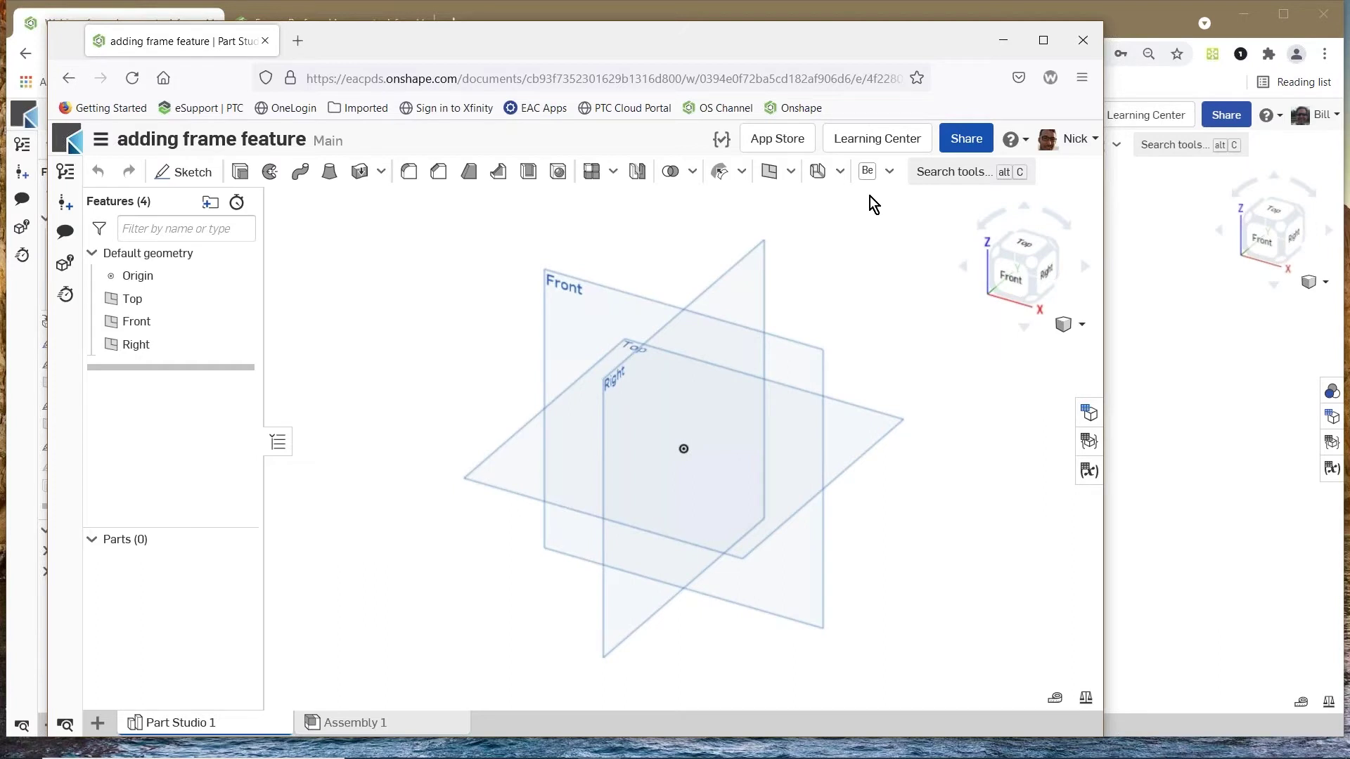
{"action": "left_click", "coordinate": [1006, 41]}
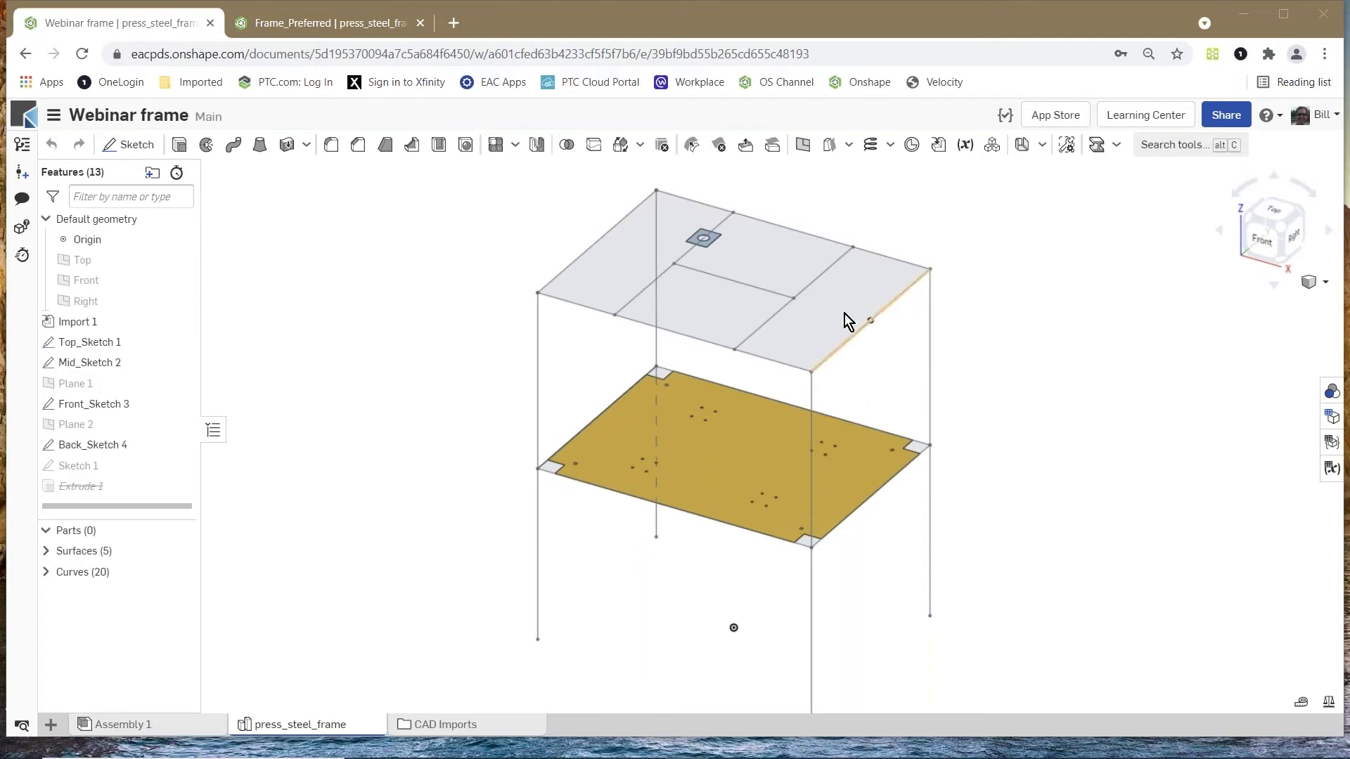
- Unsuppress Extrude 1 to view the frame's envelope as a solid block, and suppress it again
{"action": "mouse_move", "coordinate": [866, 391]}
{"action": "right_mouse_down"}
{"action": "mouse_move", "coordinate": [887, 360]}
{"action": "mouse_move", "coordinate": [871, 390]}
{"action": "right_mouse_up"}
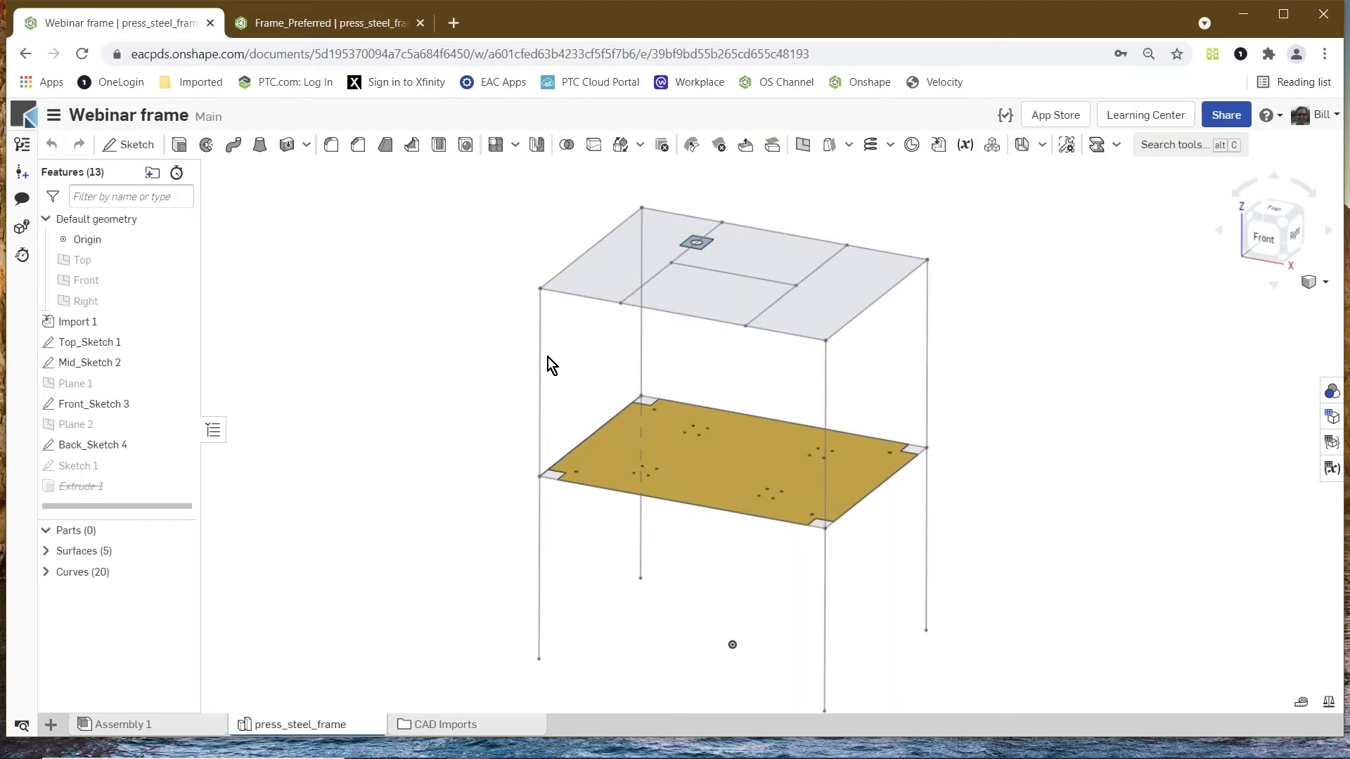
{"action": "right_click", "coordinate": [99, 494]}
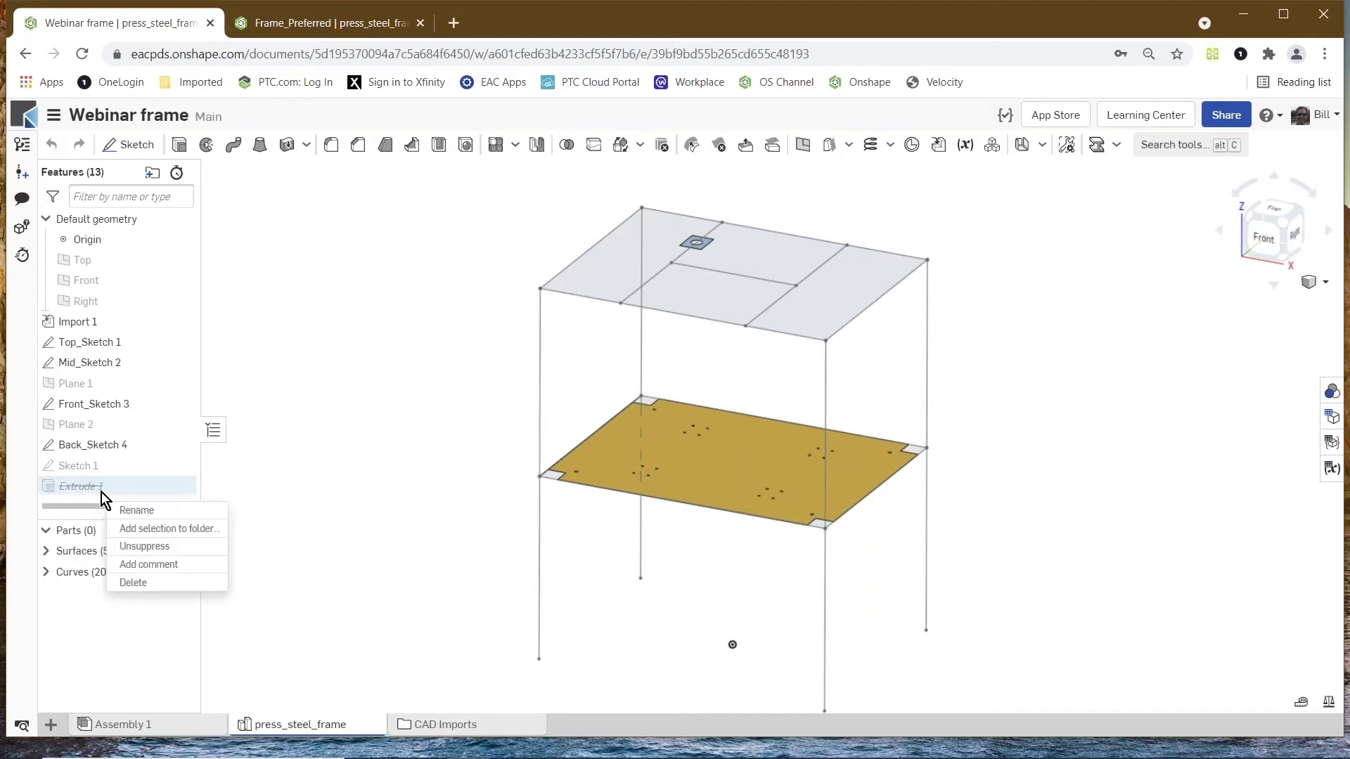
{"action": "left_click", "coordinate": [180, 554]}
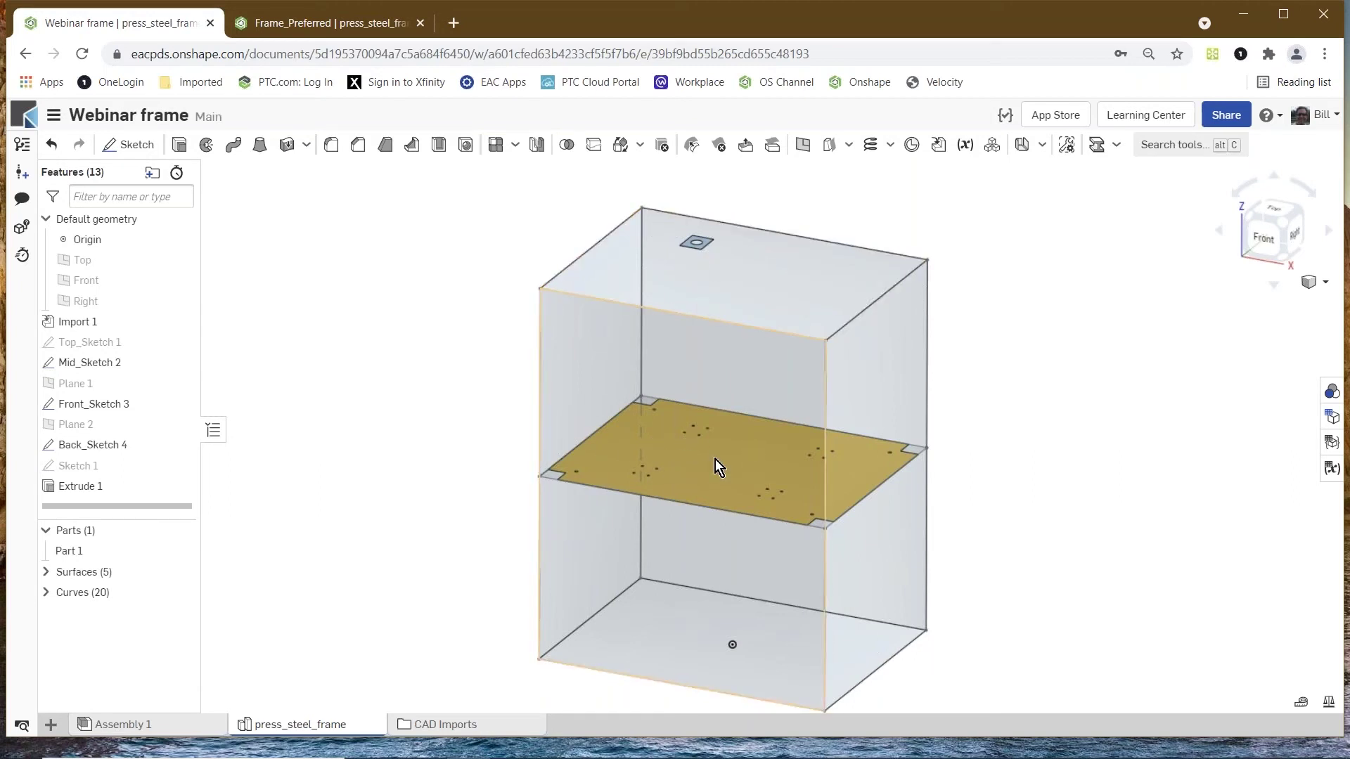
{"action": "right_click", "coordinate": [185, 491]}
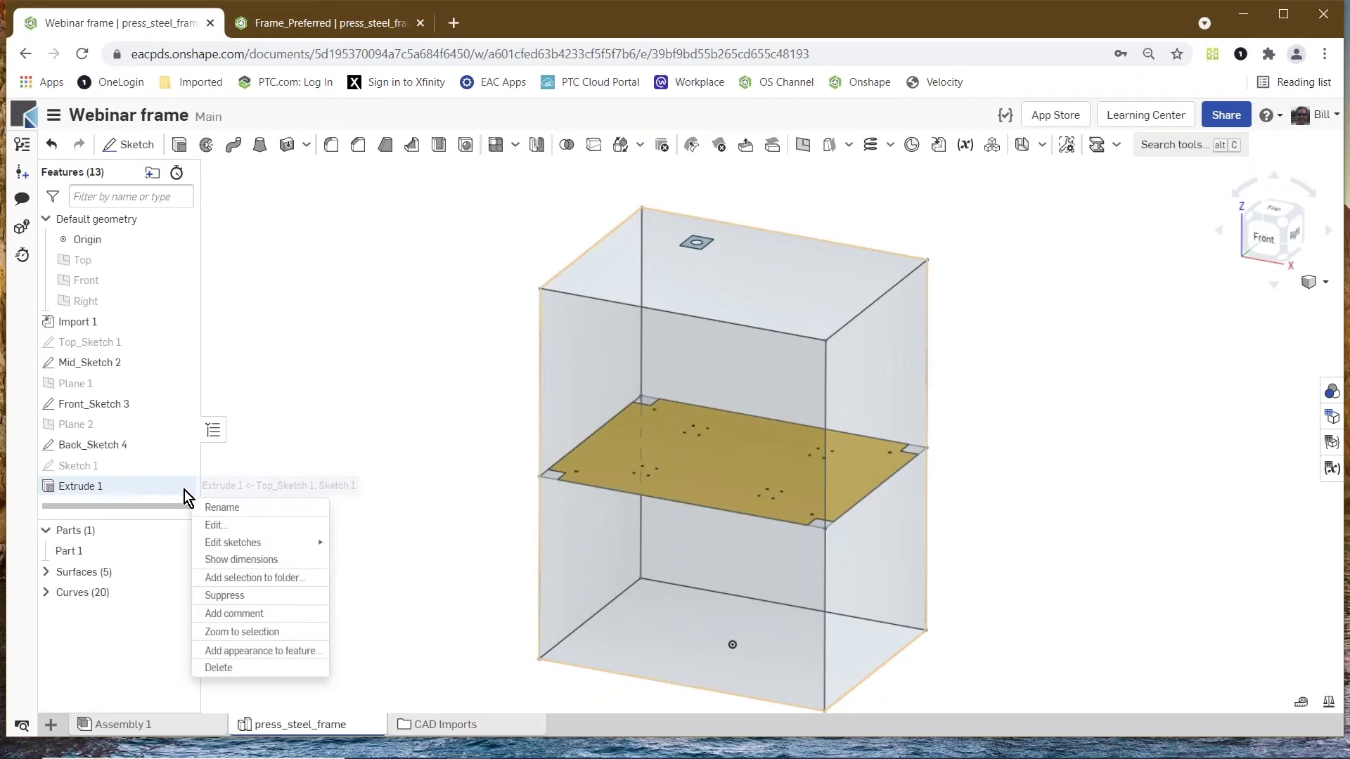
{"action": "left_click", "coordinate": [225, 597]}
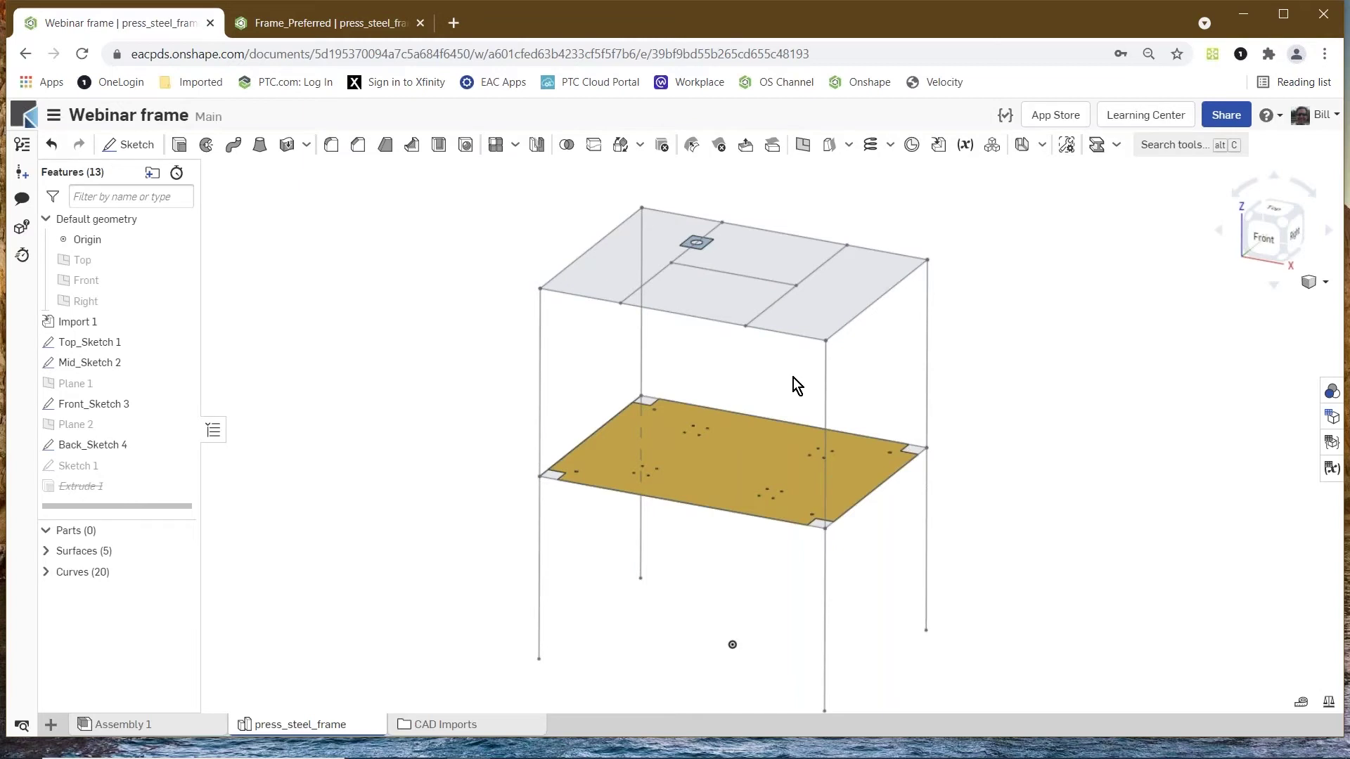
- Start a Beam feature with the ISO Rectangular Hollow Sections profile in size 120 x 80 x 5
{"action": "left_click", "coordinate": [1117, 145]}
{"action": "left_click", "coordinate": [1124, 174]}
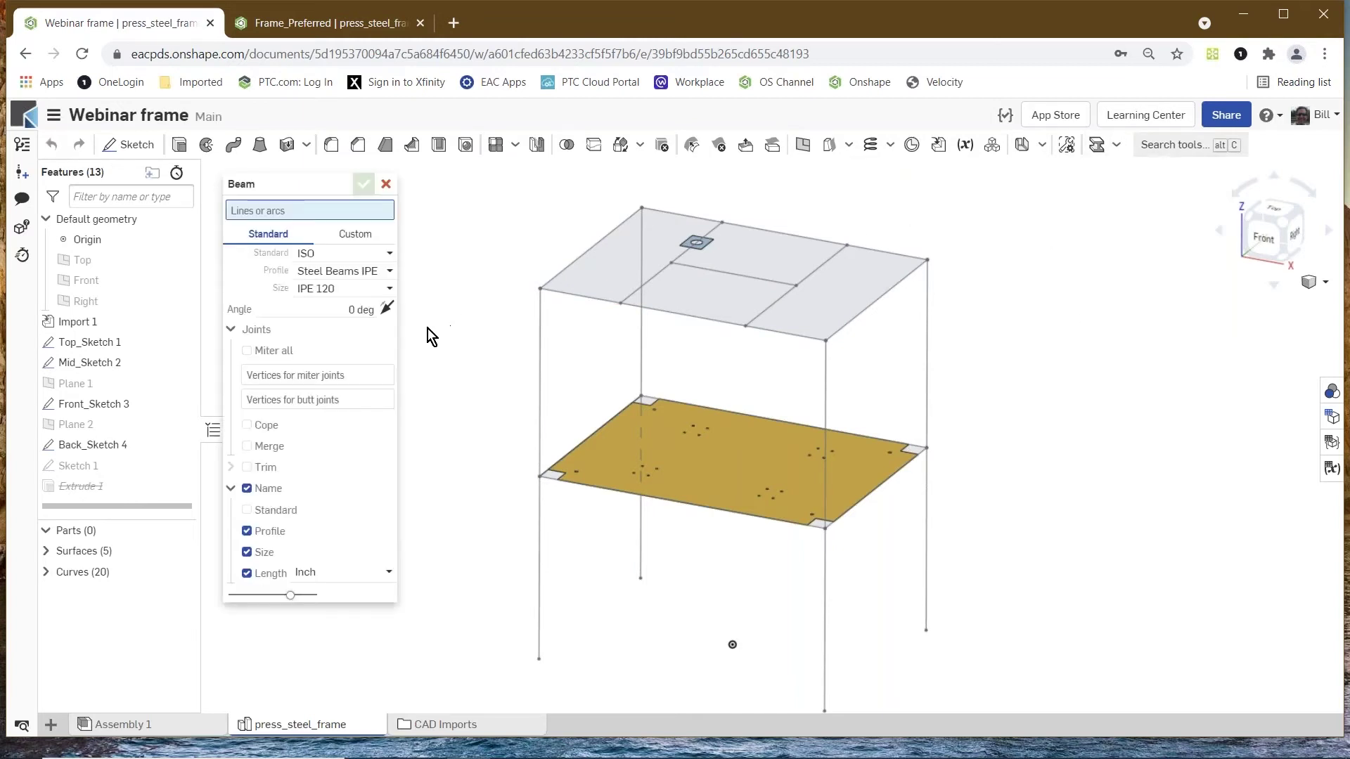
{"action": "left_click", "coordinate": [387, 273]}
{"action": "scroll", "coordinate": [383, 365], "scroll_direction": "down", "scroll_amount": 3}
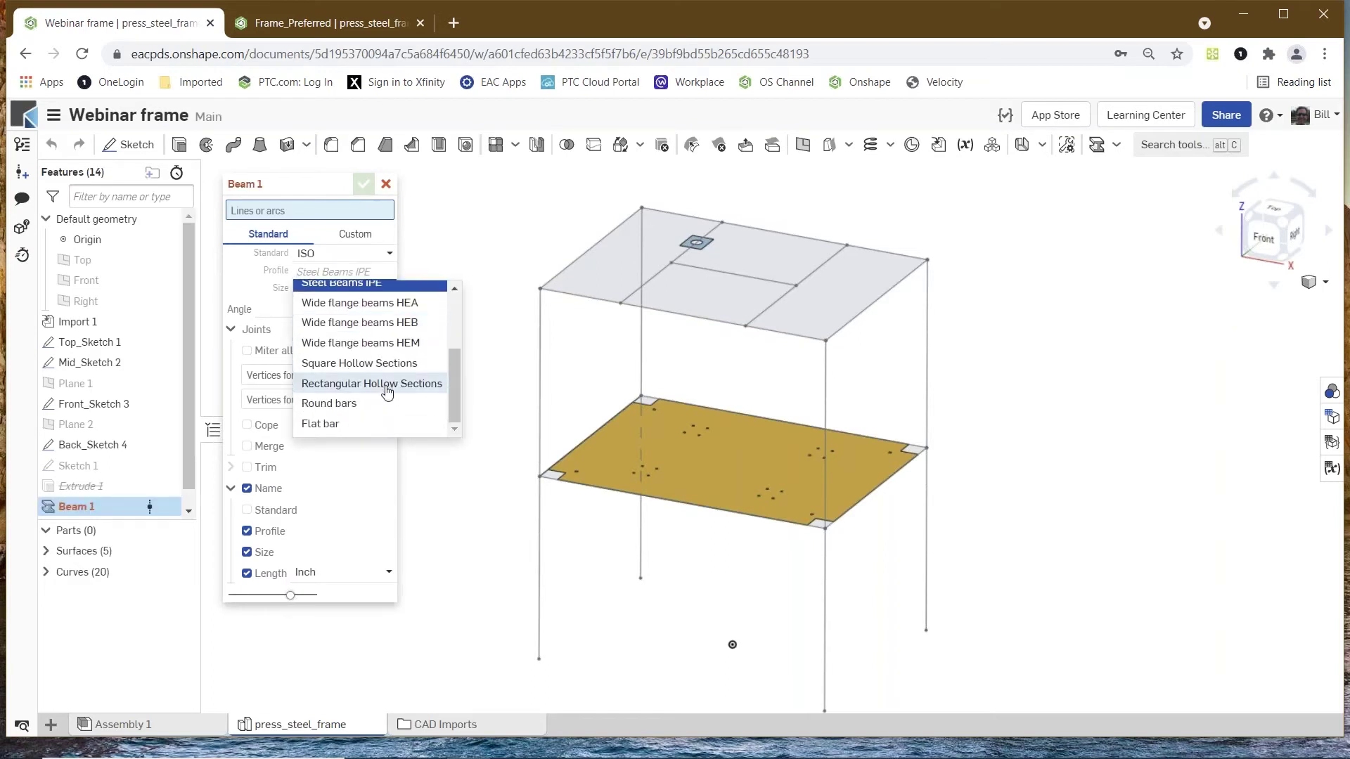
{"action": "left_click", "coordinate": [387, 385]}
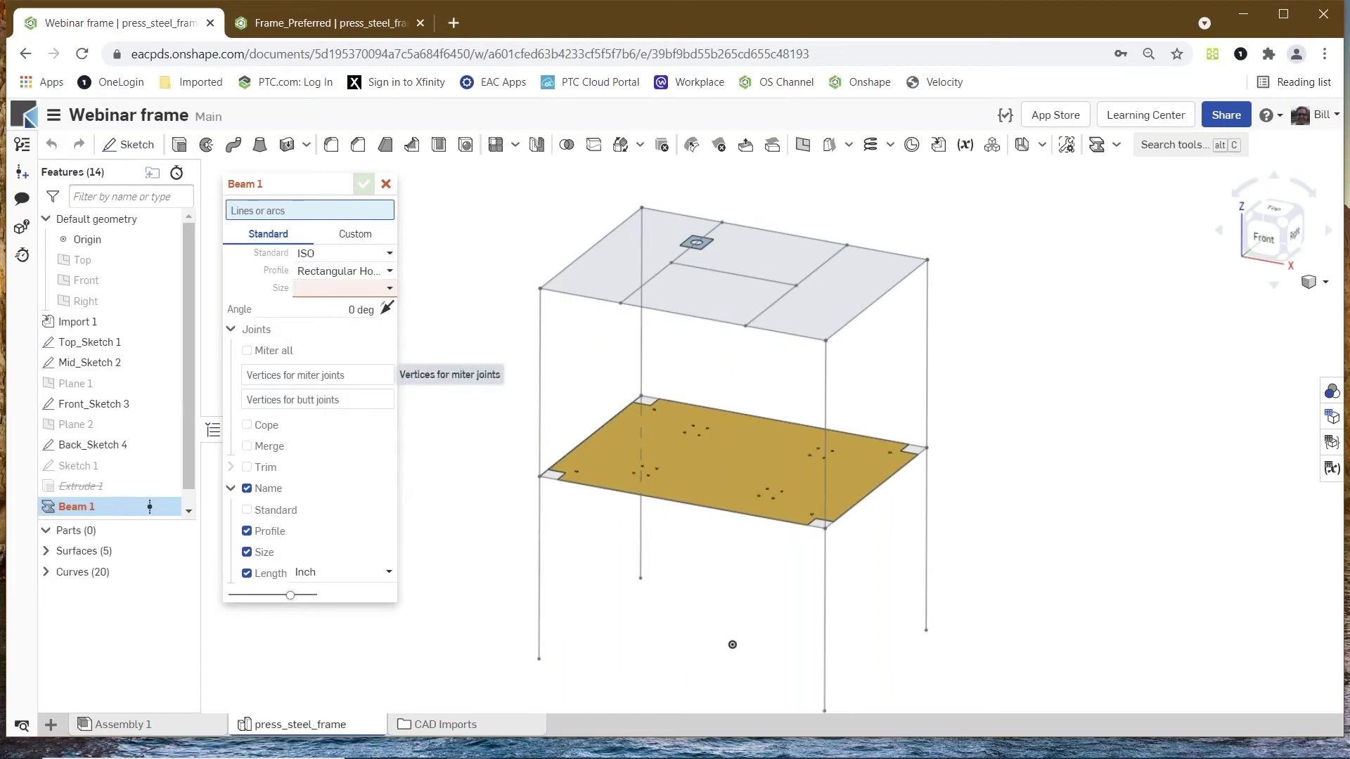
{"action": "left_click", "coordinate": [391, 290]}
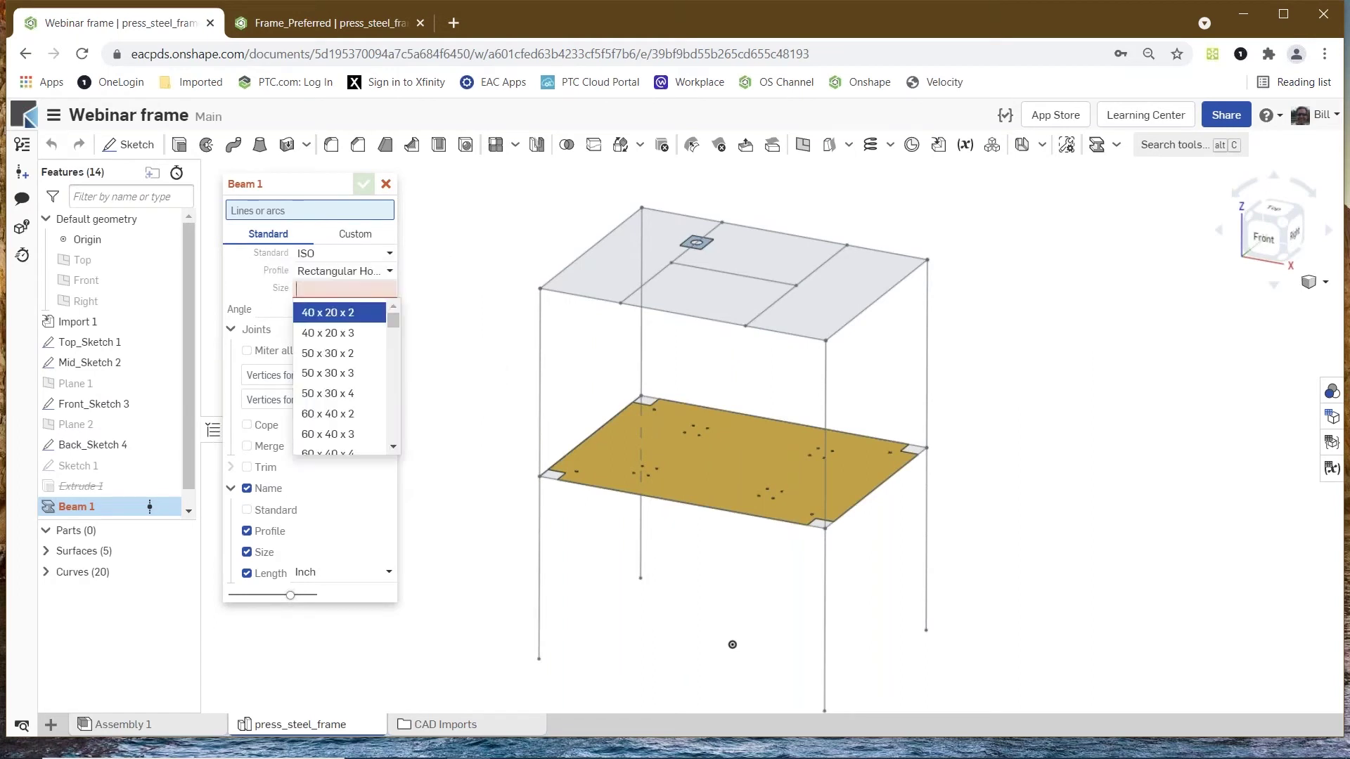
{"action": "scroll", "coordinate": [360, 408], "scroll_direction": "down", "scroll_amount": 5}
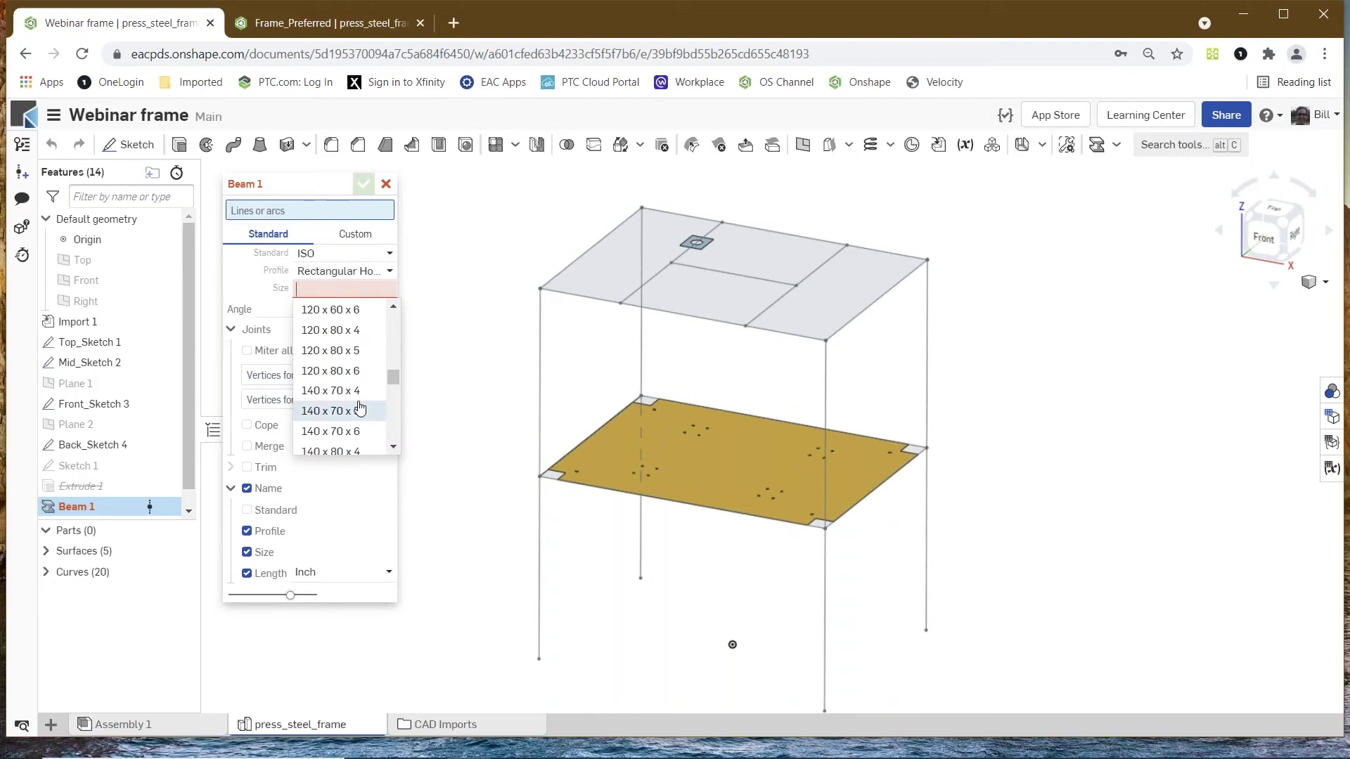
{"action": "left_click", "coordinate": [368, 351]}
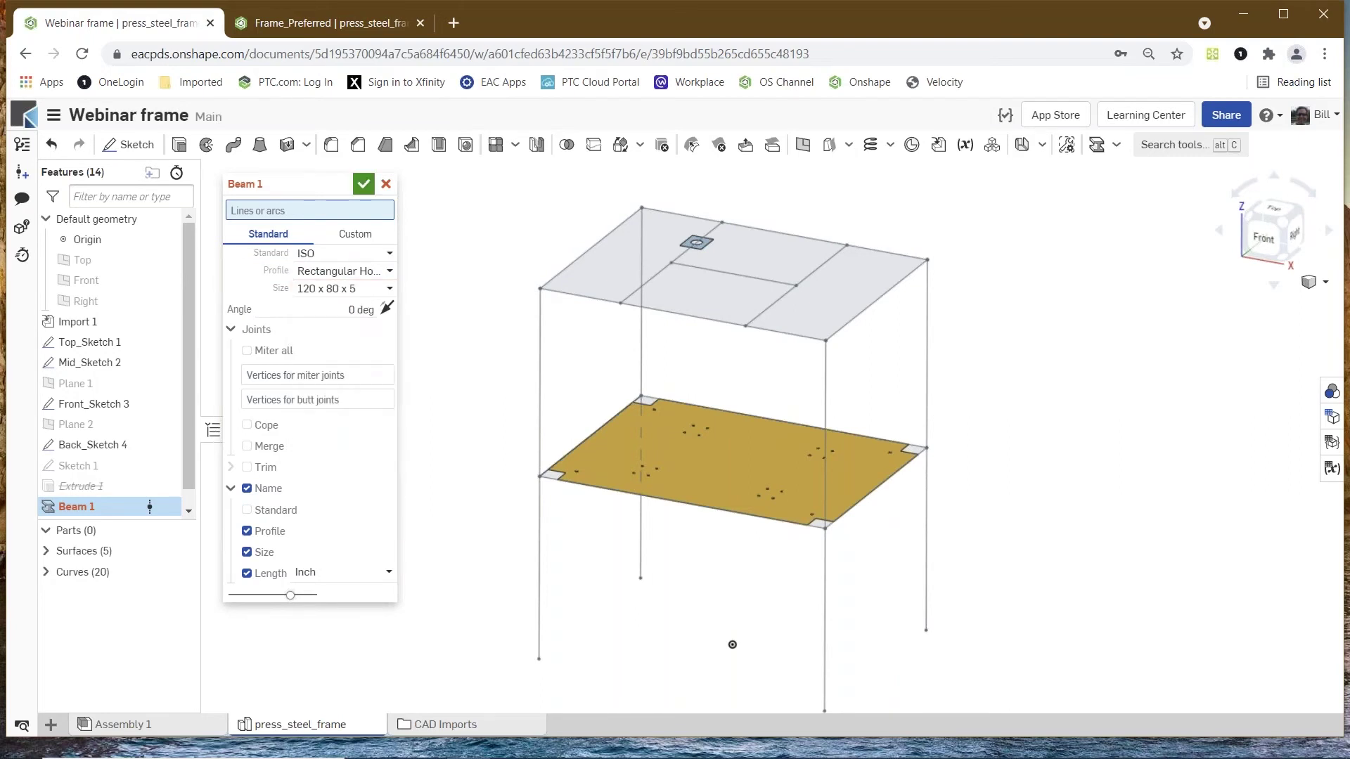
- Apply the beam profile to the two front leg lines and the front top edge, and set the profile angle to 90 deg
{"action": "left_click", "coordinate": [830, 384]}
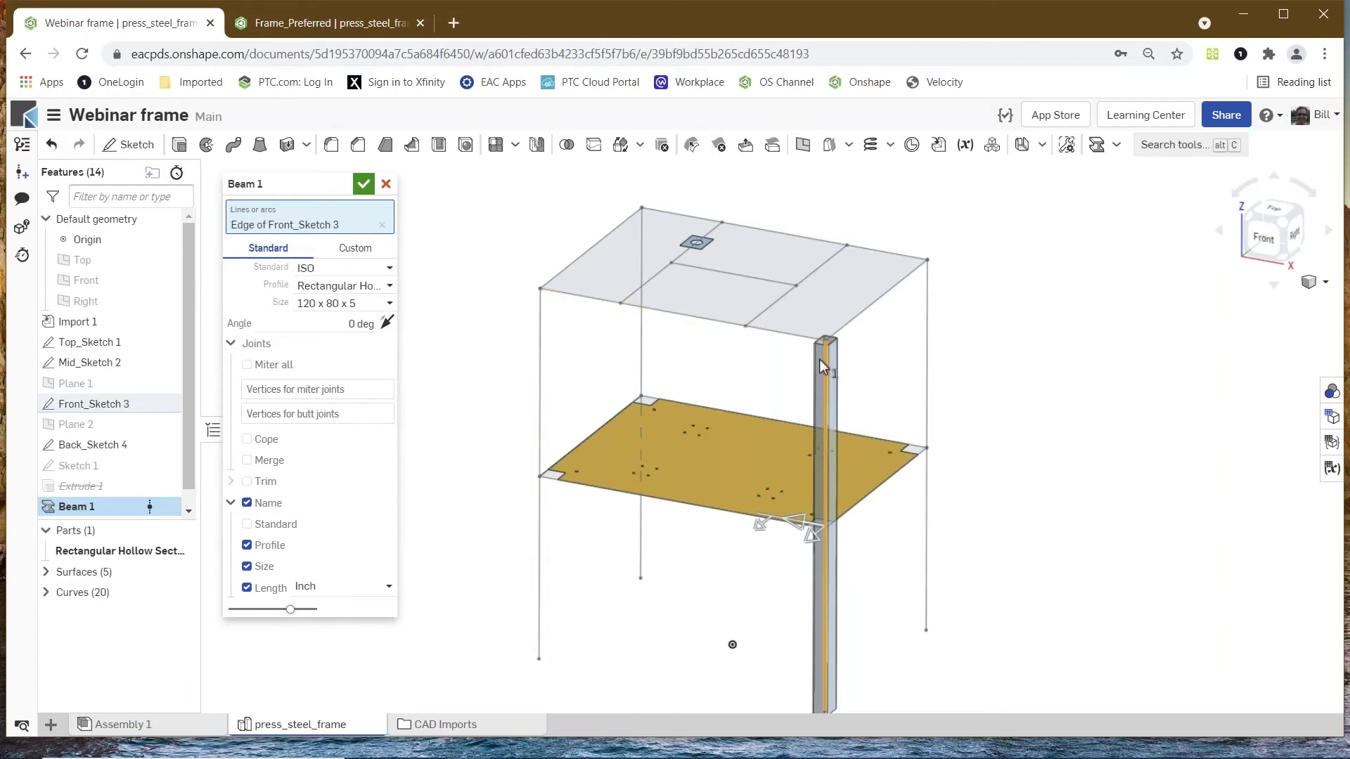
{"action": "scroll", "coordinate": [820, 361], "scroll_direction": "up", "scroll_amount": 3}
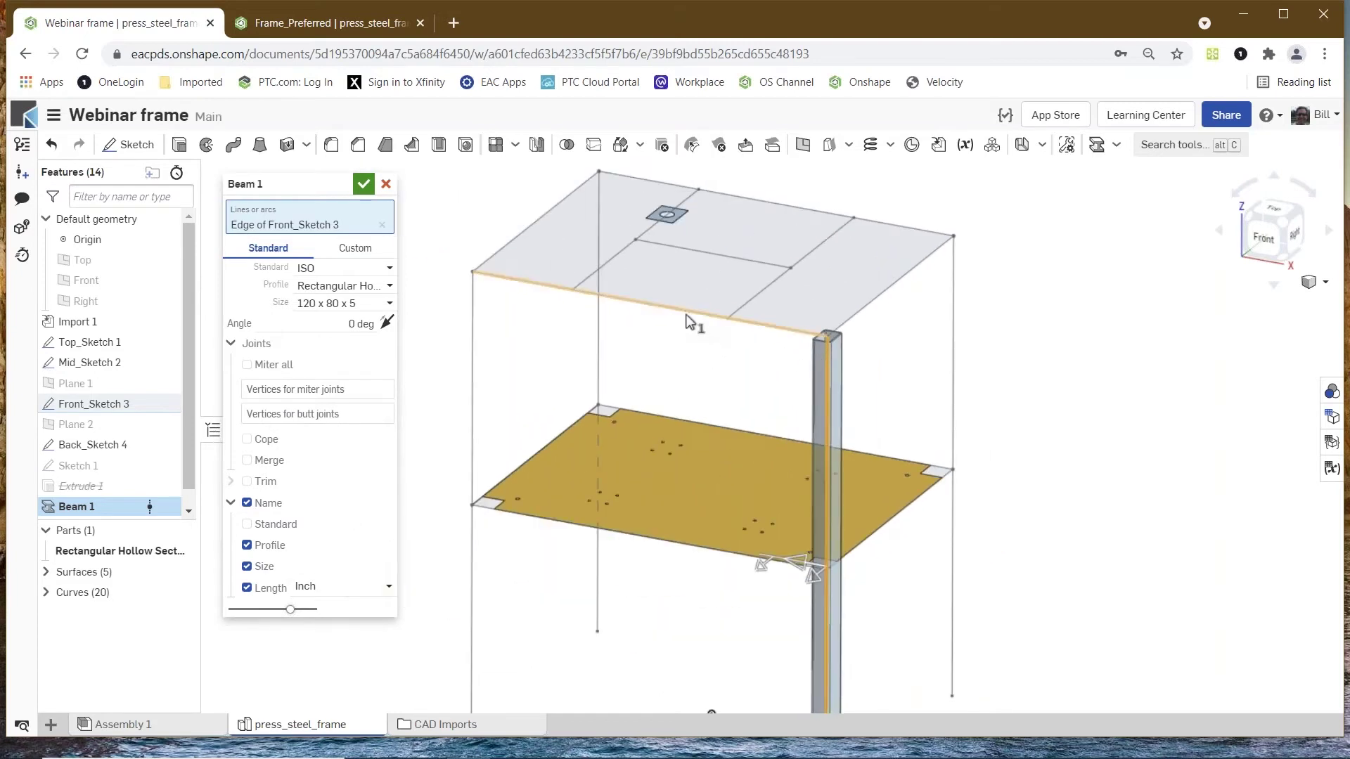
{"action": "left_click", "coordinate": [686, 318]}
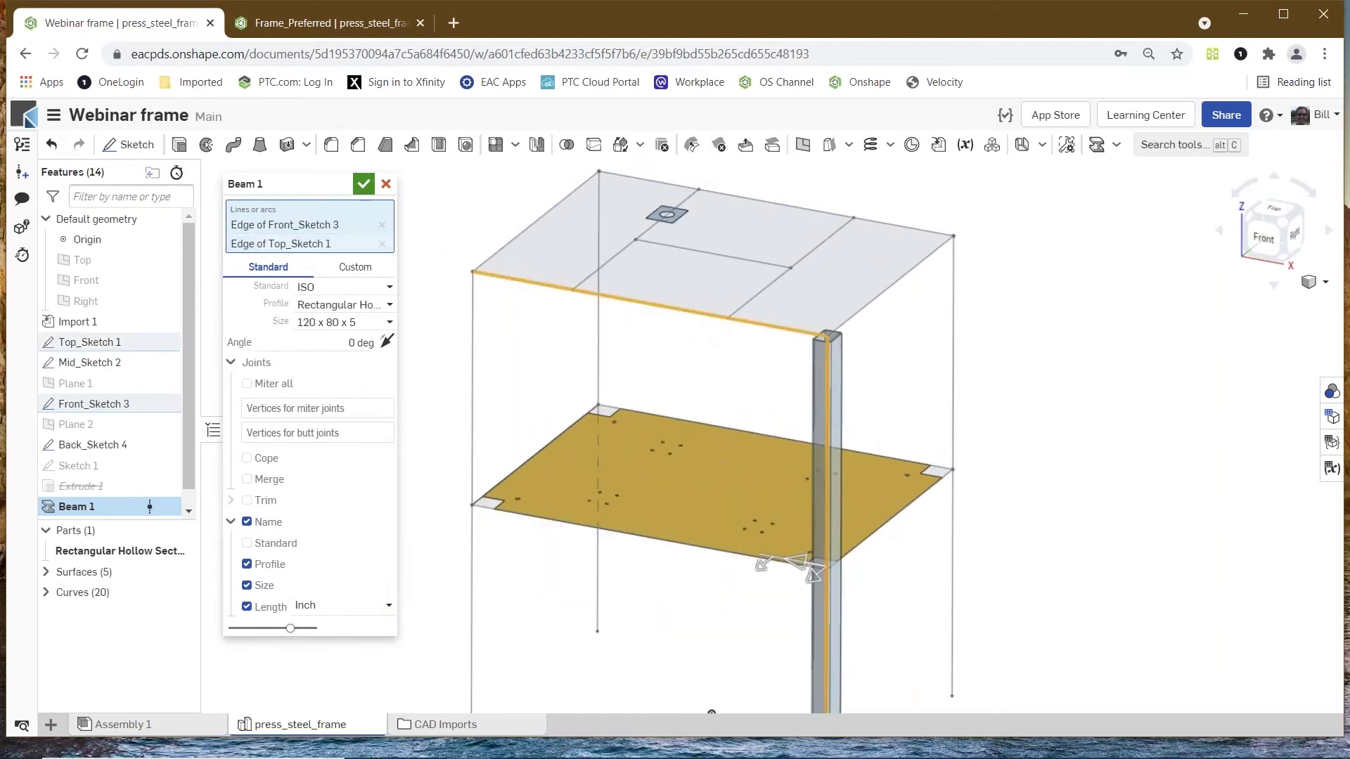
{"action": "left_click", "coordinate": [471, 356]}
{"action": "scroll", "coordinate": [816, 344], "scroll_direction": "up", "scroll_amount": 3}
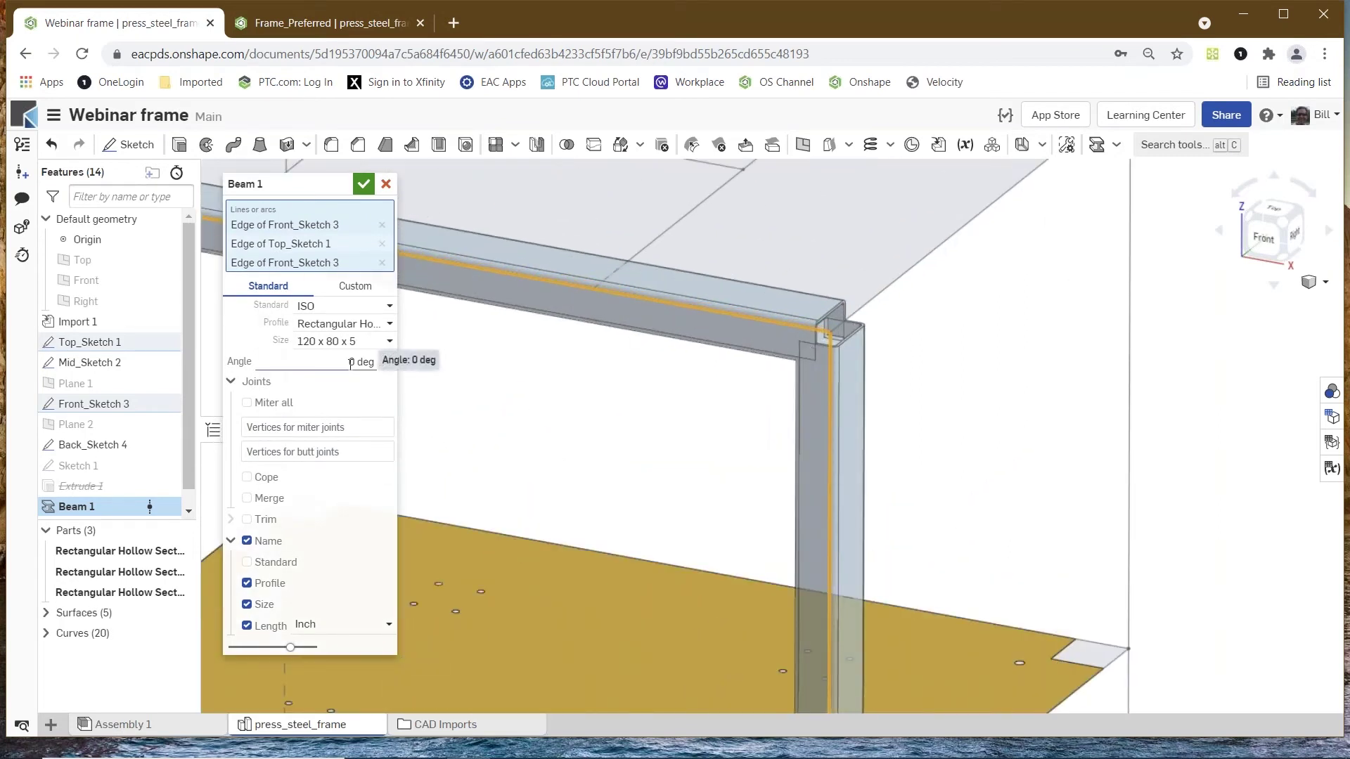
{"action": "left_click", "coordinate": [350, 362]}
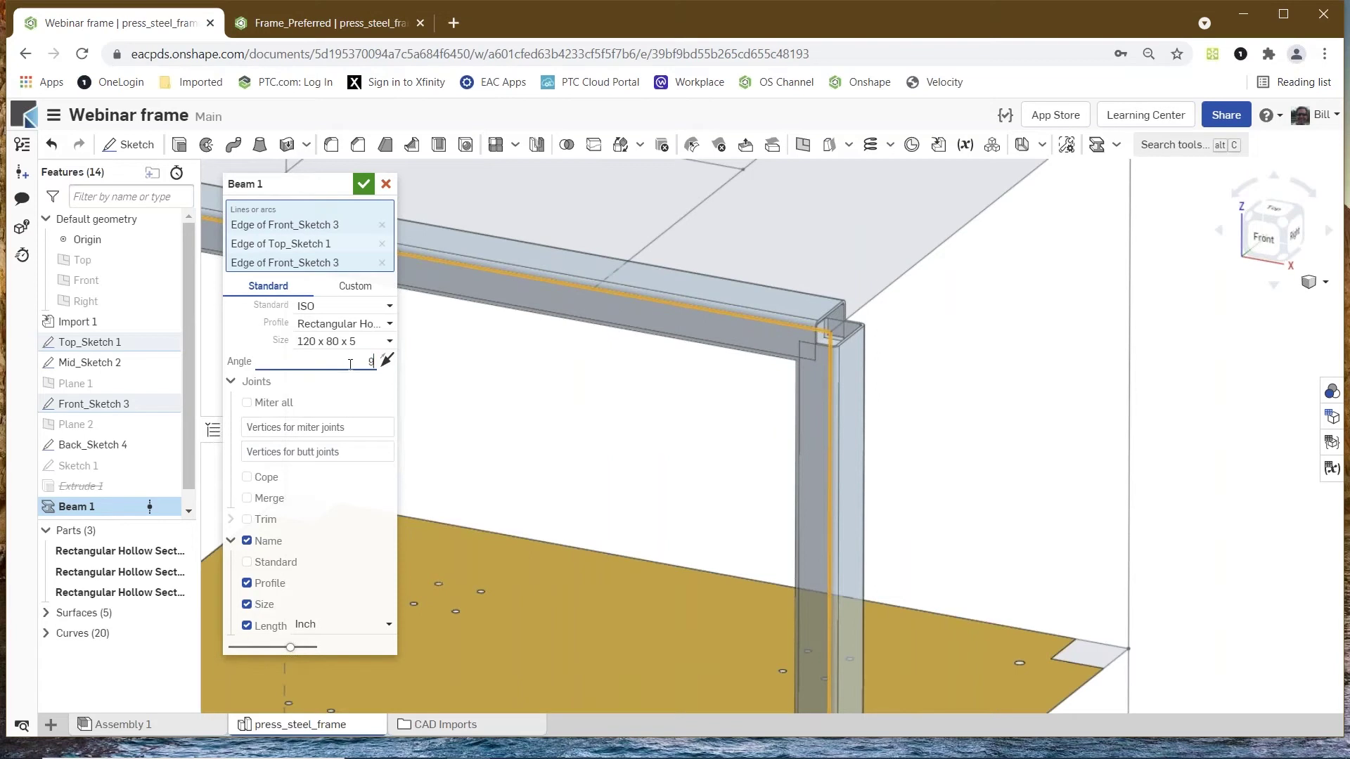
{"action": "key", "text": "Return"}
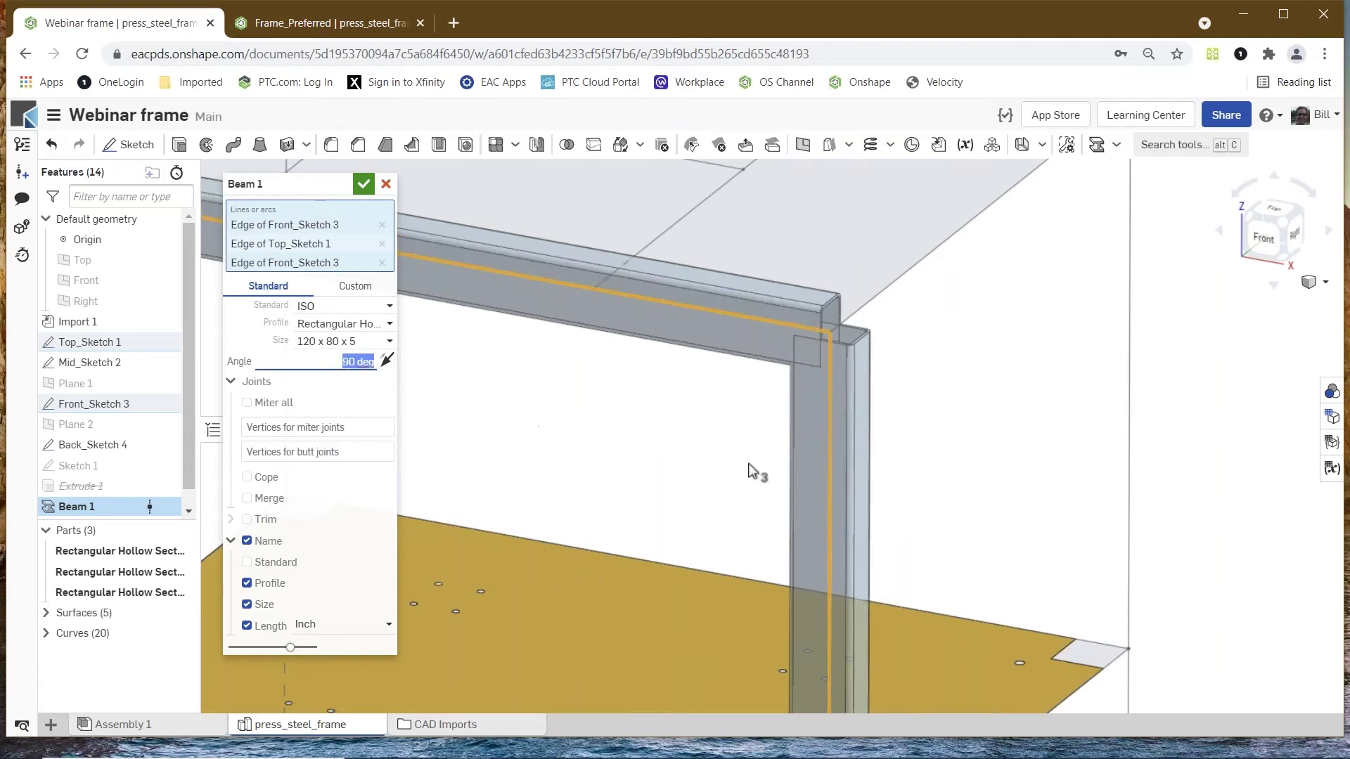
- Add the two back leg lines and the back top edge to the same beam feature and inspect the corner joints
{"action": "scroll", "coordinate": [867, 460], "scroll_direction": "down", "scroll_amount": 5}
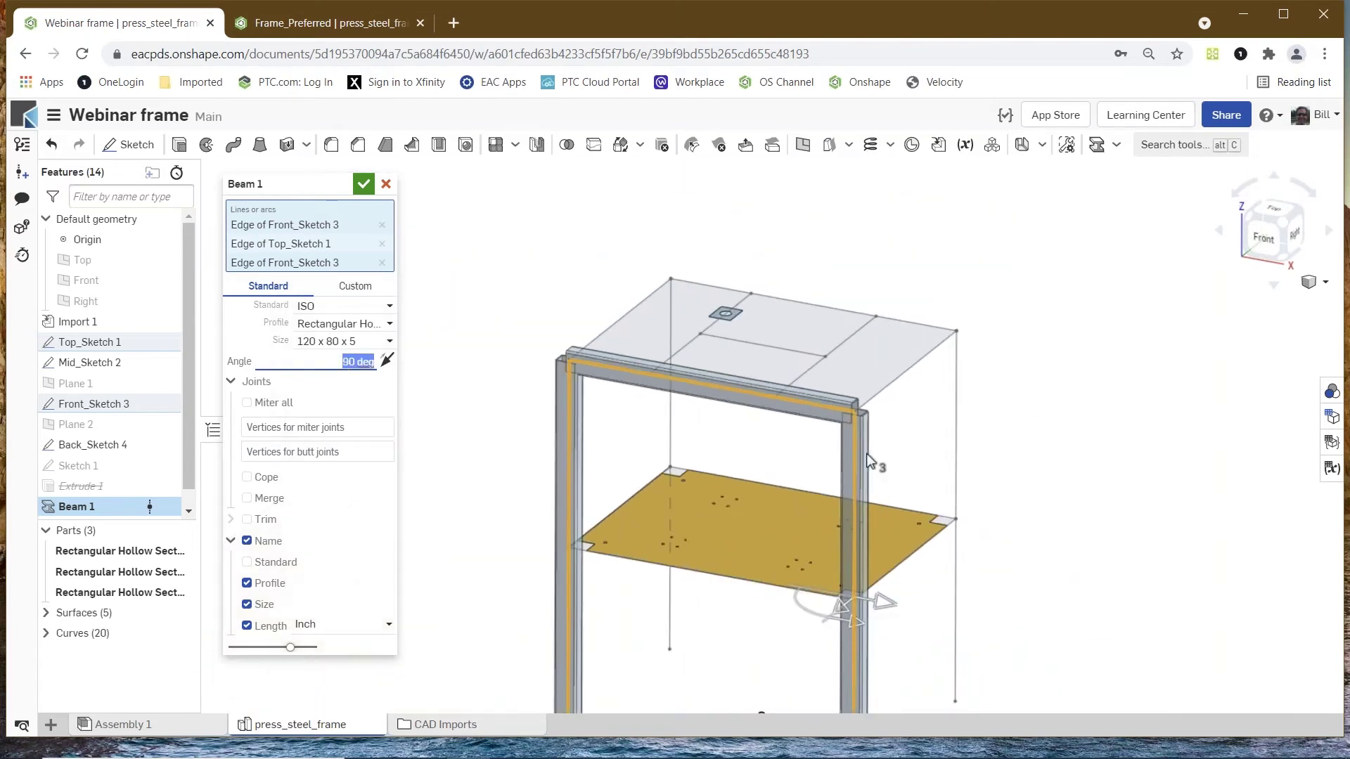
{"action": "left_click", "coordinate": [956, 397]}
{"action": "left_click", "coordinate": [846, 309]}
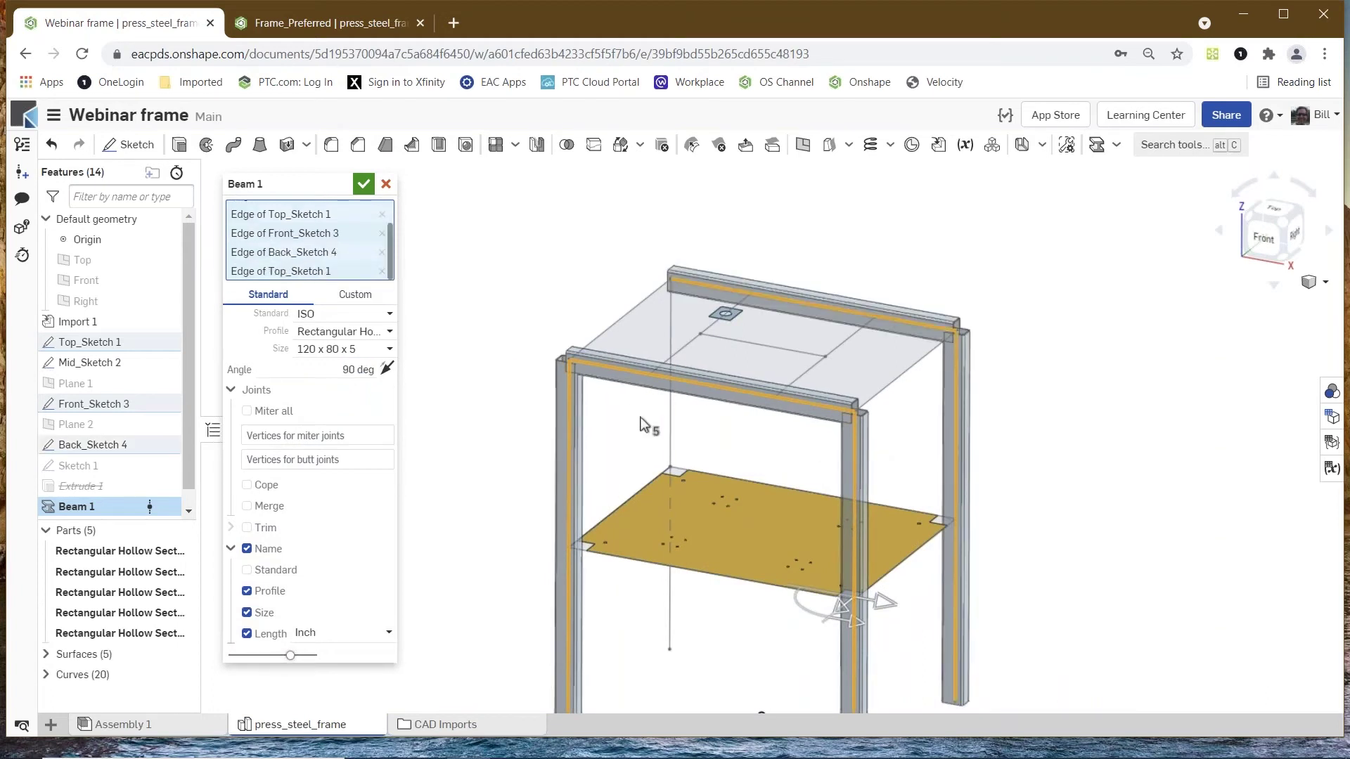
{"action": "left_click", "coordinate": [671, 420]}
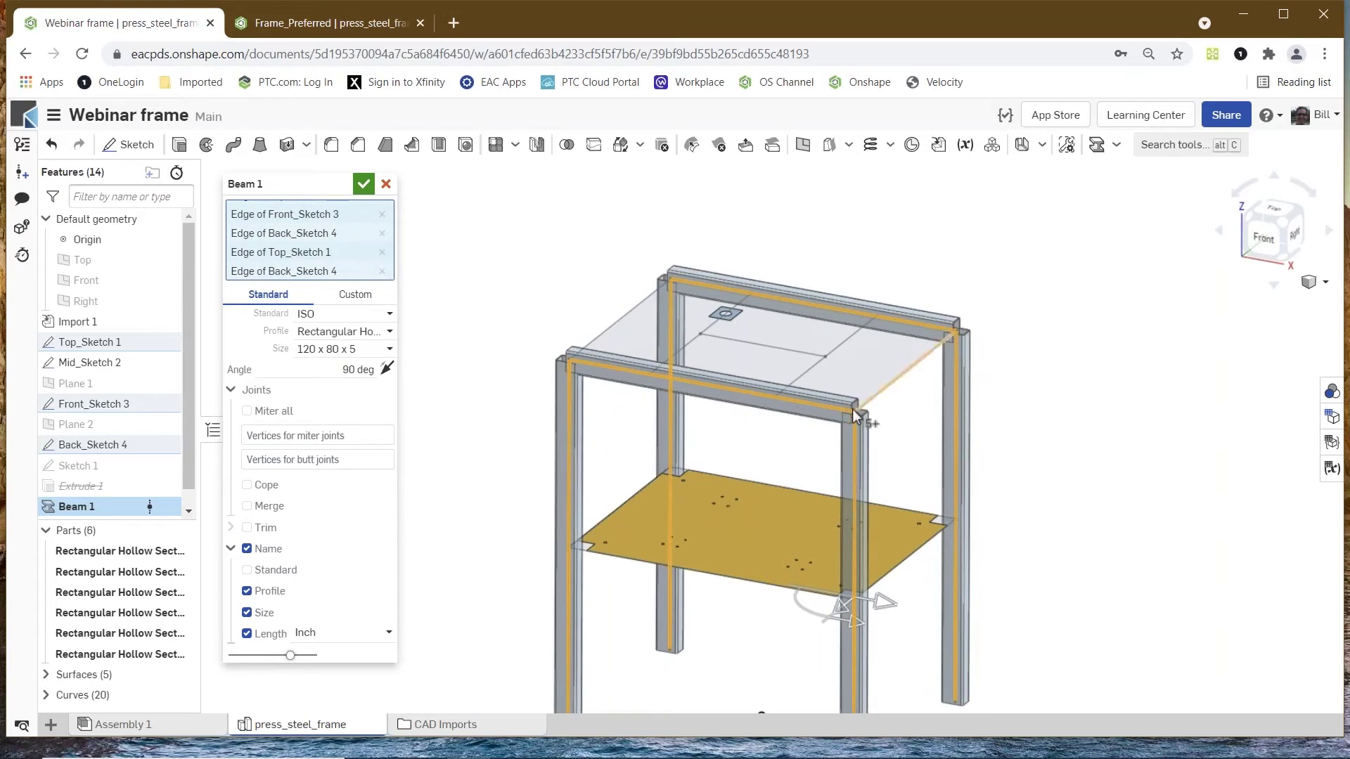
{"action": "scroll", "coordinate": [852, 410], "scroll_direction": "up", "scroll_amount": 5}
{"action": "right_click_drag", "start_coordinate": [768, 462], "coordinate": [807, 476]}
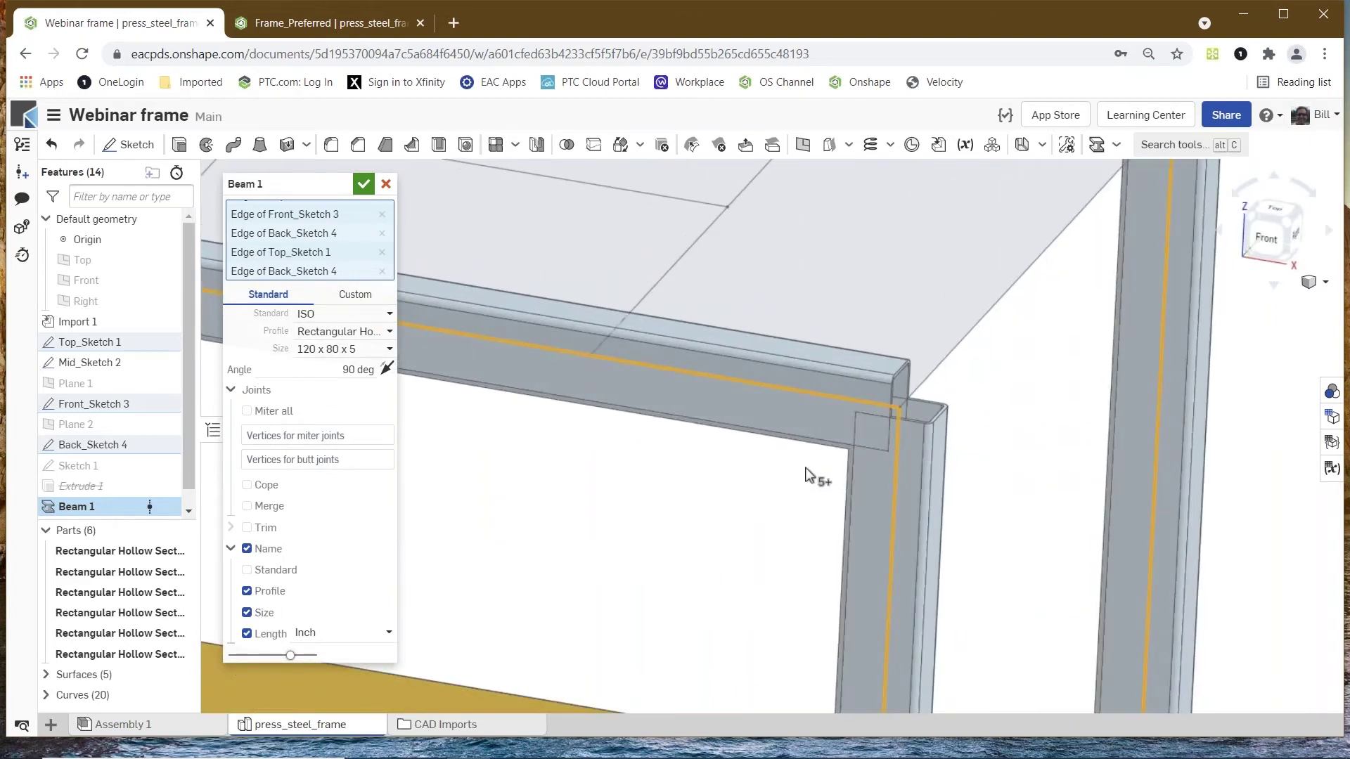
{"action": "scroll", "coordinate": [849, 457], "scroll_direction": "down", "scroll_amount": 5}
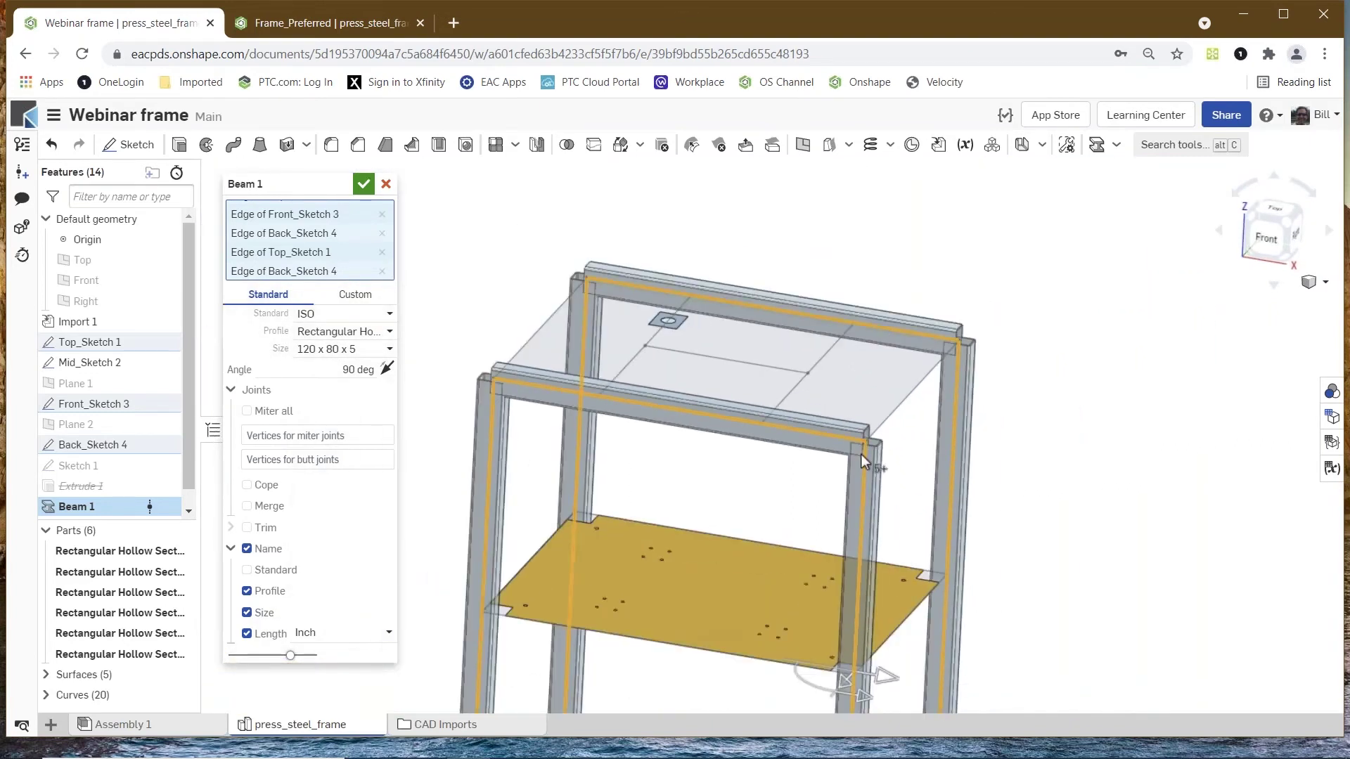
{"action": "scroll", "coordinate": [800, 478], "scroll_direction": "up", "scroll_amount": 2}
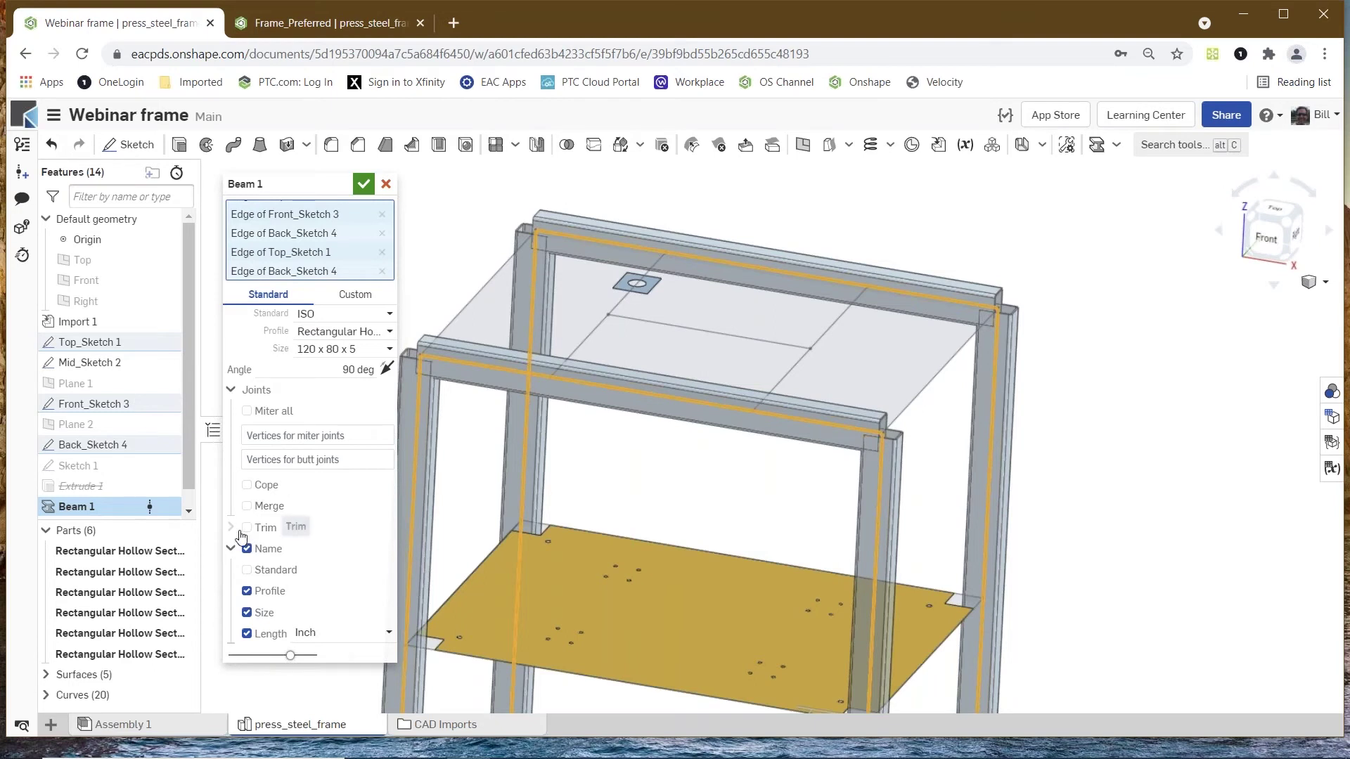
- Miter all the corner joints of the front and back leg frames and accept the beam feature
{"action": "left_click", "coordinate": [247, 412]}
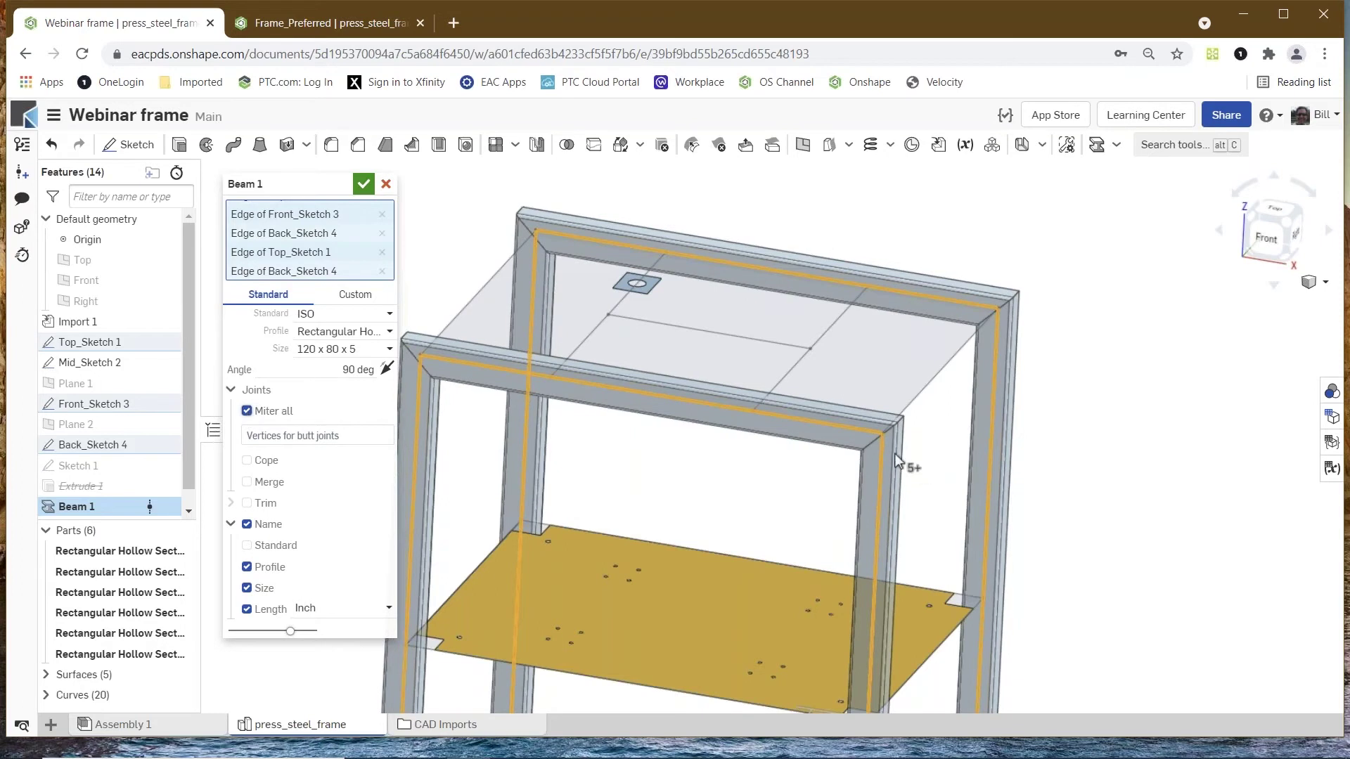
{"action": "scroll", "coordinate": [897, 454], "scroll_direction": "up", "scroll_amount": 5}
{"action": "scroll", "coordinate": [916, 451], "scroll_direction": "down", "scroll_amount": 3}
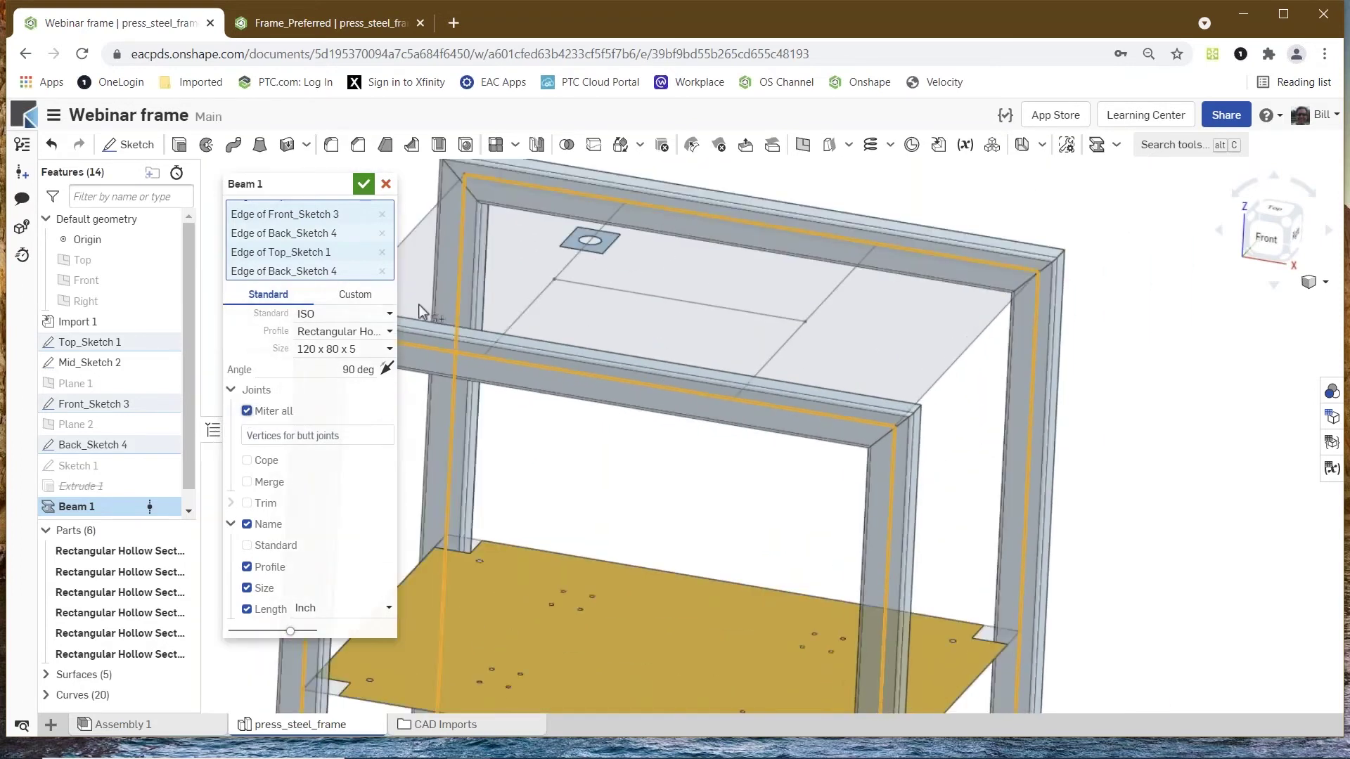
{"action": "left_click", "coordinate": [363, 185]}
{"action": "scroll", "coordinate": [881, 517], "scroll_direction": "down", "scroll_amount": 3}
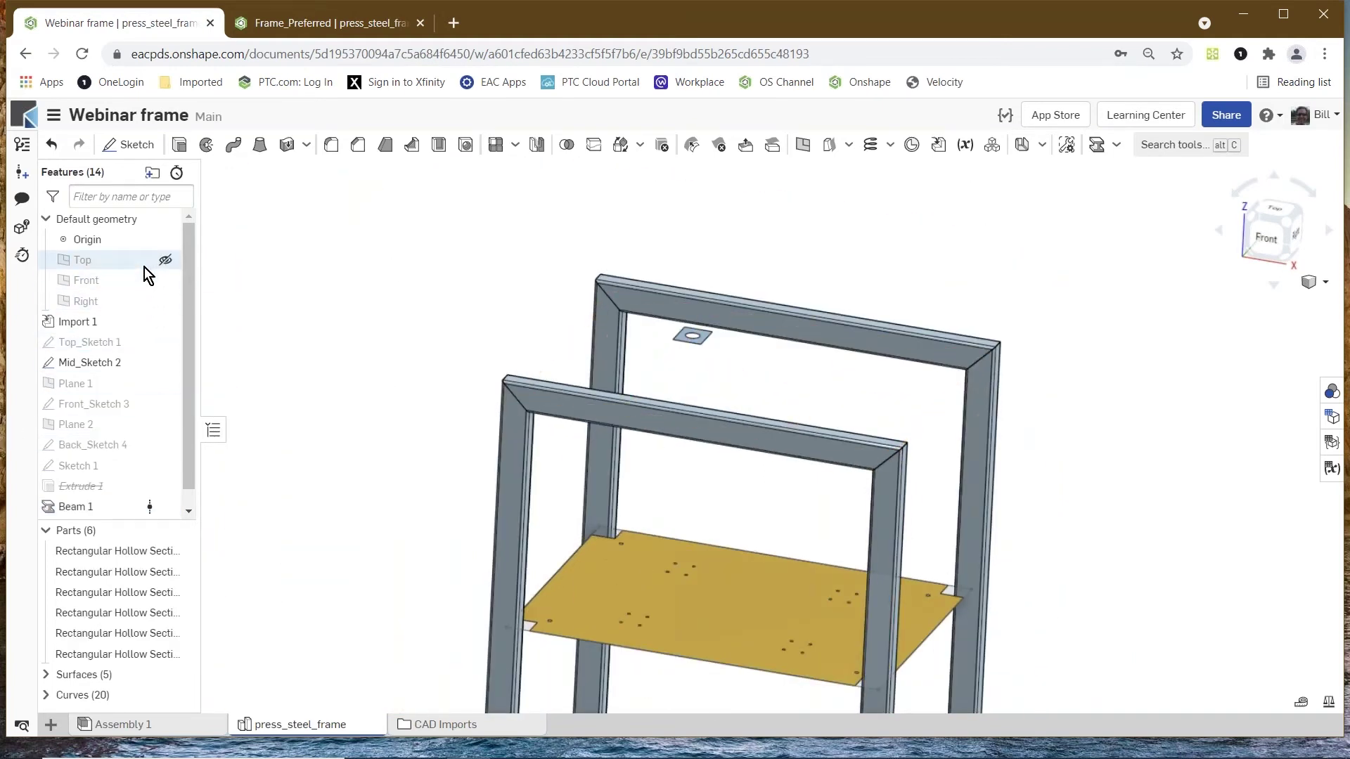
- Show Top_Sketch 1 and start a second 120 x 80 x 5 beam feature on its two side edges
{"action": "left_click", "coordinate": [163, 342]}
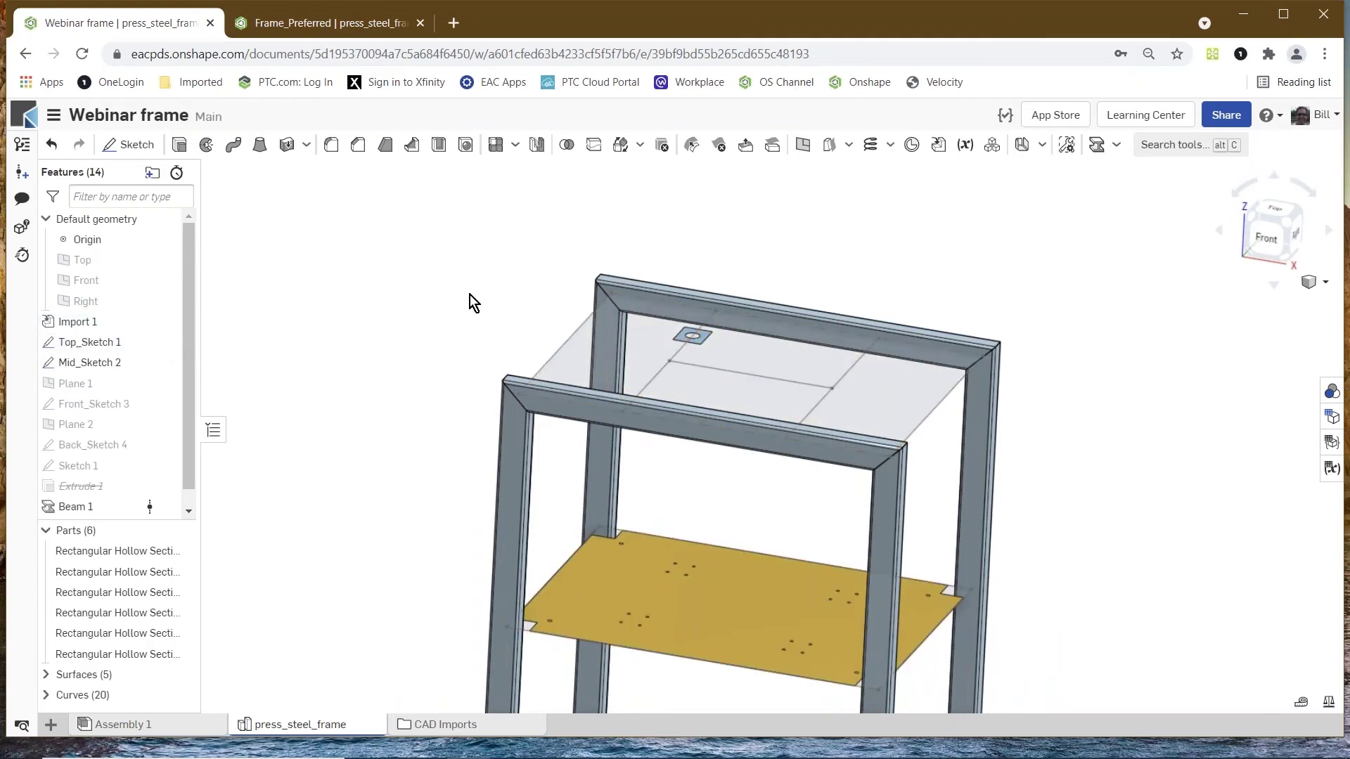
{"action": "left_click", "coordinate": [1097, 145]}
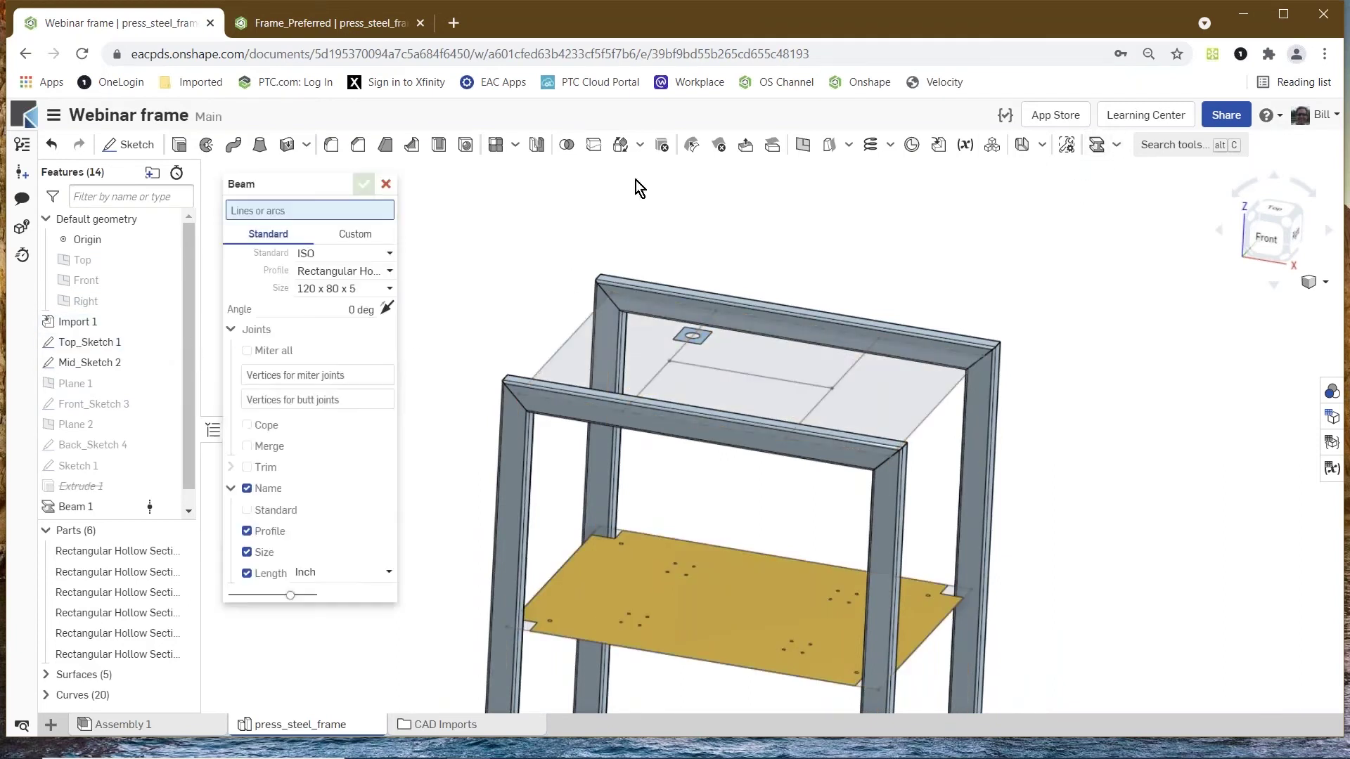
{"action": "left_click", "coordinate": [571, 341]}
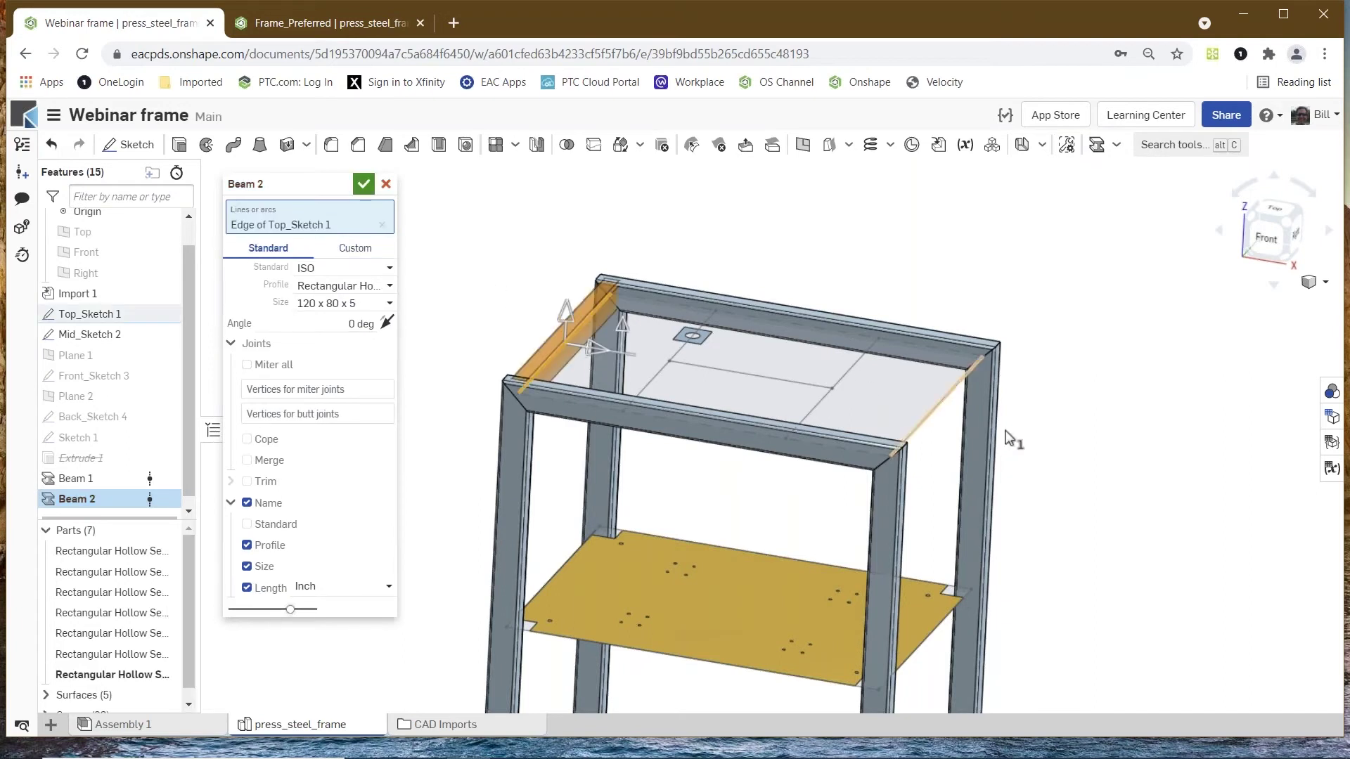
{"action": "left_click", "coordinate": [934, 426]}
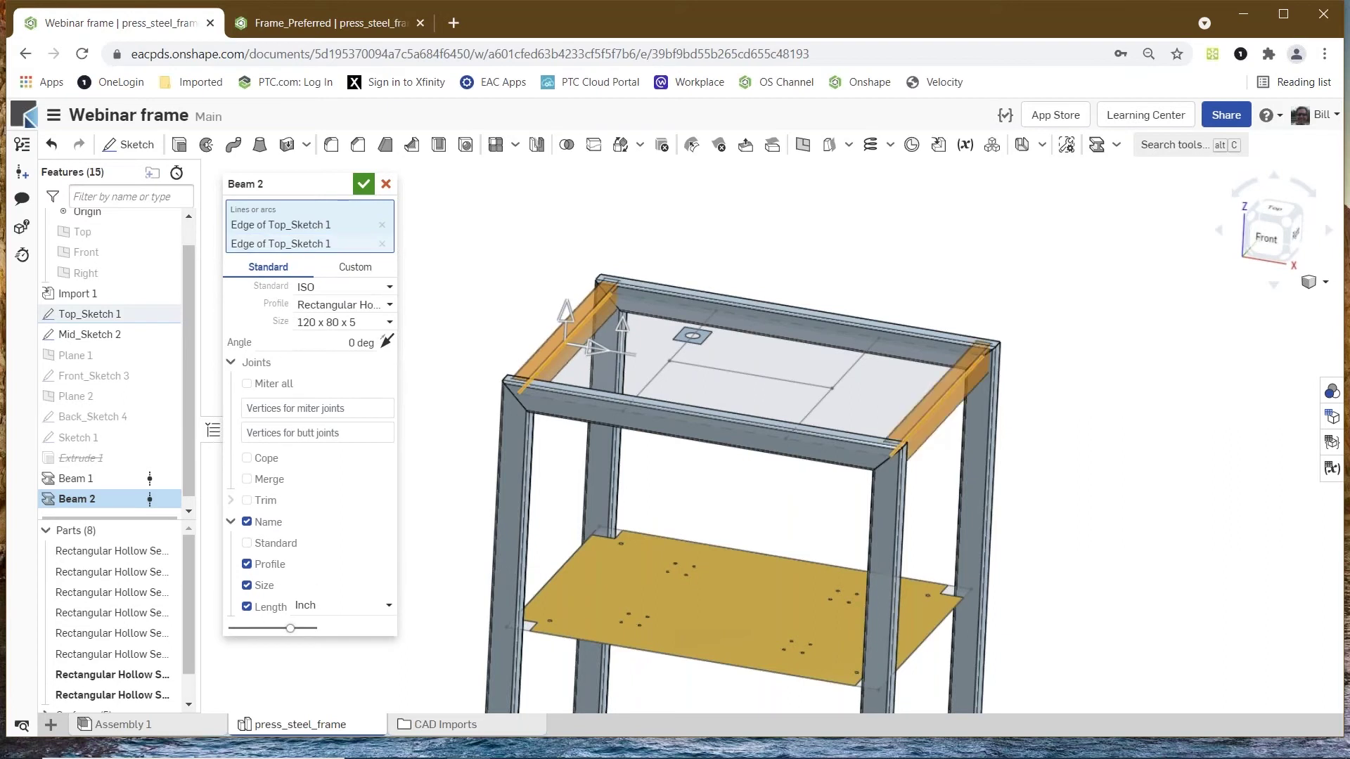
- Turn on Trim and trim both side beams to the inner faces of the back and front top beams
{"action": "right_click_drag", "start_coordinate": [946, 451], "coordinate": [852, 464]}
{"action": "scroll", "coordinate": [612, 460], "scroll_direction": "up", "scroll_amount": 5}
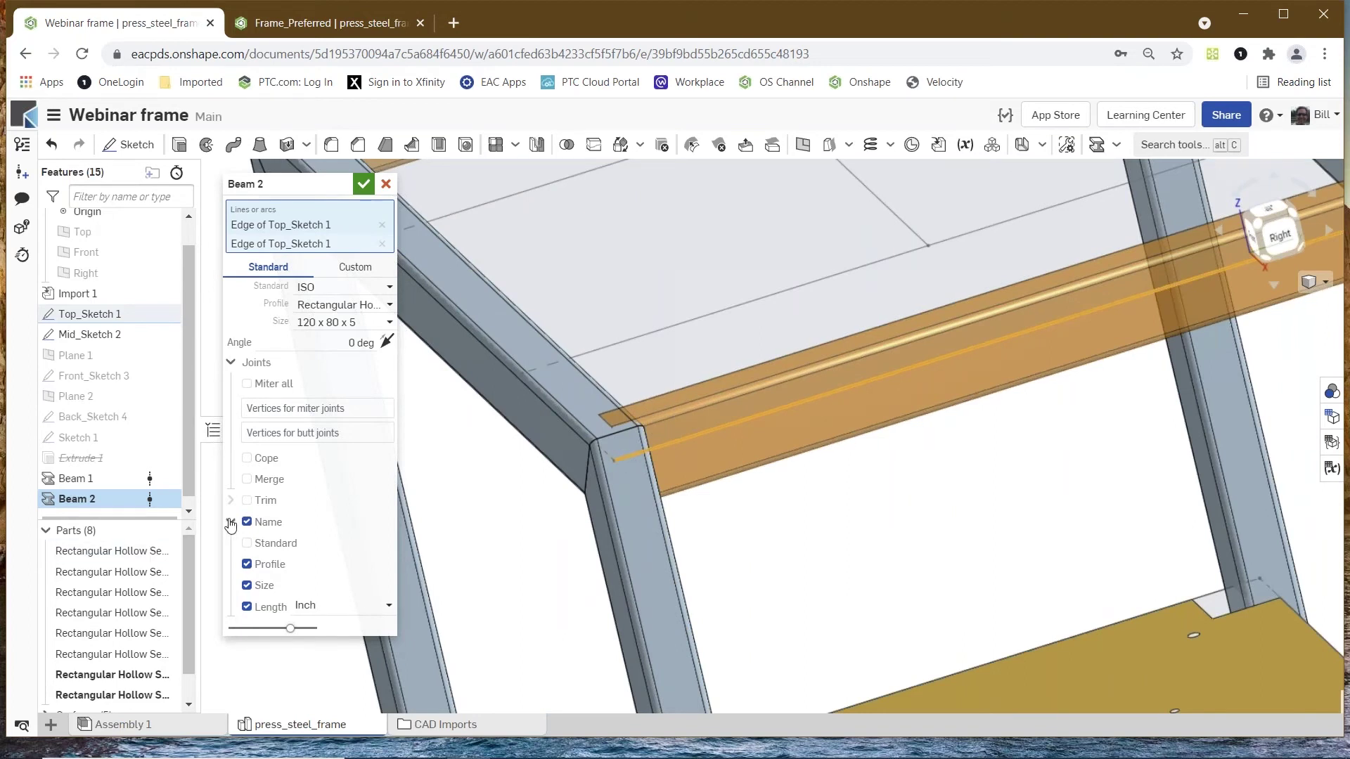
{"action": "left_click", "coordinate": [247, 500]}
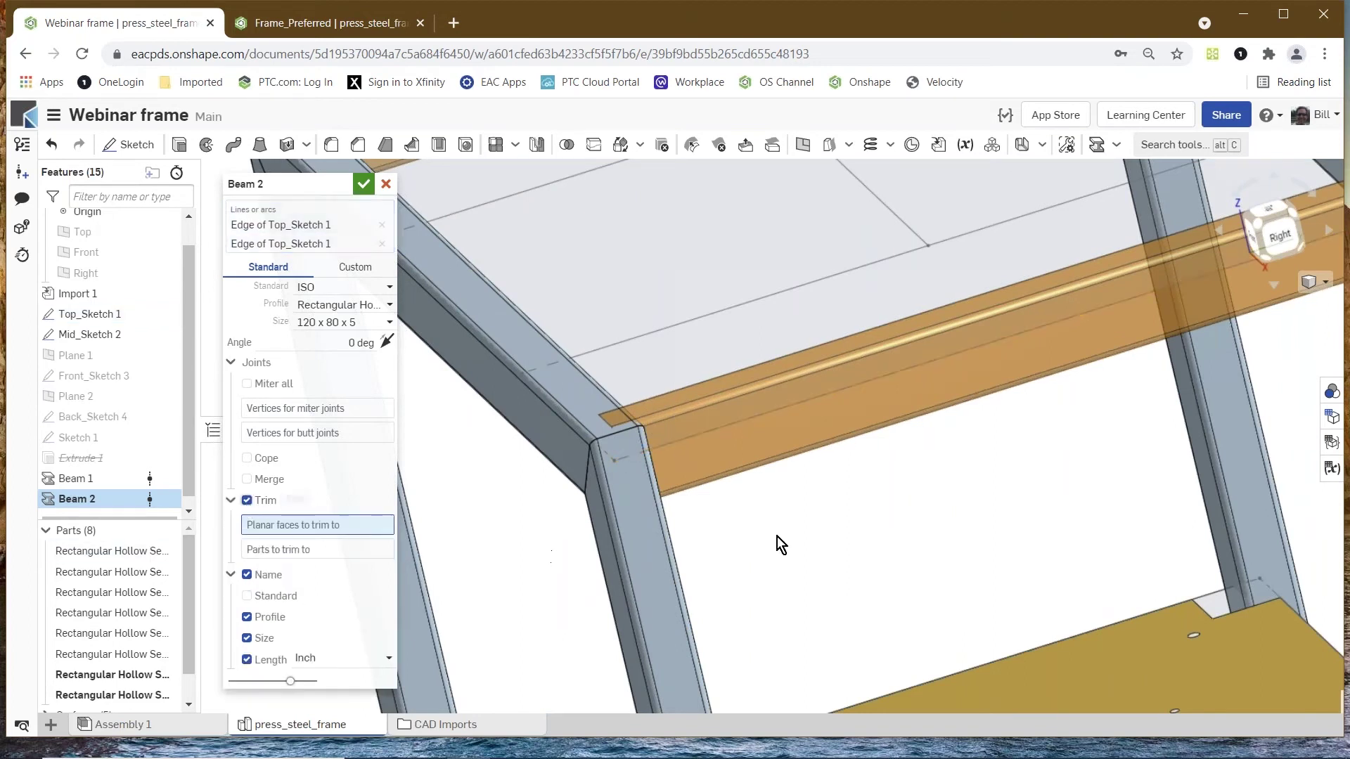
{"action": "scroll", "coordinate": [846, 543], "scroll_direction": "down", "scroll_amount": 5}
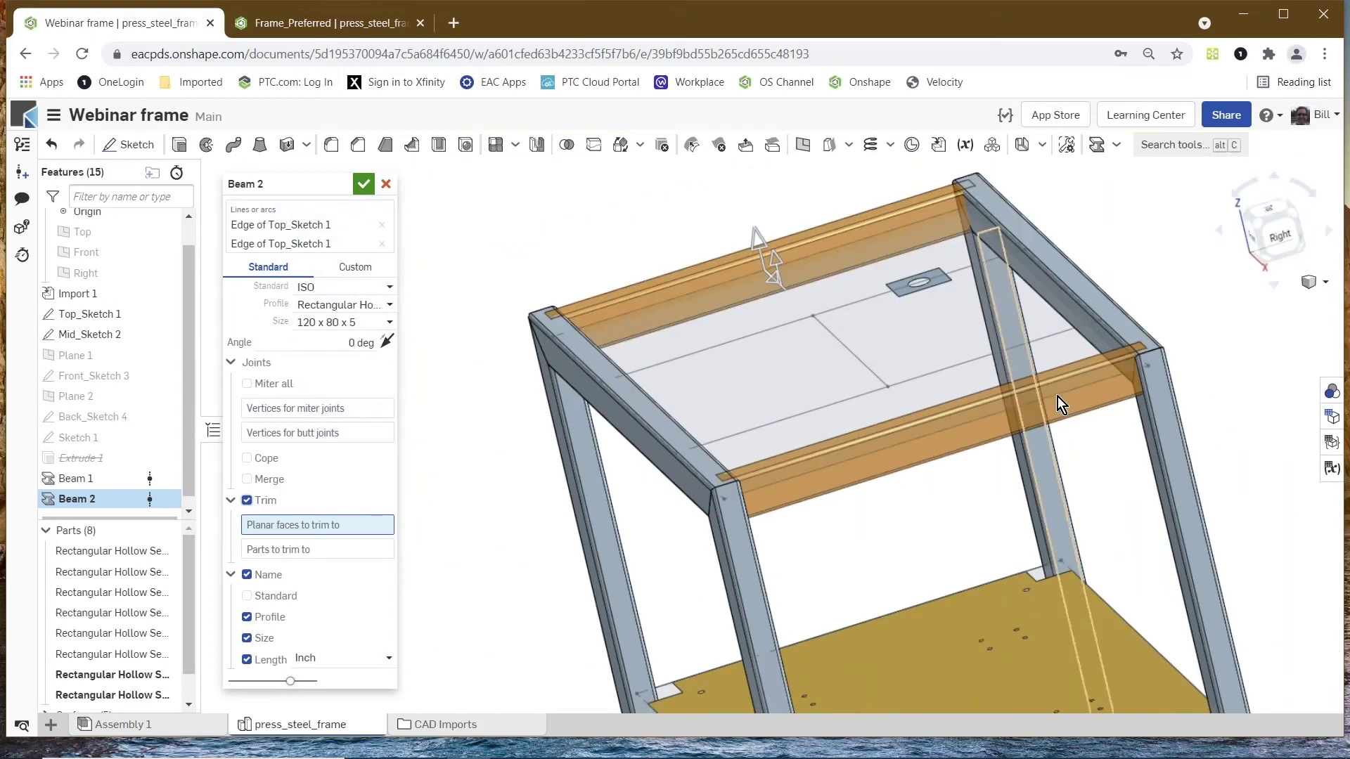
{"action": "left_click", "coordinate": [1104, 332]}
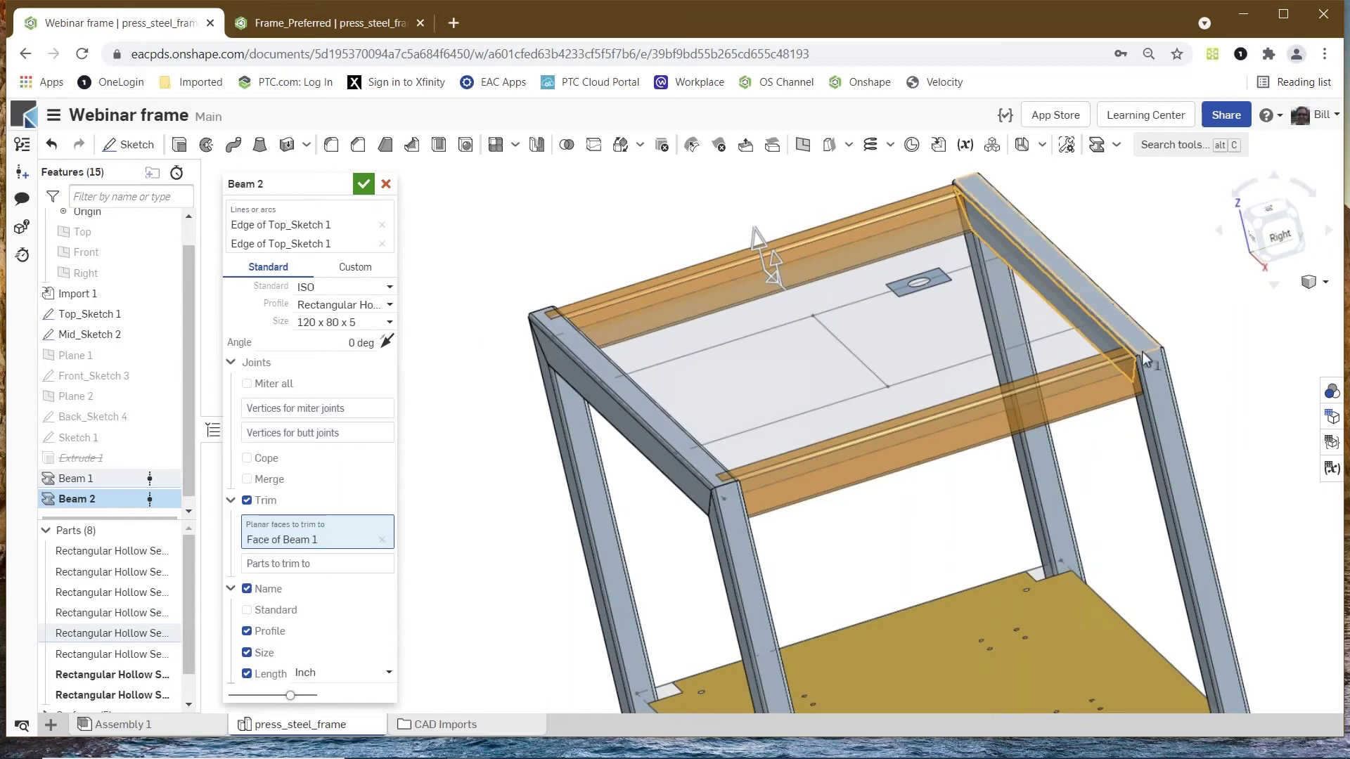
{"action": "scroll", "coordinate": [808, 582], "scroll_direction": "up", "scroll_amount": 3}
{"action": "right_click_drag", "start_coordinate": [808, 582], "coordinate": [763, 599]}
{"action": "scroll", "coordinate": [556, 553], "scroll_direction": "up", "scroll_amount": 5}
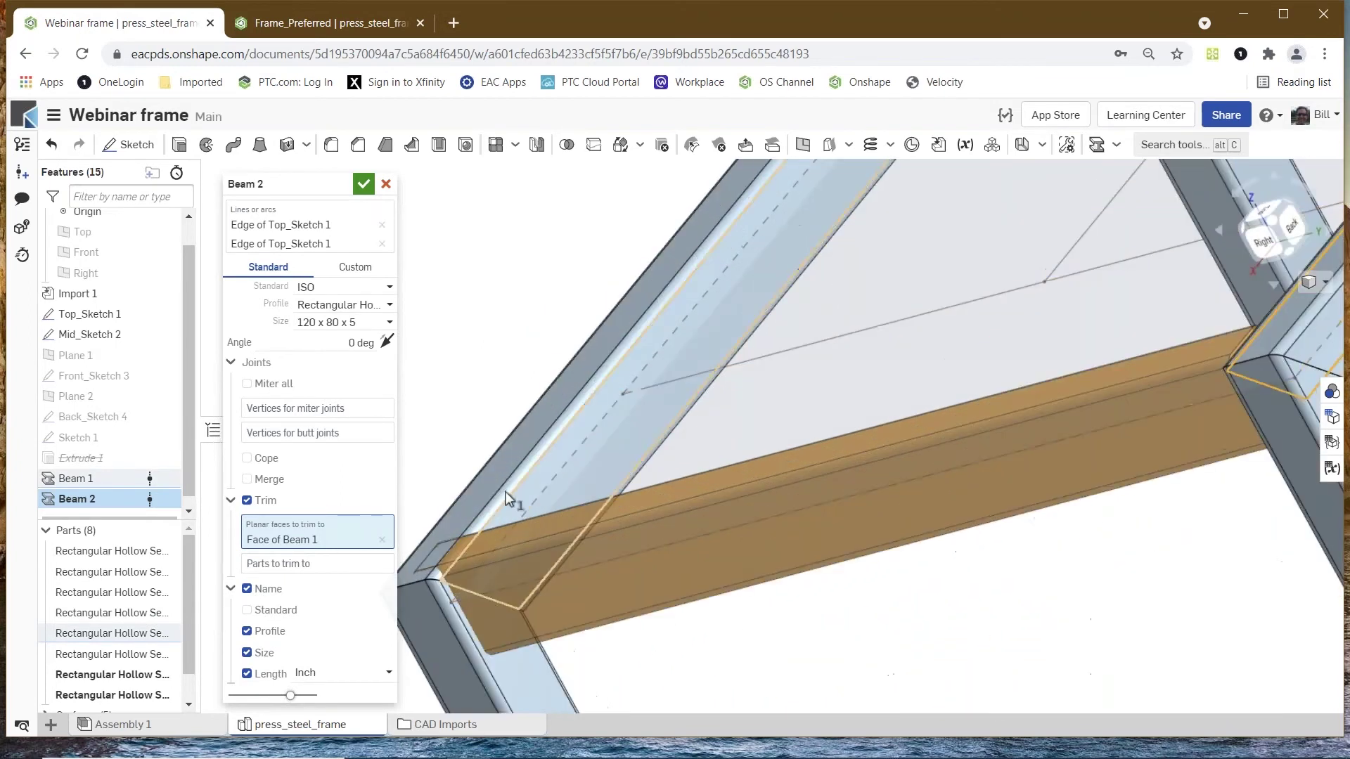
{"action": "left_click", "coordinate": [510, 499]}
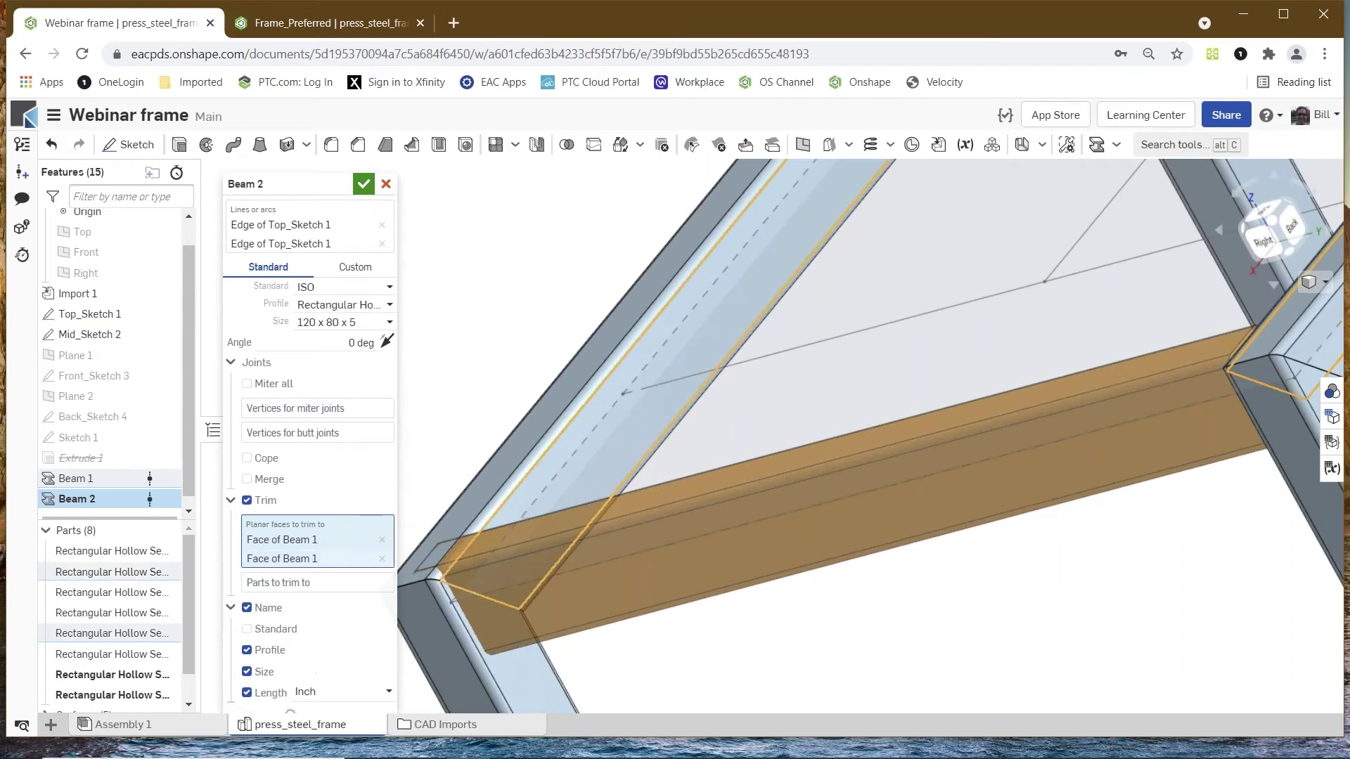
- Inspect the trimmed ends of the top side beams and accept the beam feature
{"action": "scroll", "coordinate": [538, 609], "scroll_direction": "down", "scroll_amount": 5}
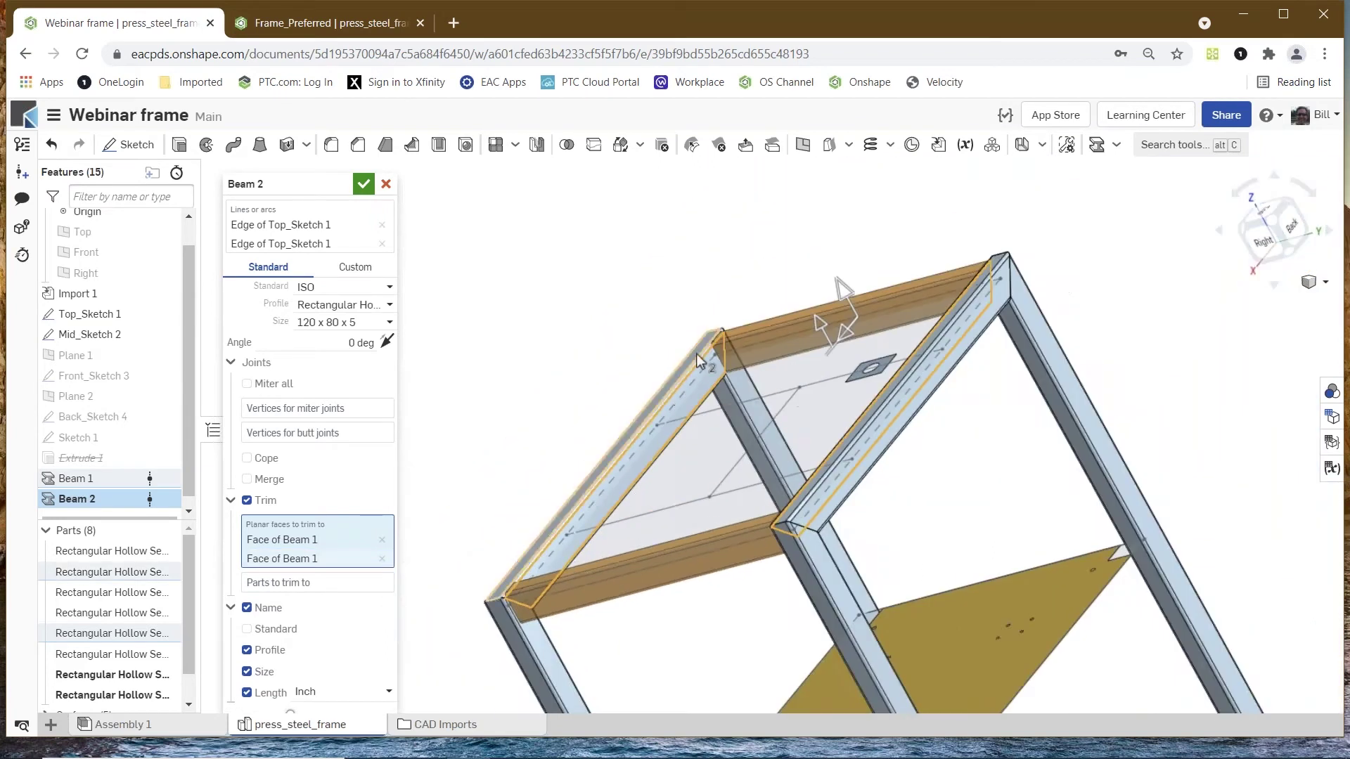
{"action": "scroll", "coordinate": [711, 344], "scroll_direction": "up", "scroll_amount": 3}
{"action": "scroll", "coordinate": [706, 365], "scroll_direction": "down", "scroll_amount": 3}
{"action": "right_click_drag", "start_coordinate": [923, 502], "coordinate": [731, 457]}
{"action": "scroll", "coordinate": [992, 450], "scroll_direction": "down", "scroll_amount": 3}
{"action": "scroll", "coordinate": [719, 453], "scroll_direction": "down", "scroll_amount": 2}
{"action": "scroll", "coordinate": [718, 454], "scroll_direction": "up", "scroll_amount": 3}
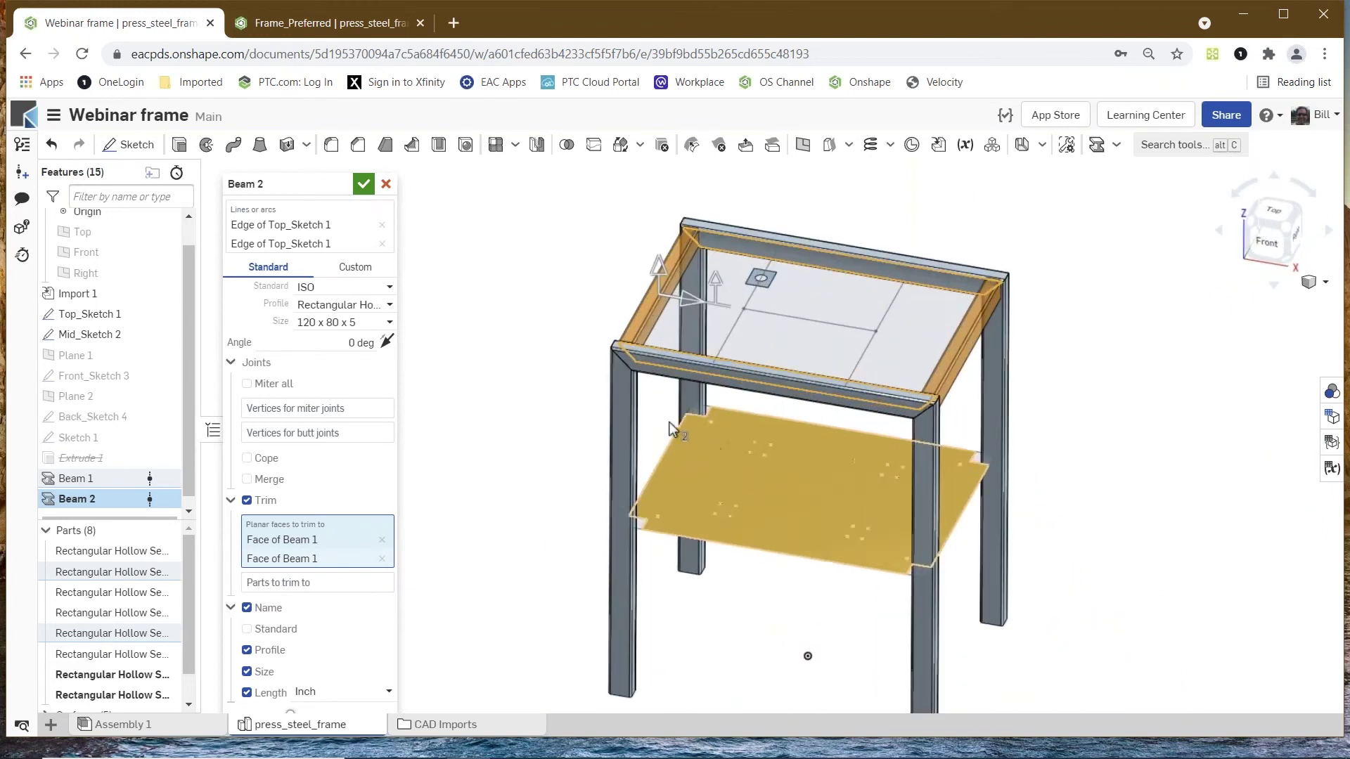
{"action": "left_click", "coordinate": [363, 184]}
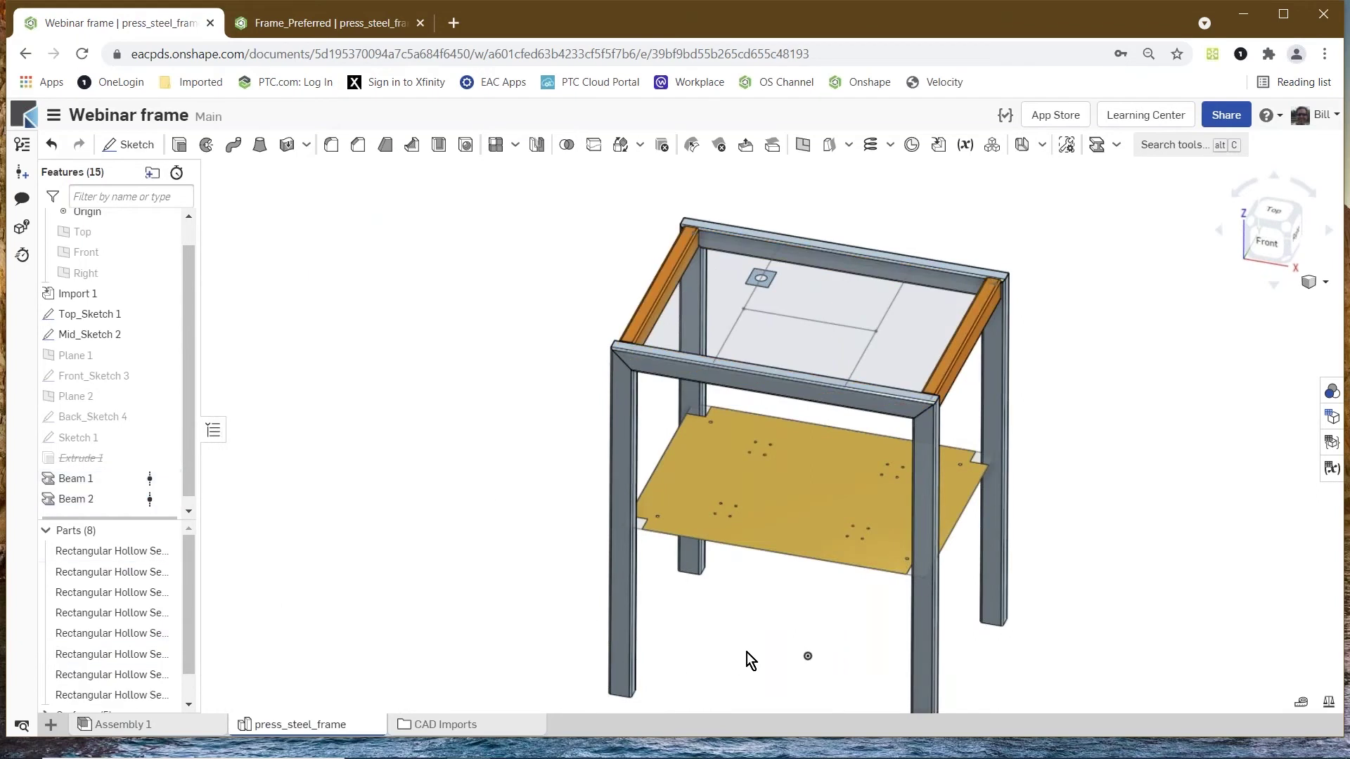
- Start a third Beam feature with the ISO Rectangular Hollow Sections profile in size 80 x 60 x 5
{"action": "scroll", "coordinate": [741, 601], "scroll_direction": "up", "scroll_amount": 2}
{"action": "scroll", "coordinate": [704, 601], "scroll_direction": "down", "scroll_amount": 1}
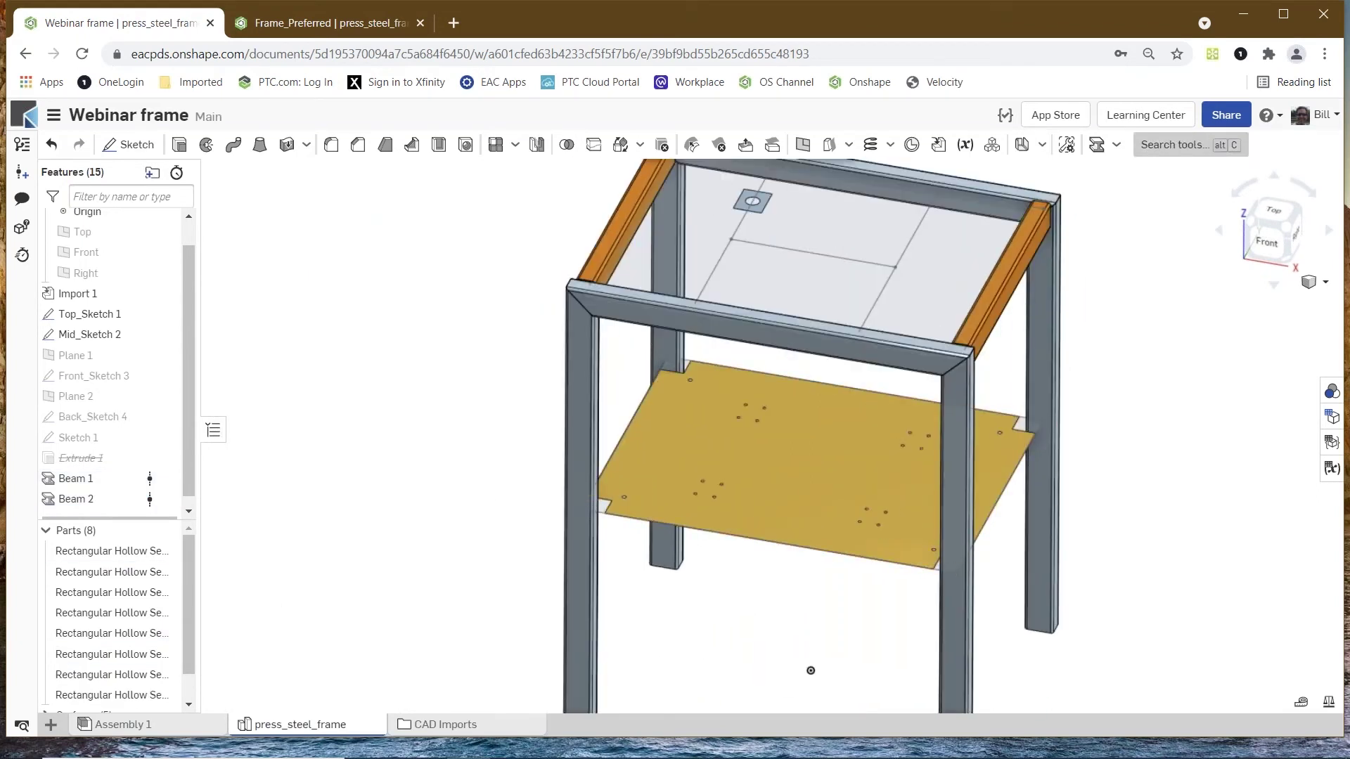
{"action": "left_click", "coordinate": [1097, 144]}
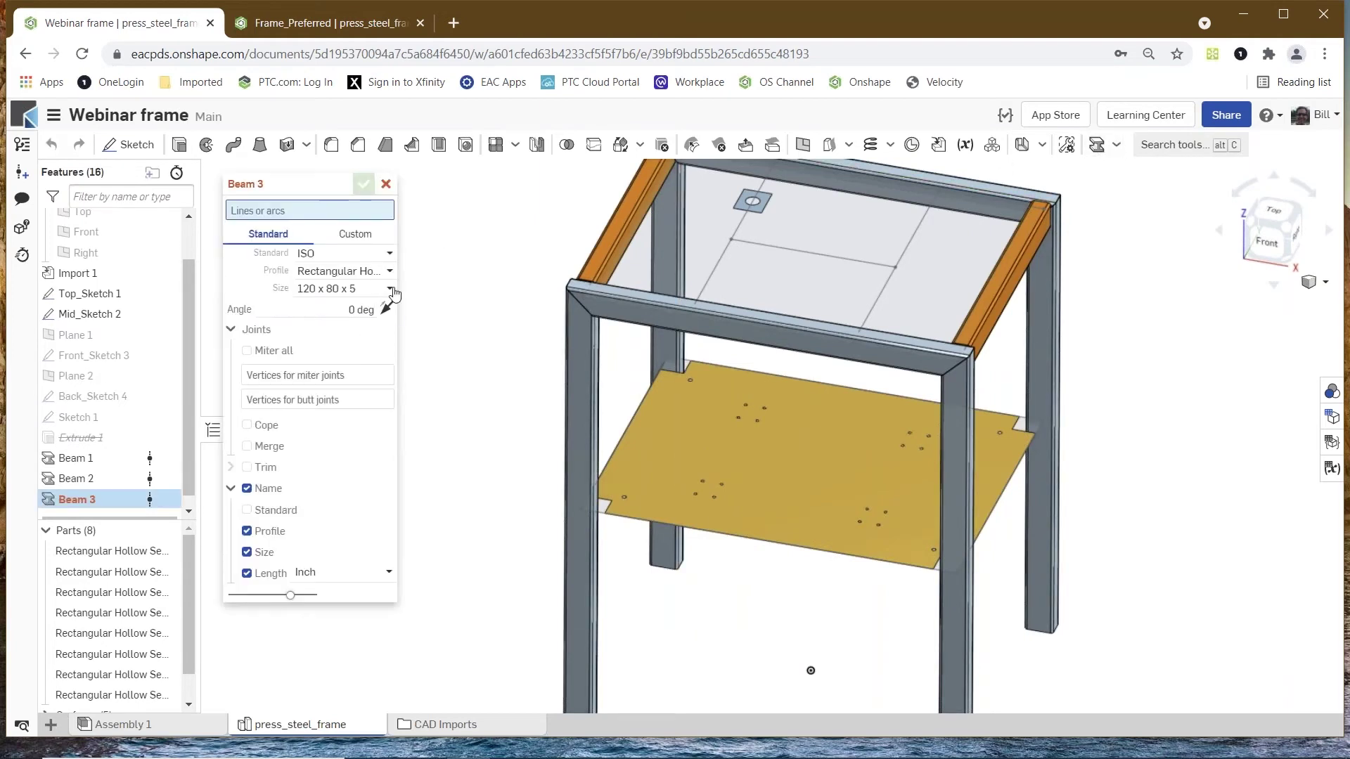
{"action": "left_click", "coordinate": [390, 289]}
{"action": "scroll", "coordinate": [362, 376], "scroll_direction": "up", "scroll_amount": 3}
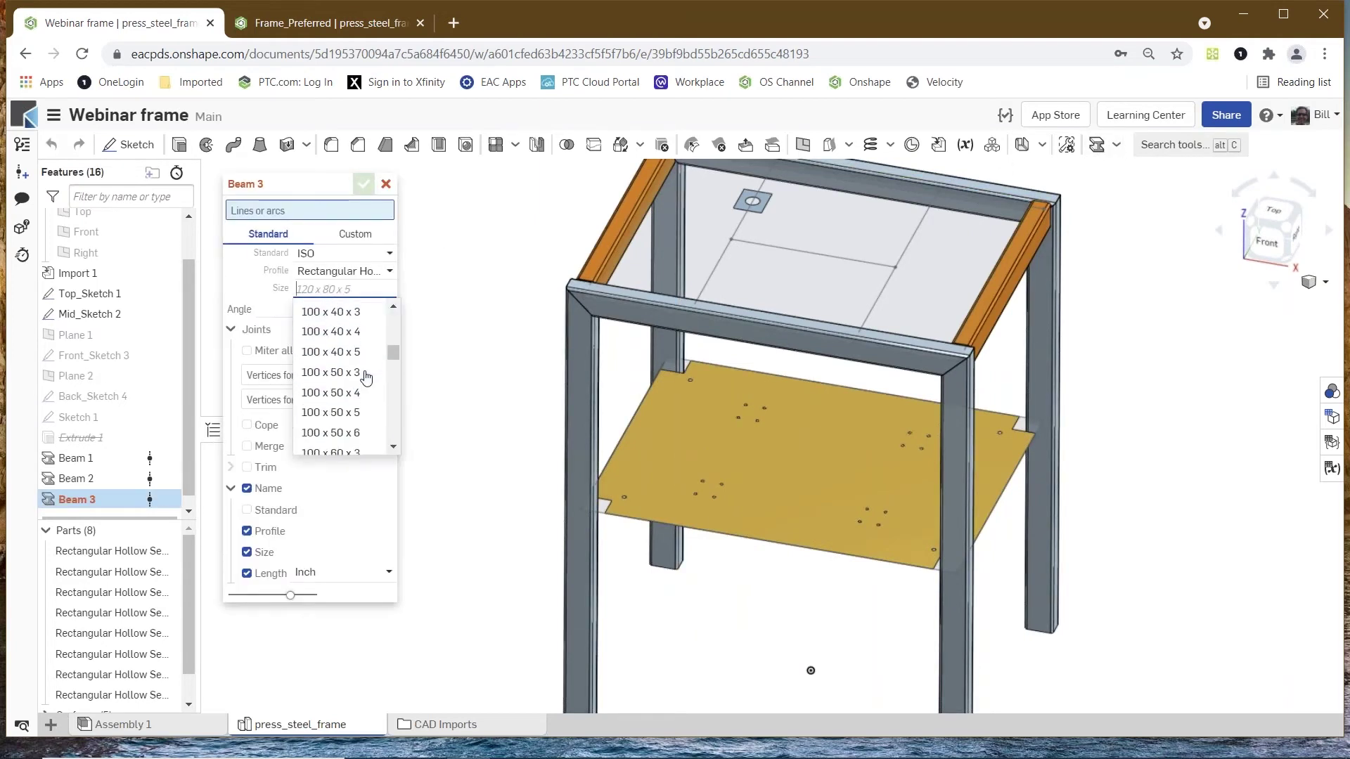
{"action": "scroll", "coordinate": [364, 379], "scroll_direction": "up", "scroll_amount": 3}
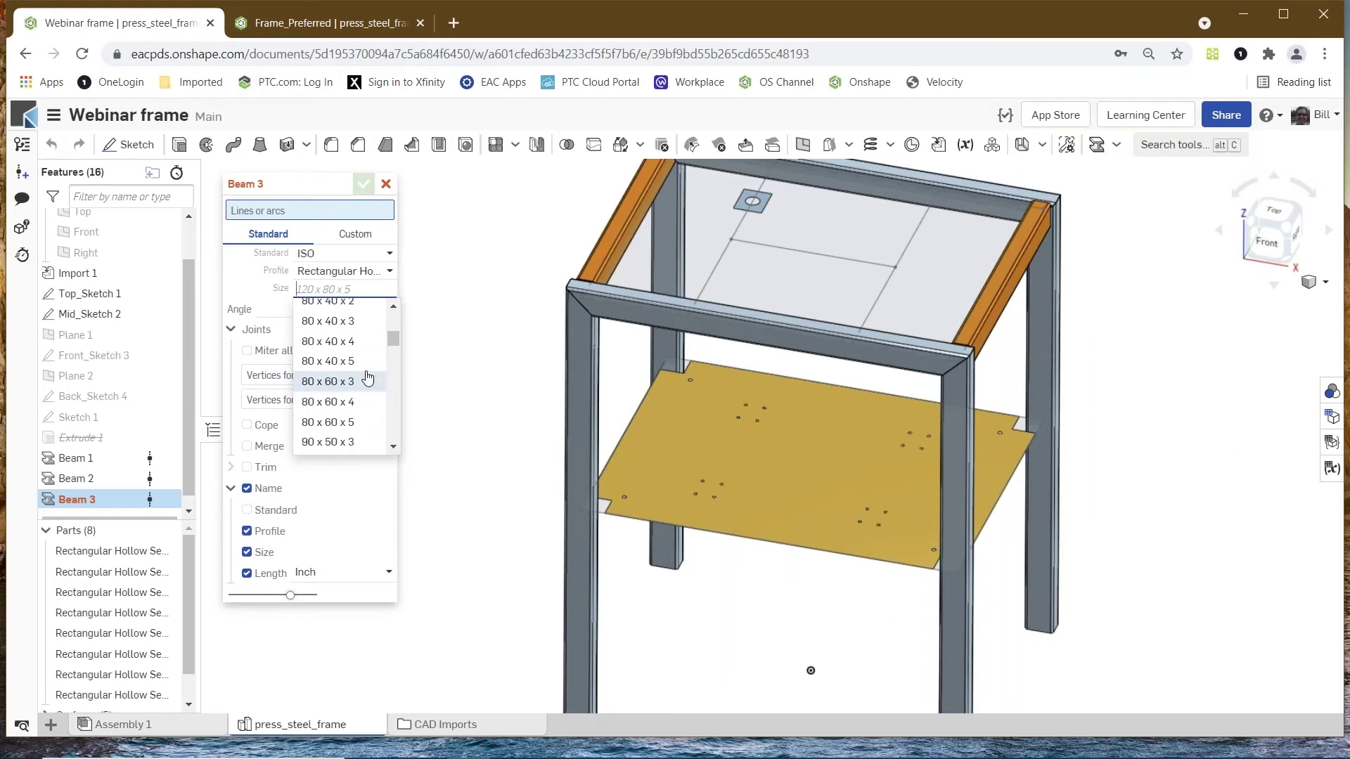
{"action": "left_click", "coordinate": [357, 423]}
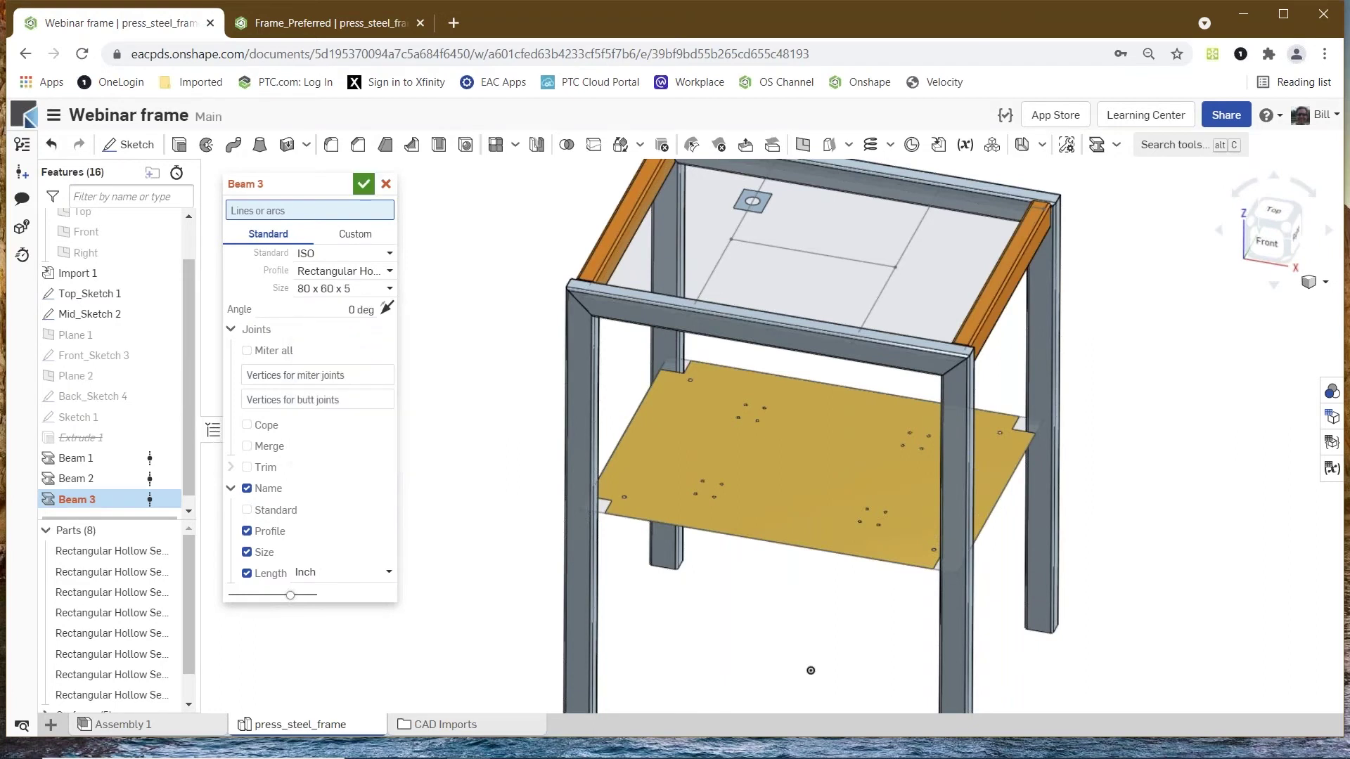
- Apply the beam profile to the four perimeter edges of Mid_Sketch 2 around the shelf plate
{"action": "left_click", "coordinate": [725, 533]}
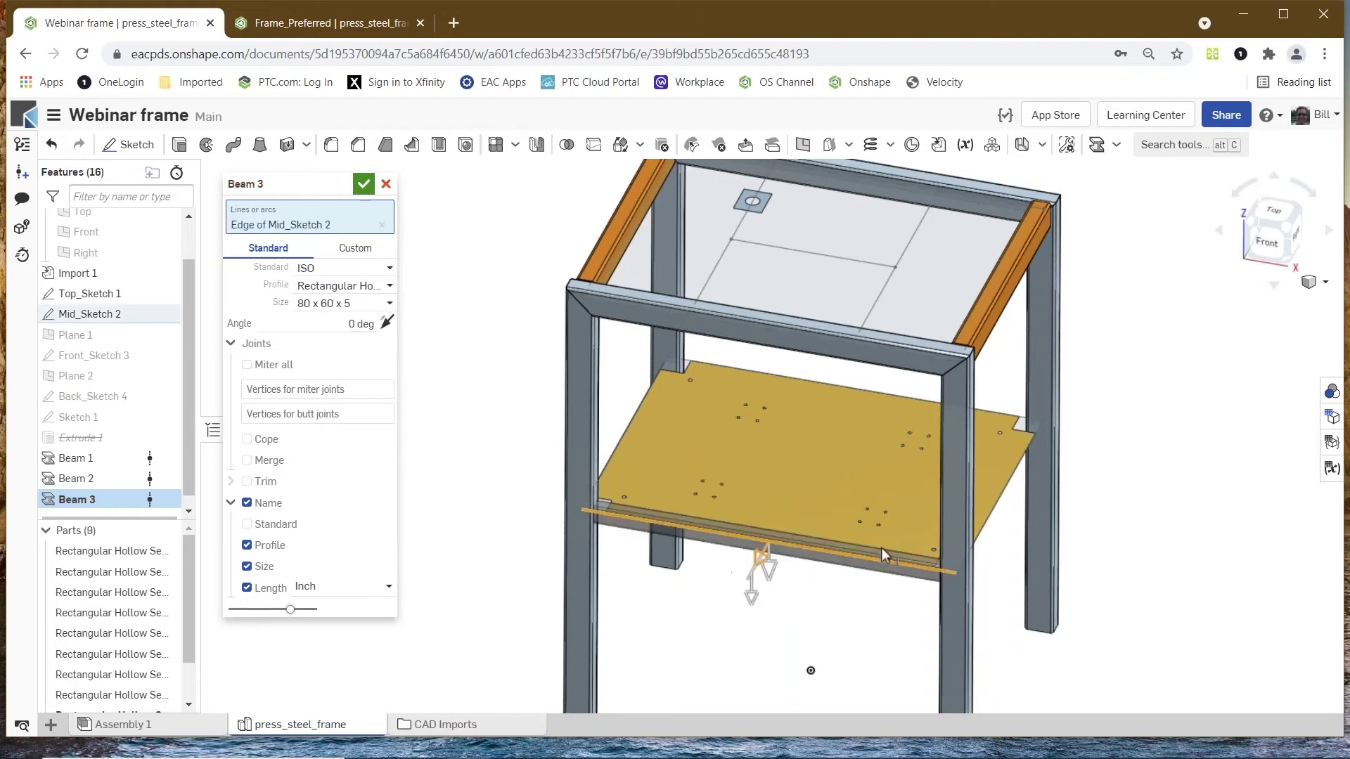
{"action": "left_click", "coordinate": [998, 500]}
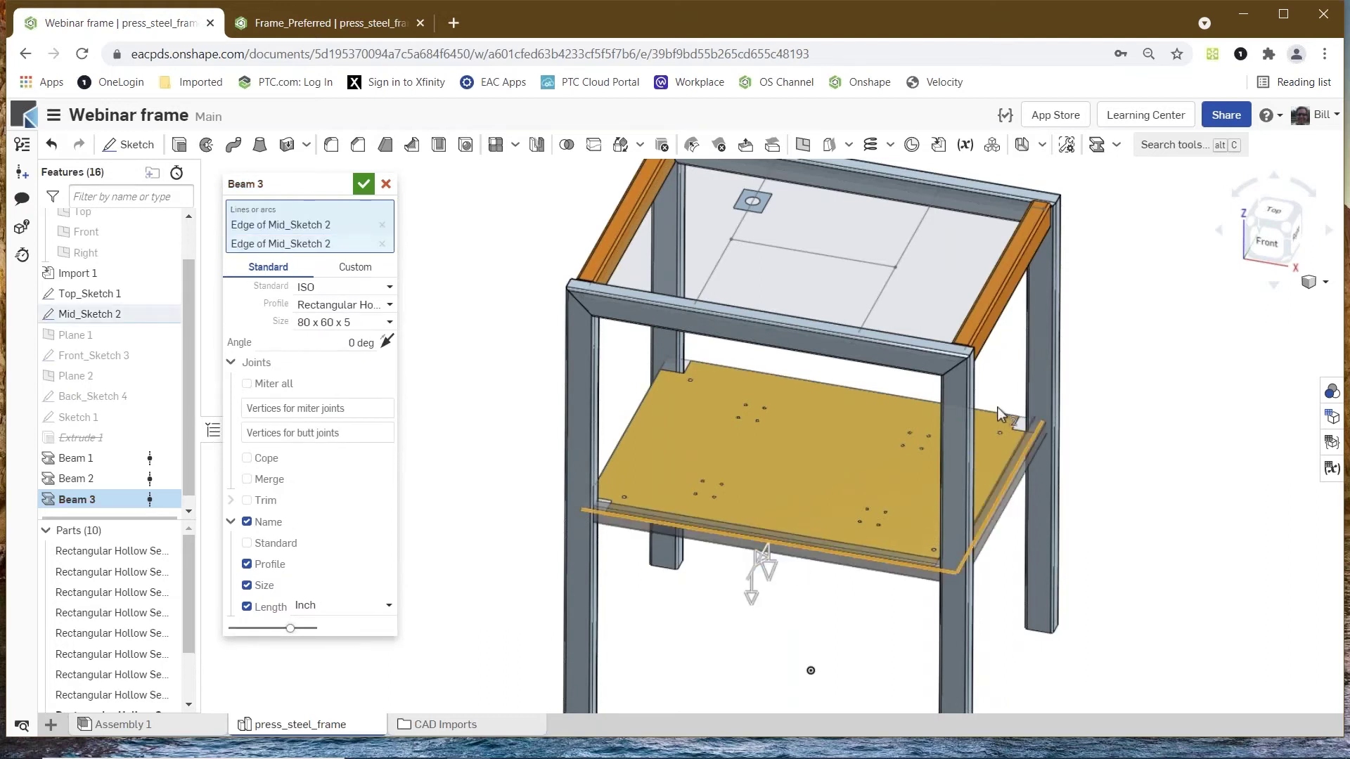
{"action": "left_click", "coordinate": [1004, 416]}
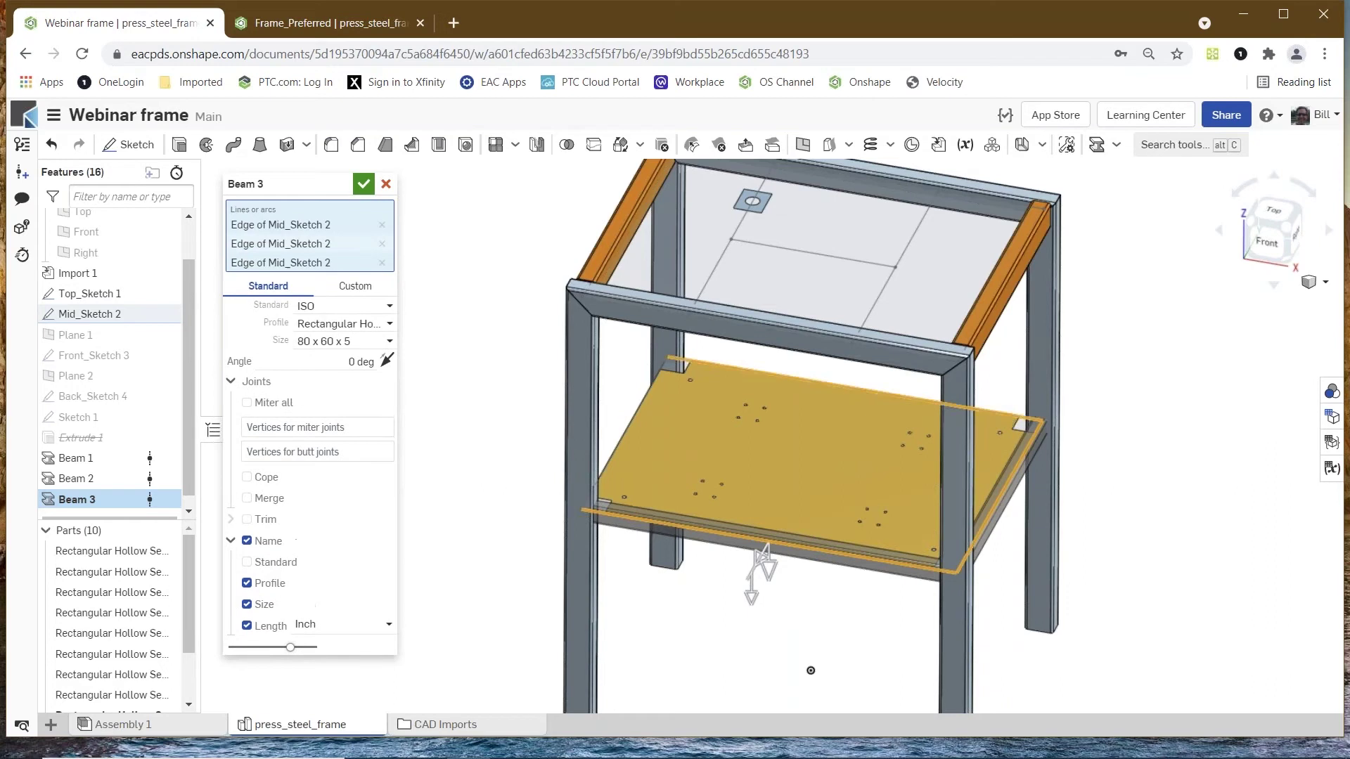
{"action": "left_click", "coordinate": [637, 422]}
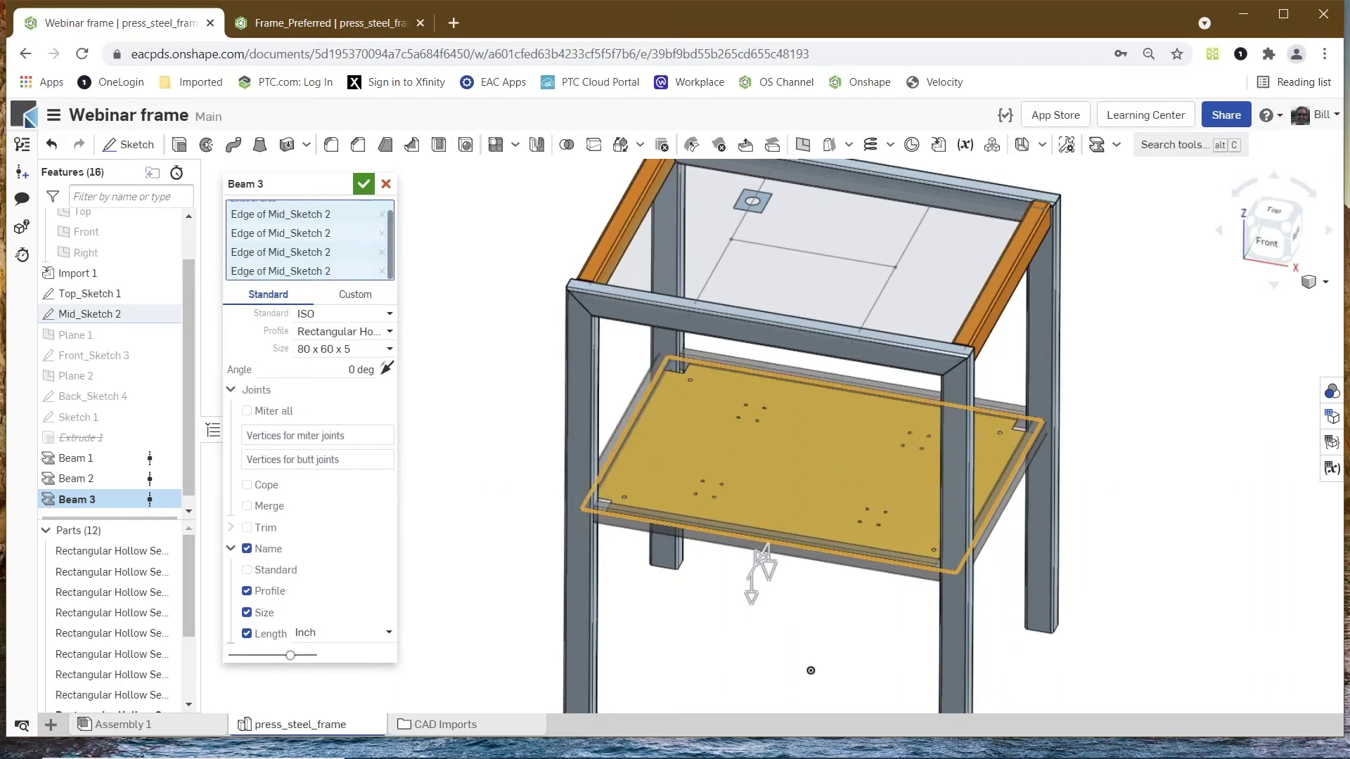
{"action": "scroll", "coordinate": [657, 541], "scroll_direction": "up", "scroll_amount": 5}
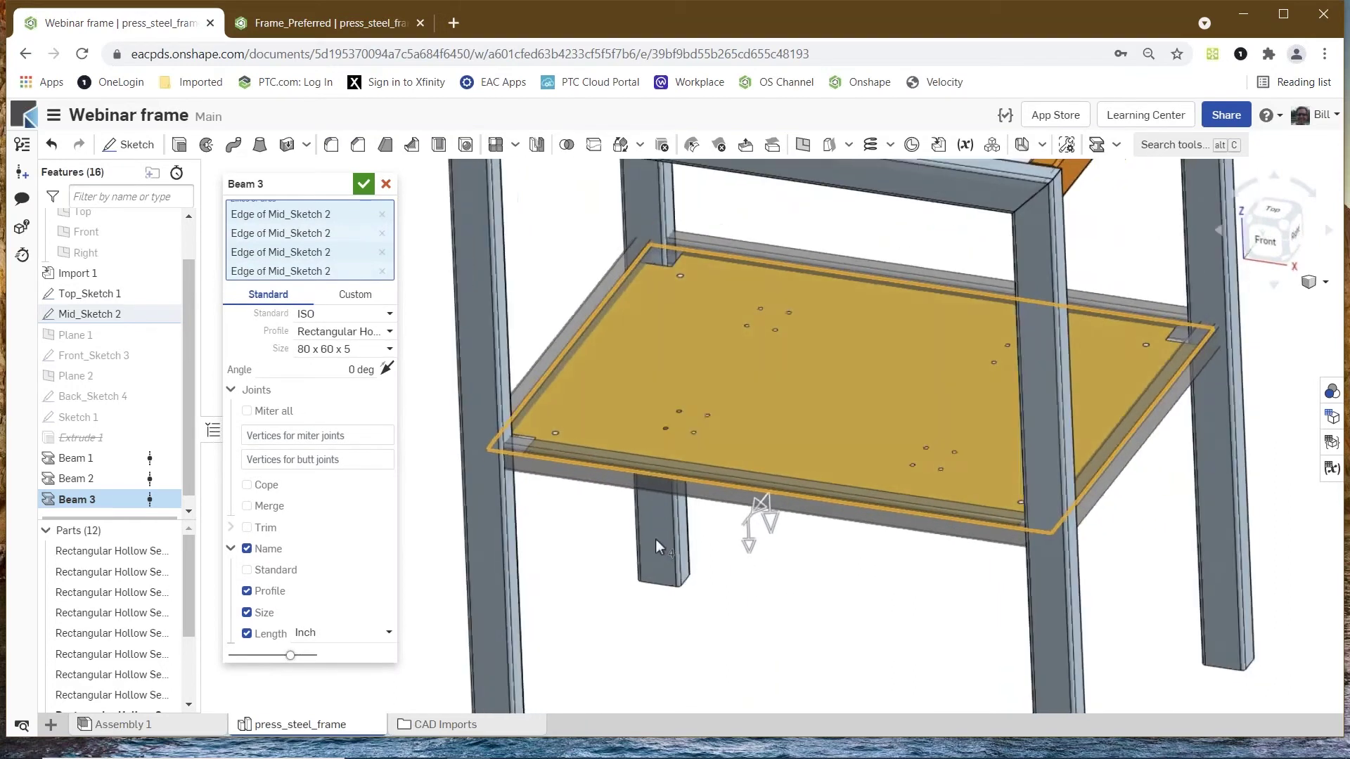
{"action": "scroll", "coordinate": [665, 541], "scroll_direction": "down", "scroll_amount": 4}
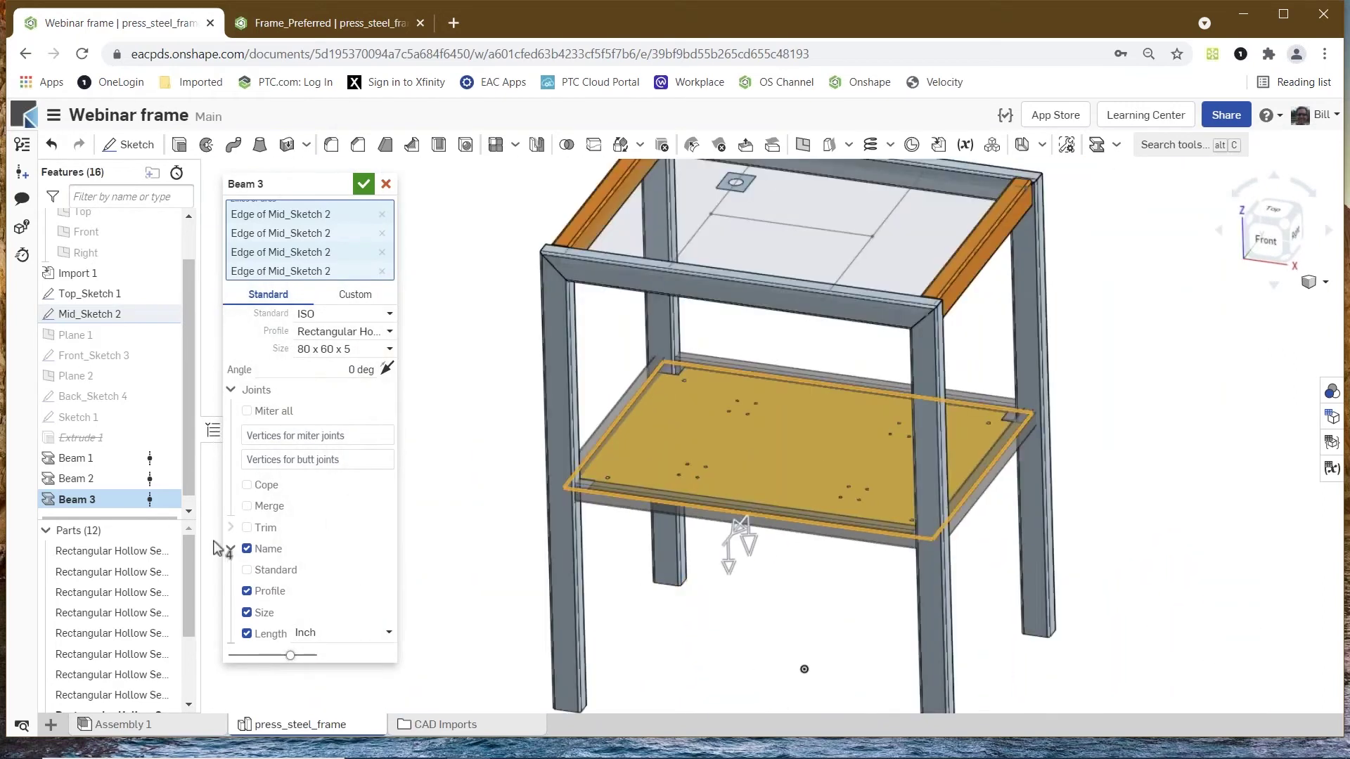
- Turn on Trim for the shelf beams and select the inner faces of the two front legs as planar trim faces
{"action": "left_click", "coordinate": [247, 528]}
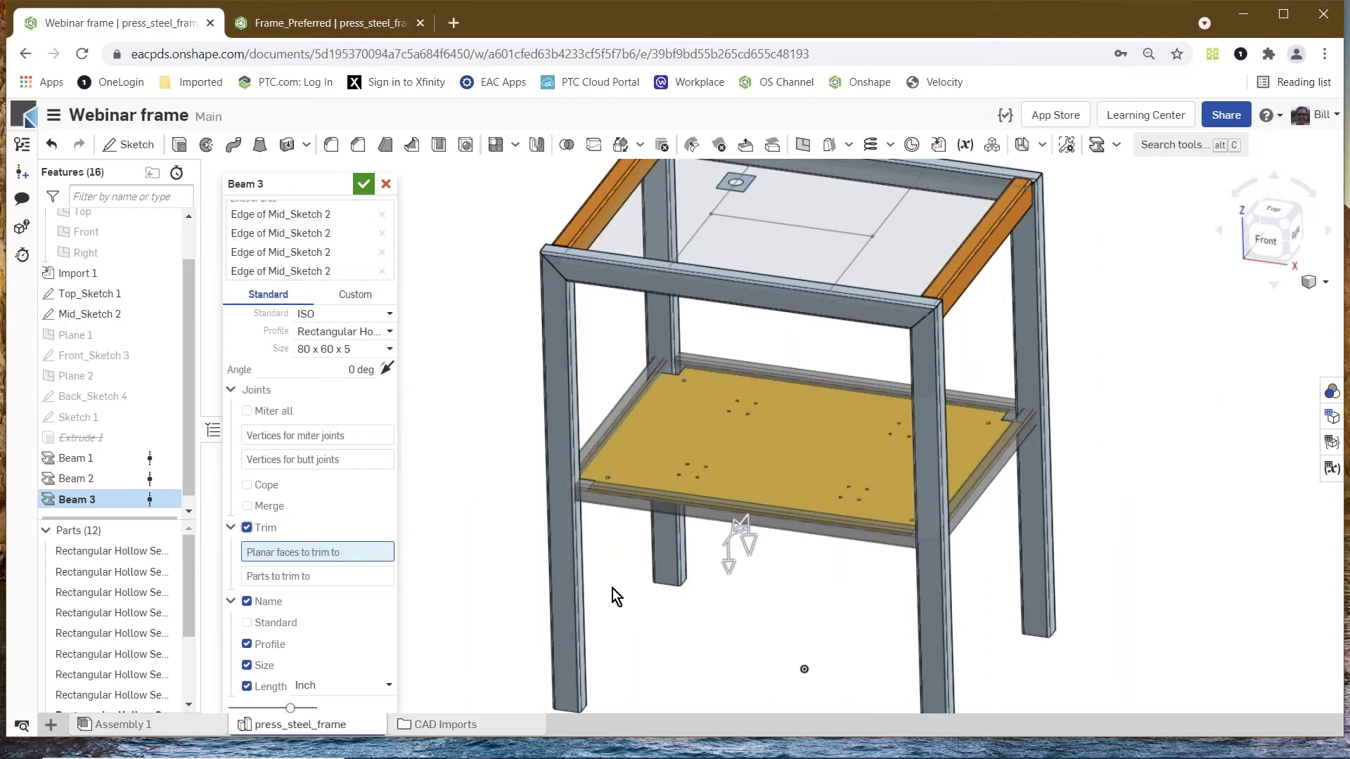
{"action": "right_click_drag", "start_coordinate": [612, 589], "coordinate": [602, 587]}
{"action": "scroll", "coordinate": [596, 588], "scroll_direction": "up", "scroll_amount": 5}
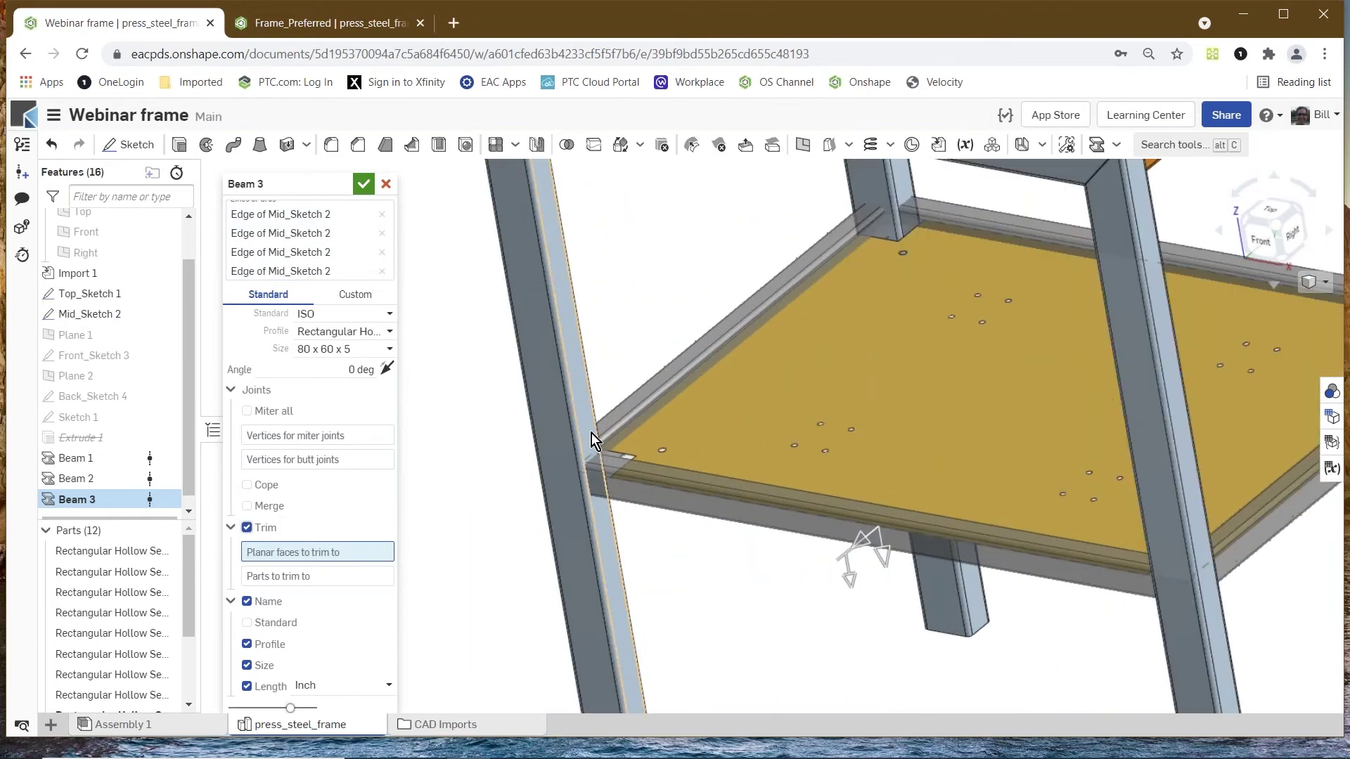
{"action": "left_click", "coordinate": [590, 433]}
{"action": "scroll", "coordinate": [507, 548], "scroll_direction": "down", "scroll_amount": 5}
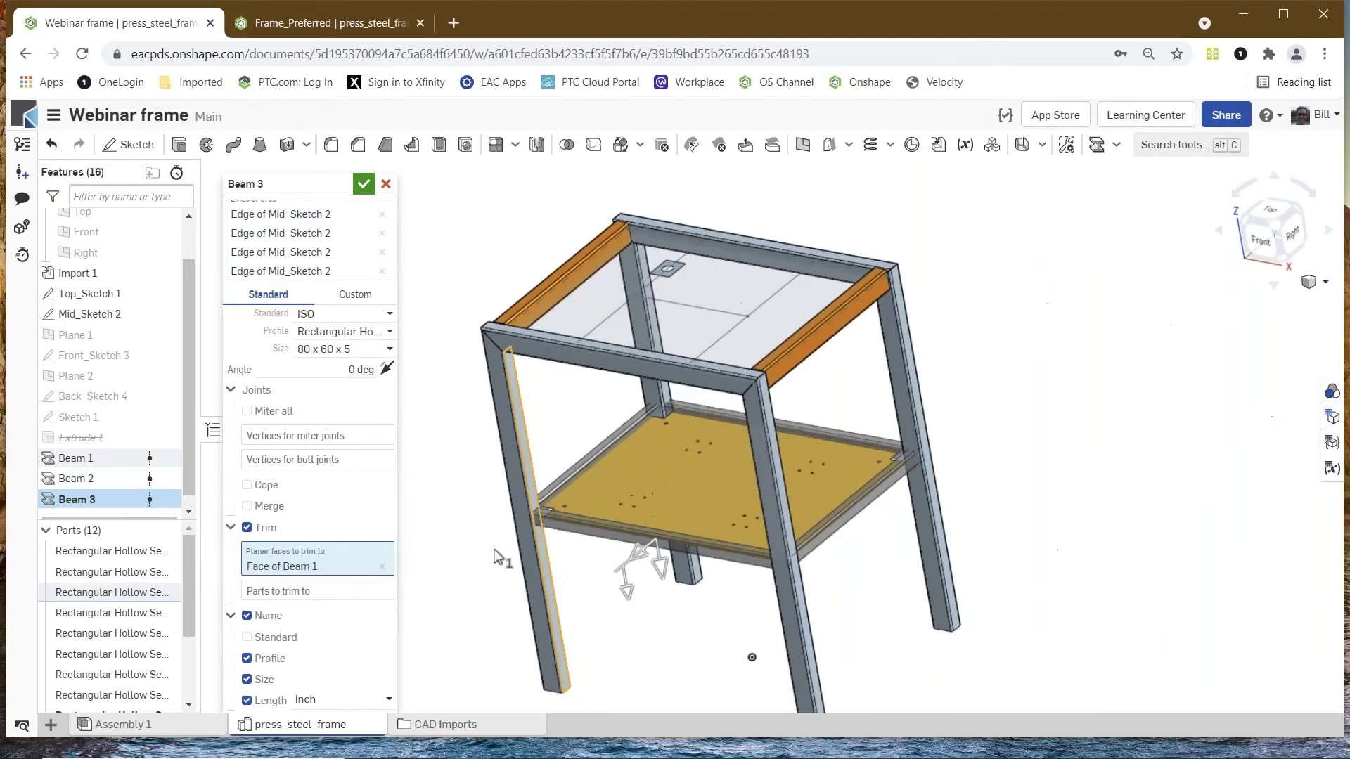
{"action": "right_click_drag", "start_coordinate": [571, 592], "coordinate": [703, 577]}
{"action": "scroll", "coordinate": [776, 549], "scroll_direction": "up", "scroll_amount": 5}
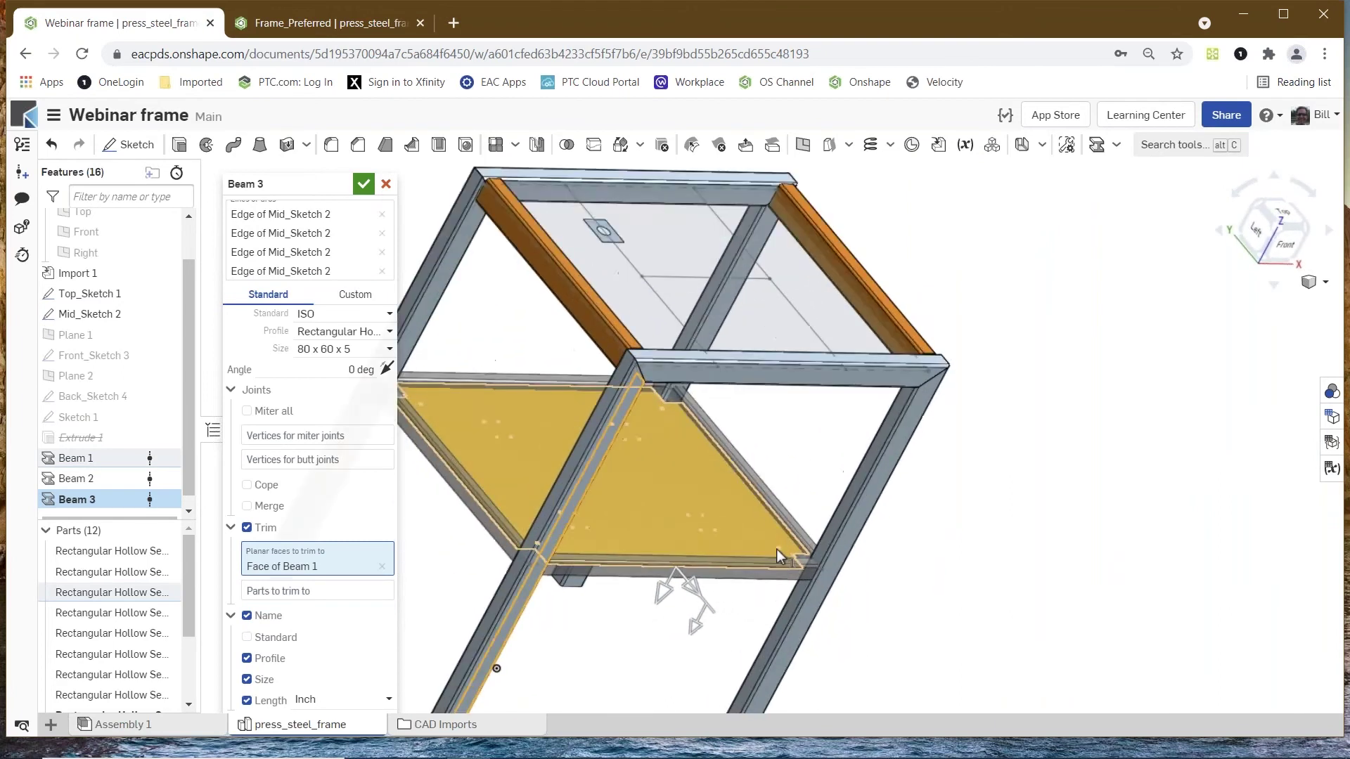
{"action": "left_click", "coordinate": [858, 530]}
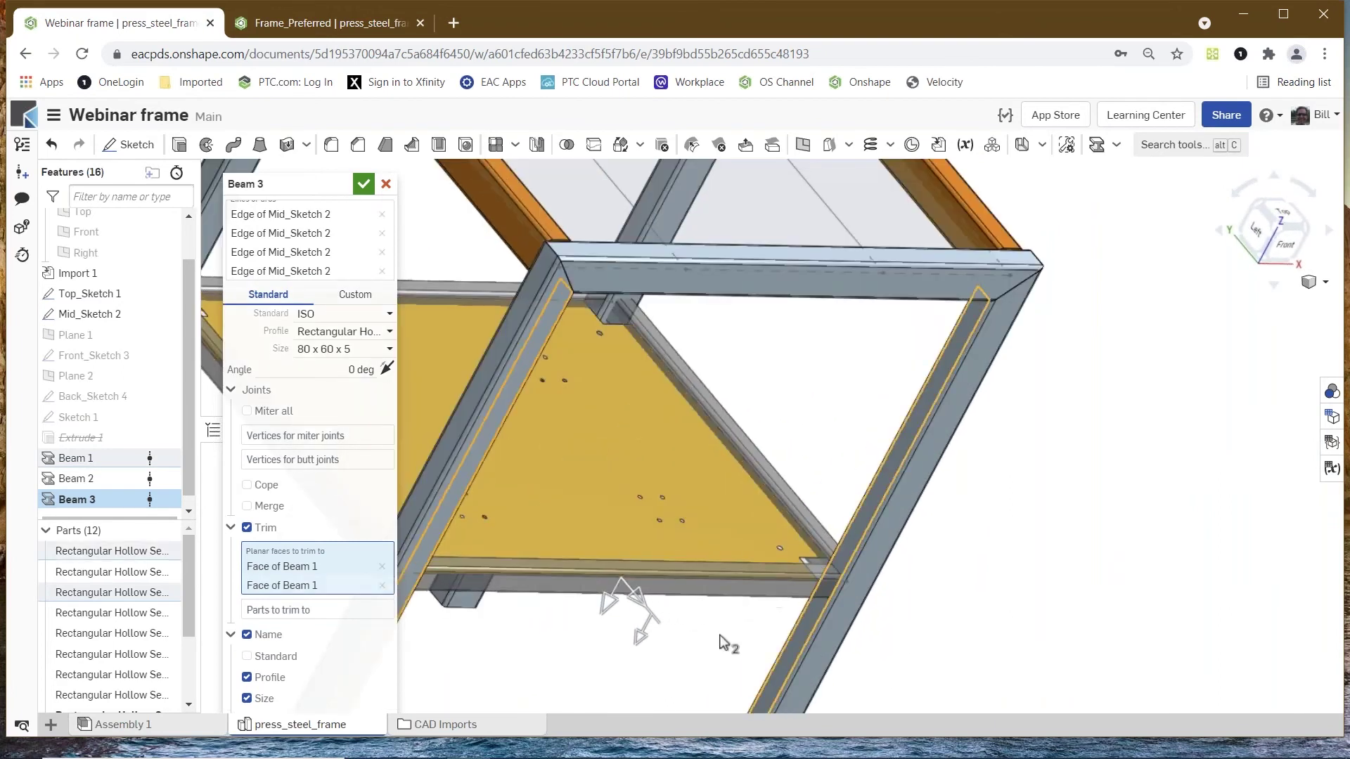
- Add the faces of the two remaining legs as trim faces for the shelf beams and accept the beam feature
{"action": "right_click_drag", "start_coordinate": [719, 641], "coordinate": [867, 480]}
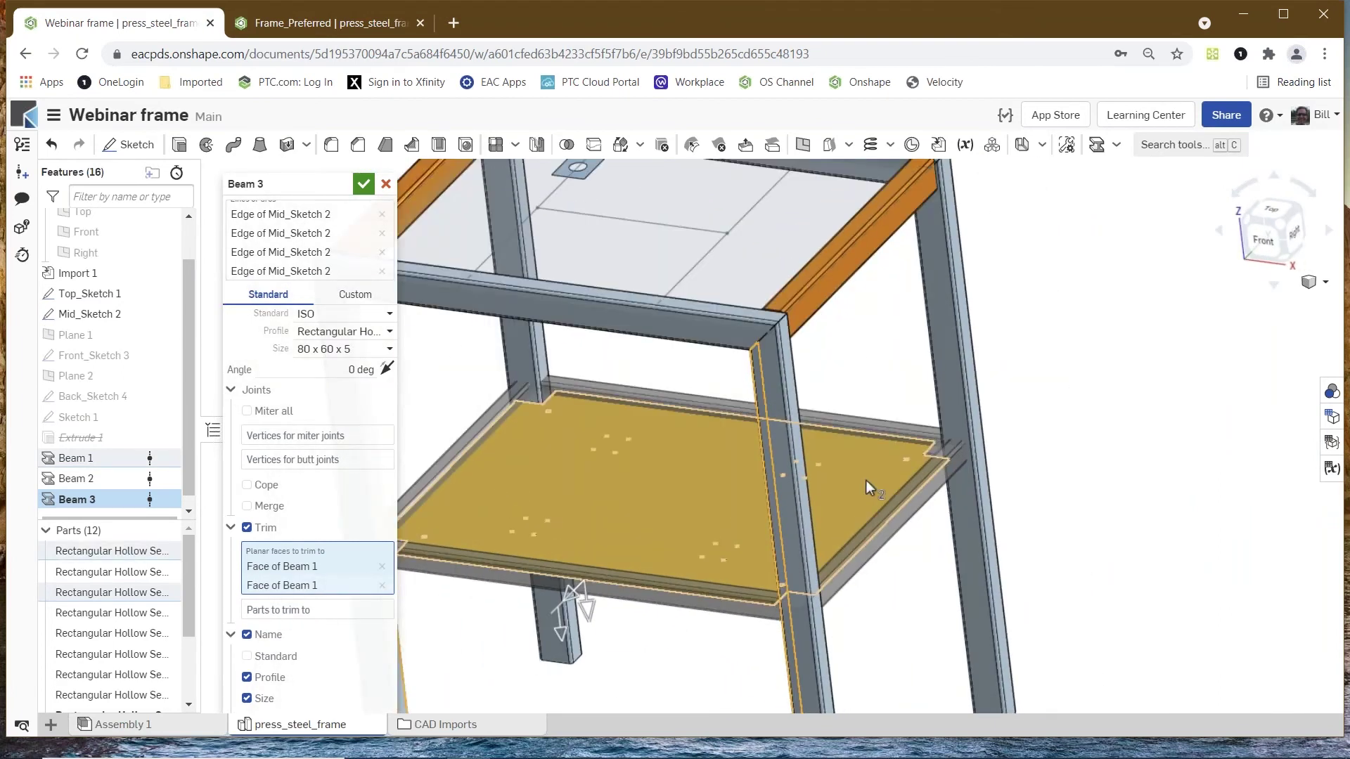
{"action": "left_click", "coordinate": [942, 353]}
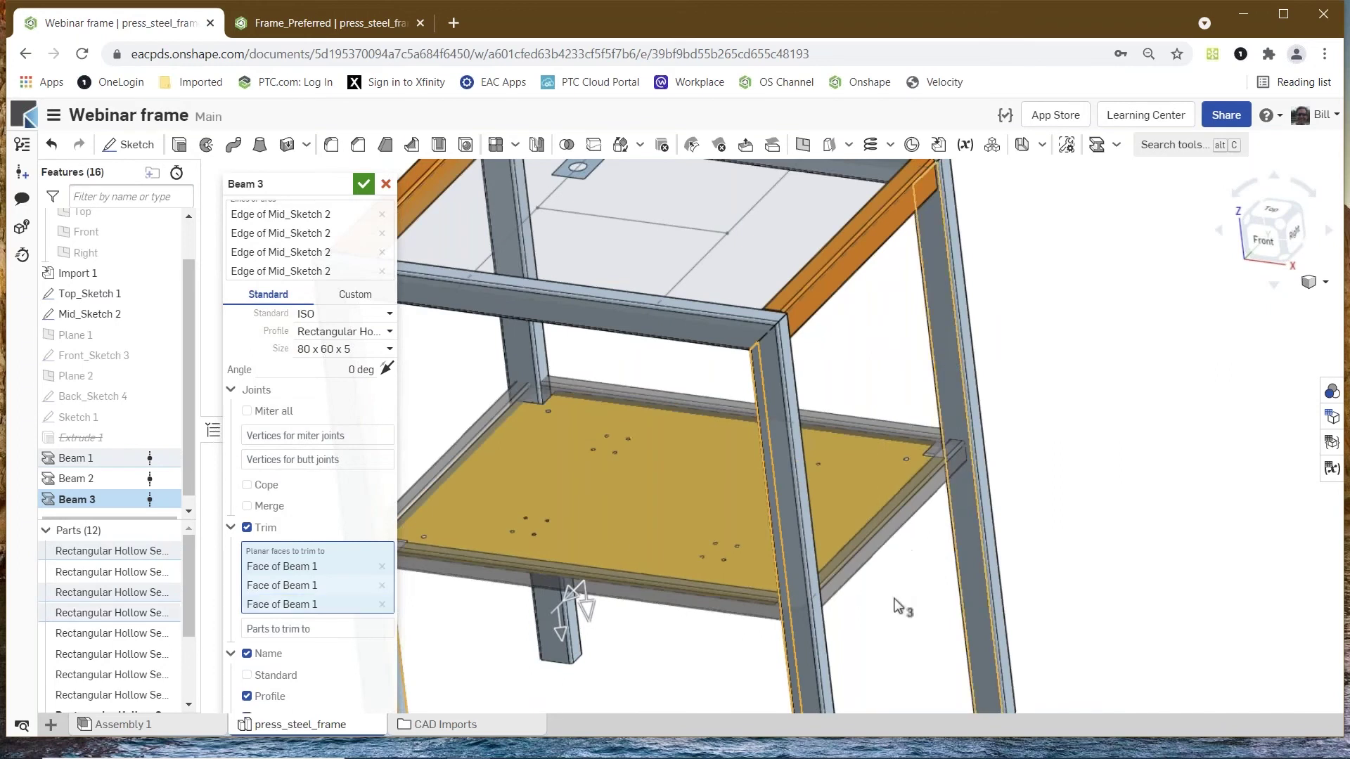
{"action": "right_click_drag", "start_coordinate": [899, 622], "coordinate": [631, 653]}
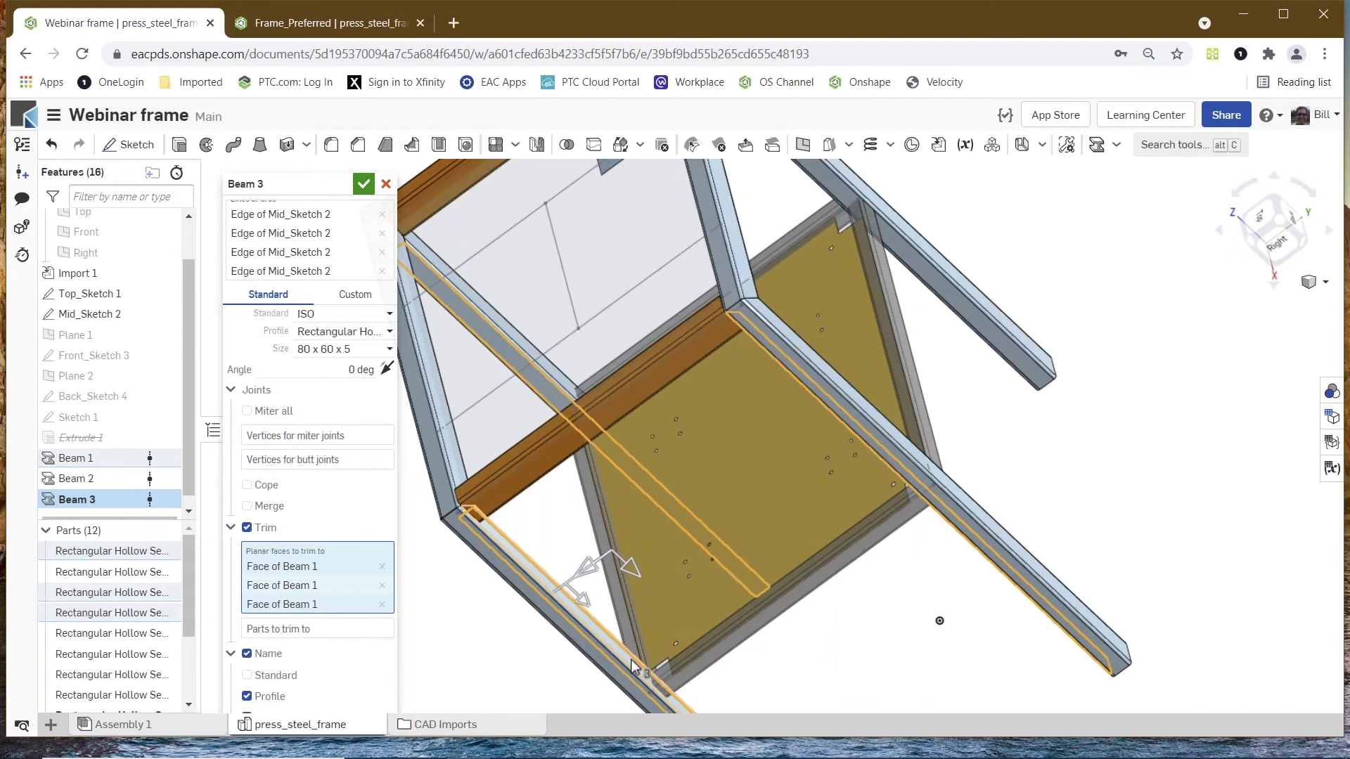
{"action": "left_click", "coordinate": [630, 656]}
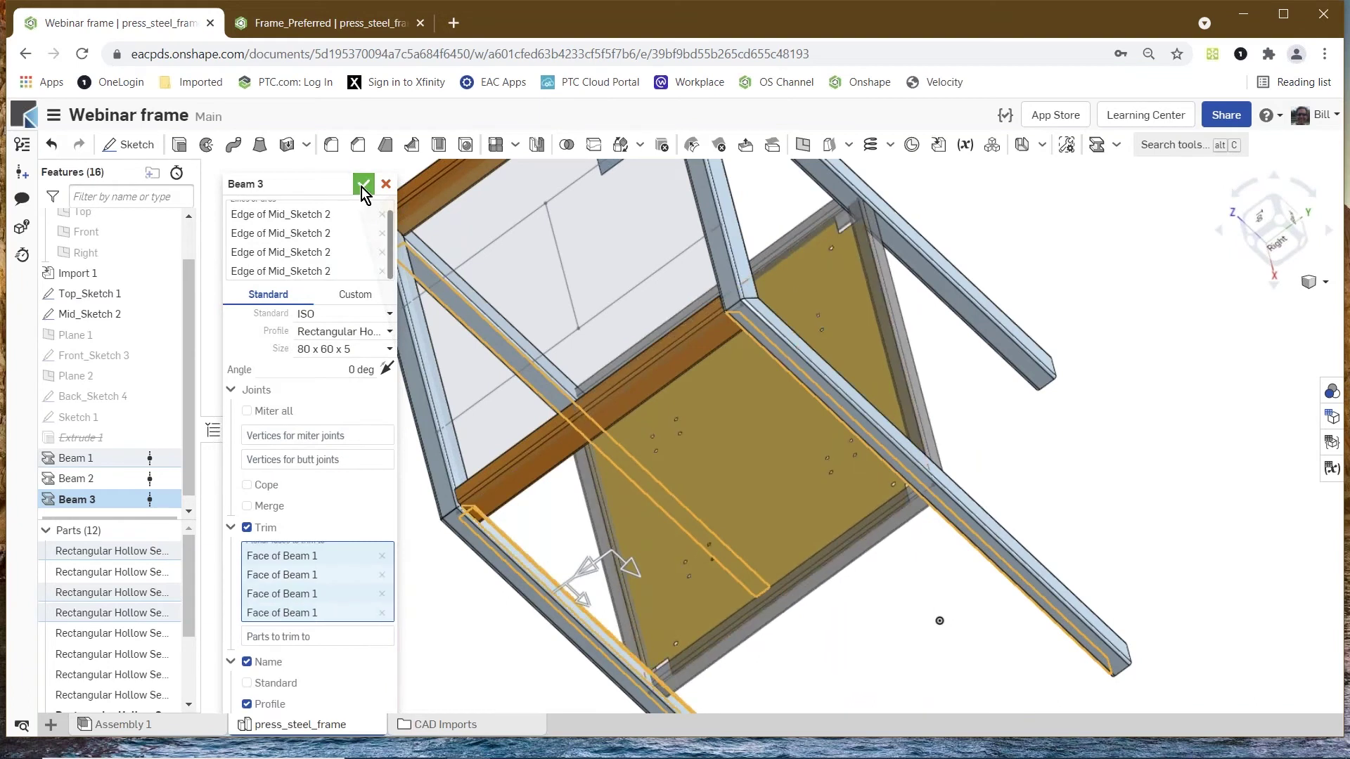
{"action": "left_click", "coordinate": [363, 183]}
- Examine the trimmed shelf beams where they meet the legs, then the whole frame
{"action": "scroll", "coordinate": [800, 581], "scroll_direction": "down", "scroll_amount": 2}
{"action": "right_click_drag", "start_coordinate": [800, 581], "coordinate": [764, 651]}
{"action": "scroll", "coordinate": [752, 665], "scroll_direction": "up", "scroll_amount": 2}
{"action": "scroll", "coordinate": [758, 681], "scroll_direction": "up", "scroll_amount": 5}
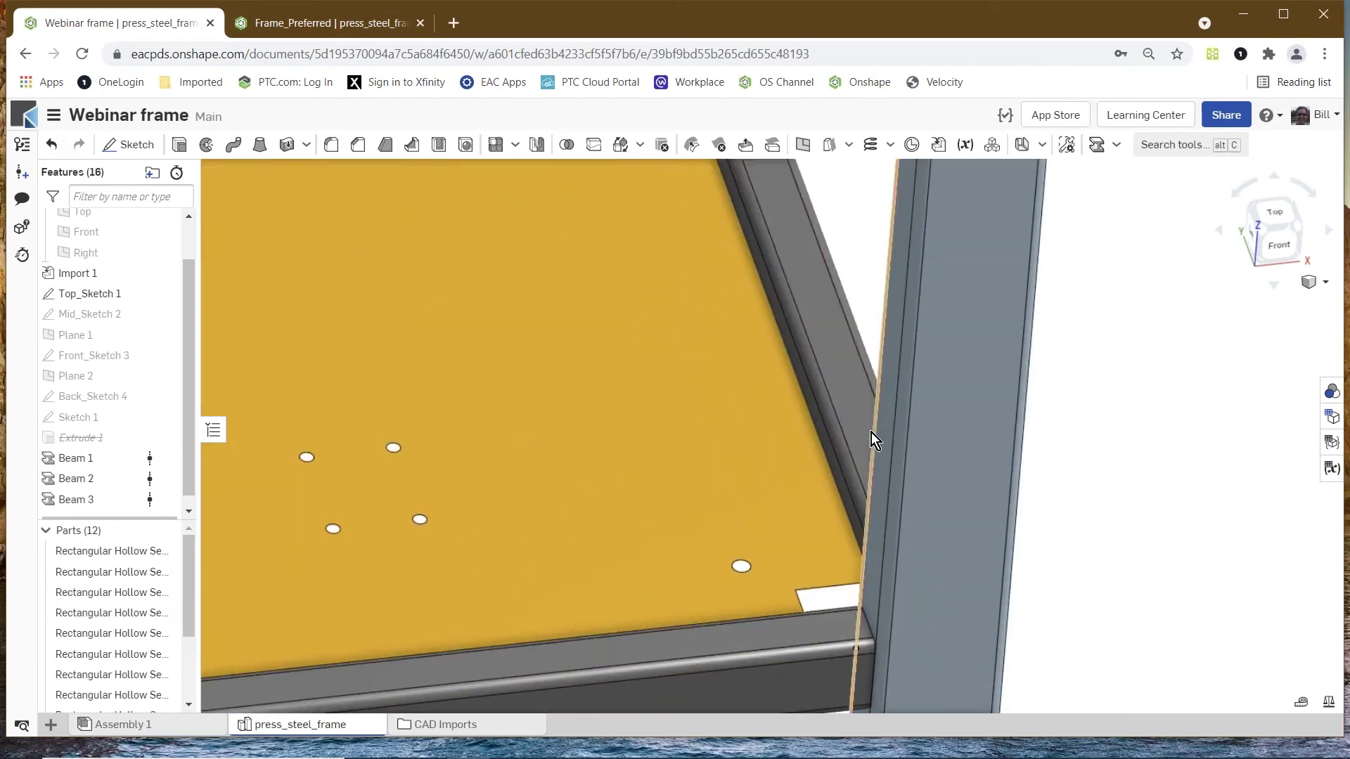
{"action": "scroll", "coordinate": [837, 647], "scroll_direction": "down", "scroll_amount": 6}
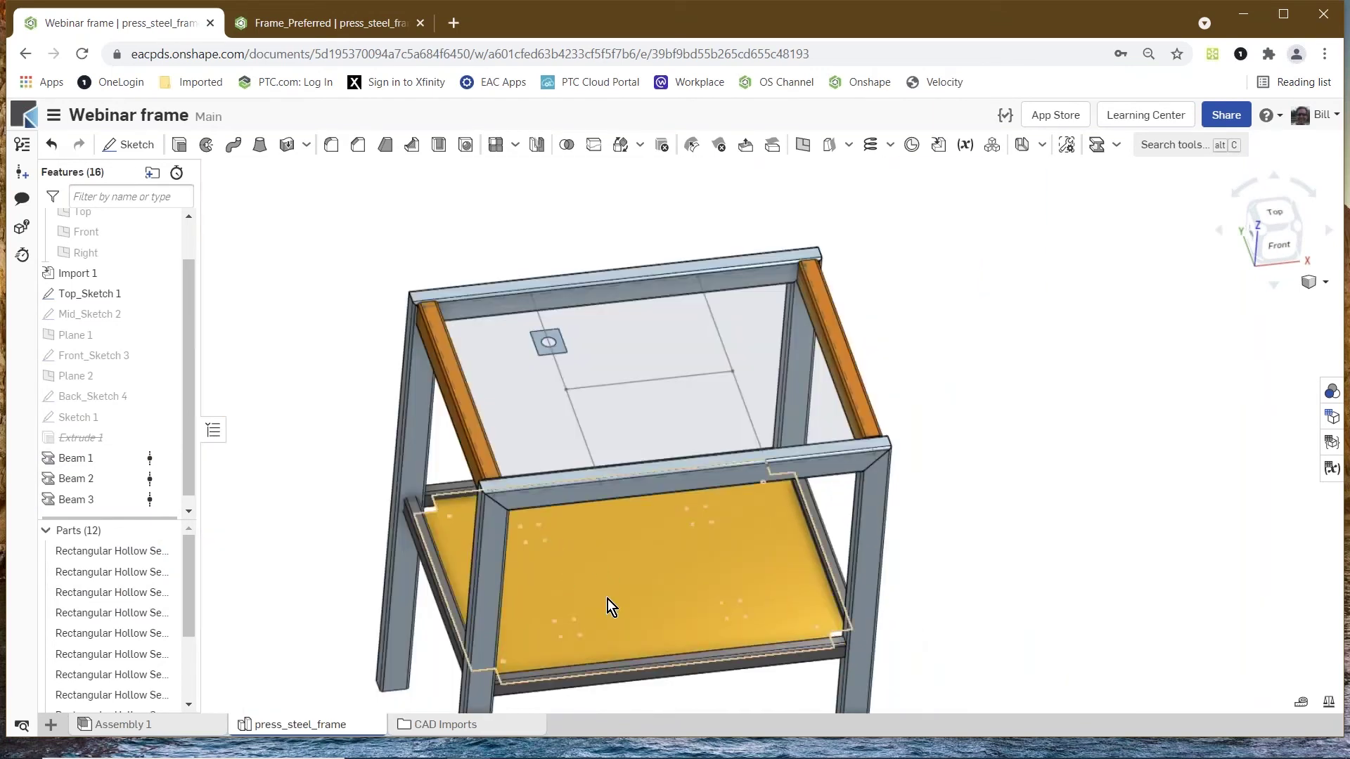
{"action": "scroll", "coordinate": [633, 613], "scroll_direction": "down", "scroll_amount": 3}
{"action": "right_click_drag", "start_coordinate": [647, 621], "coordinate": [622, 614]}
{"action": "scroll", "coordinate": [623, 636], "scroll_direction": "up", "scroll_amount": 5}
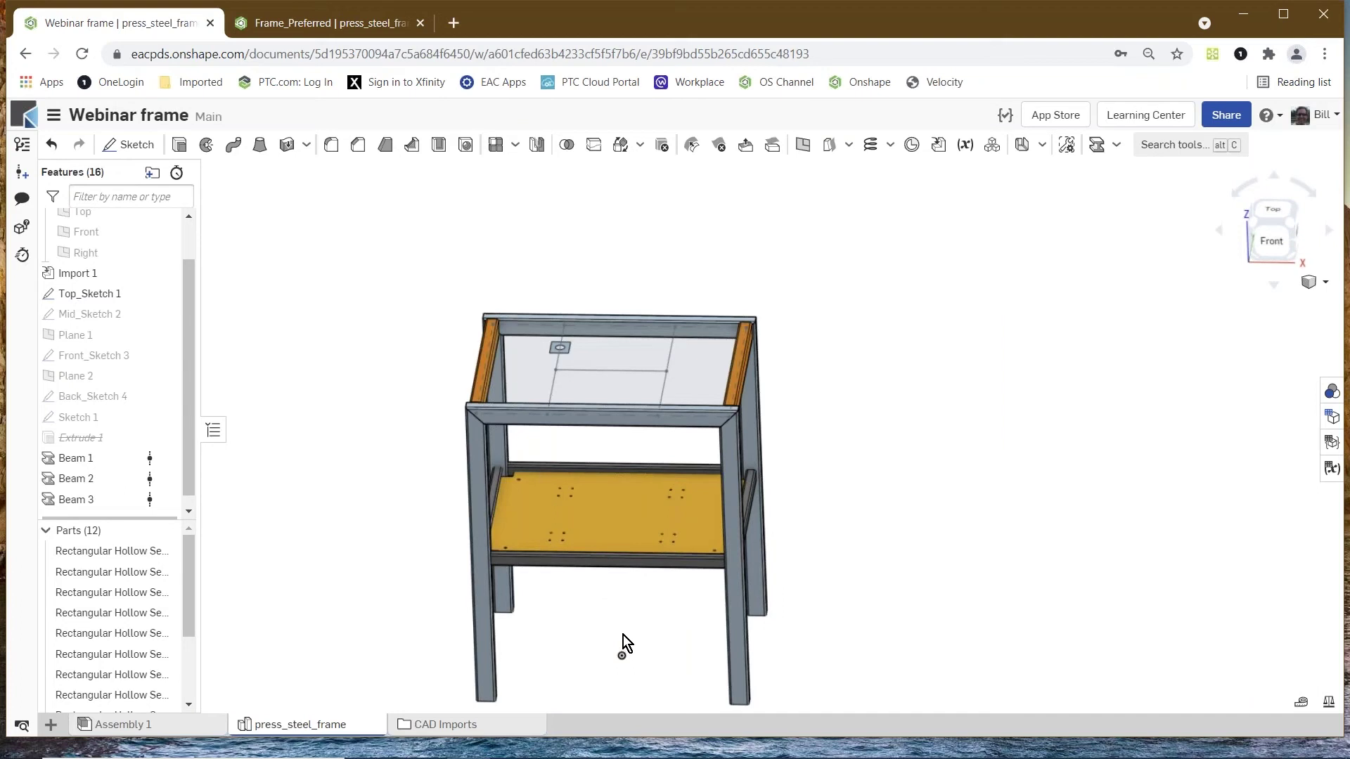
{"action": "mouse_move", "coordinate": [641, 635]}
{"action": "right_mouse_down"}
{"action": "mouse_move", "coordinate": [664, 629]}
{"action": "mouse_move", "coordinate": [641, 619]}
{"action": "mouse_move", "coordinate": [639, 631]}
{"action": "right_mouse_up"}
{"action": "scroll", "coordinate": [897, 537], "scroll_direction": "down", "scroll_amount": 5}
{"action": "scroll", "coordinate": [838, 554], "scroll_direction": "up", "scroll_amount": 4}
{"action": "scroll", "coordinate": [836, 552], "scroll_direction": "up", "scroll_amount": 2}
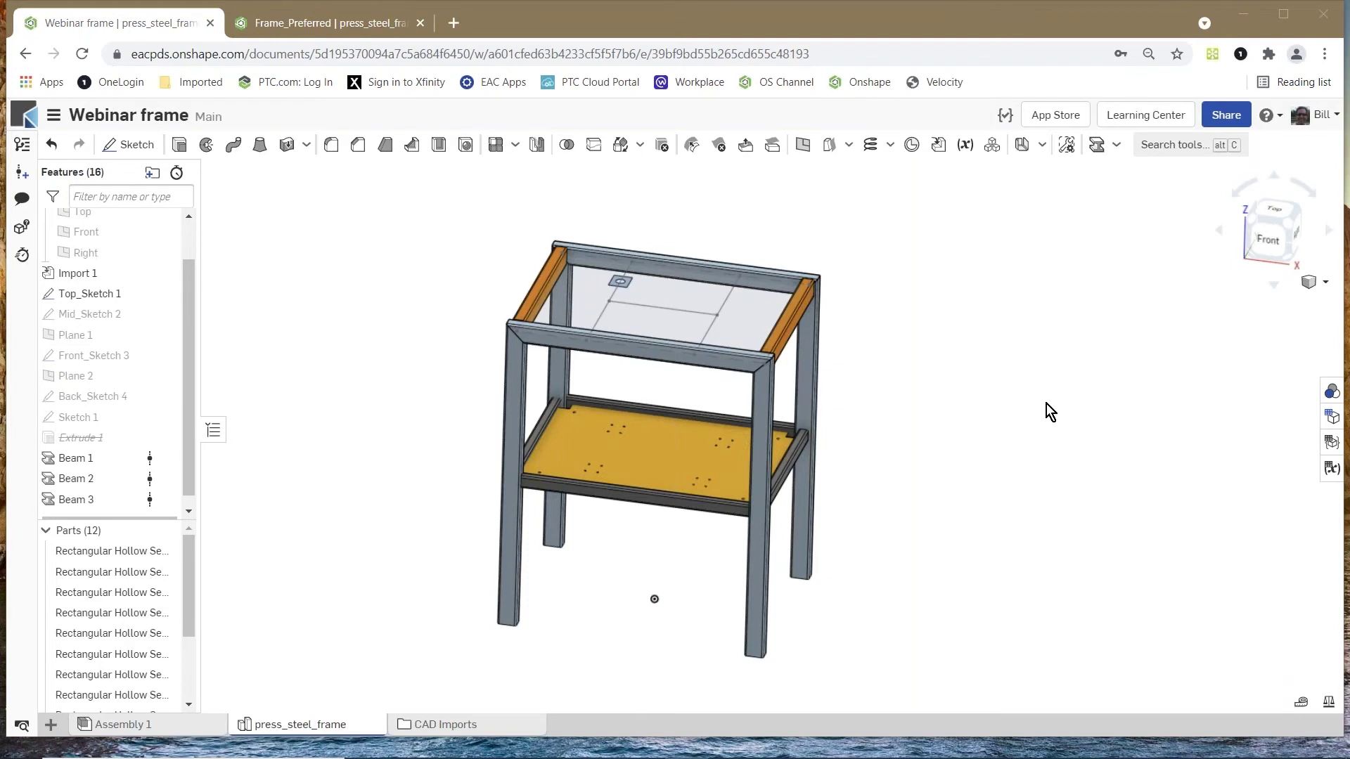
- Start a fourth Beam feature with the ISO Steel Beams IPE profile in size IPE 120
{"action": "left_click", "coordinate": [1116, 146]}
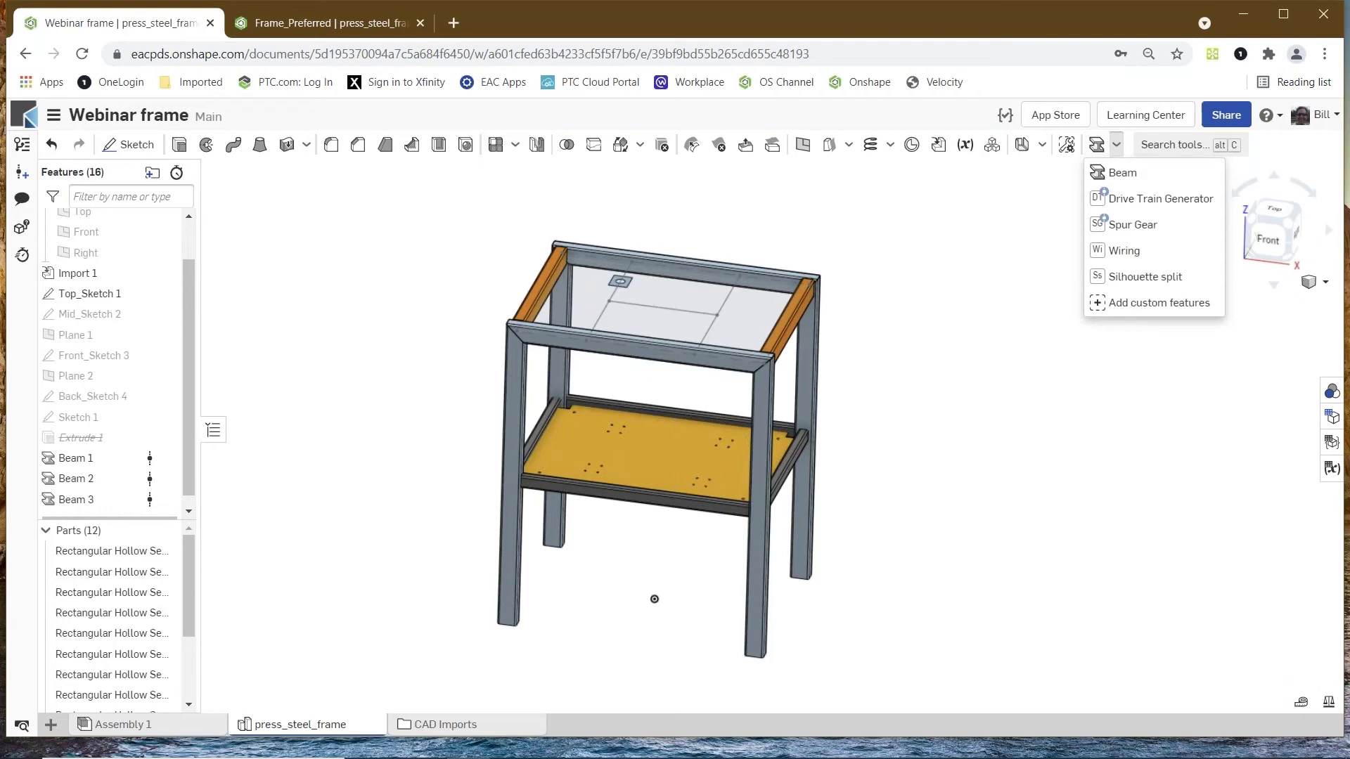
{"action": "left_click", "coordinate": [1124, 173]}
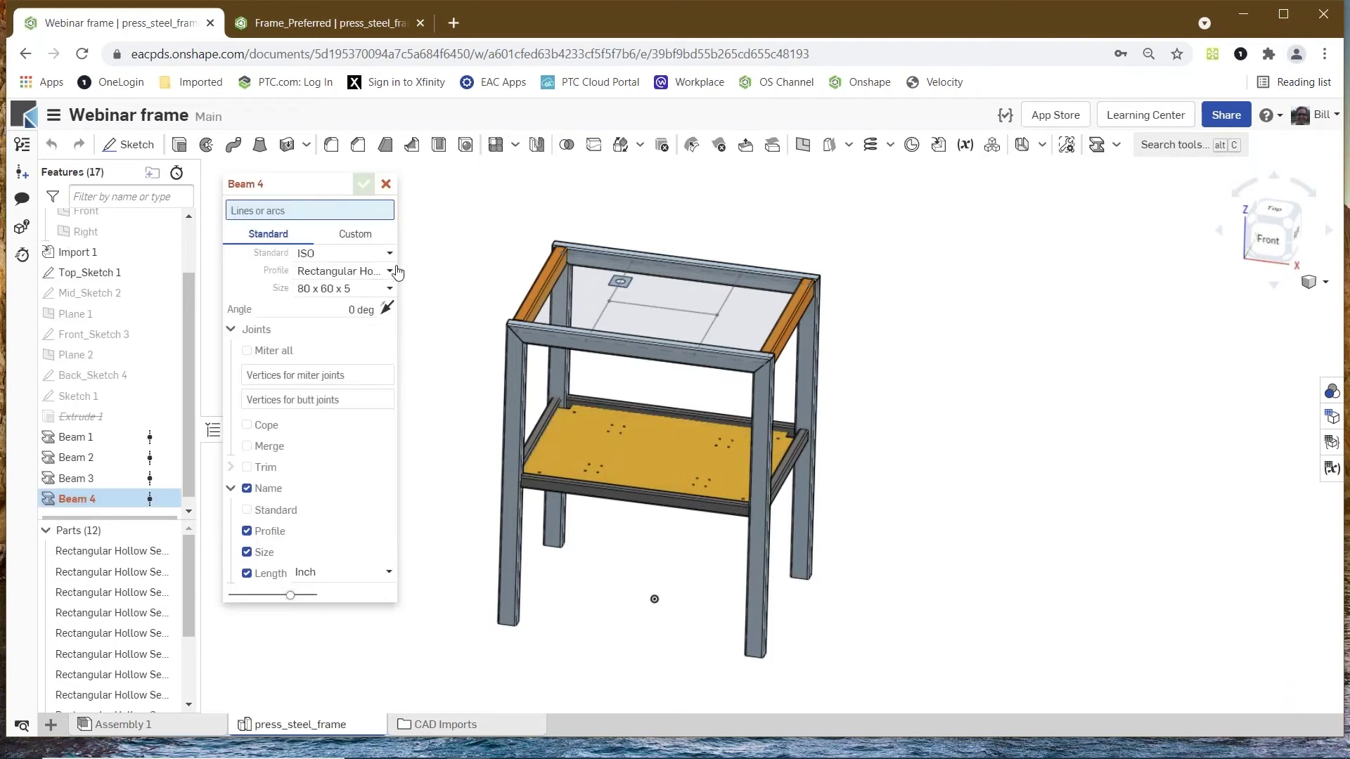
{"action": "left_click", "coordinate": [391, 272]}
{"action": "scroll", "coordinate": [376, 369], "scroll_direction": "up", "scroll_amount": 3}
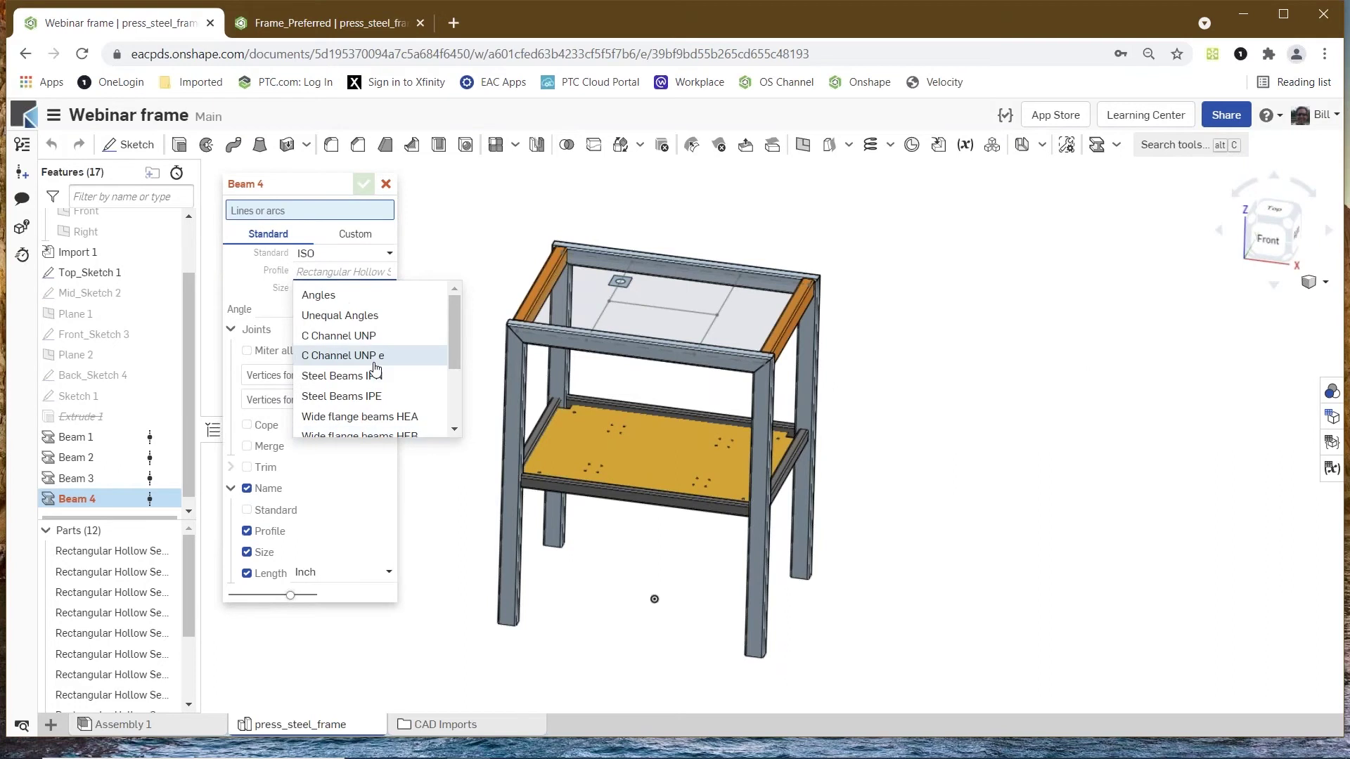
{"action": "scroll", "coordinate": [386, 368], "scroll_direction": "down", "scroll_amount": 4}
{"action": "left_click", "coordinate": [387, 307]}
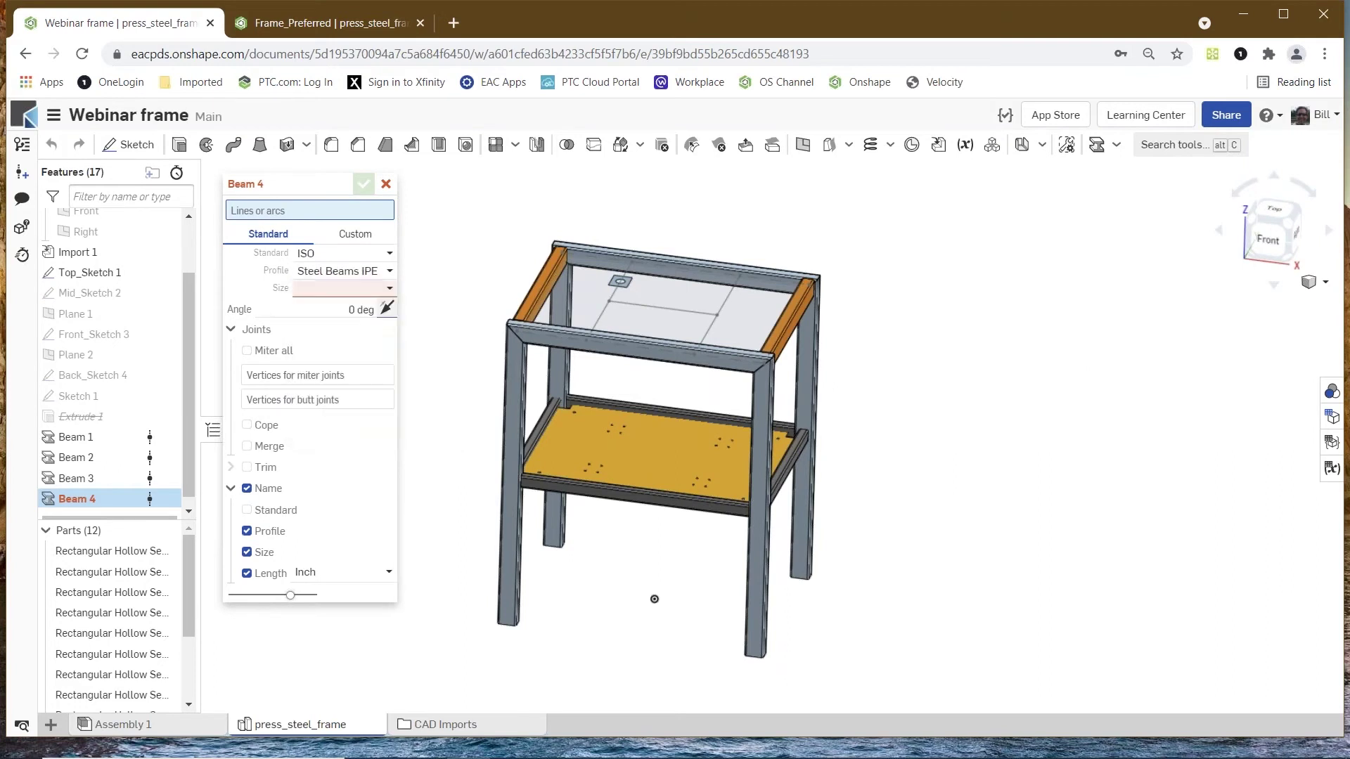
{"action": "left_click", "coordinate": [389, 289]}
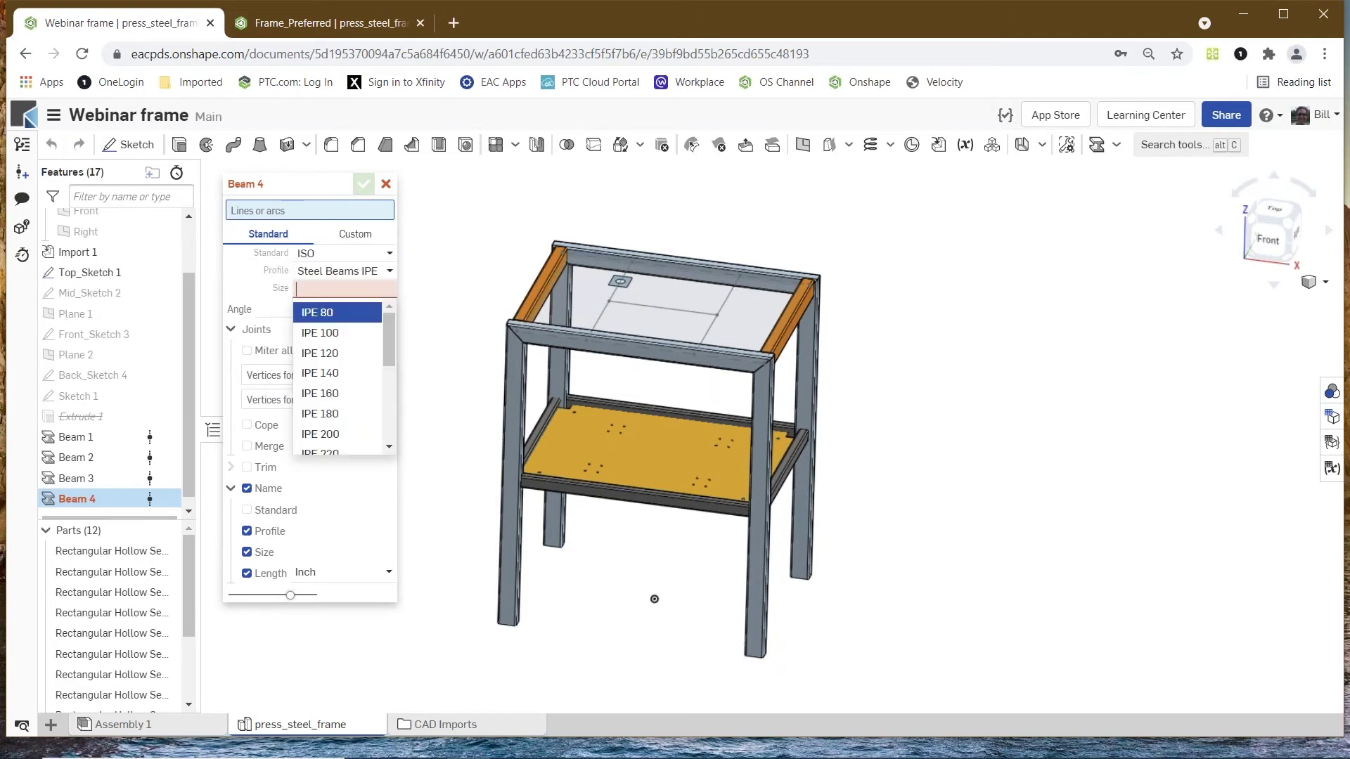
{"action": "left_click", "coordinate": [362, 355]}
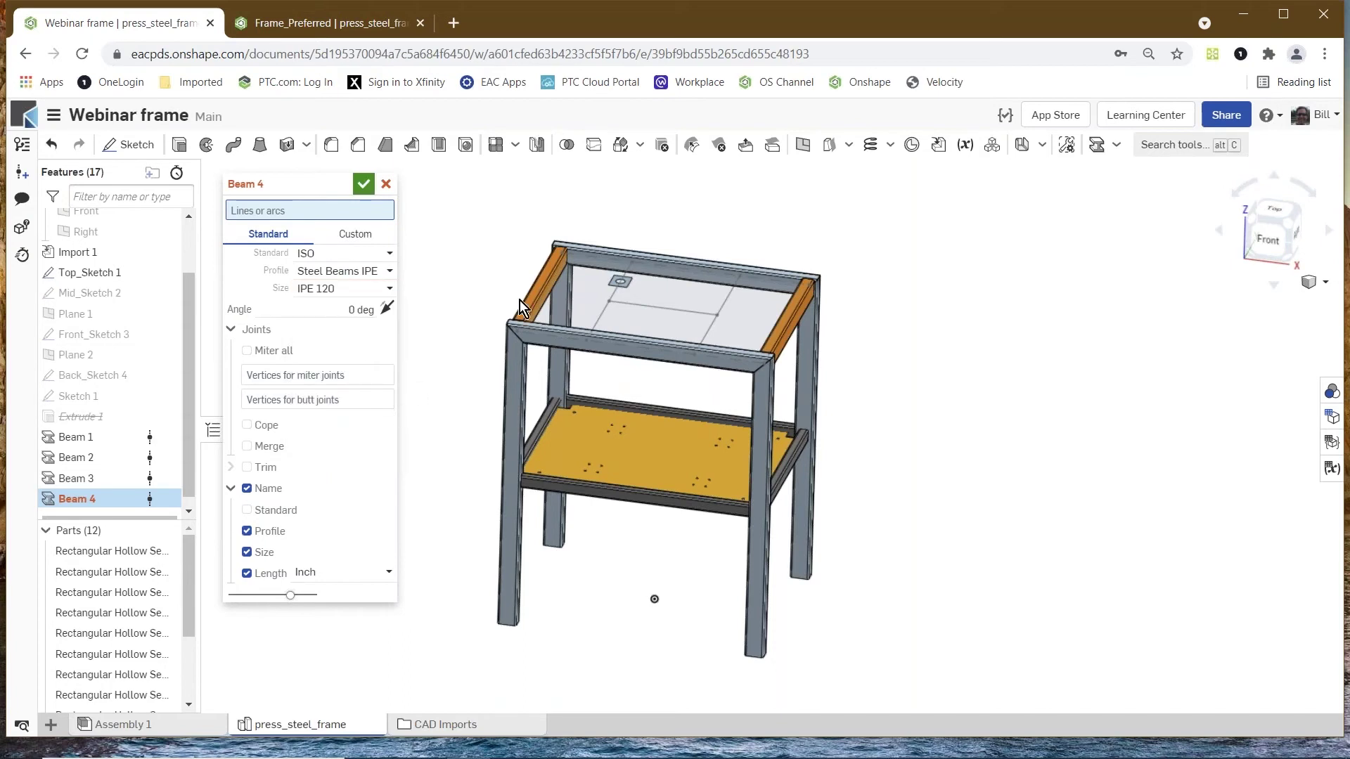
- Apply the IPE 120 profile to the two front-to-back lines and the connecting cross line of Top_Sketch 1
{"action": "scroll", "coordinate": [572, 271], "scroll_direction": "down", "scroll_amount": 3}
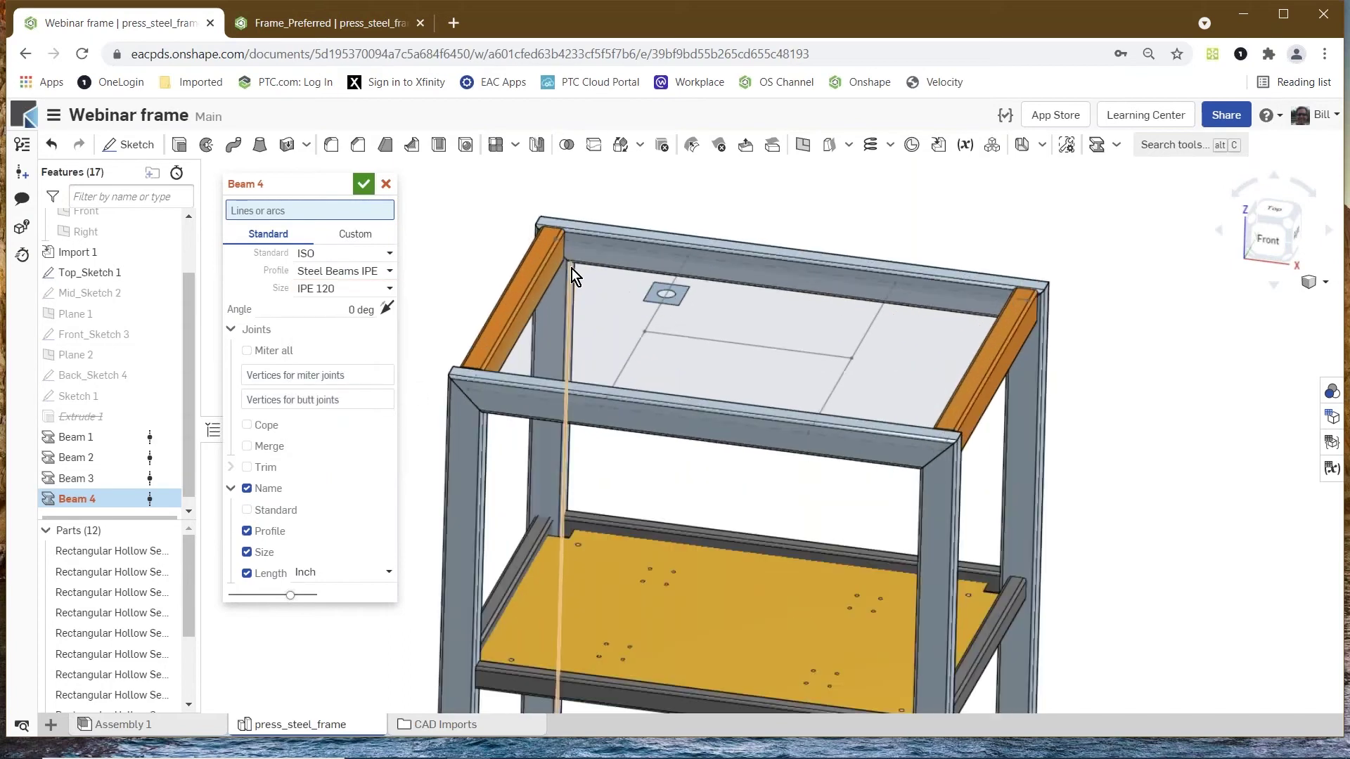
{"action": "left_click", "coordinate": [627, 362]}
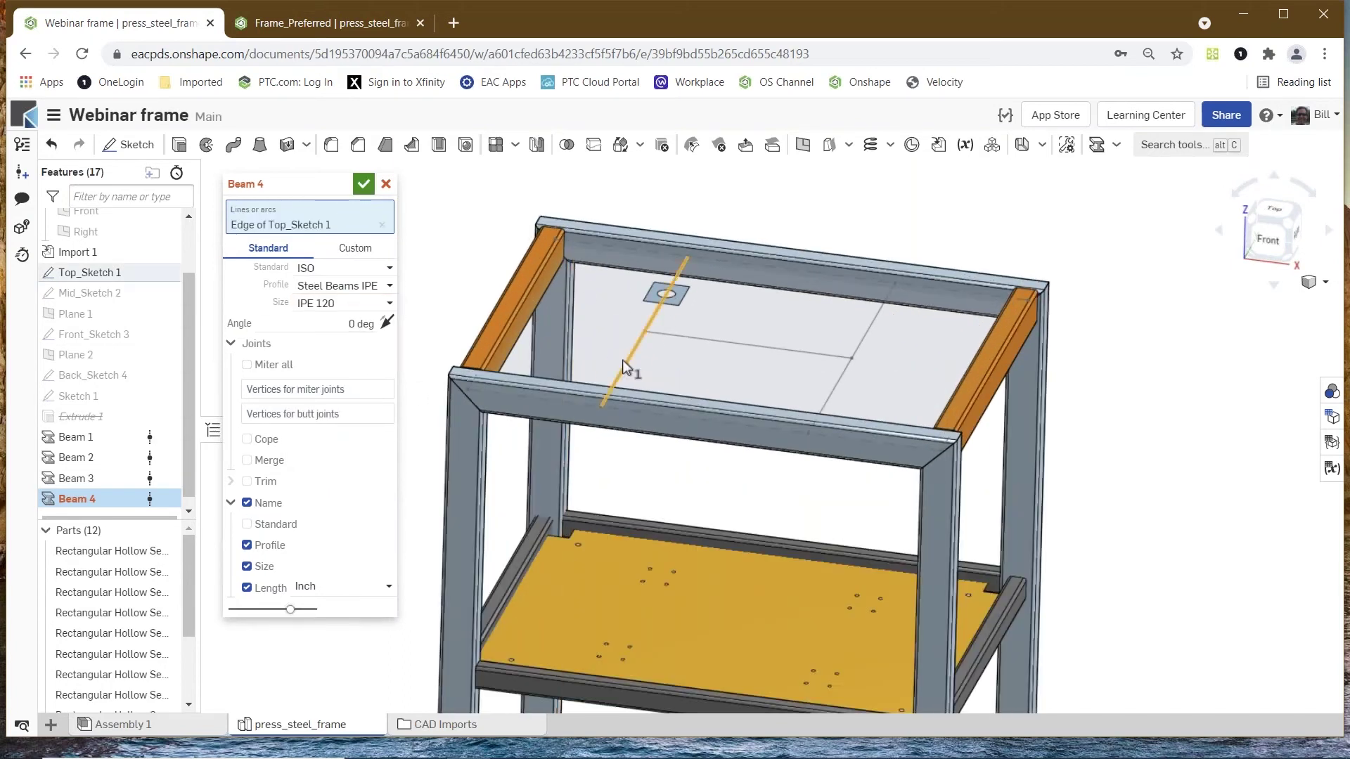
{"action": "left_click", "coordinate": [833, 390]}
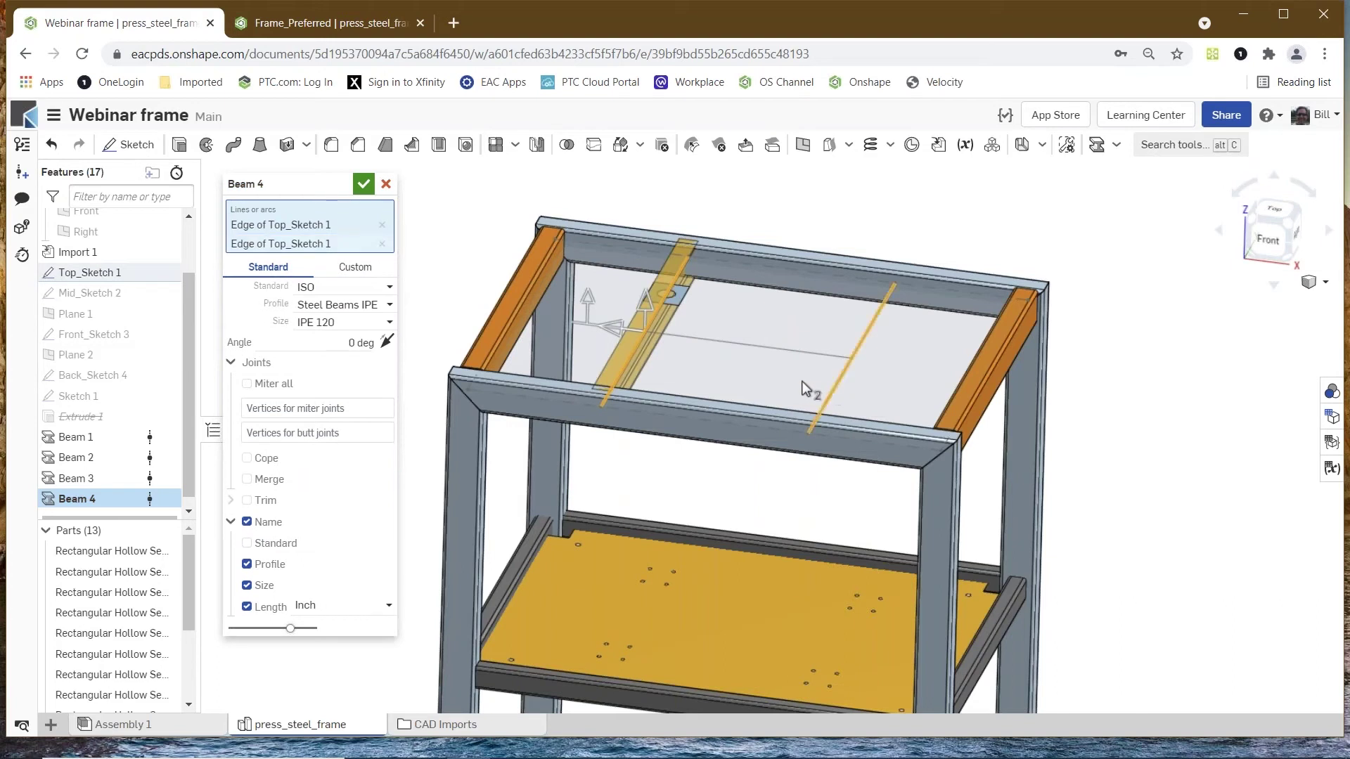
{"action": "left_click", "coordinate": [754, 349]}
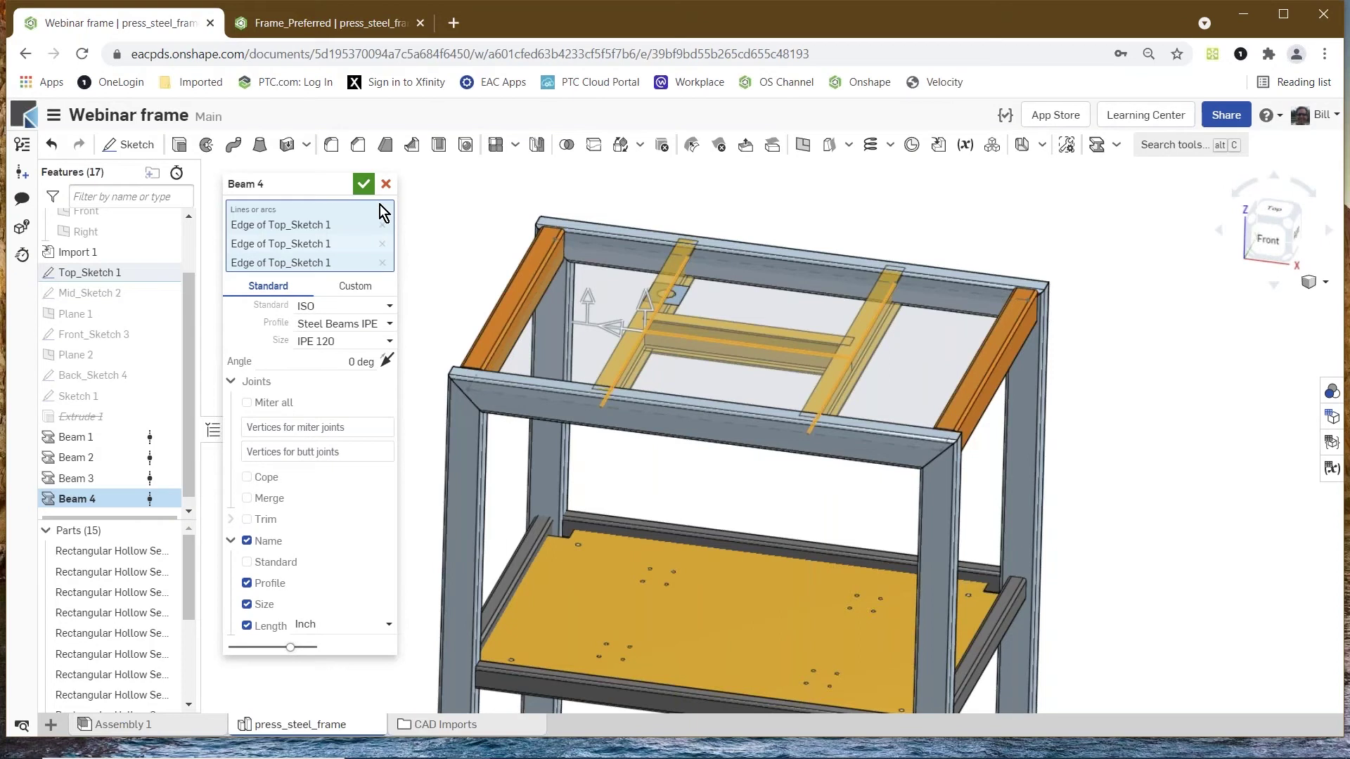
- Turn on Trim, trim the IPE beams to the inner faces of the back and front top beams, and accept the feature
{"action": "left_click", "coordinate": [247, 521]}
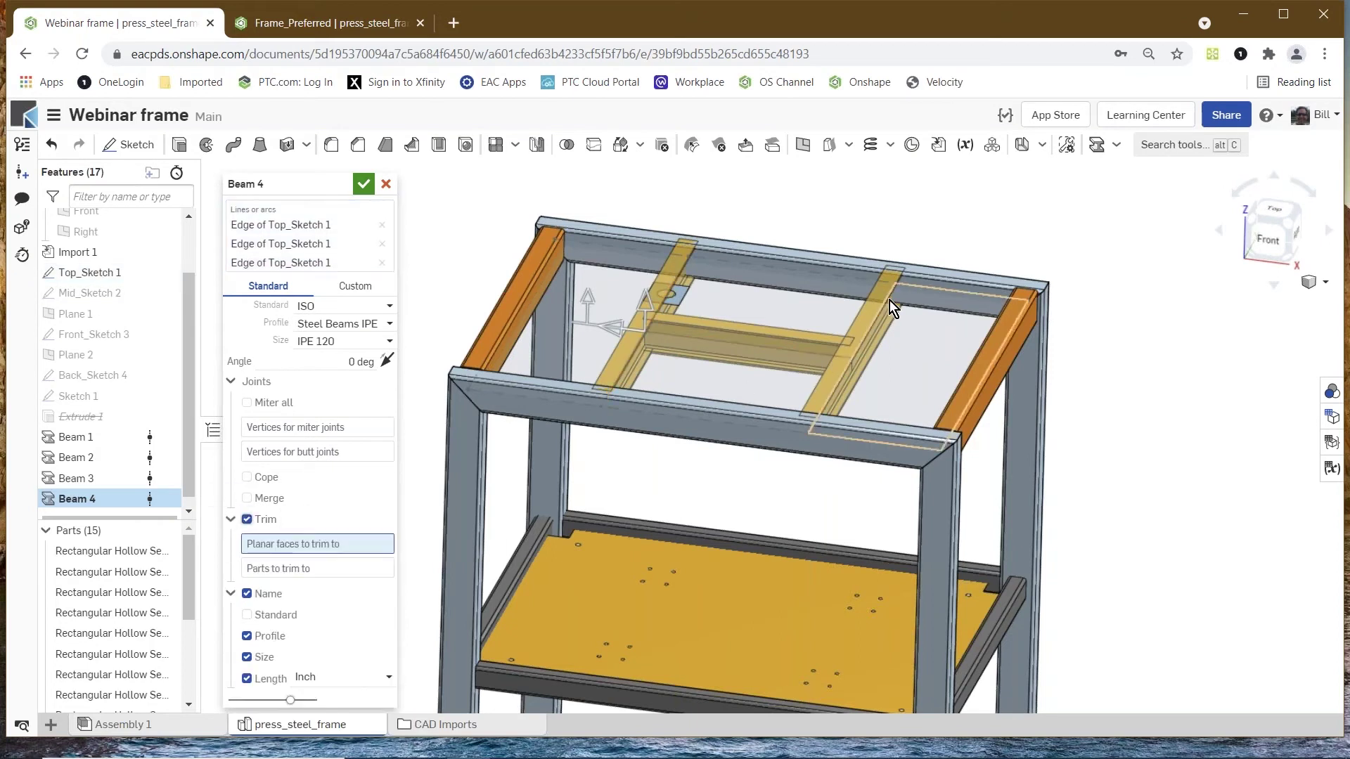
{"action": "scroll", "coordinate": [798, 262], "scroll_direction": "up", "scroll_amount": 5}
{"action": "left_click", "coordinate": [796, 258]}
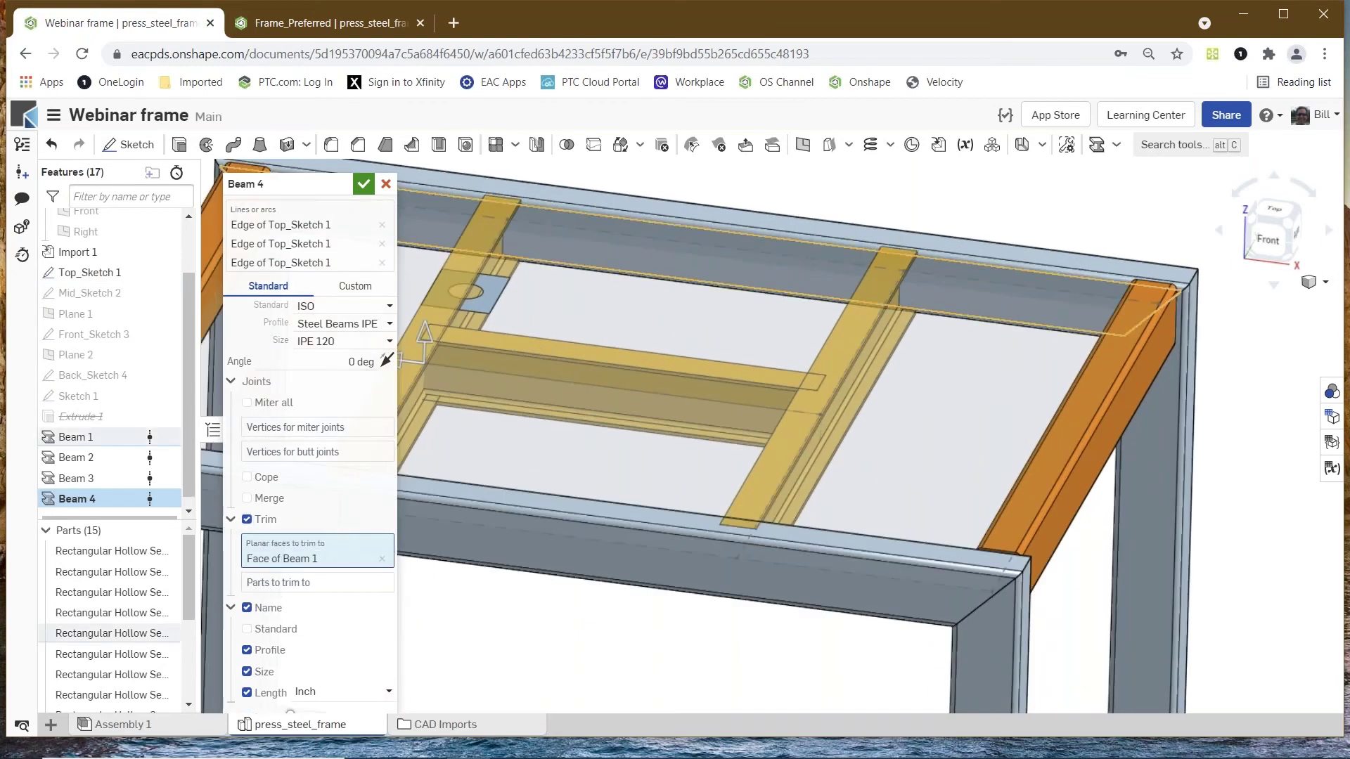
{"action": "scroll", "coordinate": [914, 379], "scroll_direction": "down", "scroll_amount": 5}
{"action": "right_click_drag", "start_coordinate": [1083, 383], "coordinate": [842, 385]}
{"action": "scroll", "coordinate": [778, 326], "scroll_direction": "up", "scroll_amount": 5}
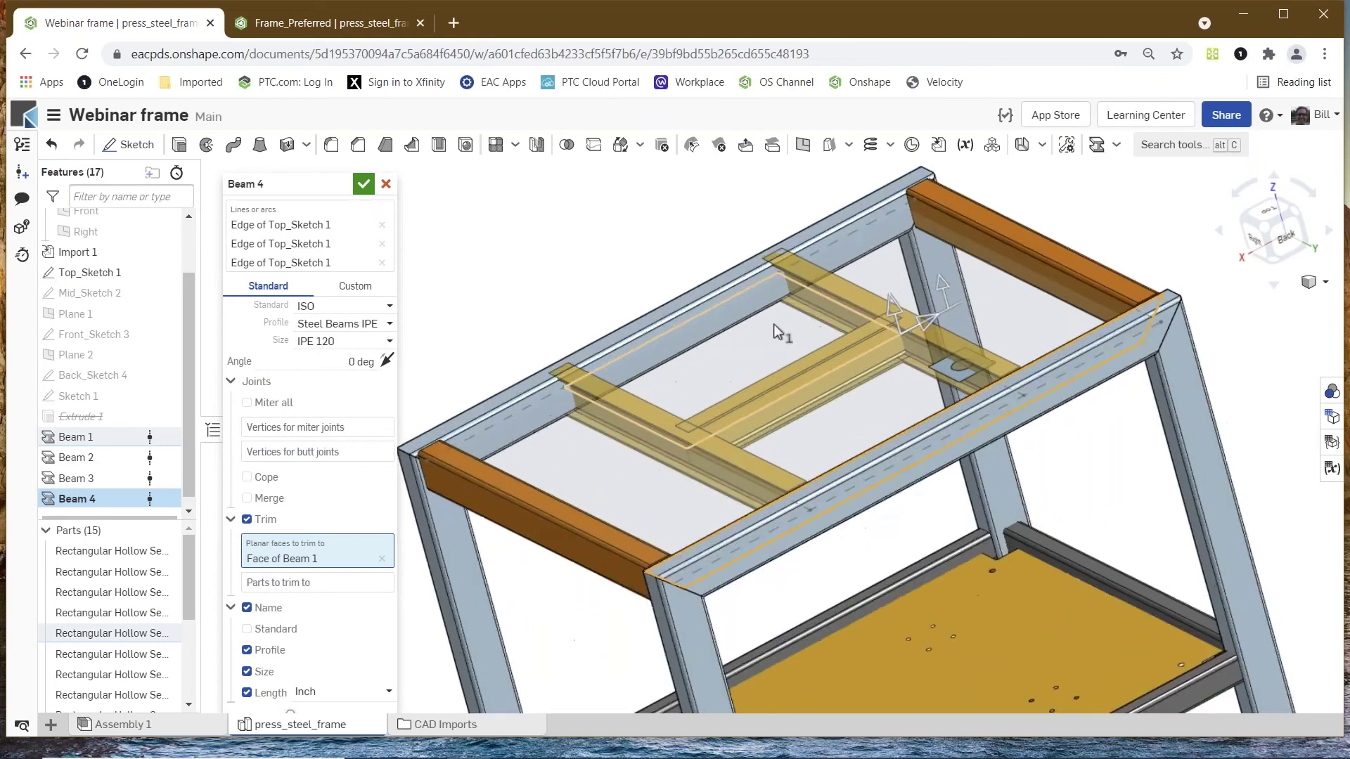
{"action": "left_click", "coordinate": [677, 298]}
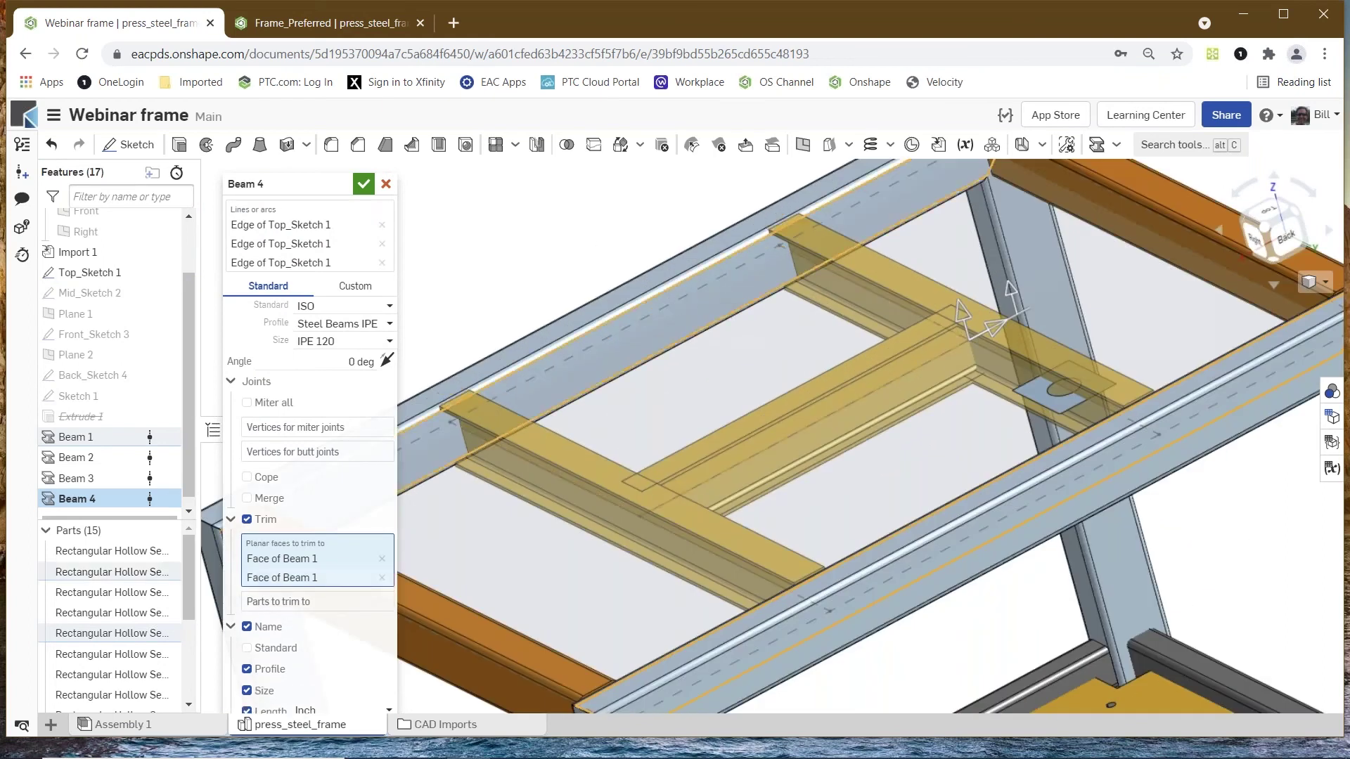
{"action": "left_click", "coordinate": [363, 184]}
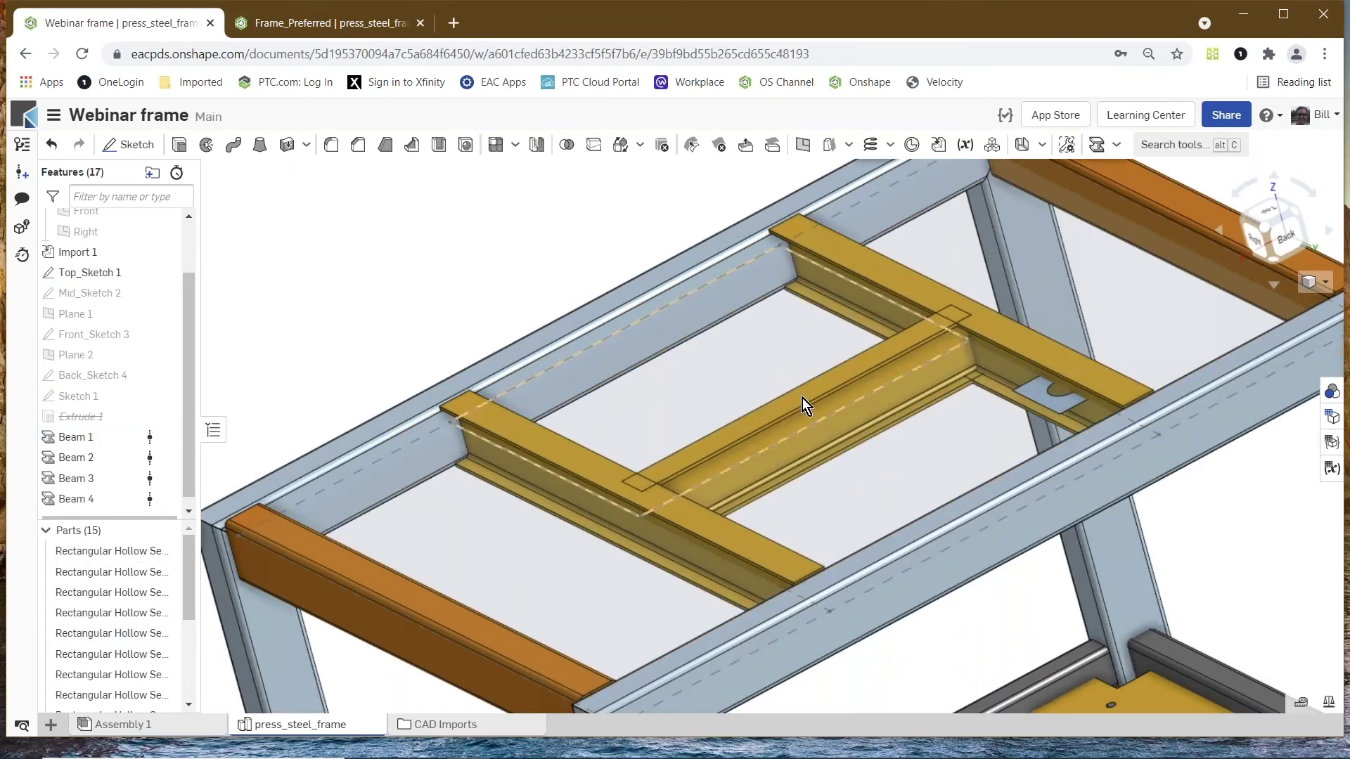
- Subtract the front-to-back IPE beam beside the holed plate outline from the IPE cross beam with a Boolean, keeping the tool
{"action": "scroll", "coordinate": [817, 450], "scroll_direction": "down", "scroll_amount": 5}
{"action": "right_click_drag", "start_coordinate": [767, 479], "coordinate": [954, 372]}
{"action": "scroll", "coordinate": [911, 395], "scroll_direction": "up", "scroll_amount": 6}
{"action": "scroll", "coordinate": [855, 433], "scroll_direction": "up", "scroll_amount": 2}
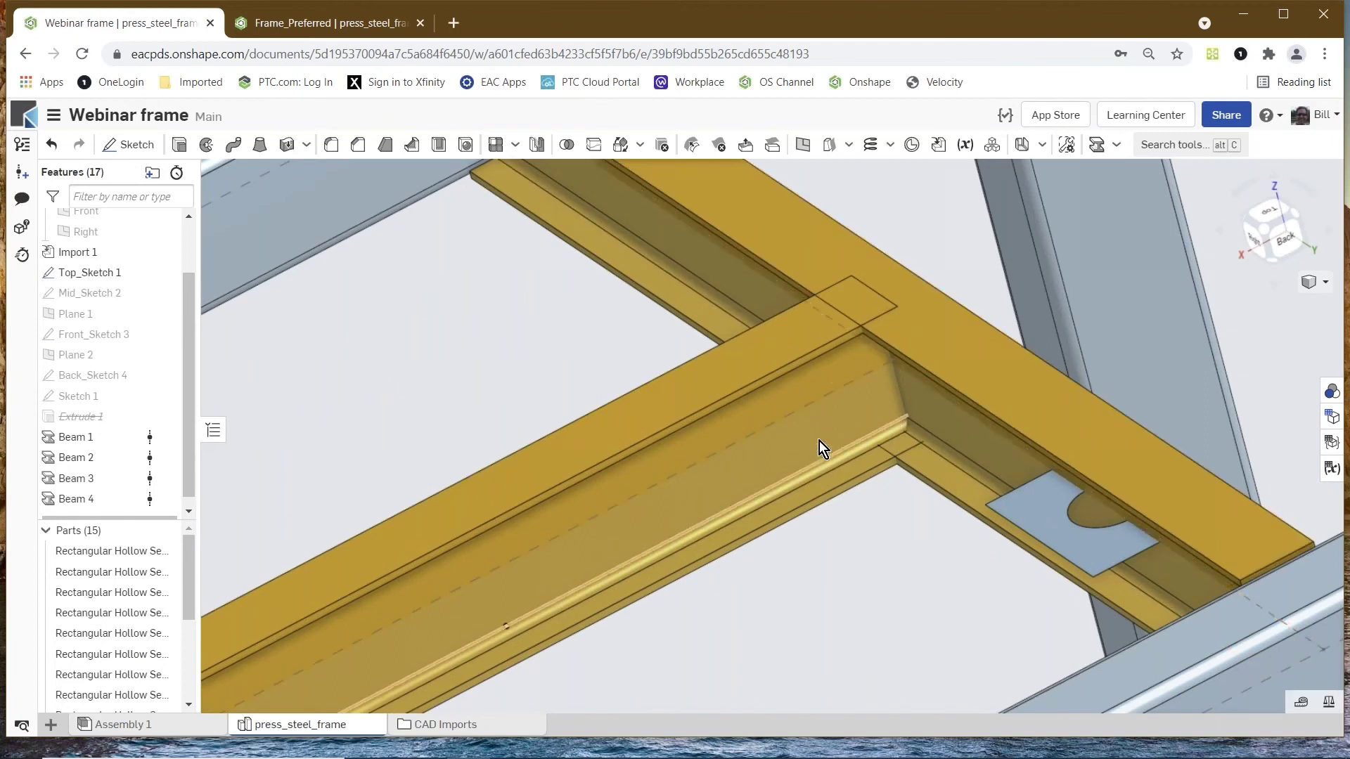
{"action": "scroll", "coordinate": [828, 429], "scroll_direction": "down", "scroll_amount": 5}
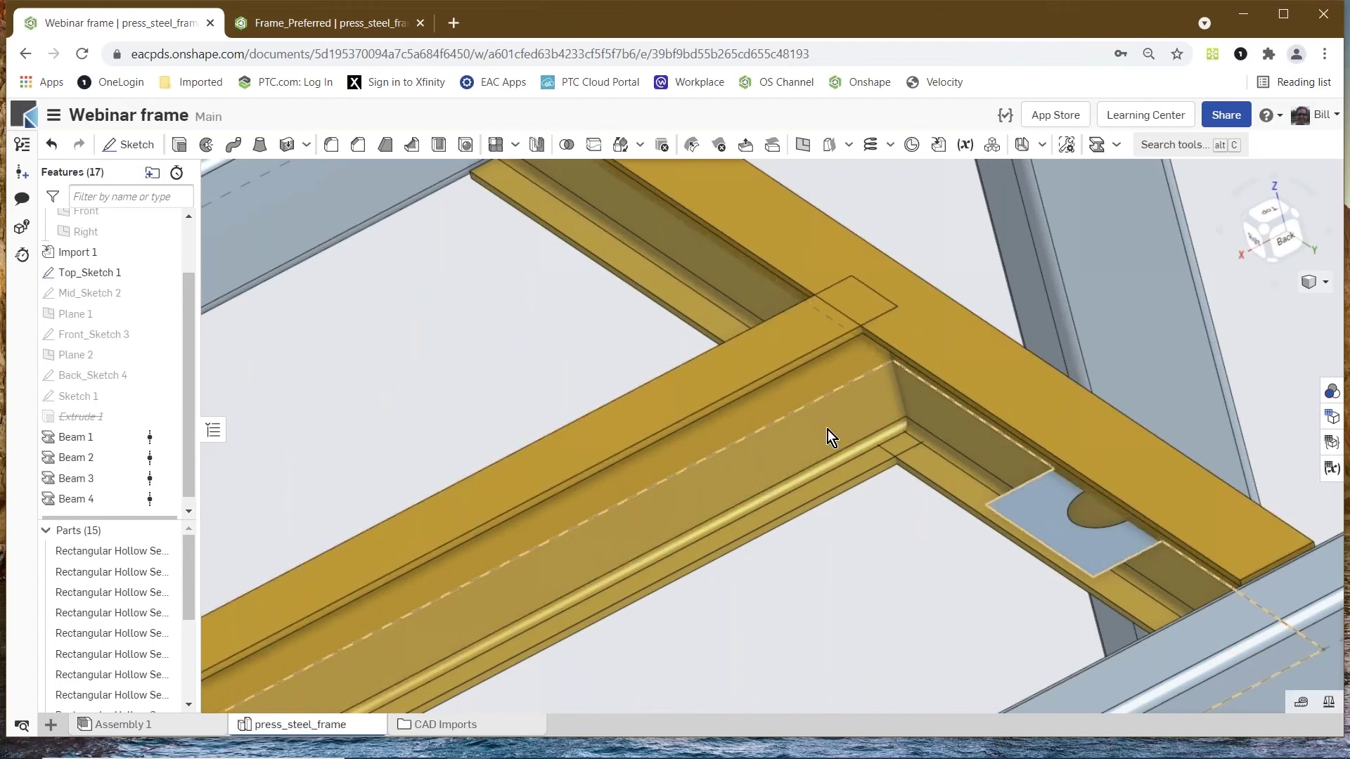
{"action": "right_click_drag", "start_coordinate": [771, 453], "coordinate": [946, 440]}
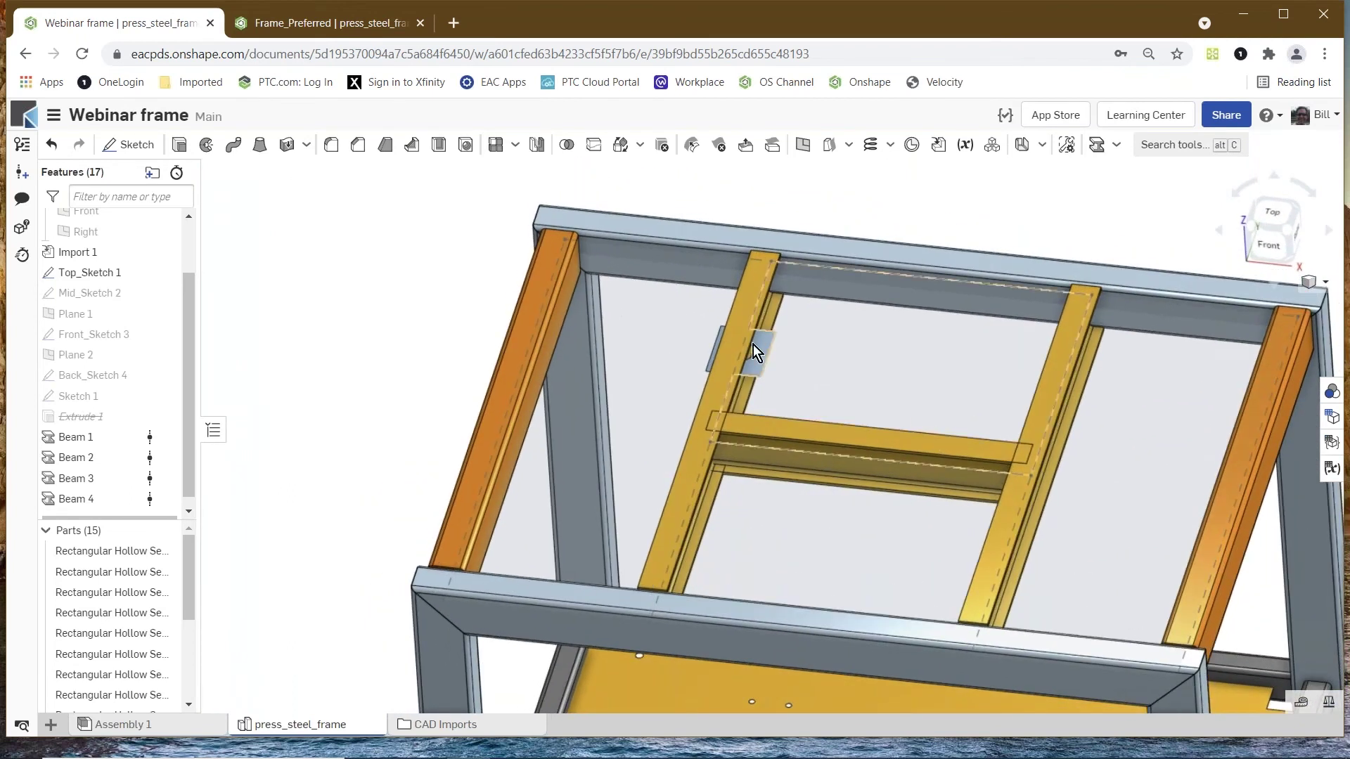
{"action": "left_click", "coordinate": [565, 146]}
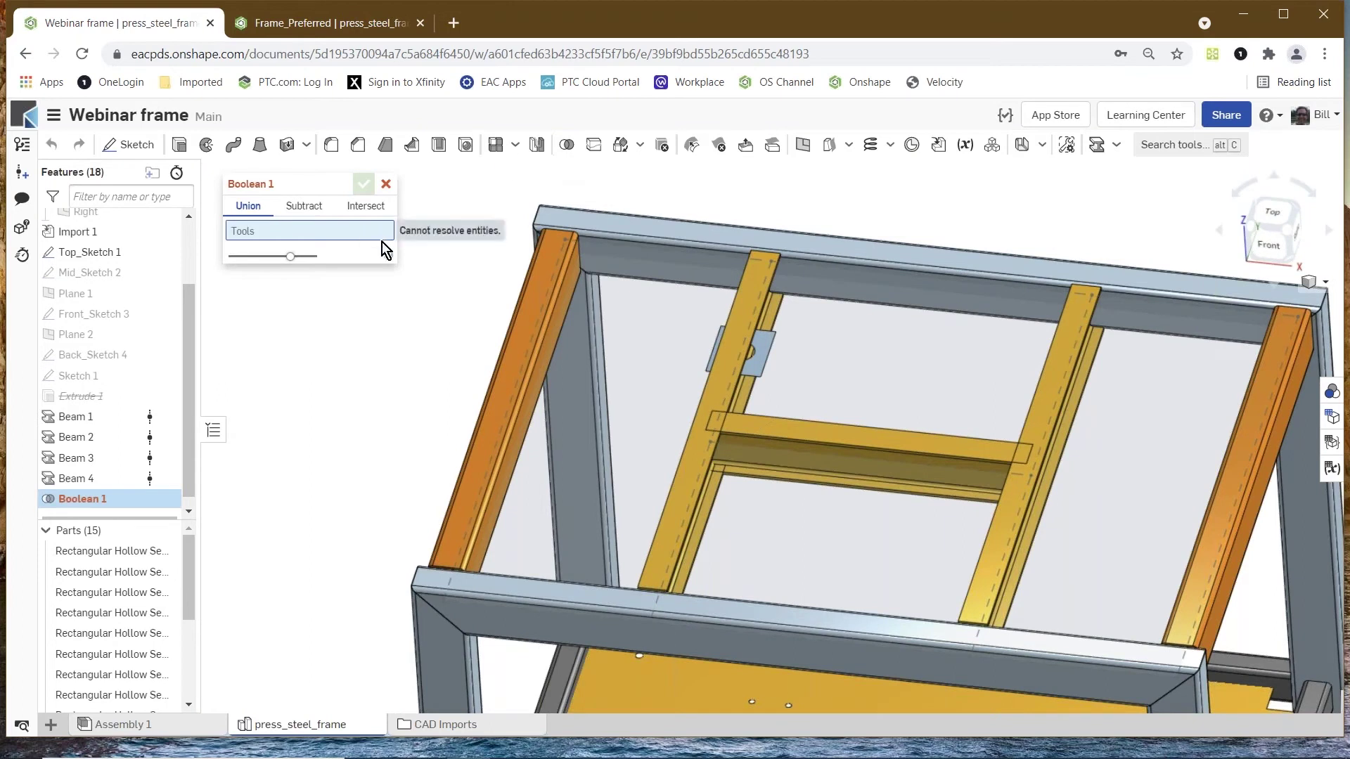
{"action": "left_click", "coordinate": [724, 383]}
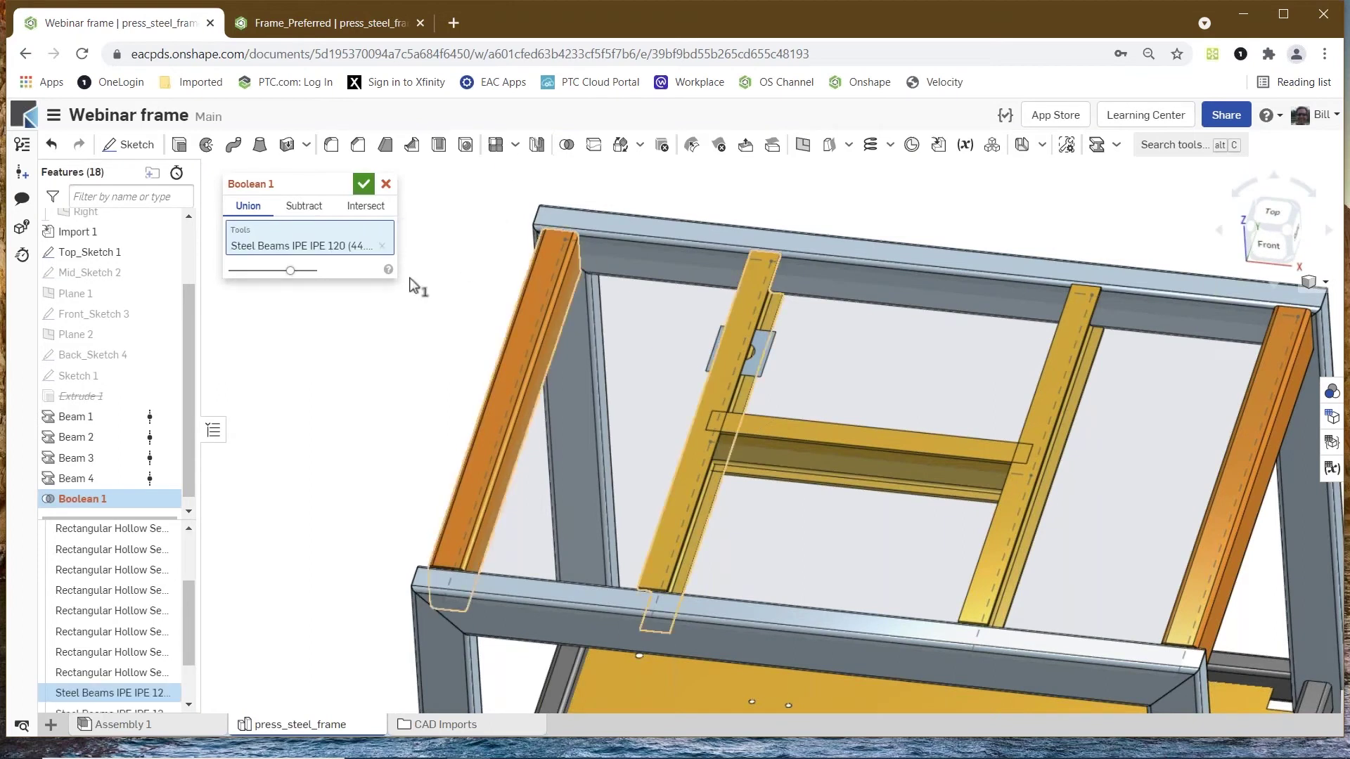
{"action": "left_click", "coordinate": [305, 207]}
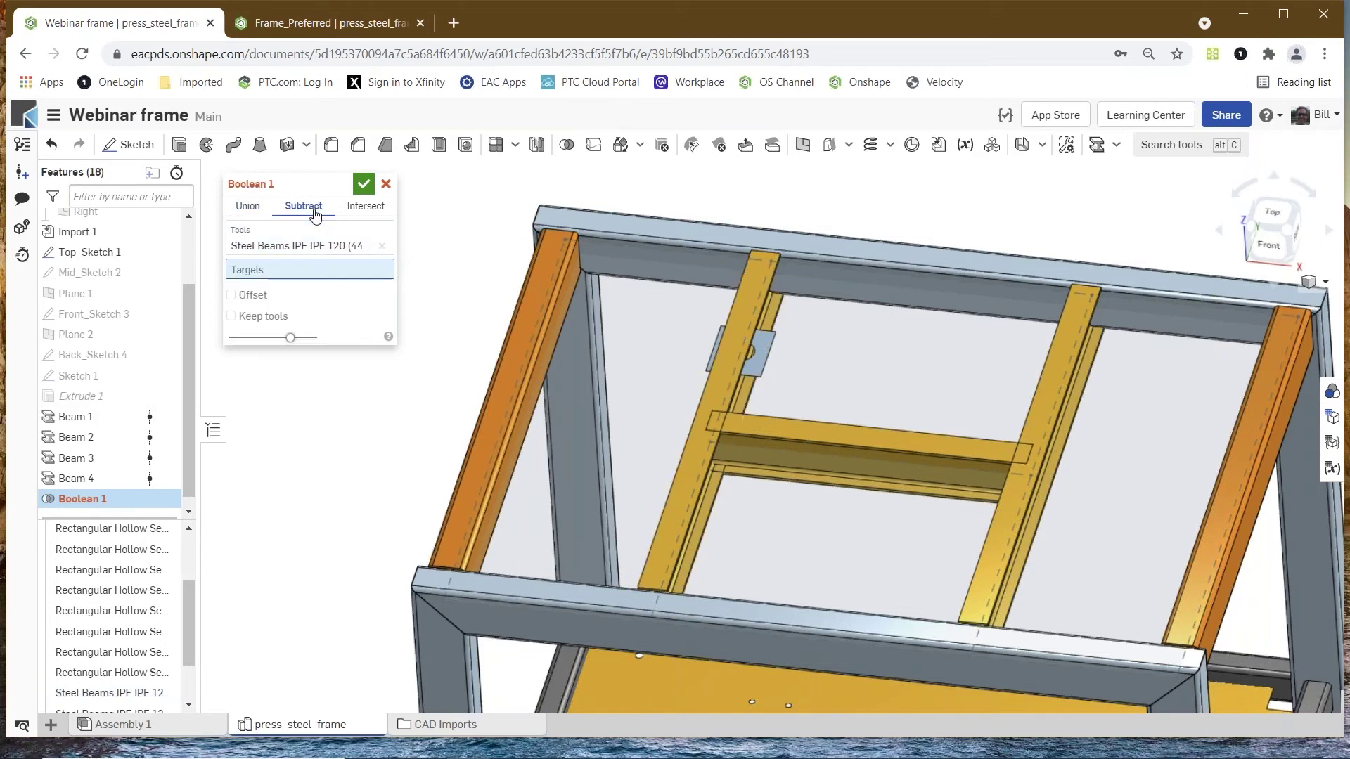
{"action": "left_click", "coordinate": [799, 429]}
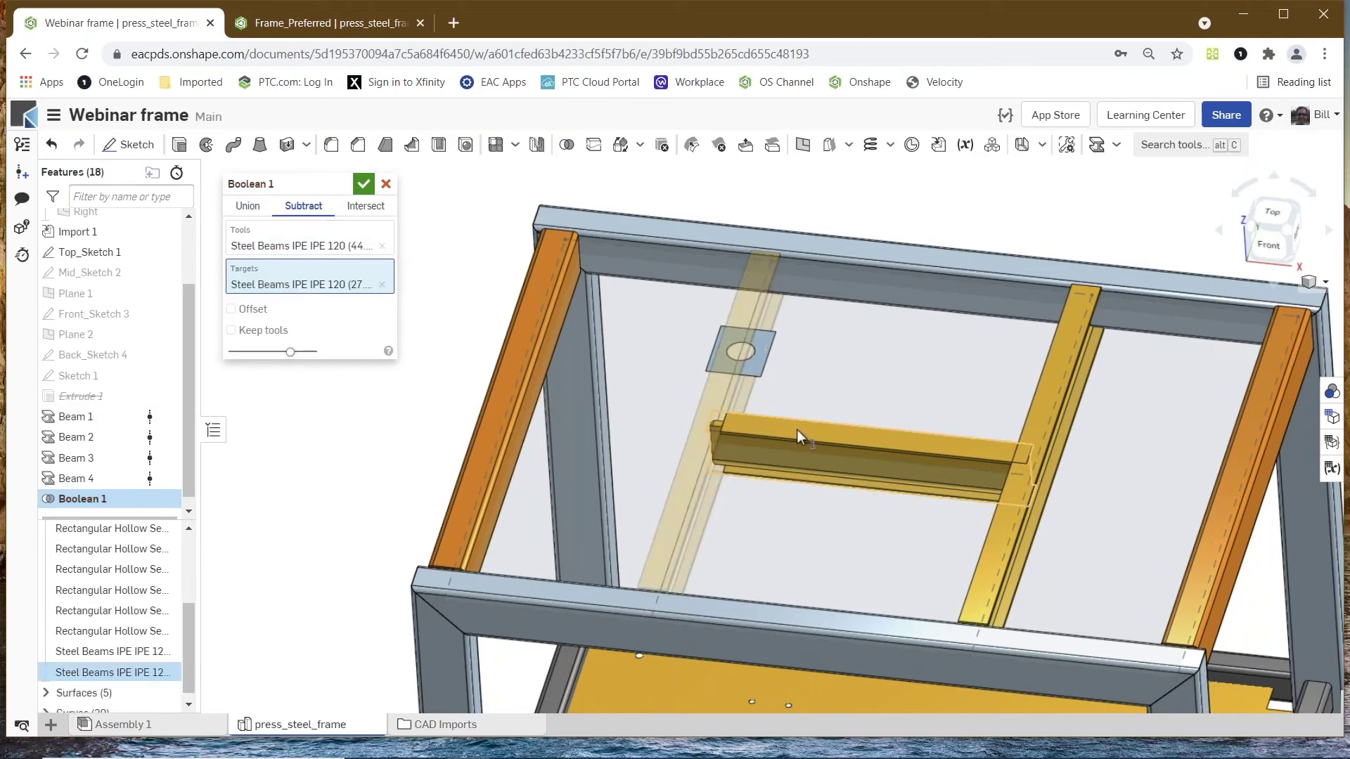
{"action": "left_click", "coordinate": [233, 331]}
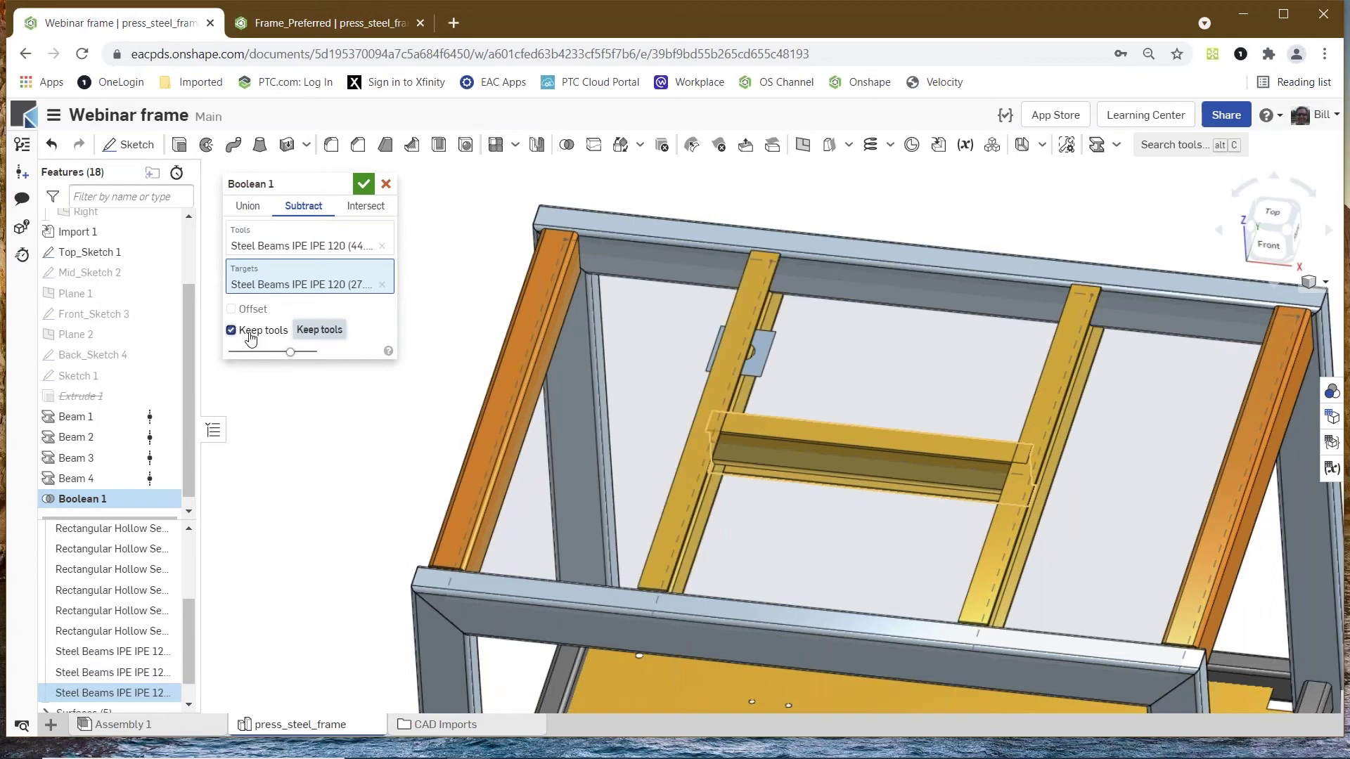
{"action": "left_click", "coordinate": [363, 185]}
- Subtract the other front-to-back IPE beam from the opposite end of the cross beam with a second Boolean, keeping the tool
{"action": "scroll", "coordinate": [692, 432], "scroll_direction": "up", "scroll_amount": 5}
{"action": "right_click_drag", "start_coordinate": [691, 421], "coordinate": [682, 397]}
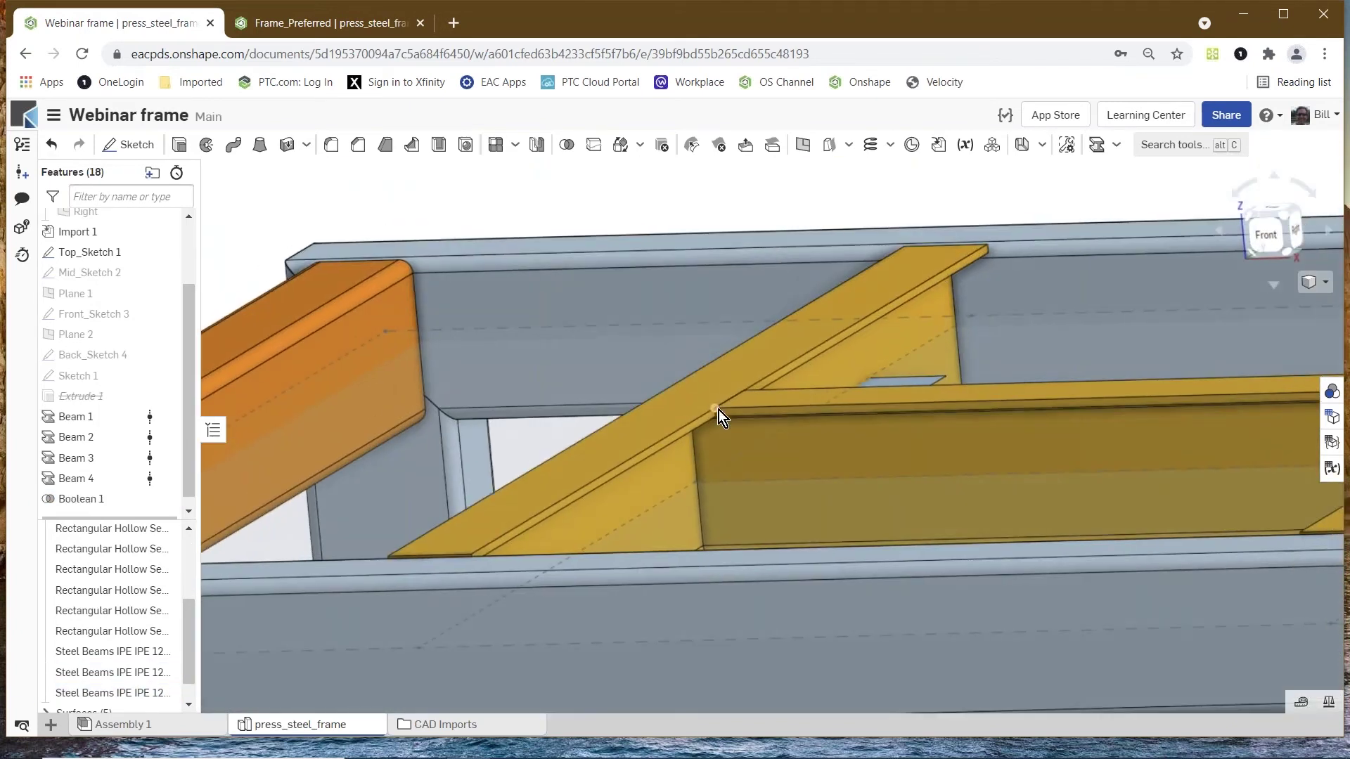
{"action": "scroll", "coordinate": [679, 479], "scroll_direction": "down", "scroll_amount": 5}
{"action": "right_click_drag", "start_coordinate": [650, 450], "coordinate": [680, 471]}
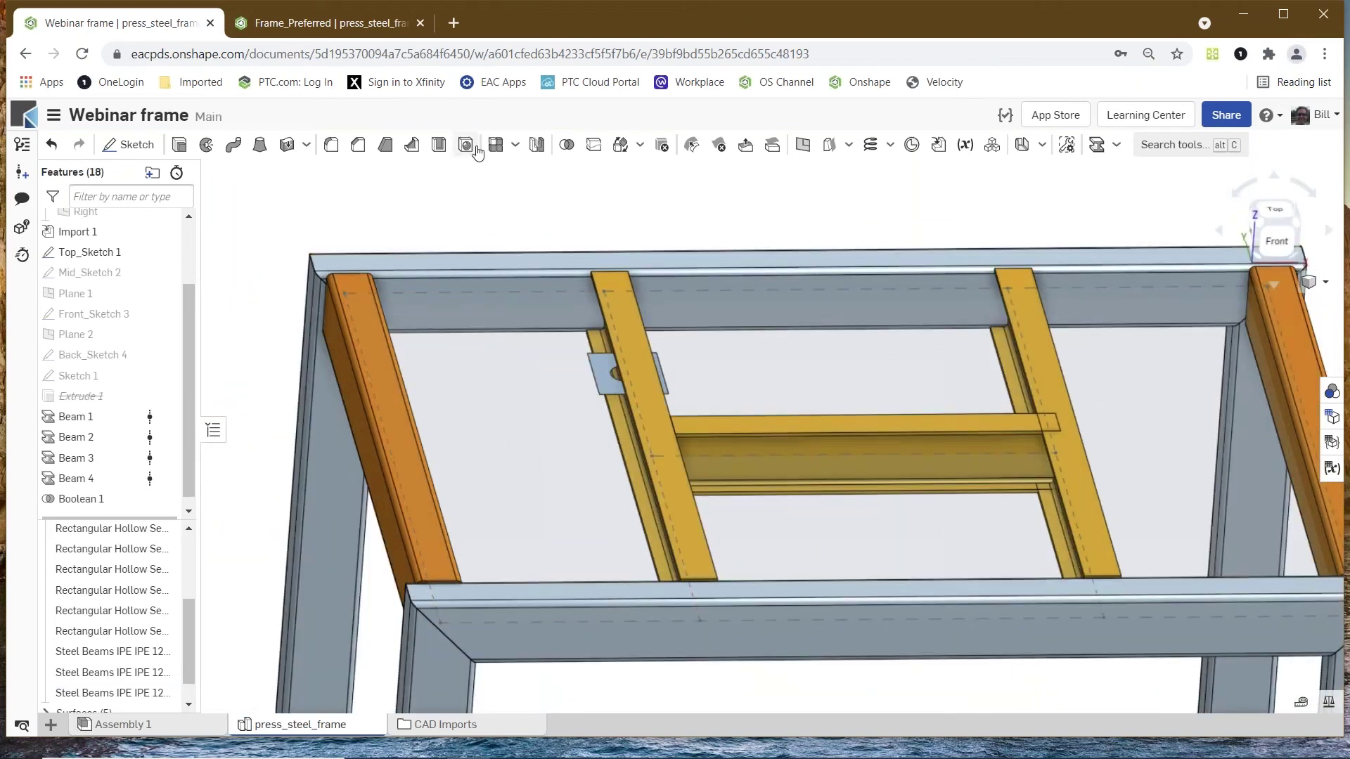
{"action": "left_click", "coordinate": [567, 146]}
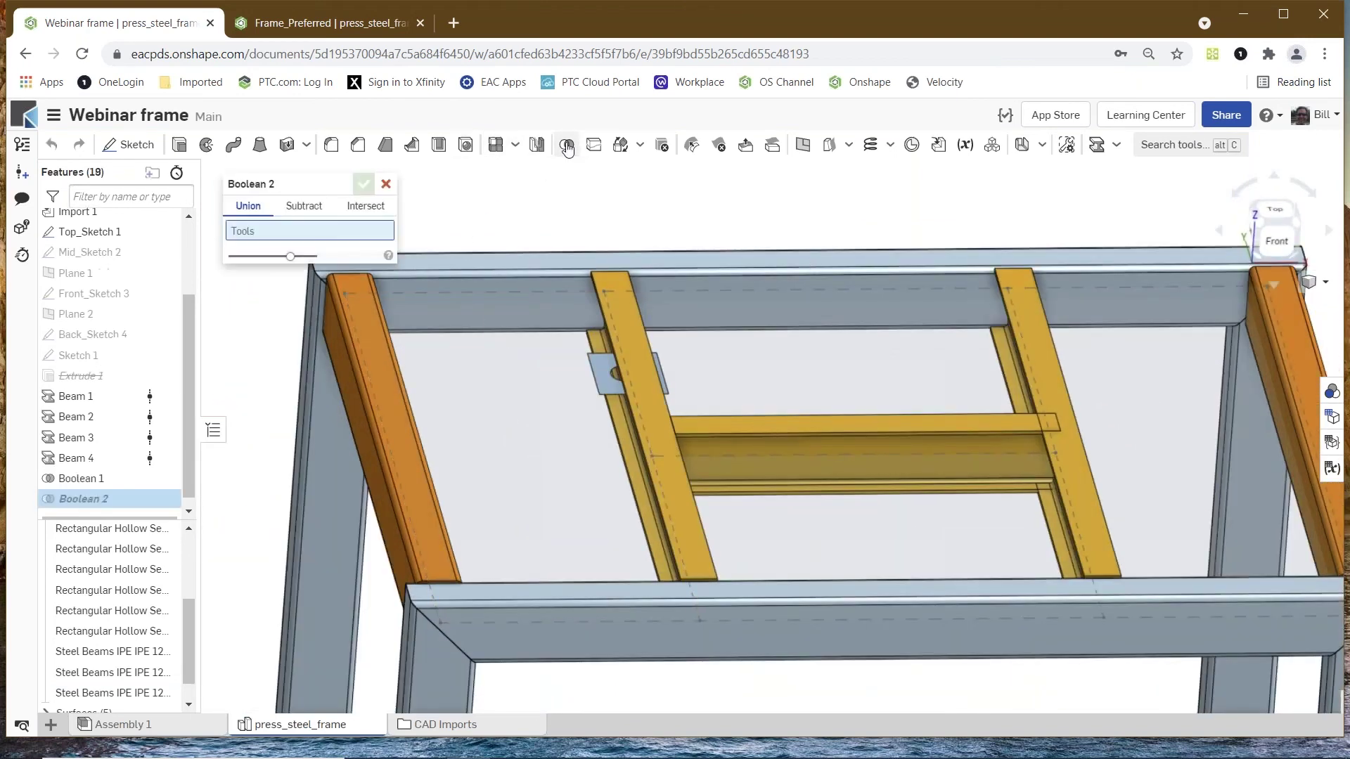
{"action": "left_click", "coordinate": [307, 206]}
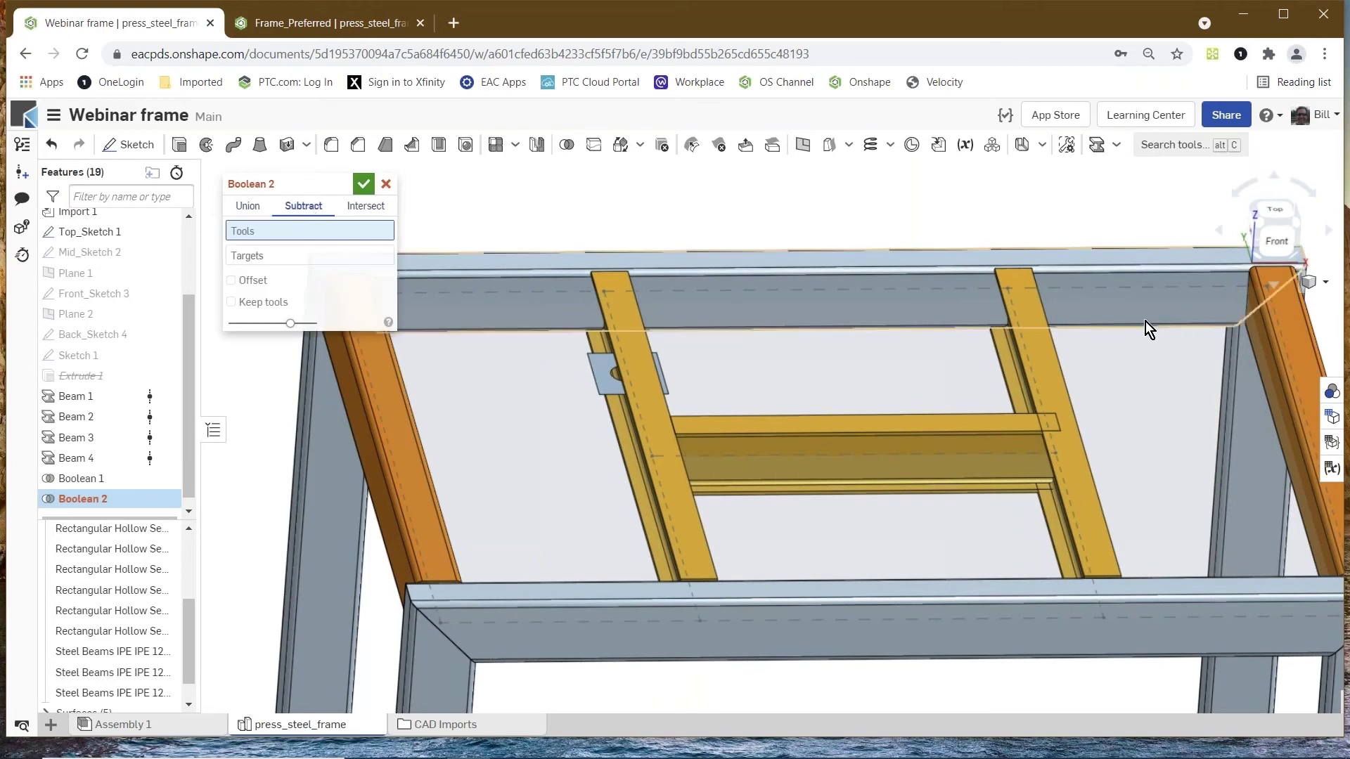
{"action": "left_click", "coordinate": [1040, 378]}
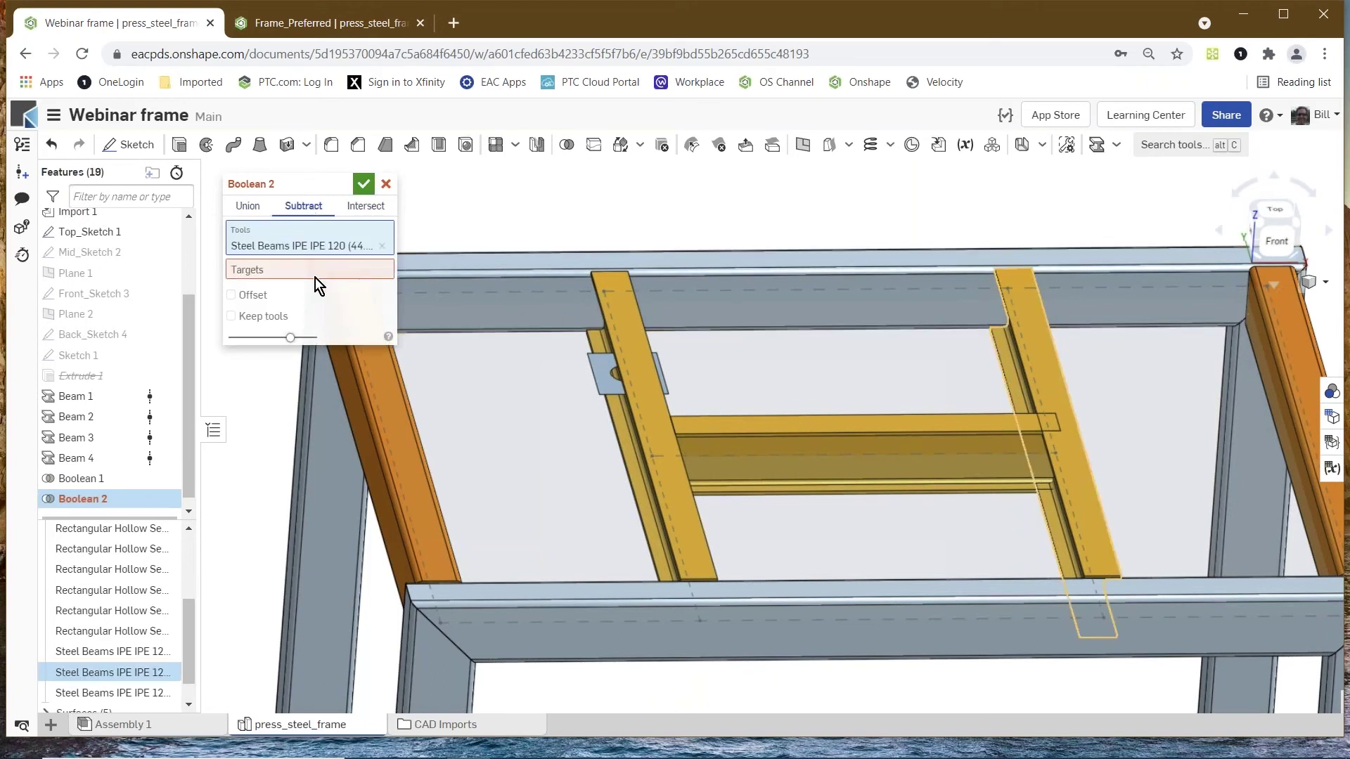
{"action": "left_click", "coordinate": [982, 422]}
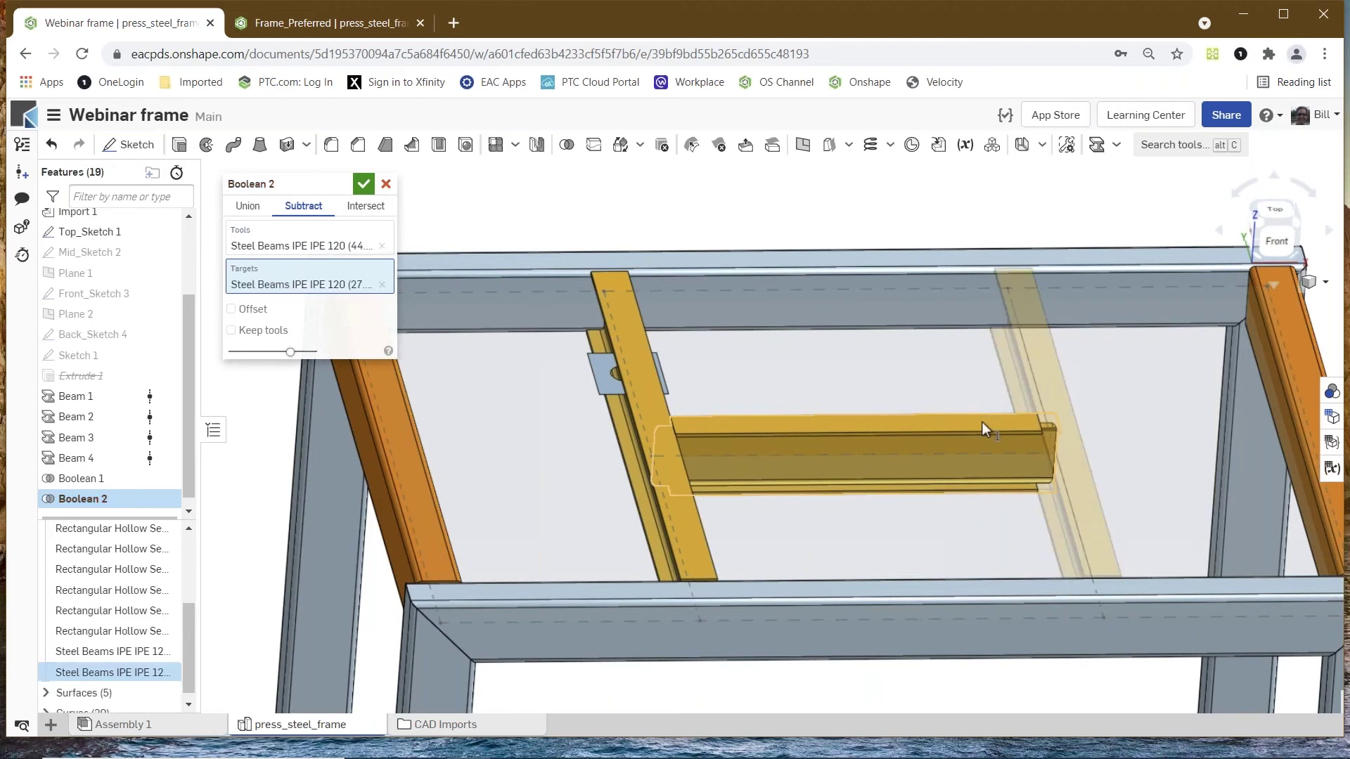
{"action": "left_click", "coordinate": [239, 335]}
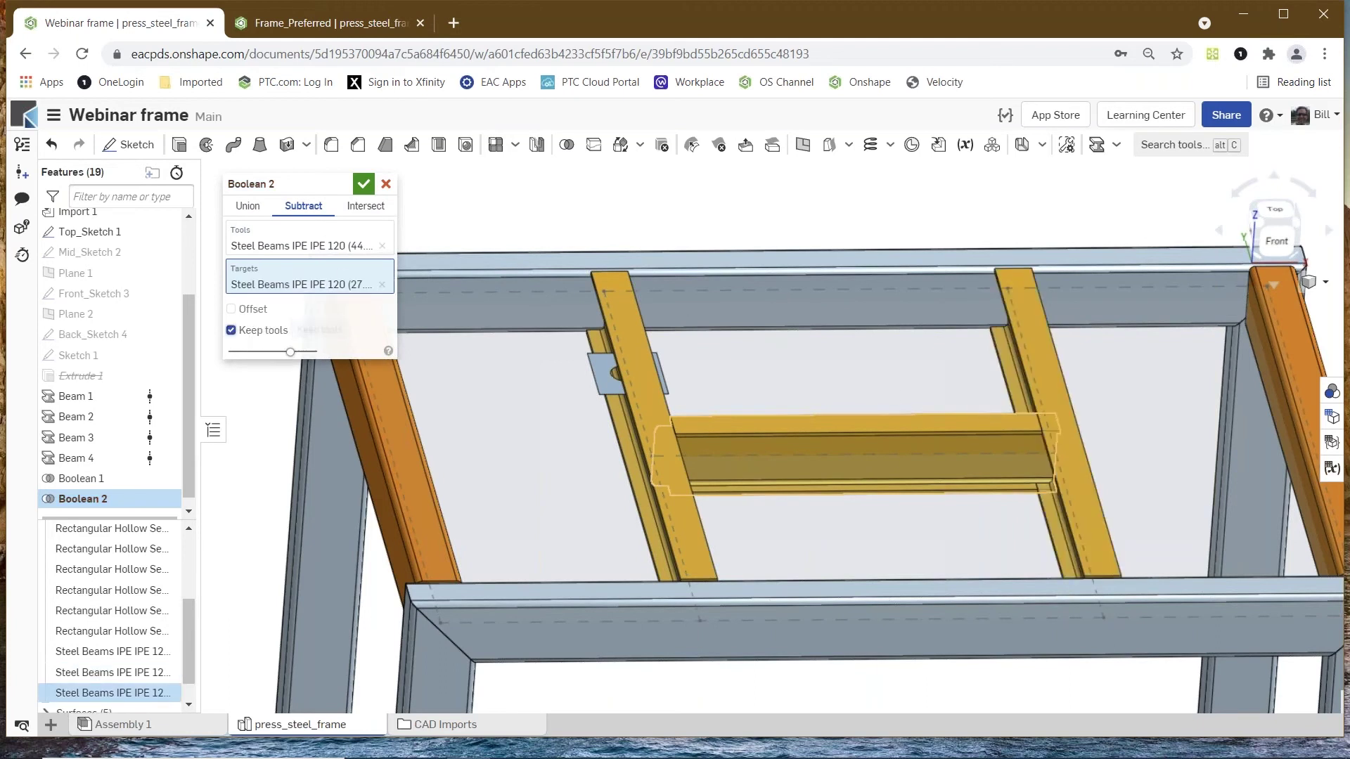
{"action": "left_click", "coordinate": [363, 184]}
{"action": "scroll", "coordinate": [585, 282], "scroll_direction": "down", "scroll_amount": 2}
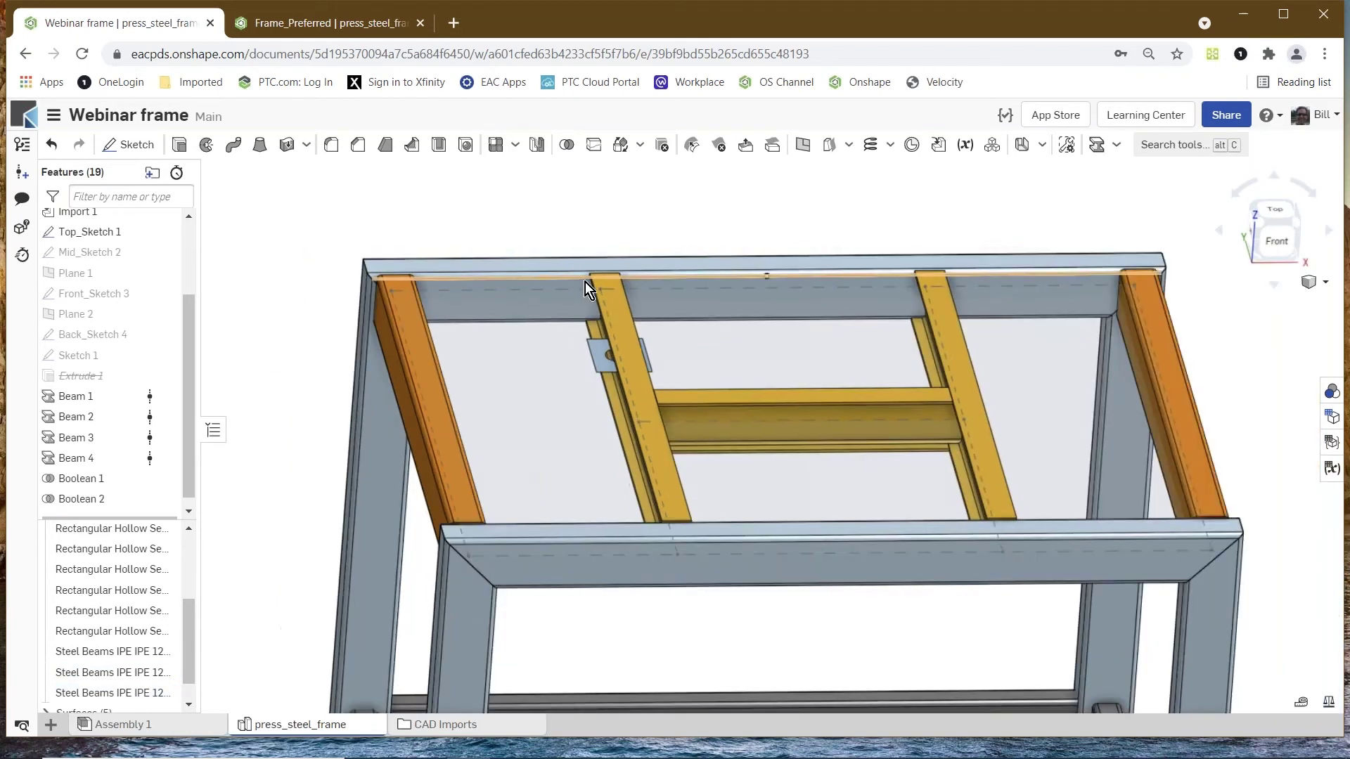
- Extrude the imported shelf plate face as a new solid, flipped upward, with a blind depth of 50 mm
{"action": "scroll", "coordinate": [585, 281], "scroll_direction": "down", "scroll_amount": 1}
{"action": "right_click_drag", "start_coordinate": [732, 256], "coordinate": [711, 239]}
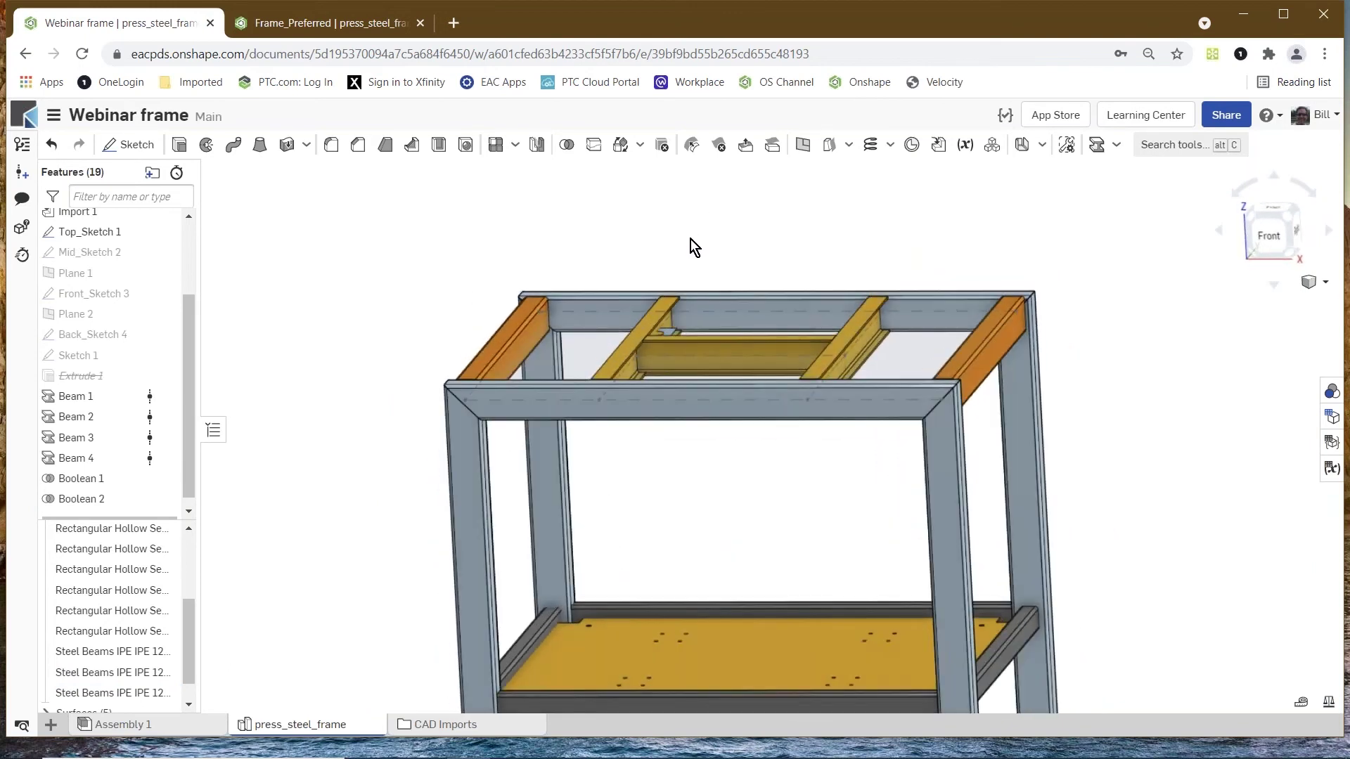
{"action": "scroll", "coordinate": [690, 242], "scroll_direction": "down", "scroll_amount": 2}
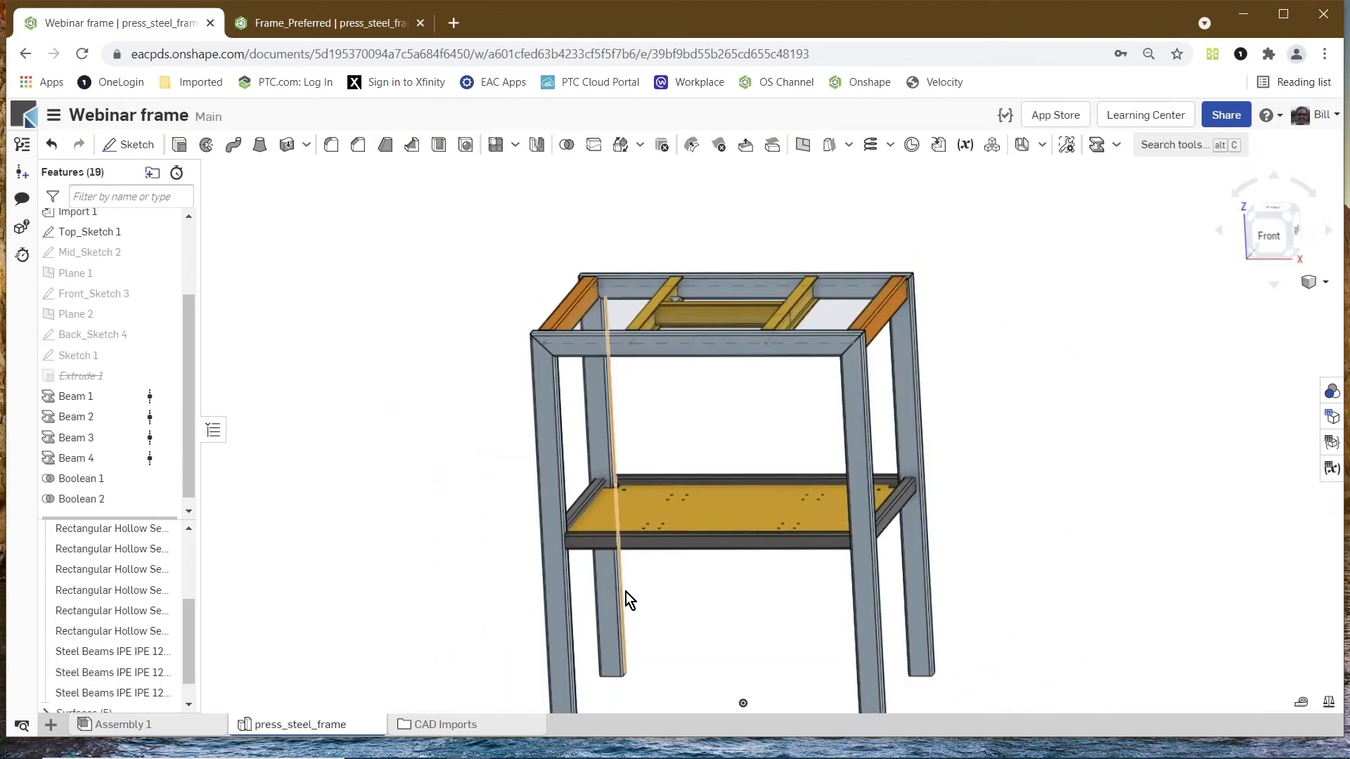
{"action": "scroll", "coordinate": [626, 594], "scroll_direction": "up", "scroll_amount": 3}
{"action": "scroll", "coordinate": [626, 589], "scroll_direction": "up", "scroll_amount": 1}
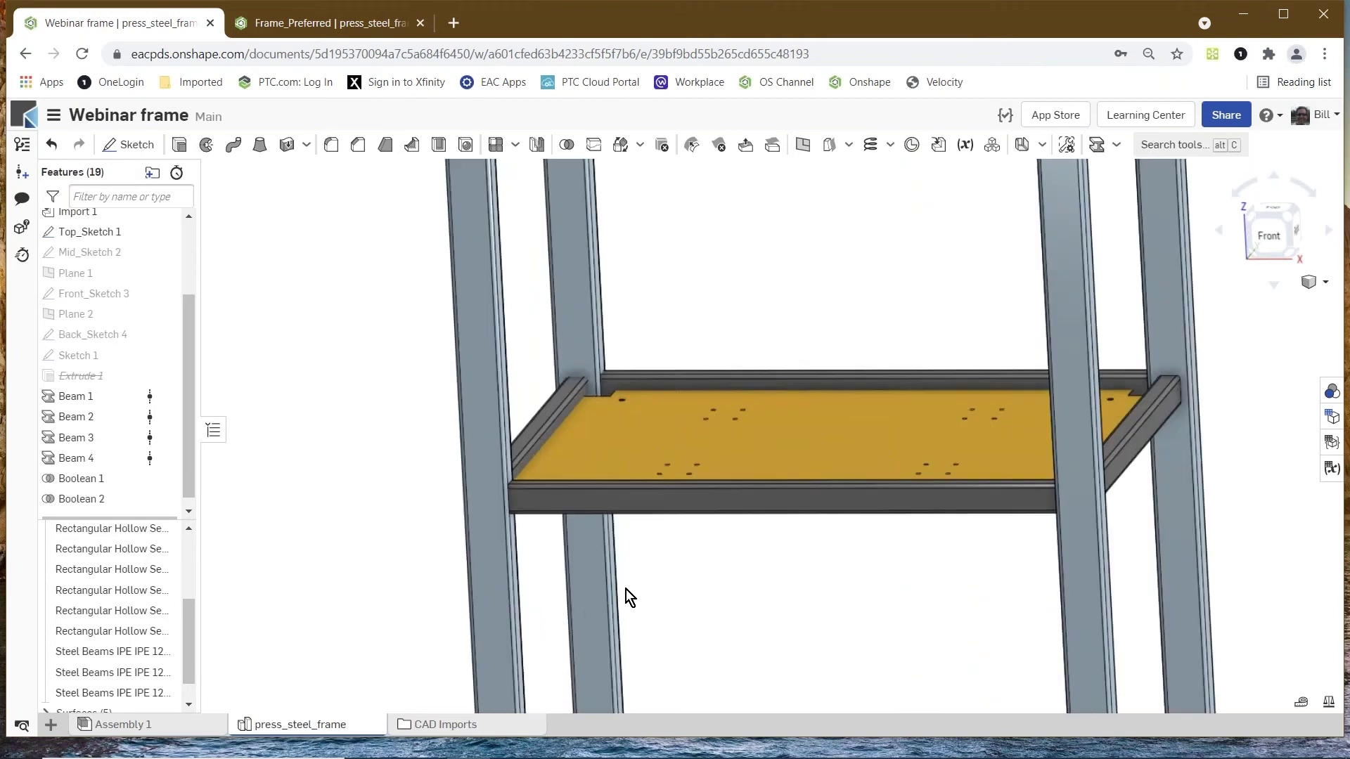
{"action": "left_click", "coordinate": [644, 432]}
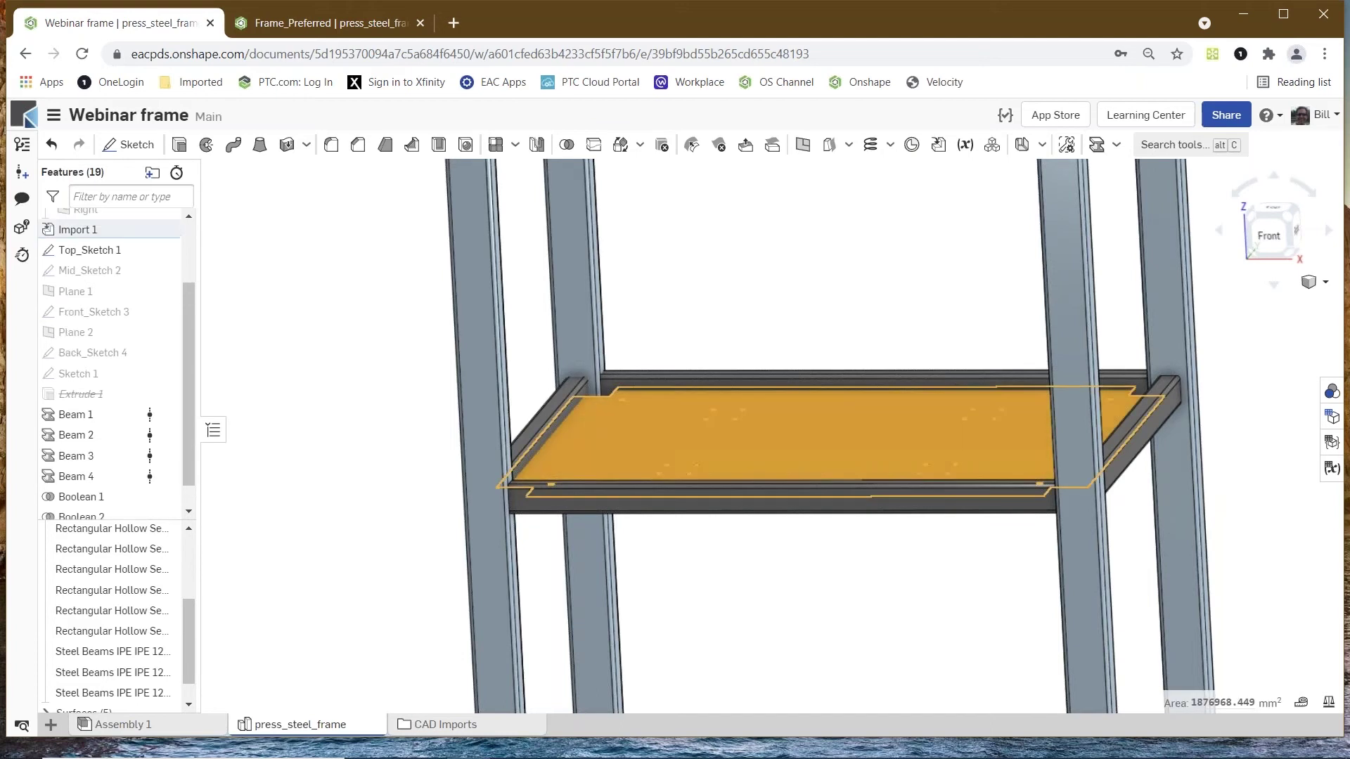
{"action": "left_click", "coordinate": [180, 146]}
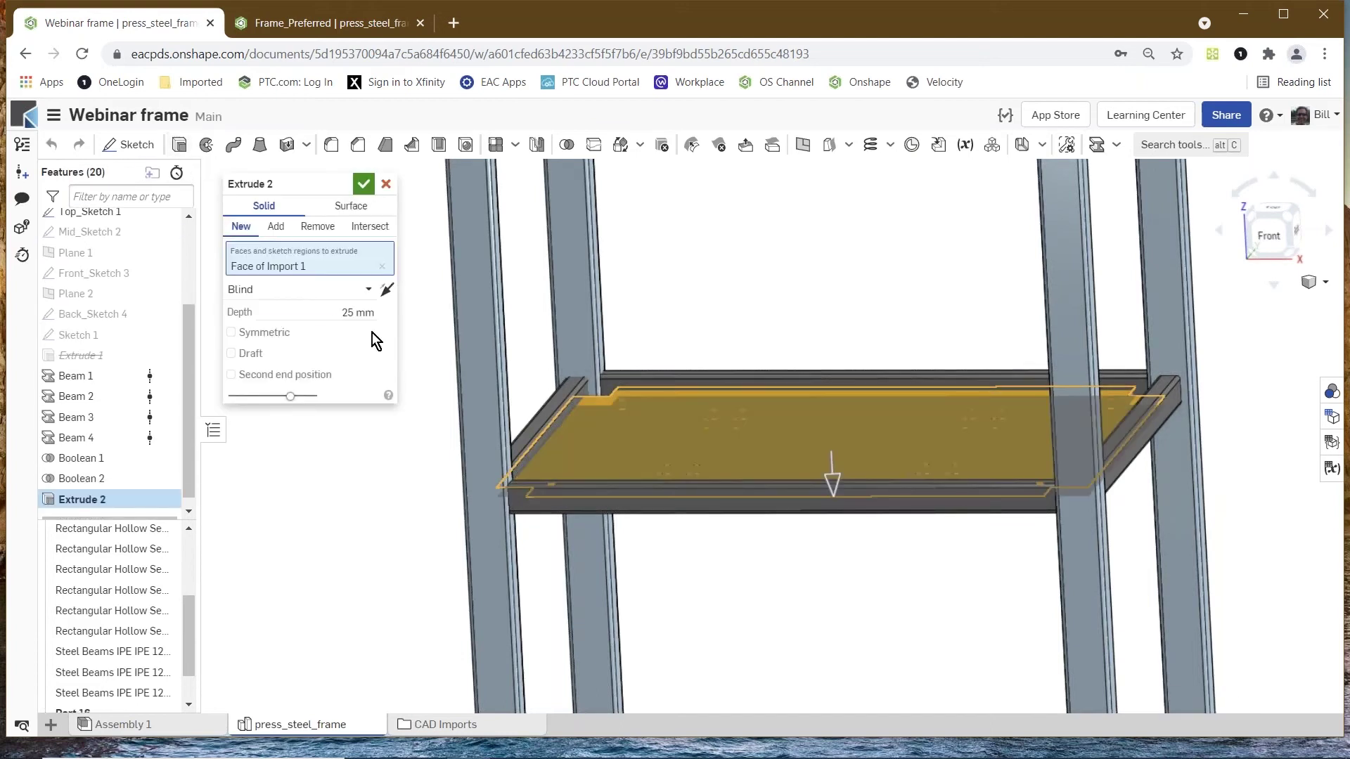
{"action": "left_click", "coordinate": [387, 294]}
{"action": "left_click", "coordinate": [329, 315]}
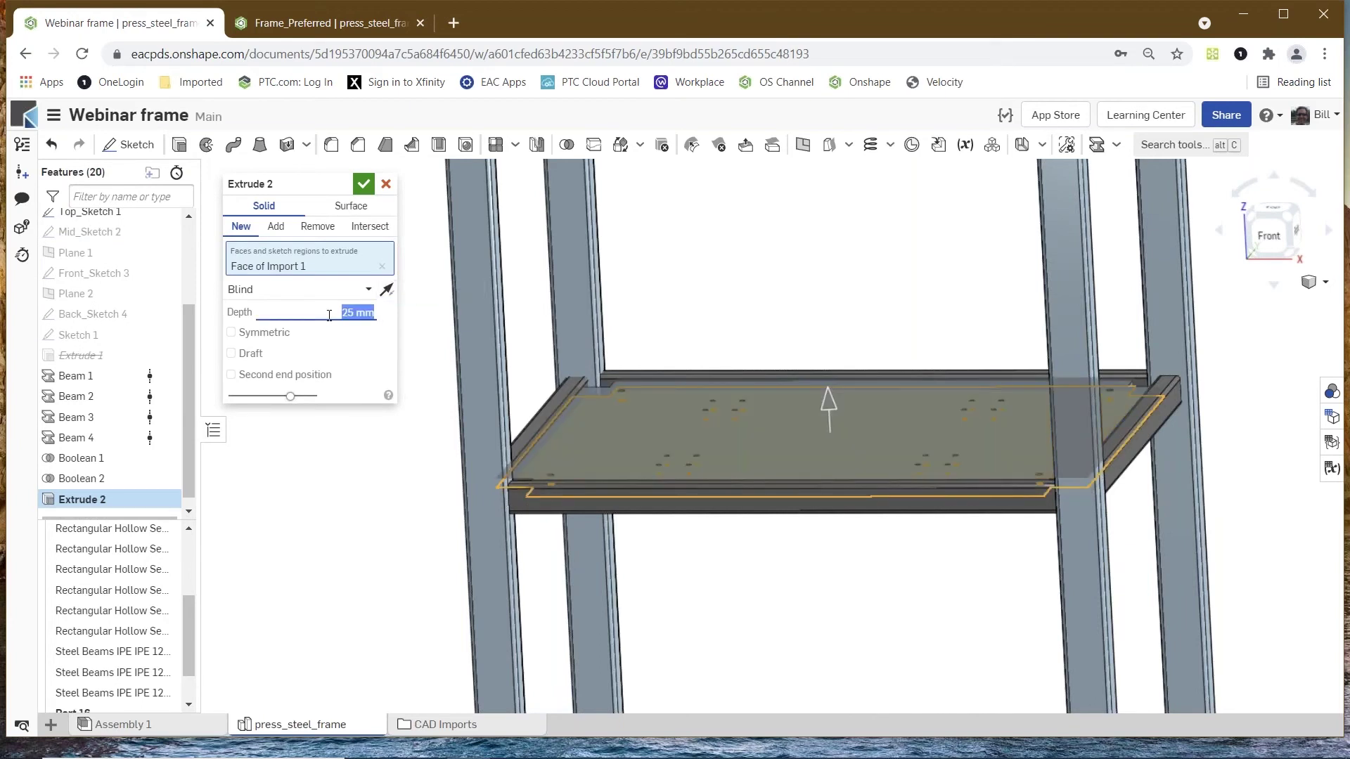
{"action": "type", "text": "50"}
{"action": "key", "text": "Return"}
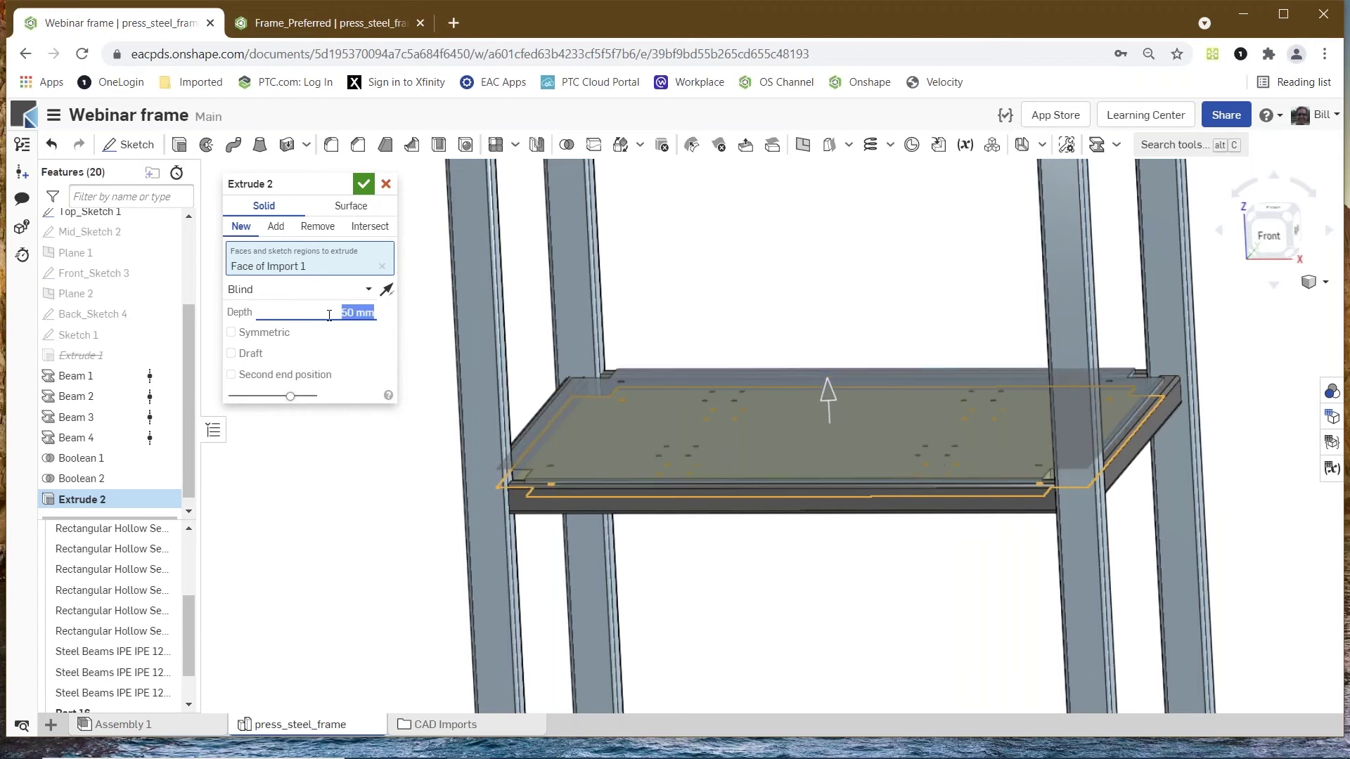
- Add a second end position to the shelf plate extrusion, flipped upward with a 40 mm blind depth, and accept the feature
{"action": "scroll", "coordinate": [562, 506], "scroll_direction": "up", "scroll_amount": 4}
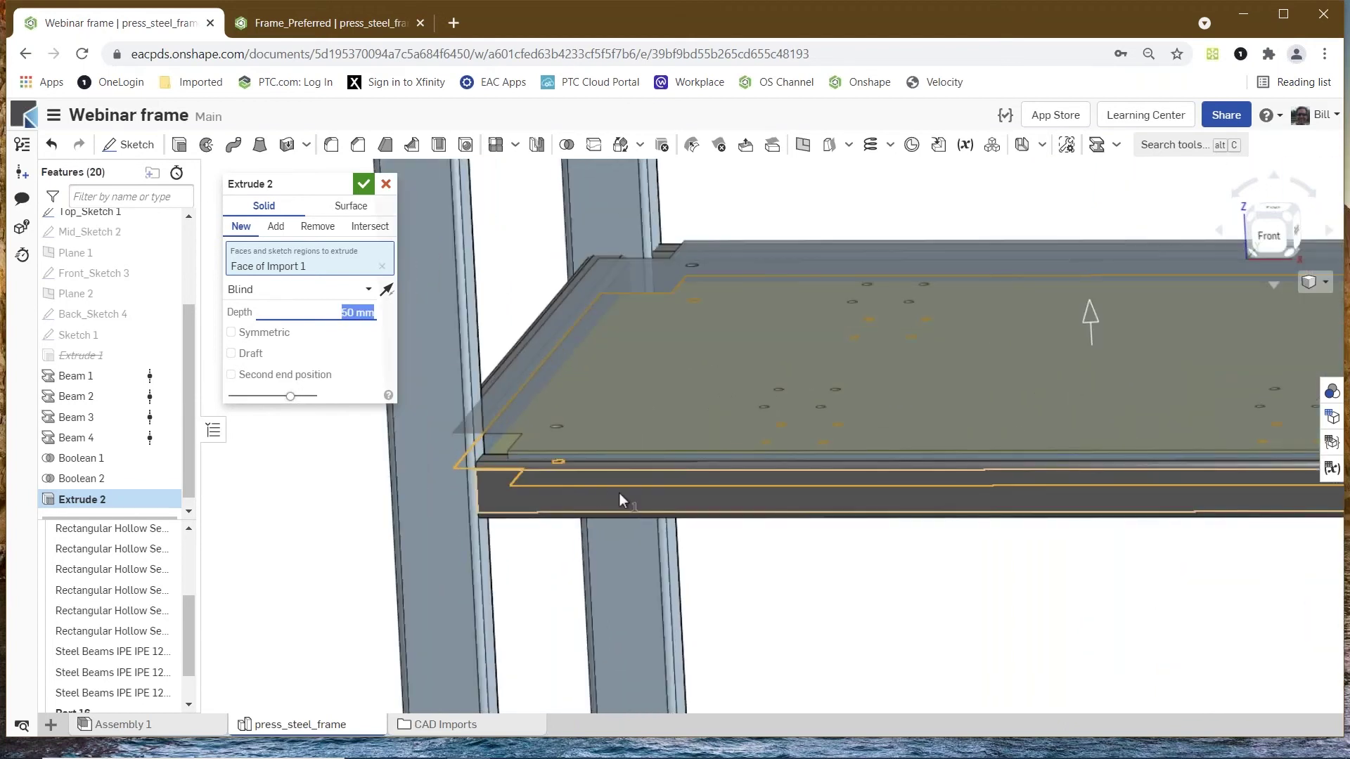
{"action": "left_click", "coordinate": [231, 376]}
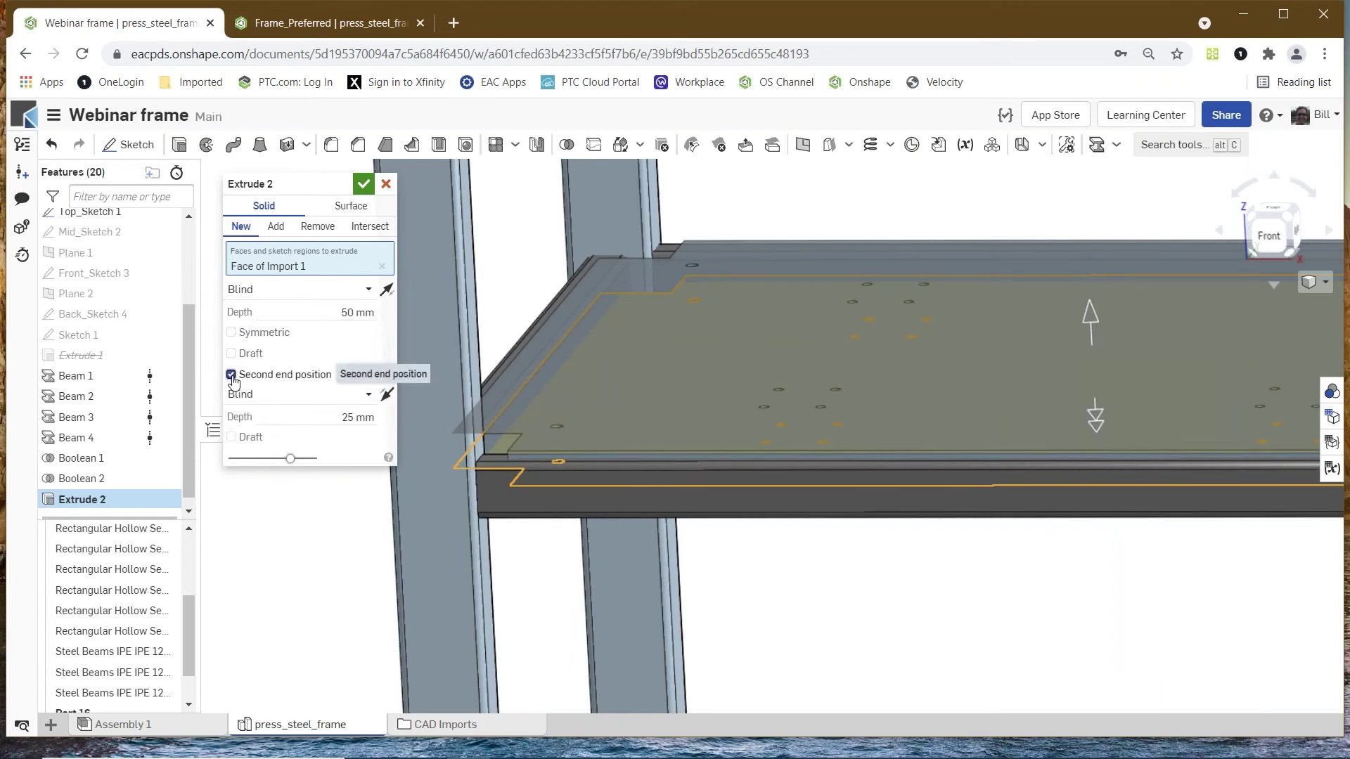
{"action": "left_click", "coordinate": [387, 394]}
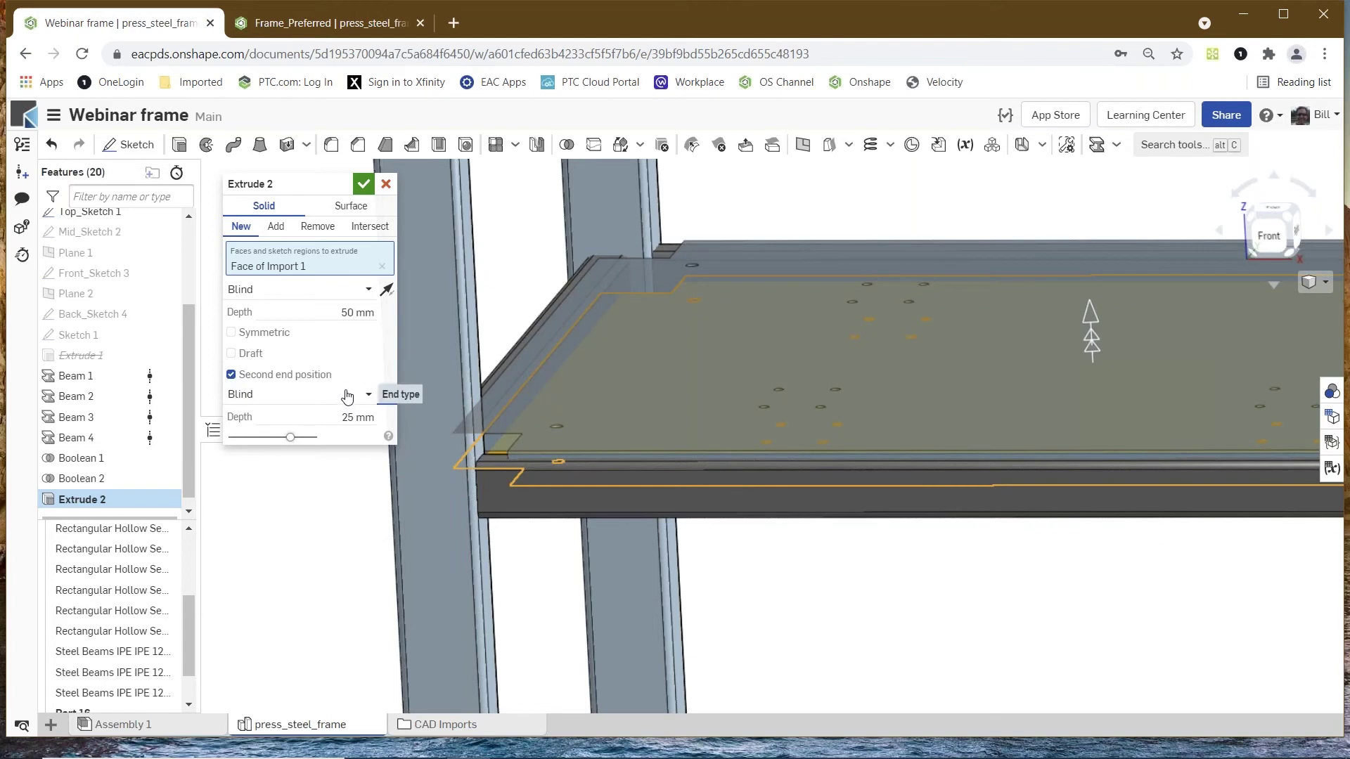
{"action": "left_click", "coordinate": [343, 415]}
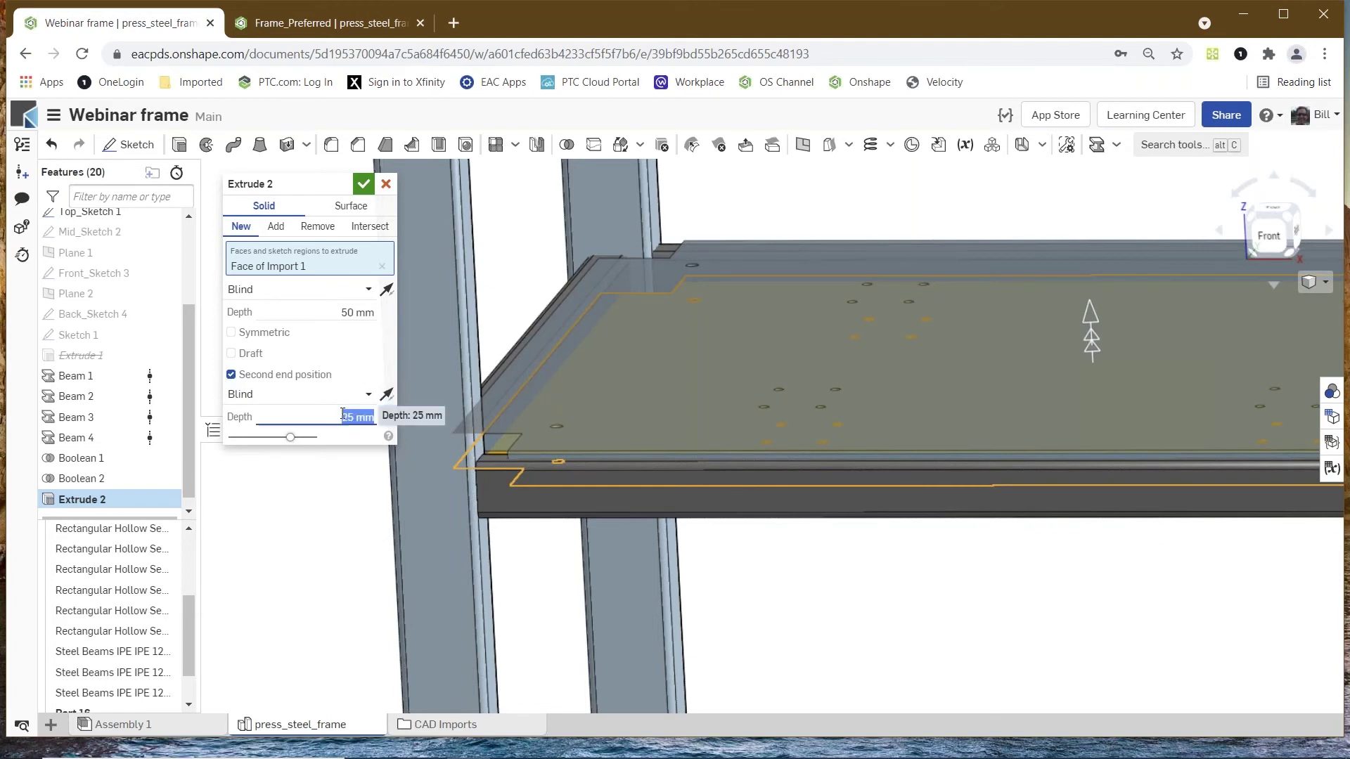
{"action": "type", "text": "40"}
{"action": "key", "text": "Return"}
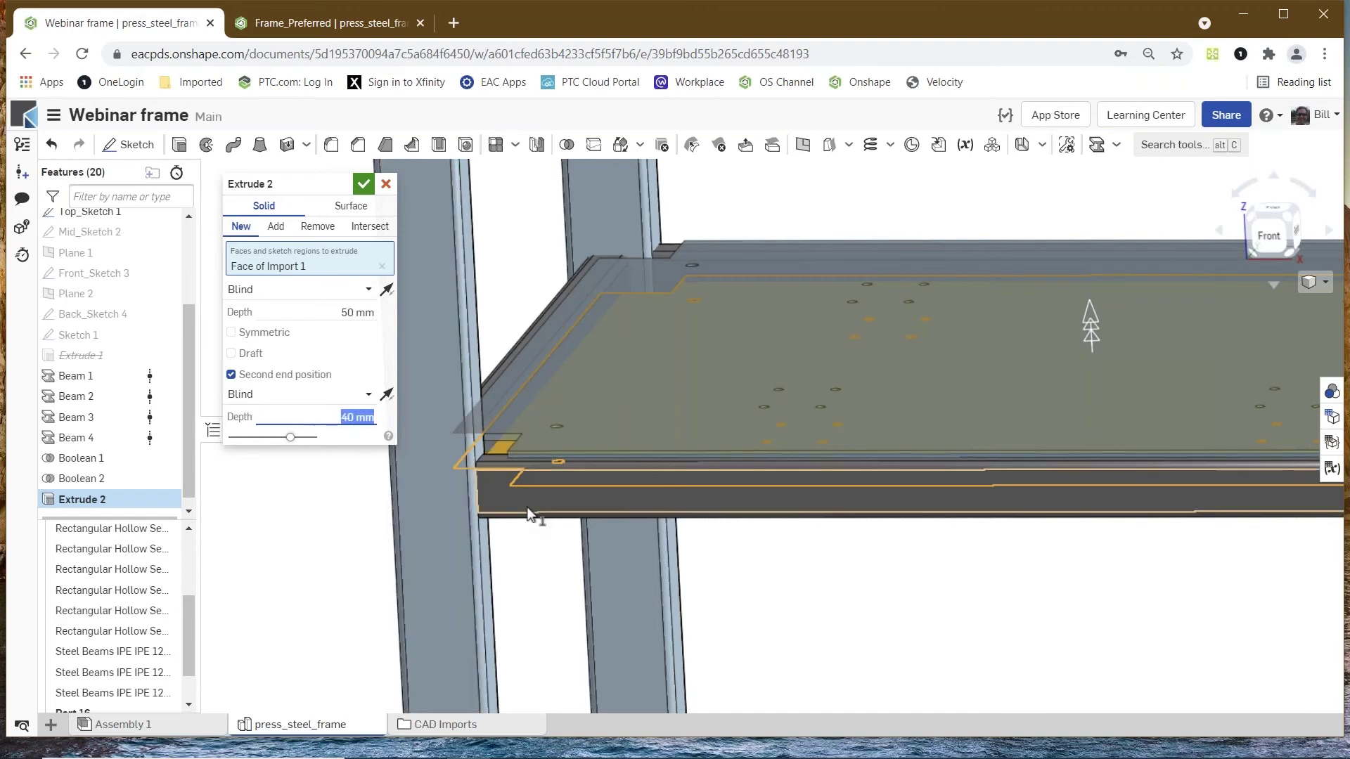
{"action": "scroll", "coordinate": [530, 512], "scroll_direction": "up", "scroll_amount": 3}
{"action": "left_click", "coordinate": [364, 184]}
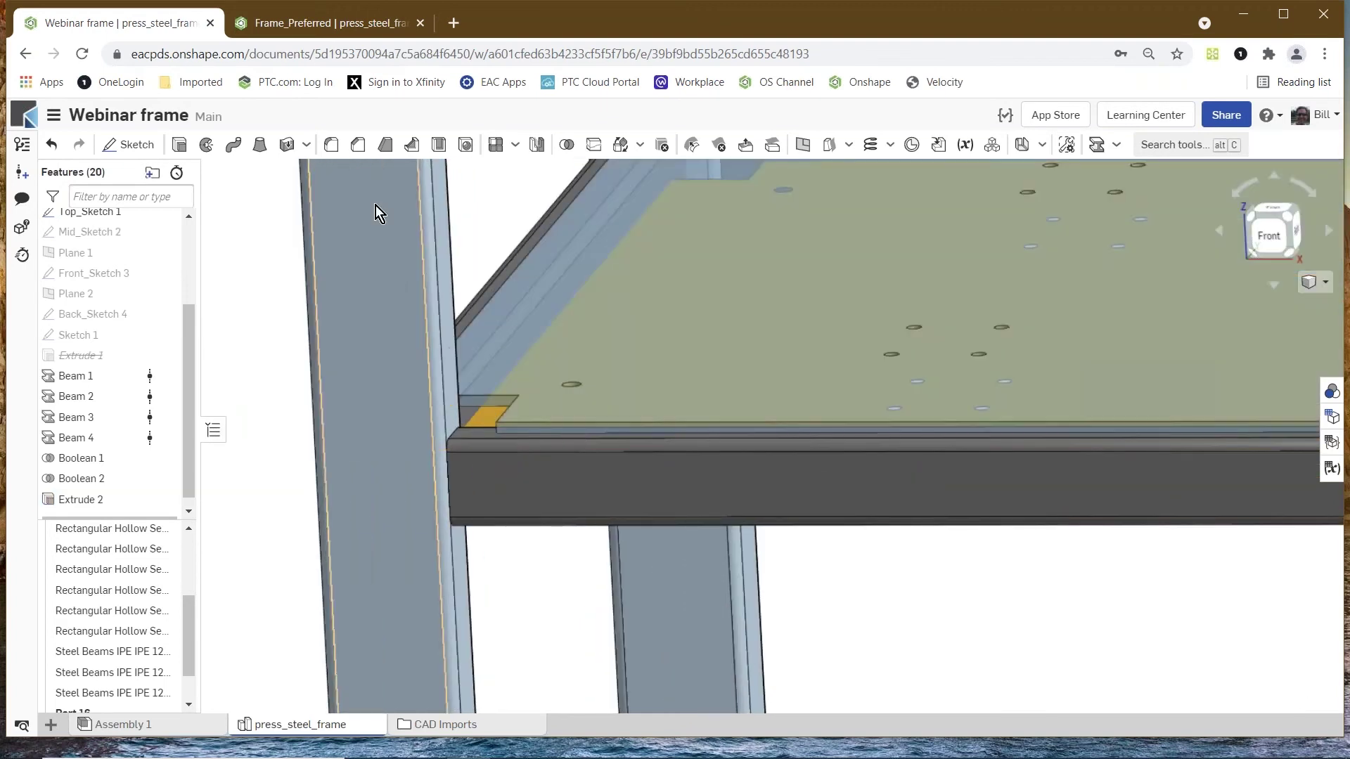
- Examine how the shelf plate sits on the shelf beams, then the holed plate outline at the top IPE beam
{"action": "scroll", "coordinate": [590, 442], "scroll_direction": "up", "scroll_amount": 5}
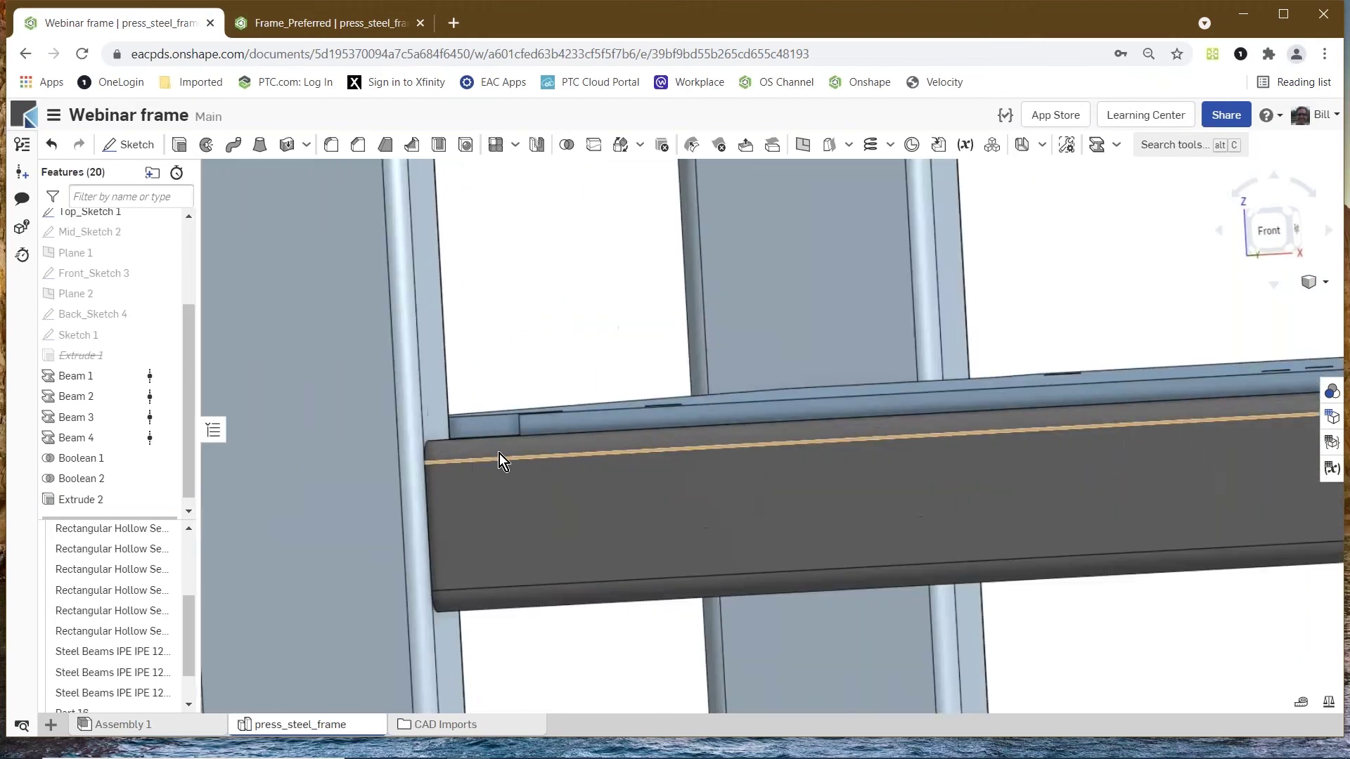
{"action": "scroll", "coordinate": [499, 454], "scroll_direction": "up", "scroll_amount": 3}
{"action": "scroll", "coordinate": [560, 457], "scroll_direction": "up", "scroll_amount": 2}
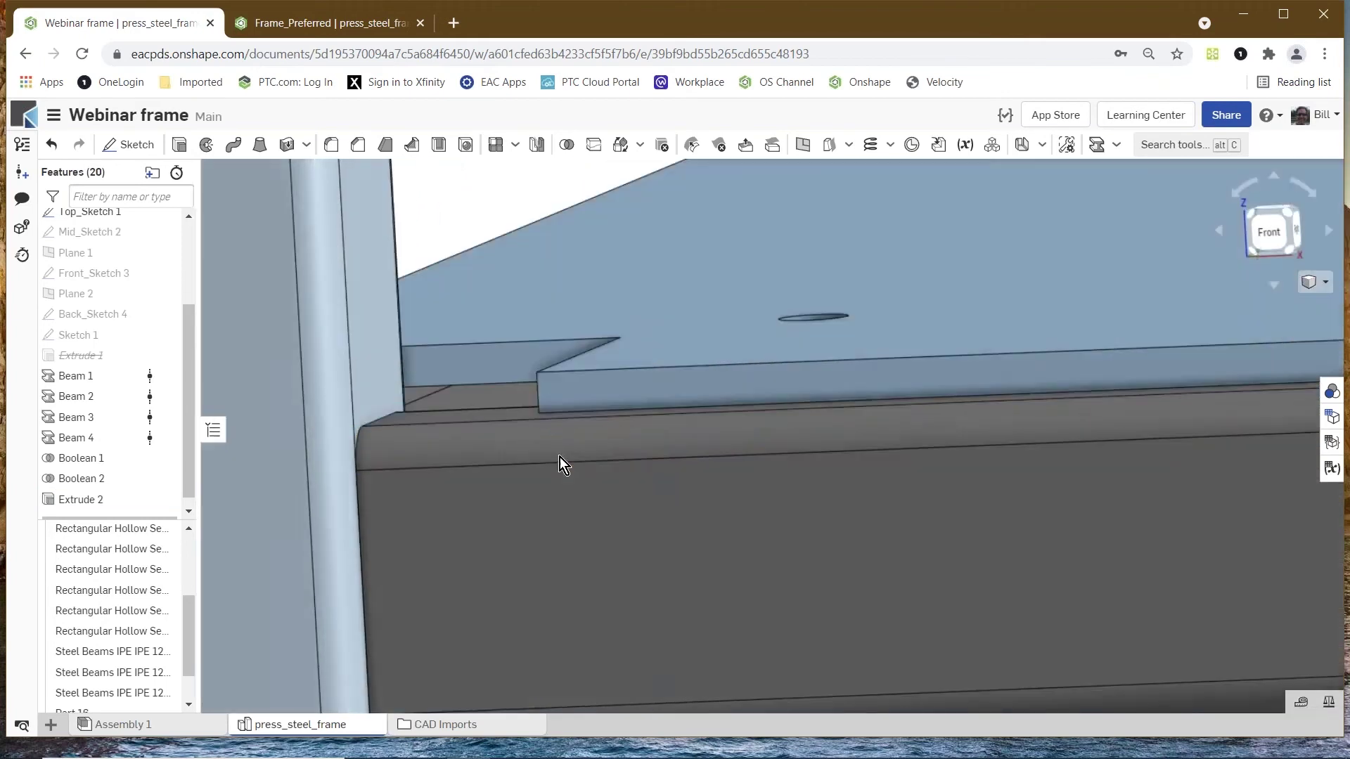
{"action": "right_click_drag", "start_coordinate": [560, 457], "coordinate": [555, 479]}
{"action": "scroll", "coordinate": [485, 545], "scroll_direction": "down", "scroll_amount": 10}
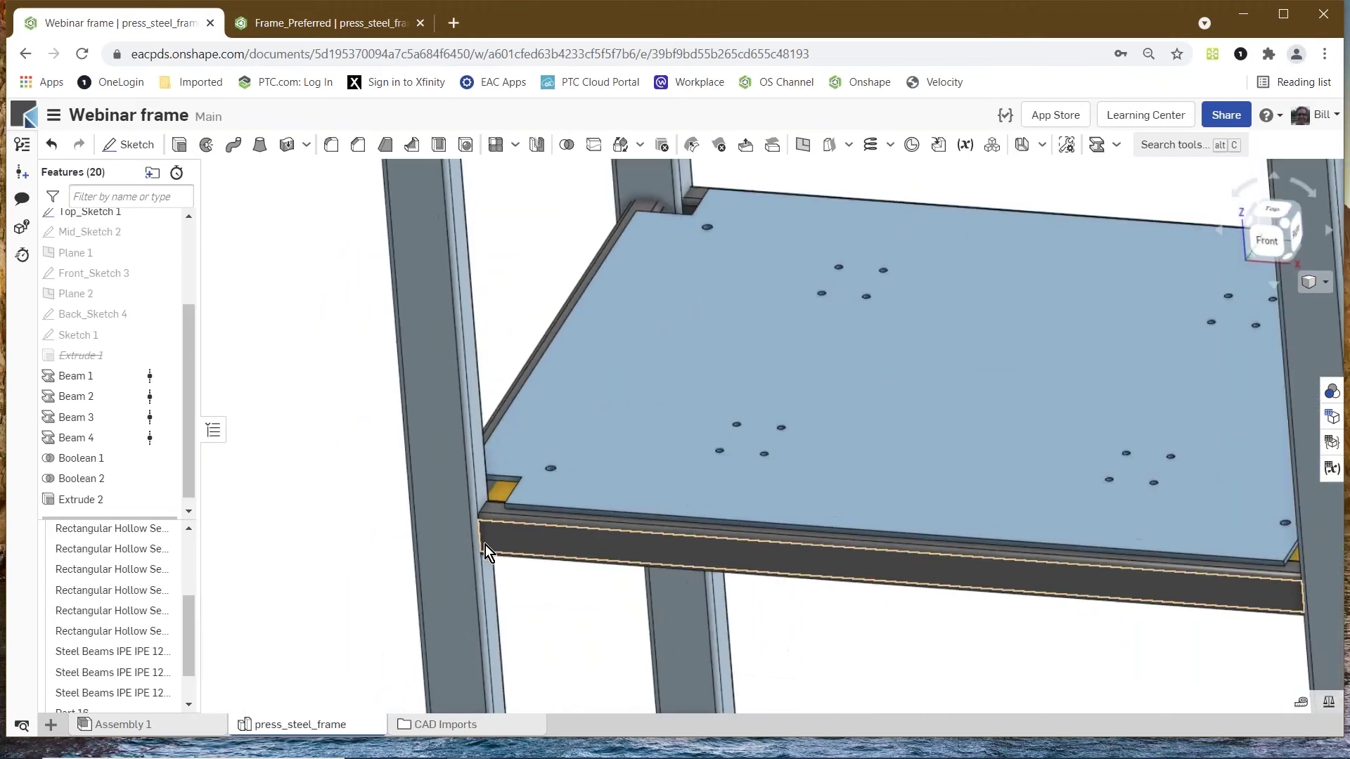
{"action": "scroll", "coordinate": [485, 547], "scroll_direction": "down", "scroll_amount": 2}
{"action": "scroll", "coordinate": [611, 271], "scroll_direction": "up", "scroll_amount": 8}
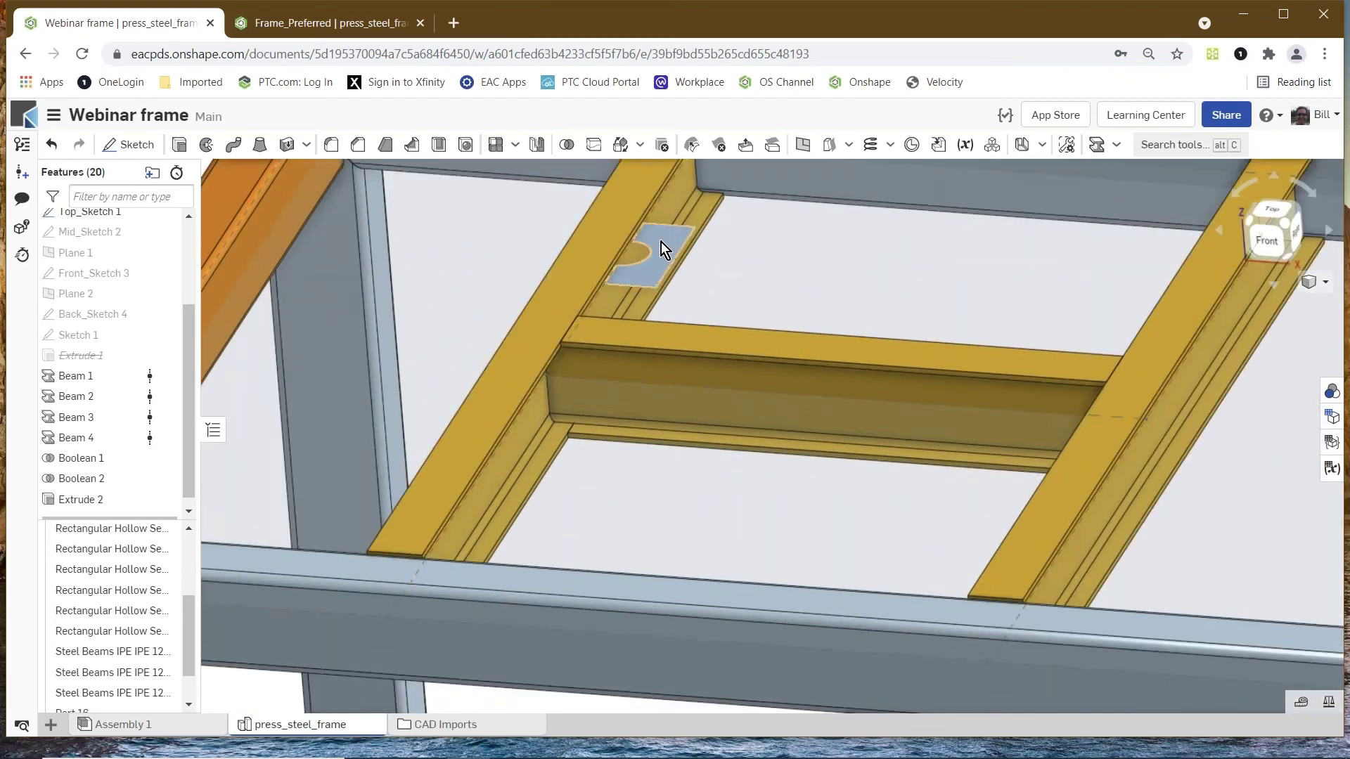
{"action": "scroll", "coordinate": [664, 360], "scroll_direction": "down", "scroll_amount": 2}
{"action": "scroll", "coordinate": [631, 250], "scroll_direction": "up", "scroll_amount": 5}
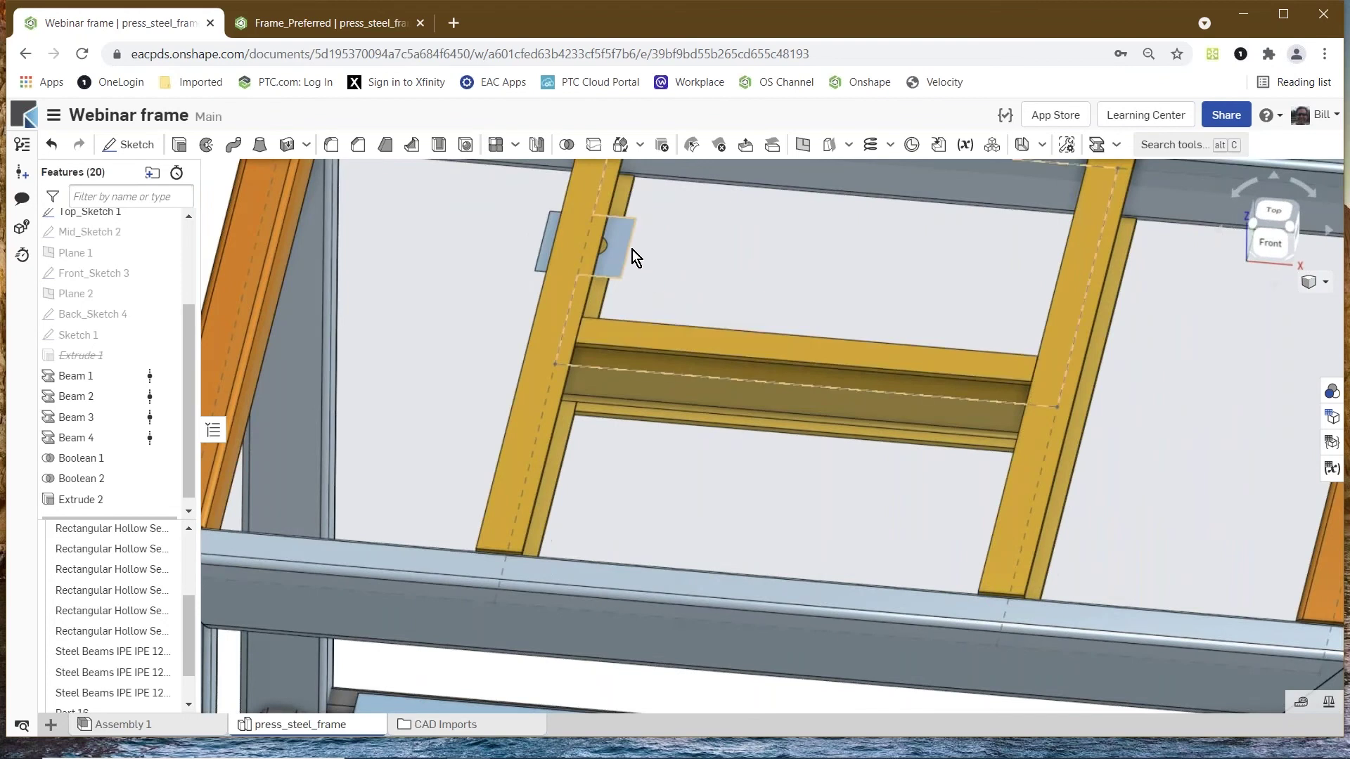
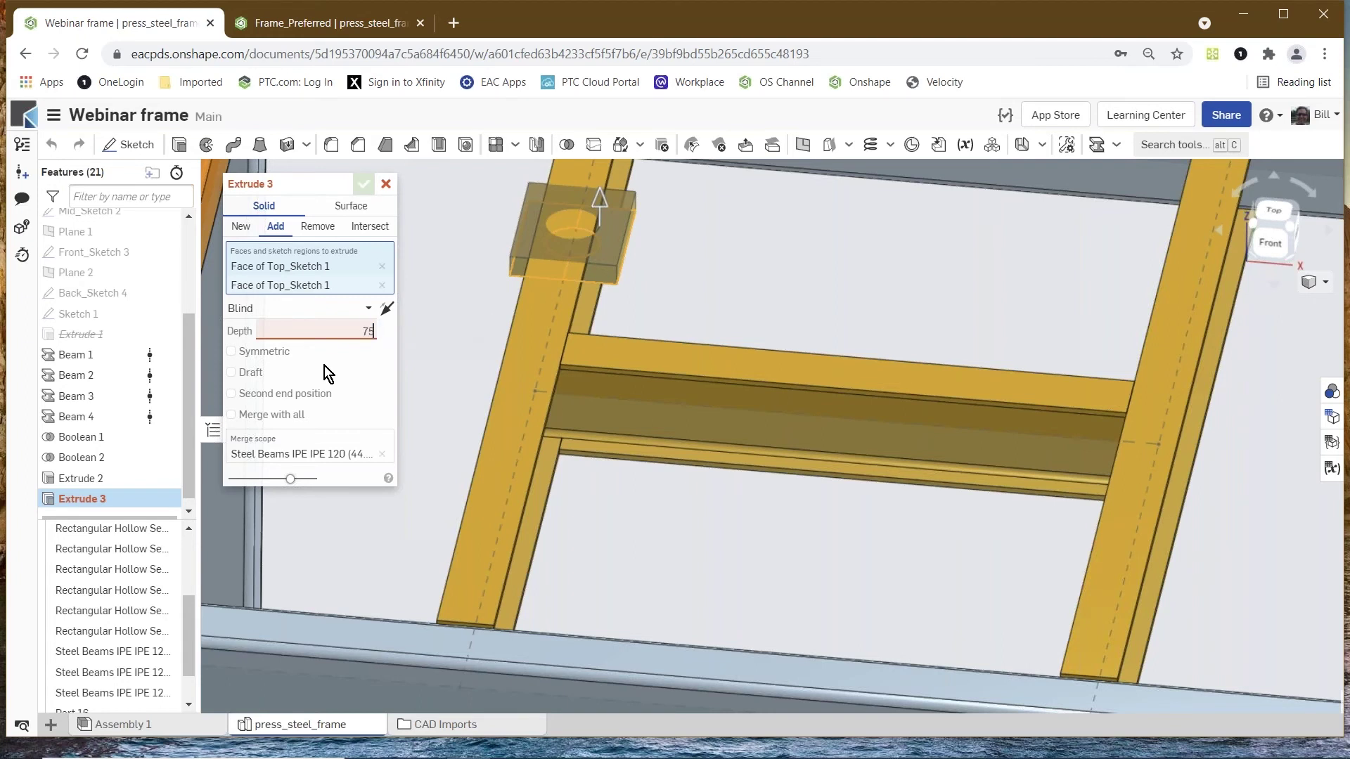
- Try to extrude the holed plate faces of Top_Sketch 1 with a 75 mm depth and a second end position flipped upward at 60 mm
{"action": "key", "text": "ctrl+z"}
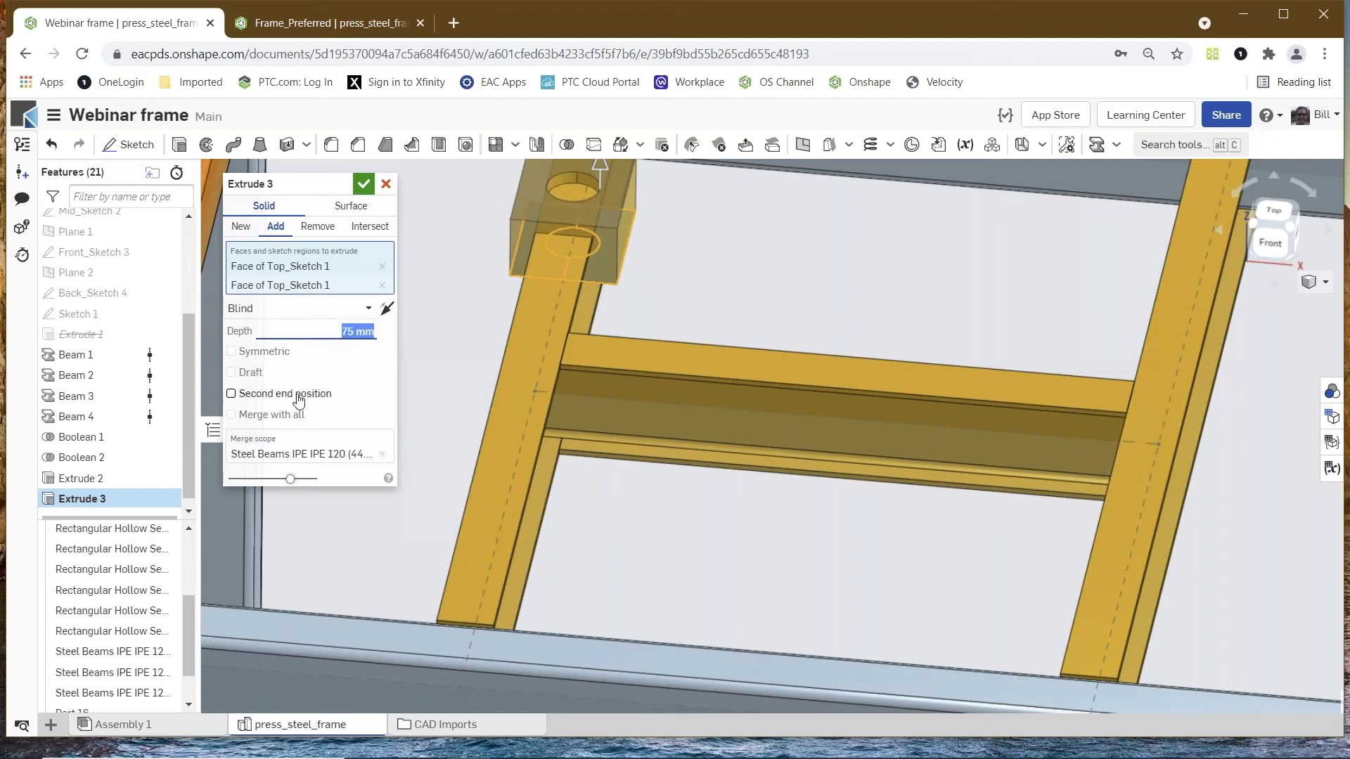
{"action": "left_click", "coordinate": [234, 395]}
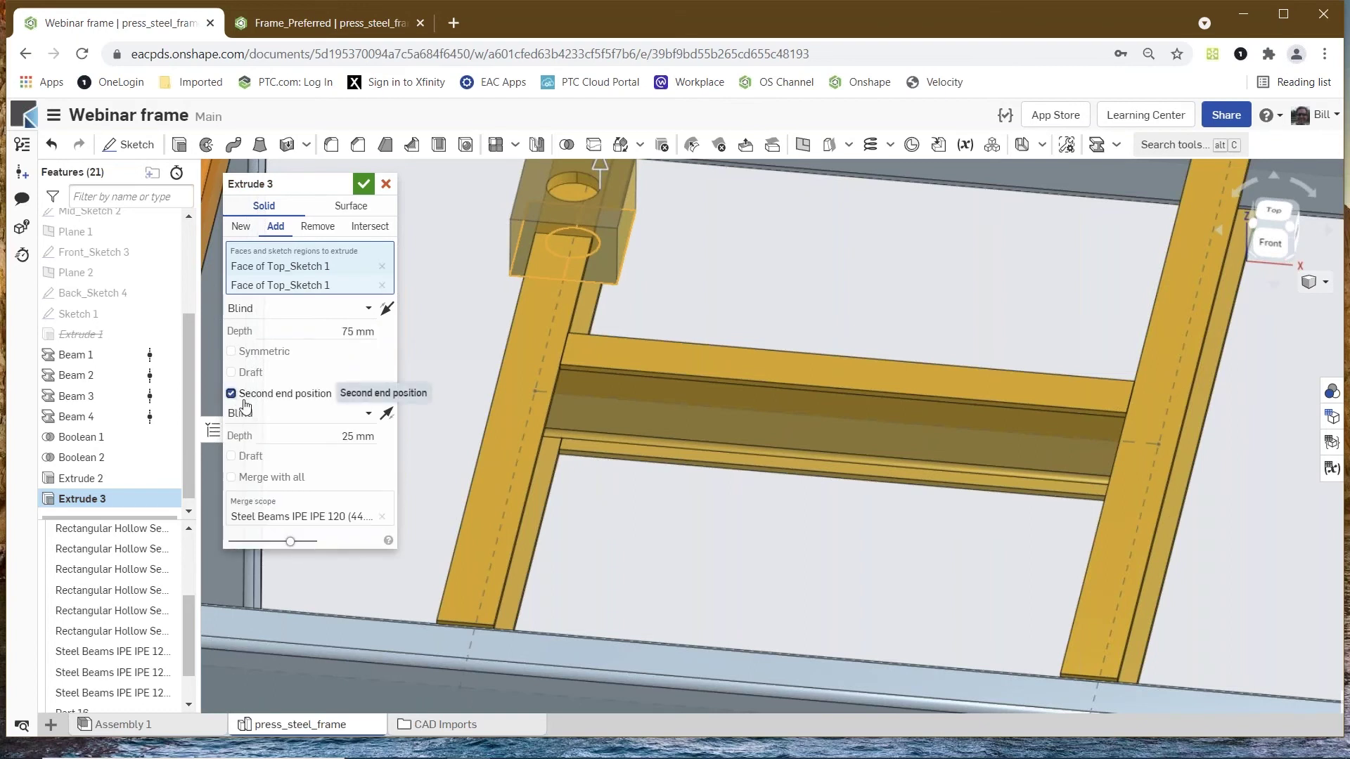
{"action": "left_click", "coordinate": [386, 414]}
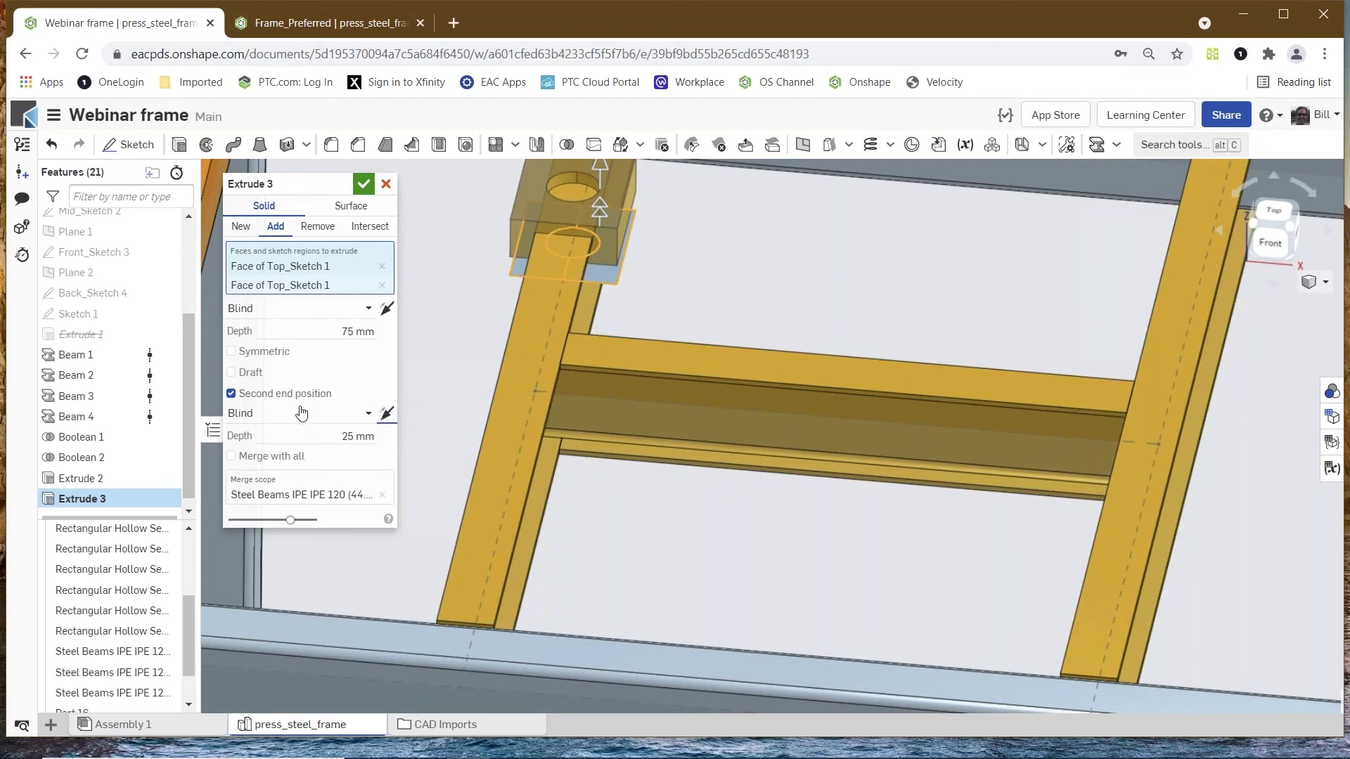
{"action": "left_click", "coordinate": [304, 442]}
{"action": "type", "text": "60"}
{"action": "key", "text": "Return"}
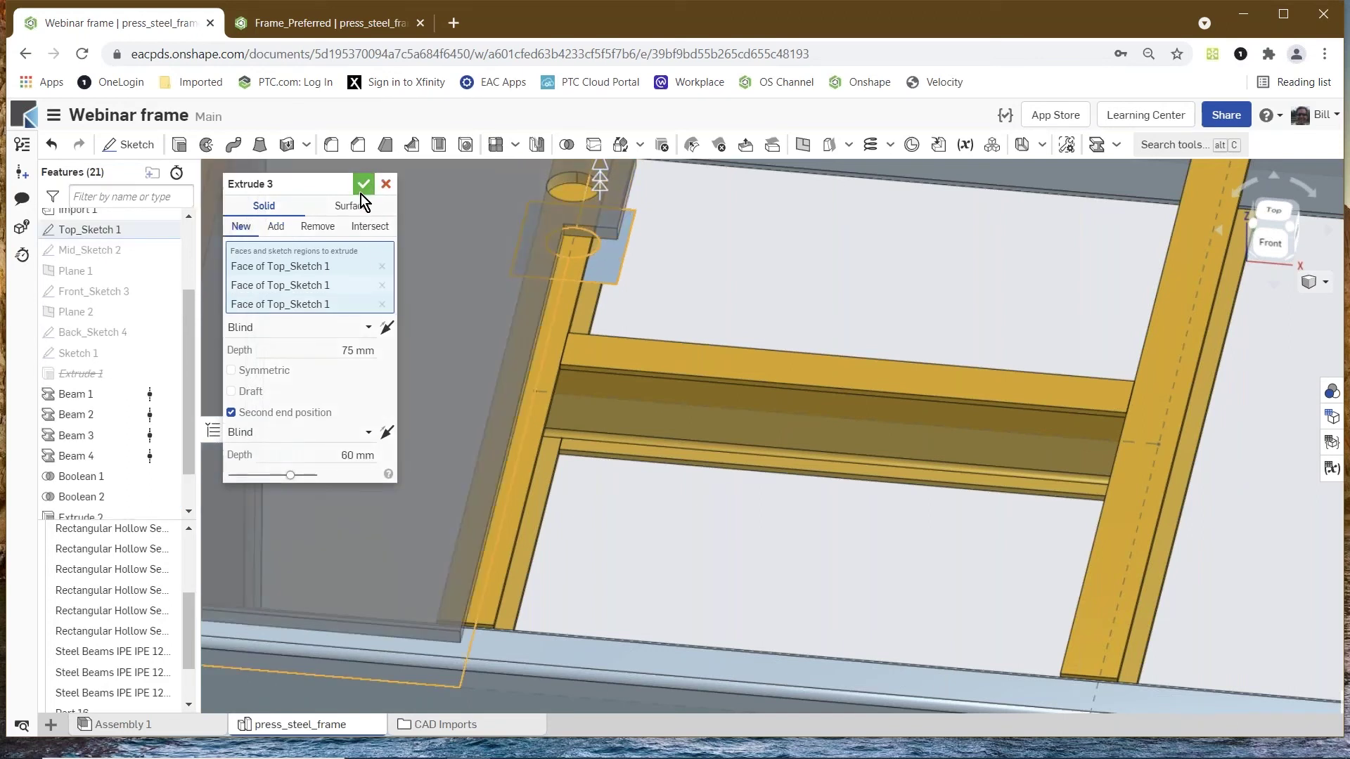
{"action": "left_click", "coordinate": [363, 185]}
- Undo the last plate extrusion
{"action": "scroll", "coordinate": [606, 396], "scroll_direction": "down", "scroll_amount": 5}
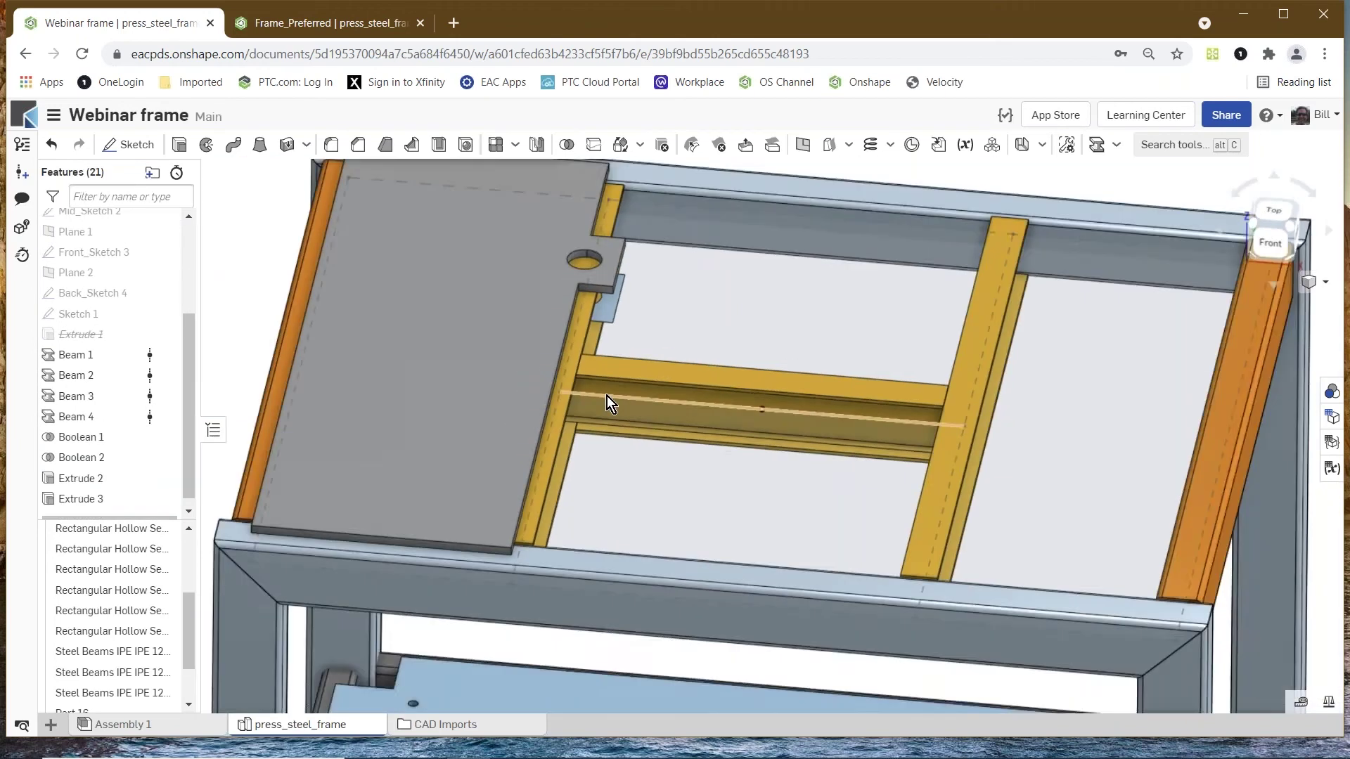
{"action": "scroll", "coordinate": [497, 364], "scroll_direction": "up", "scroll_amount": 2}
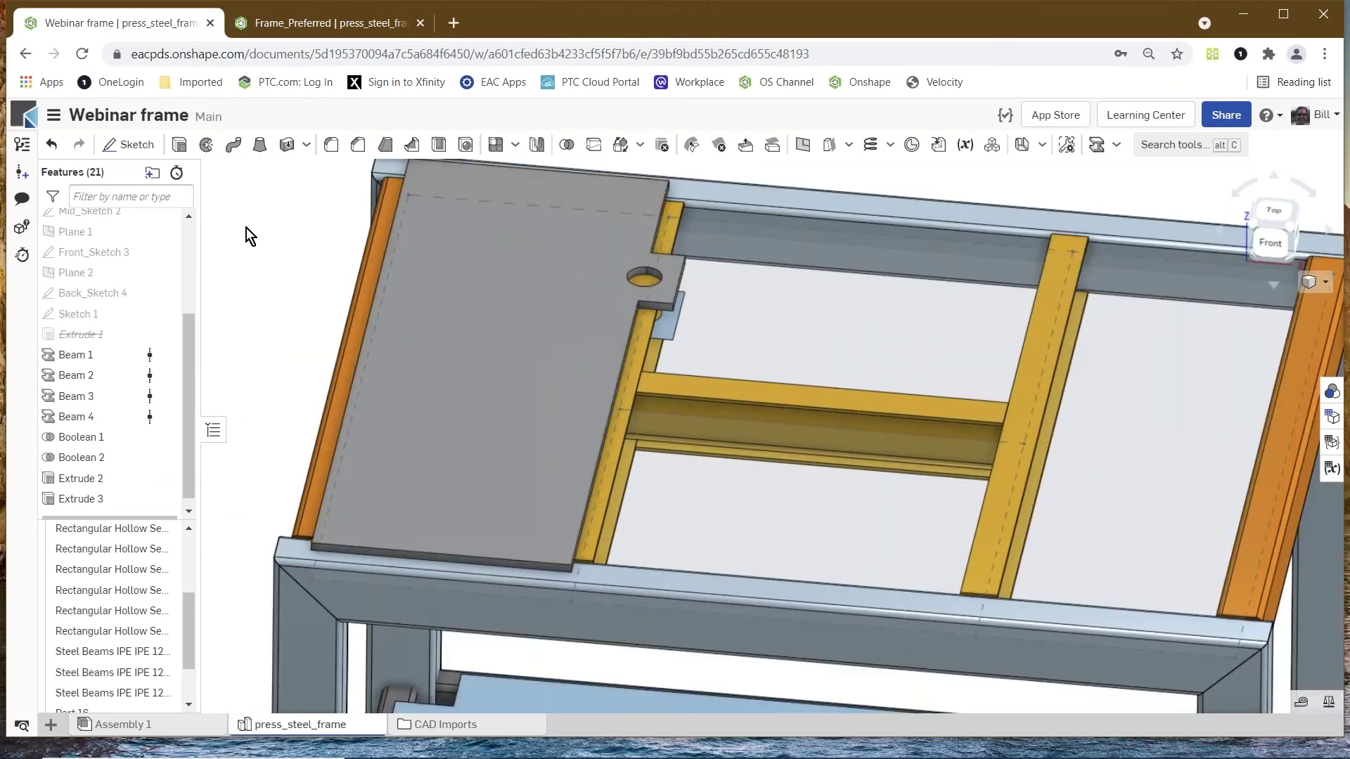
{"action": "left_click", "coordinate": [52, 147]}
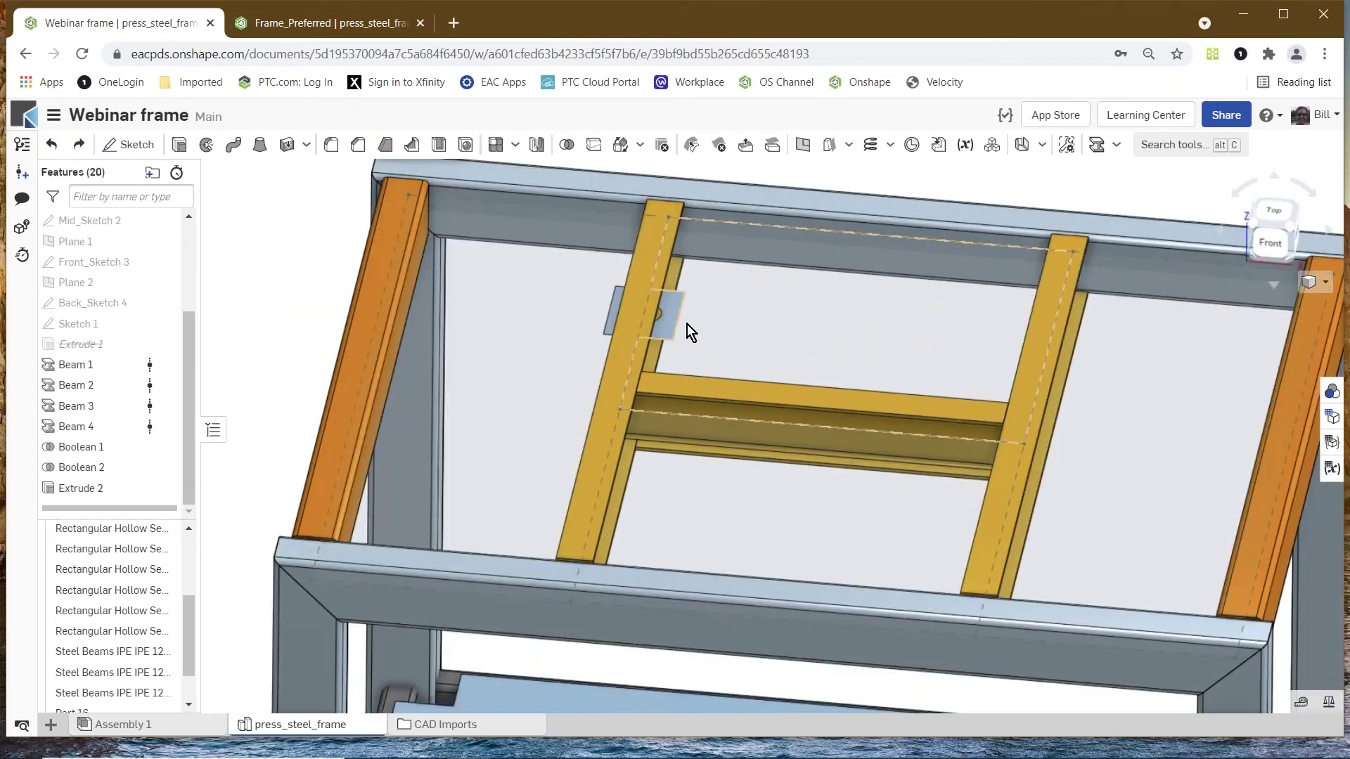
- Extrude both holed mounting plate faces of Top_Sketch 1 upward at the top IPE beam with a blind depth of 75 mm
{"action": "scroll", "coordinate": [687, 323], "scroll_direction": "up", "scroll_amount": 3}
{"action": "left_click", "coordinate": [659, 295]}
{"action": "left_click", "coordinate": [577, 281]}
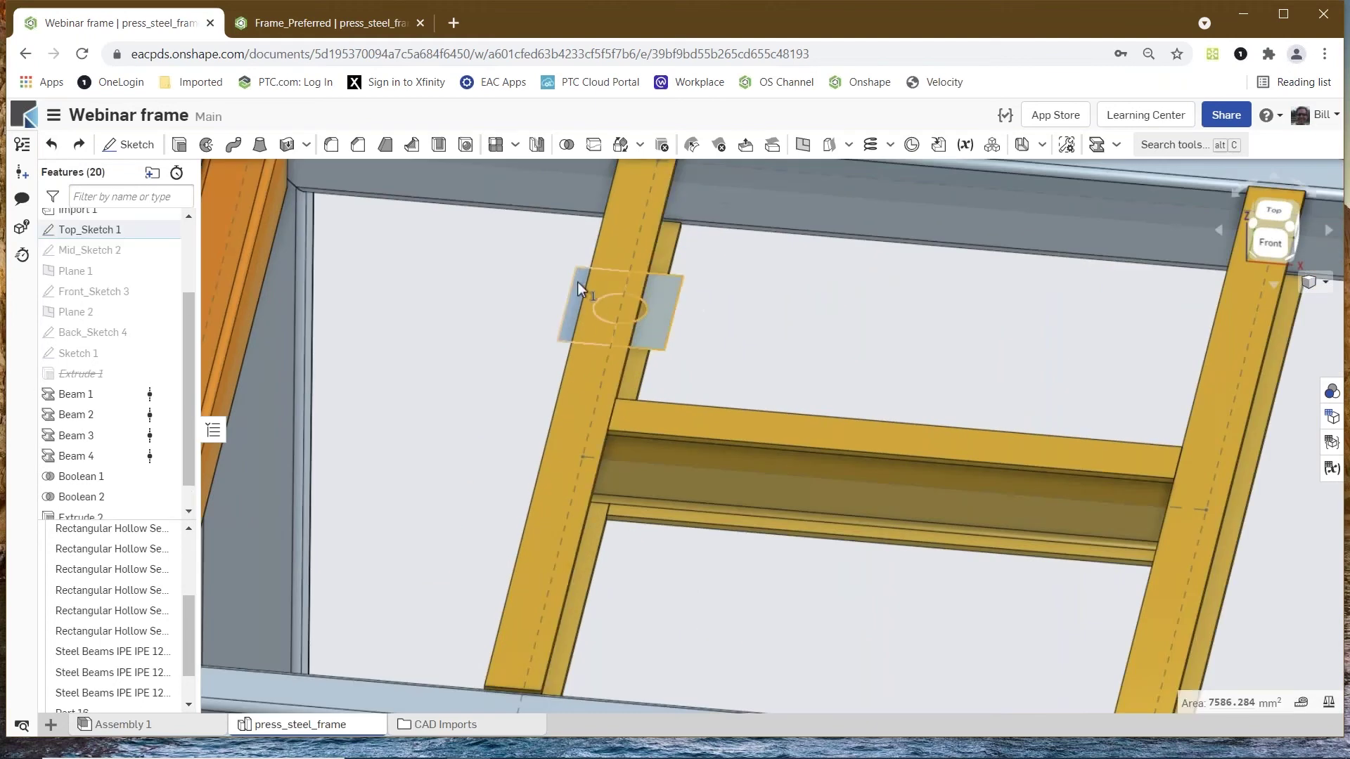
{"action": "left_click", "coordinate": [181, 146]}
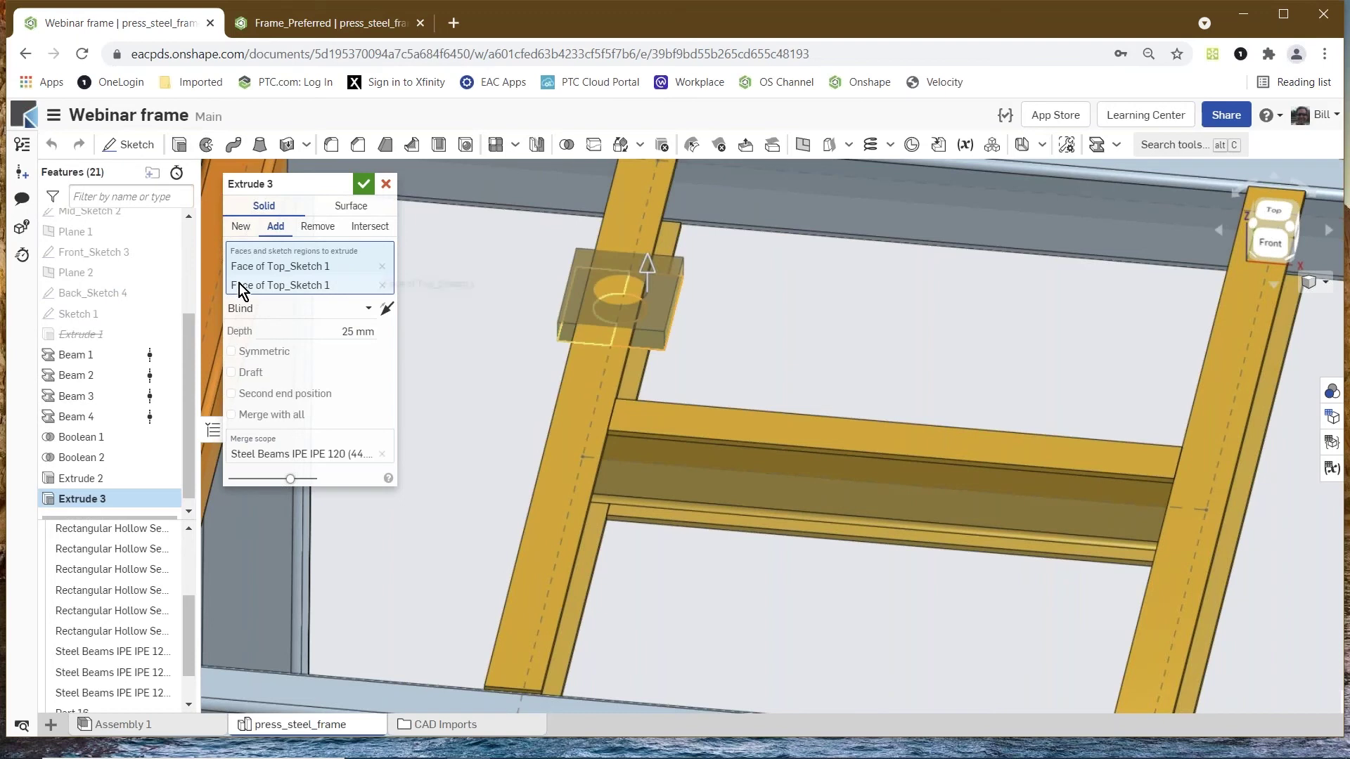
{"action": "left_click", "coordinate": [334, 330]}
{"action": "type", "text": "75"}
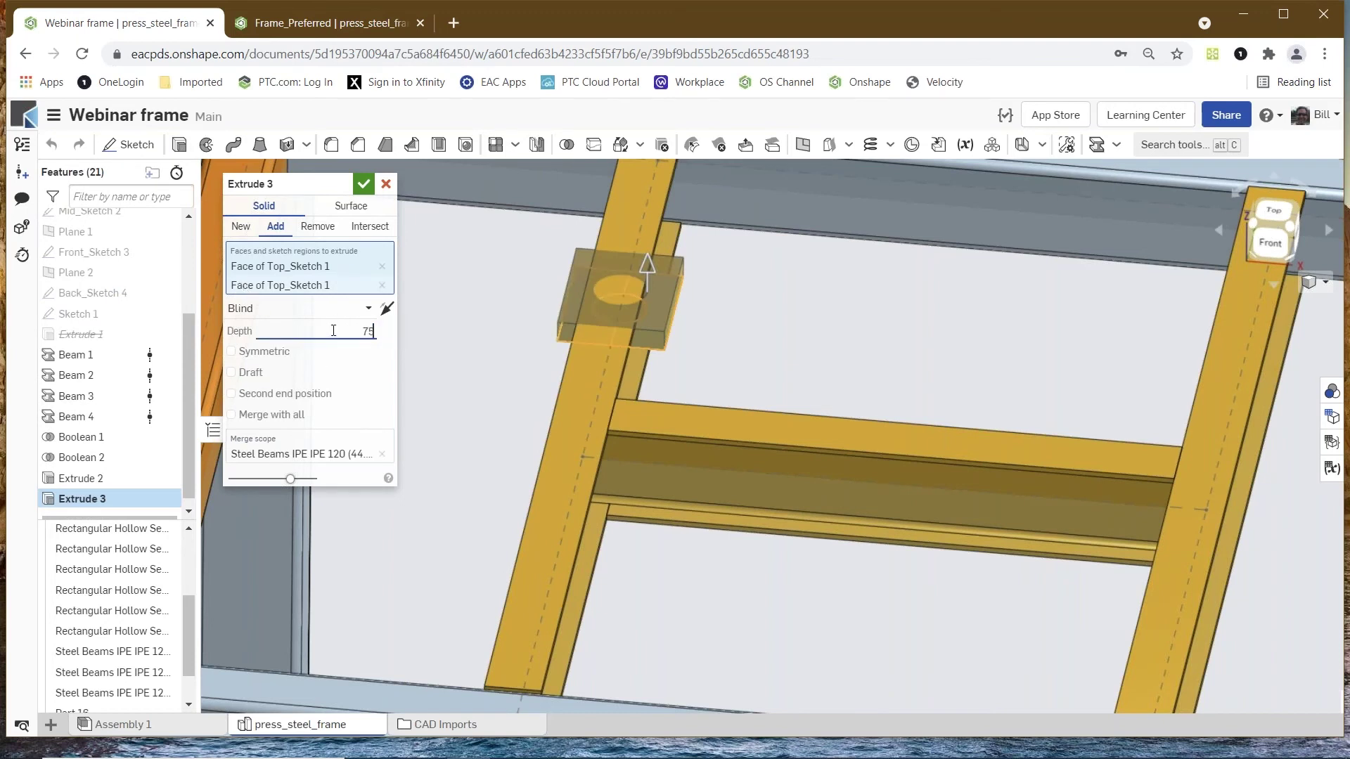
{"action": "key", "text": "Return"}
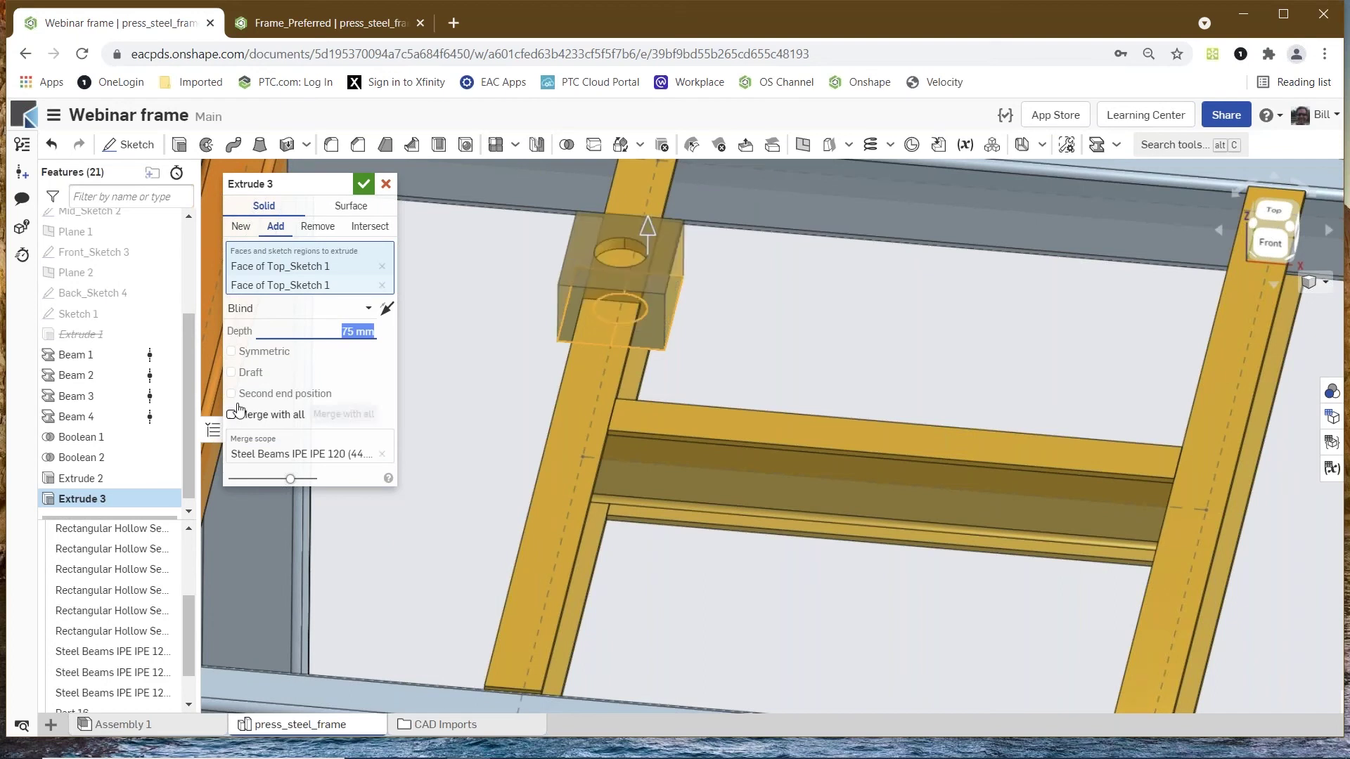
- Add a second end position to the mounting plate extrusion, flipped upward with a 60 mm blind depth, and accept the feature
{"action": "left_click", "coordinate": [231, 394]}
{"action": "left_click", "coordinate": [337, 443]}
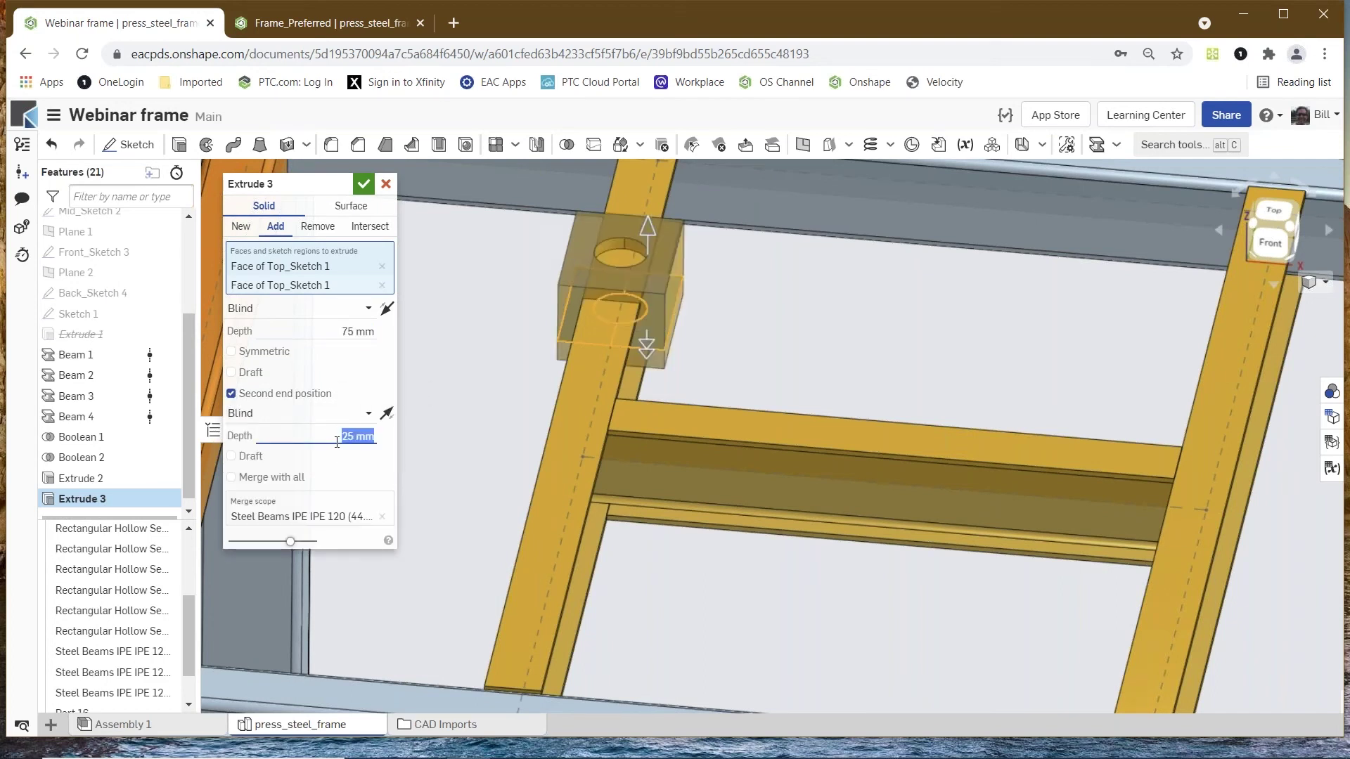
{"action": "left_click", "coordinate": [386, 426]}
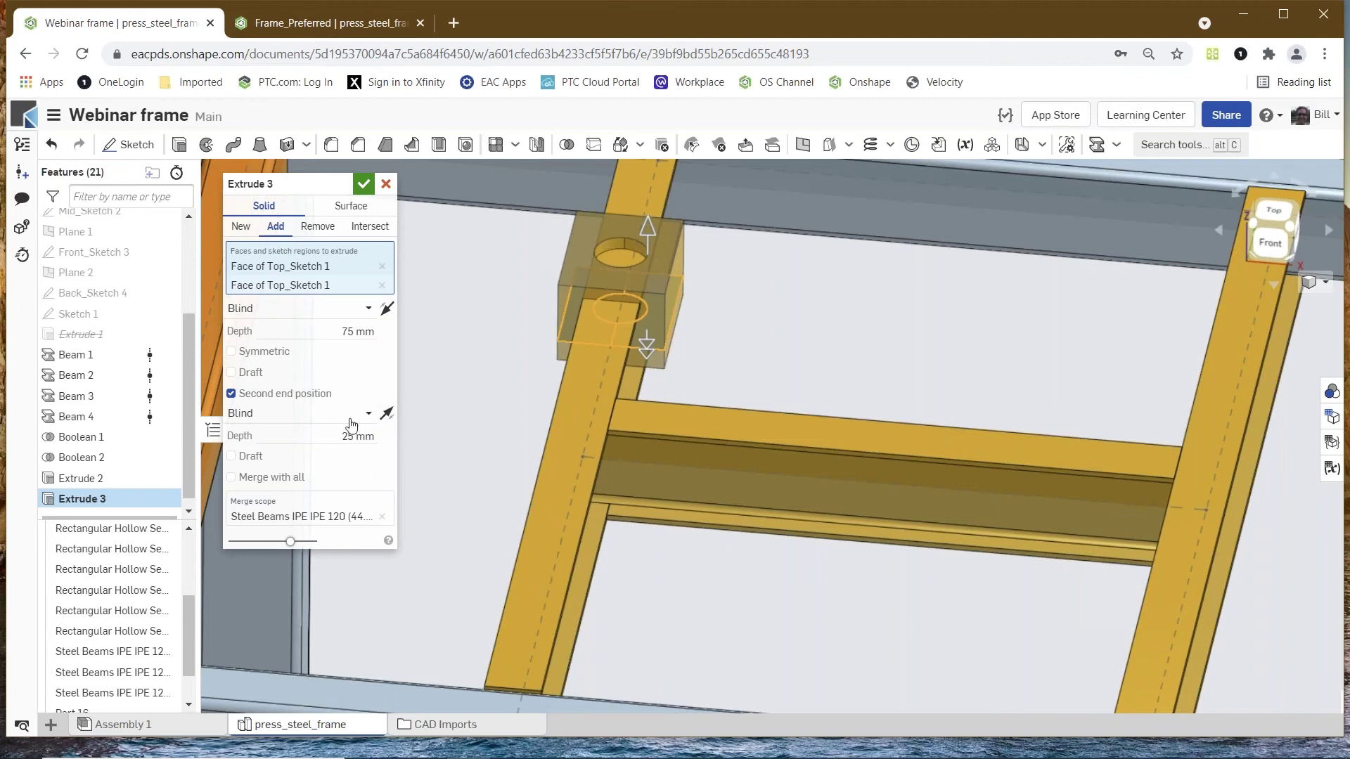
{"action": "left_click", "coordinate": [389, 416]}
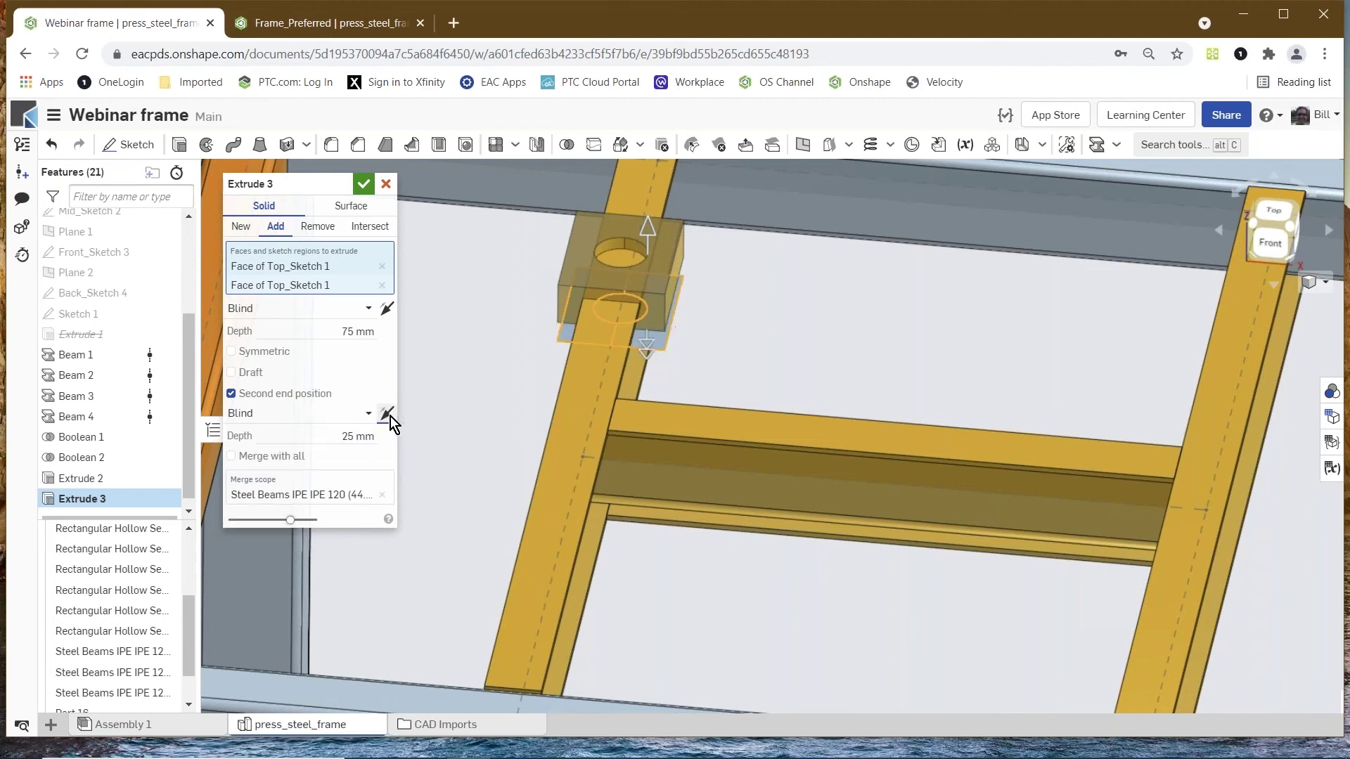
{"action": "left_click", "coordinate": [329, 436]}
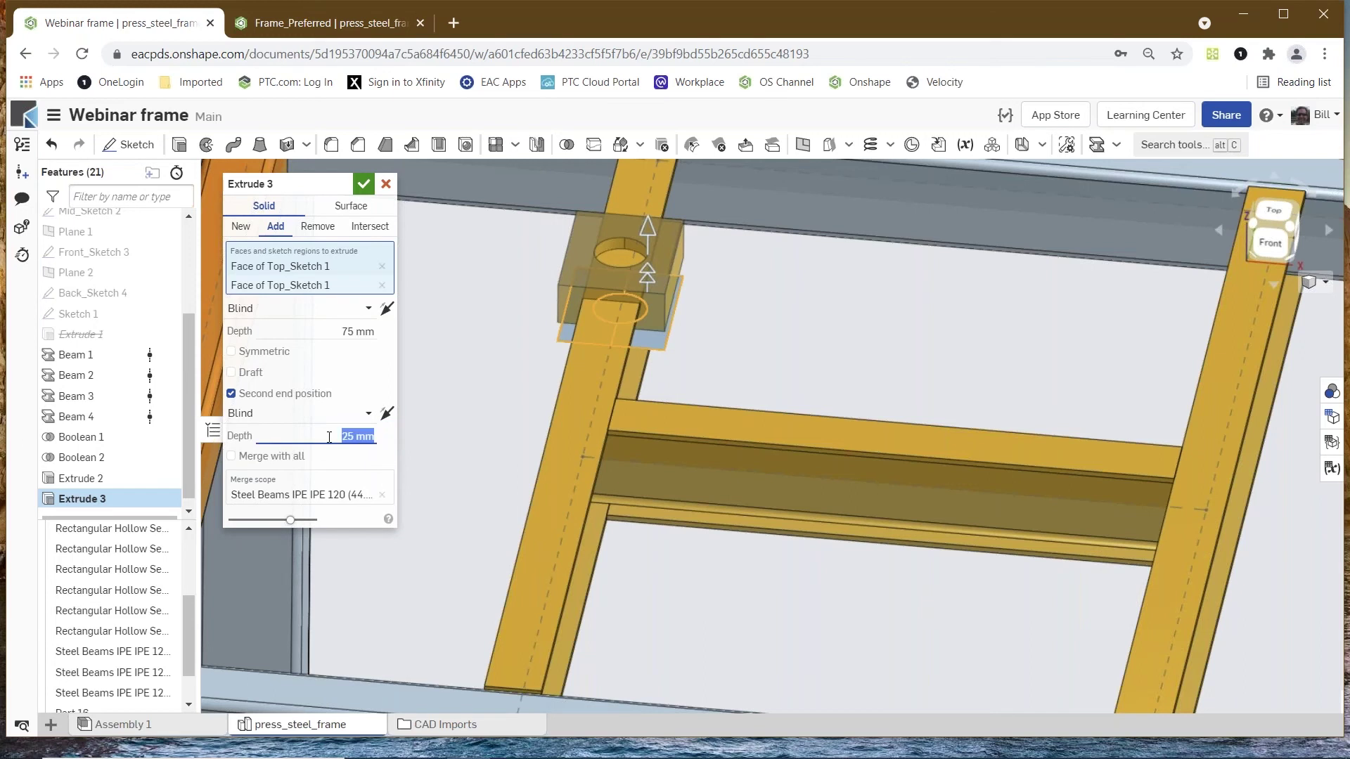
{"action": "type", "text": "60"}
{"action": "key", "text": "Return"}
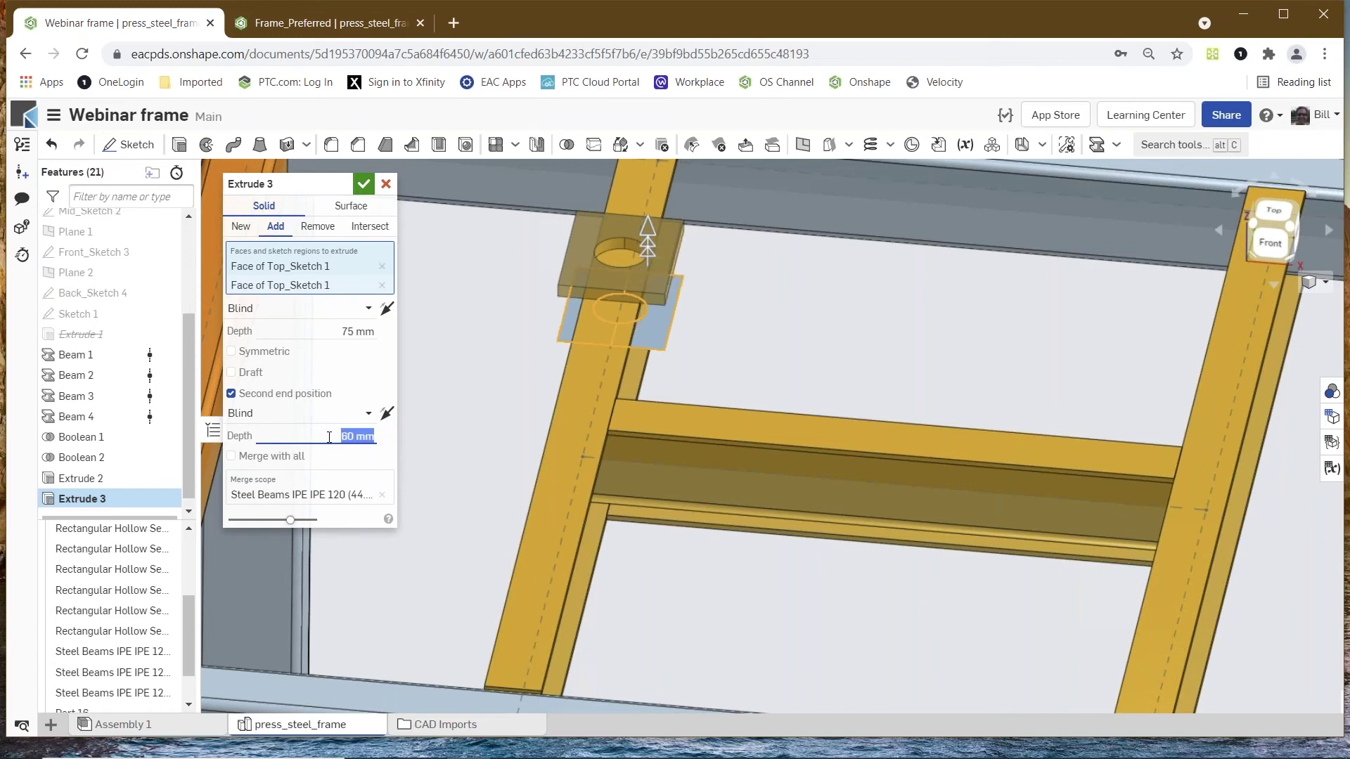
{"action": "left_click", "coordinate": [365, 184]}
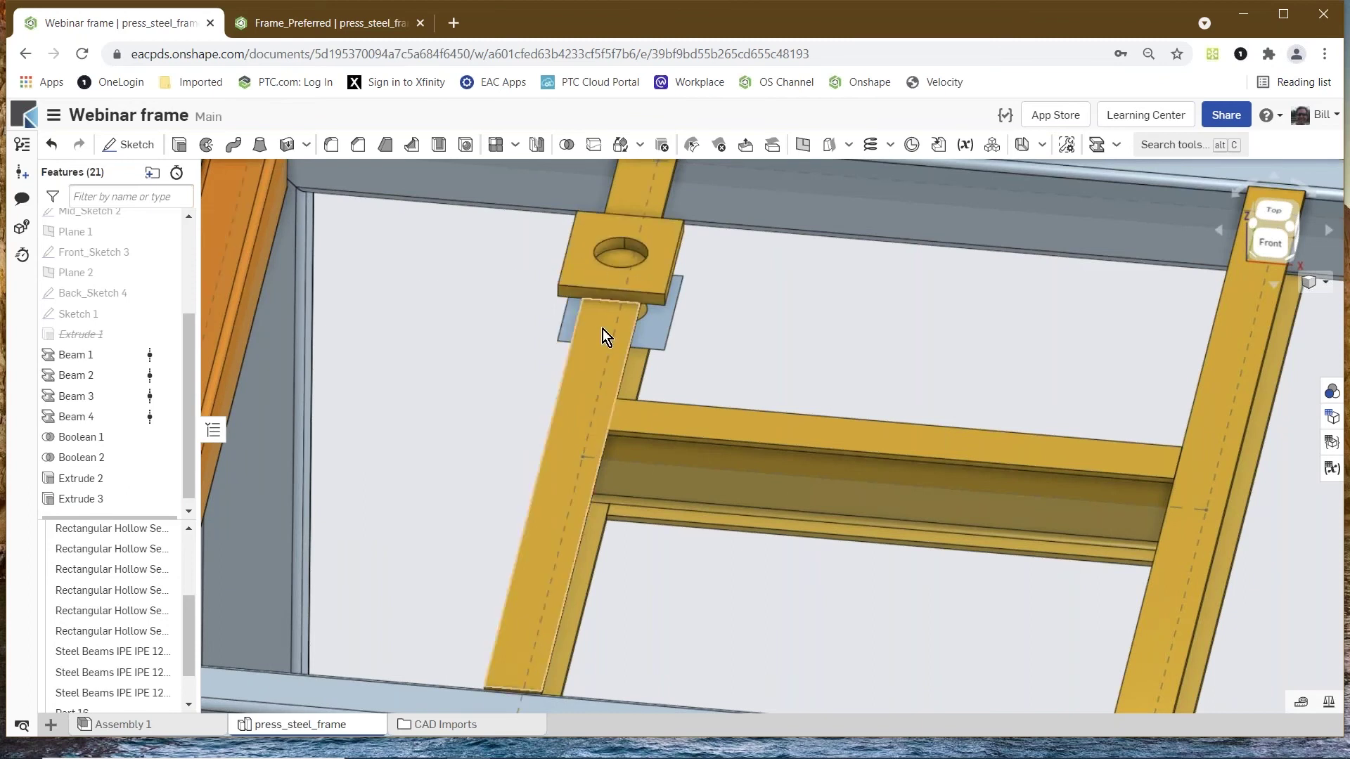
- Edit the mounting plate extrusion to create a new separate part instead of adding to the IPE beam
{"action": "double_click", "coordinate": [96, 501]}
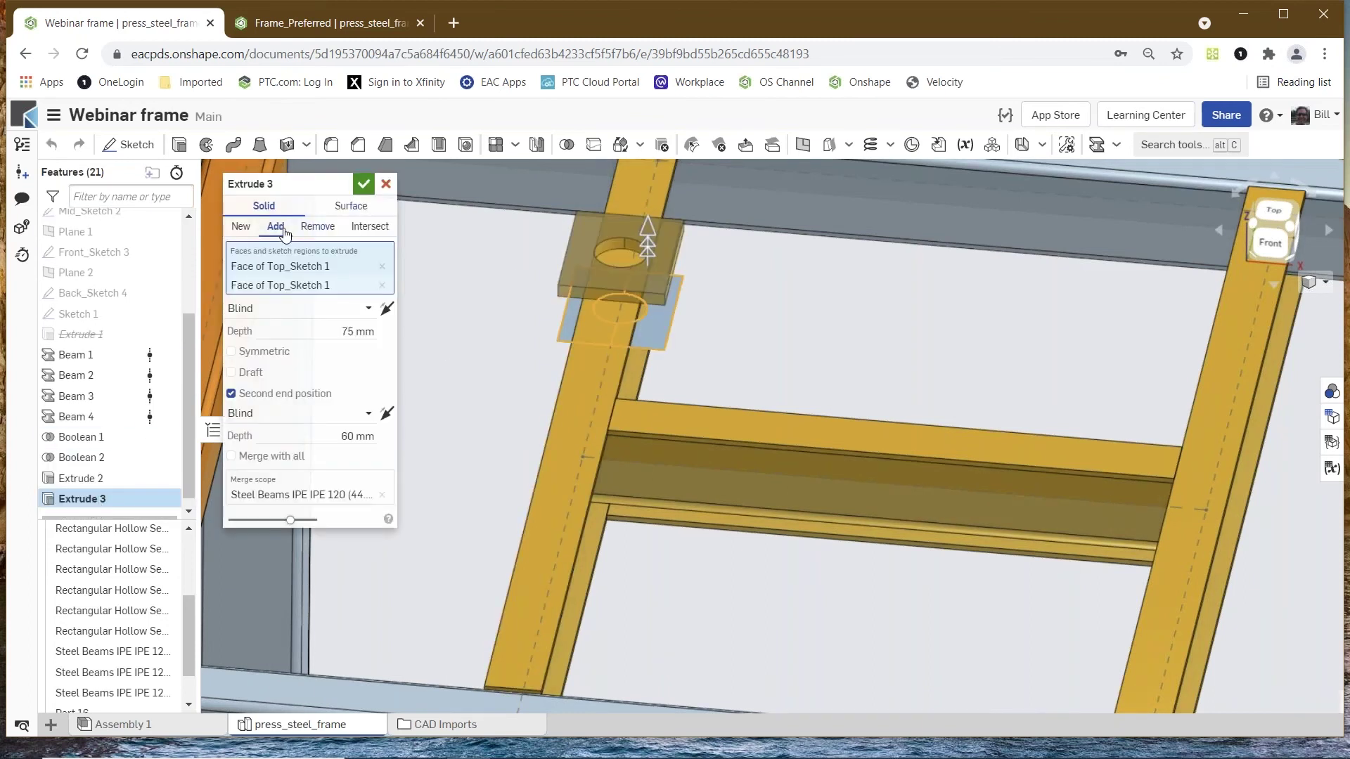
{"action": "left_click", "coordinate": [241, 225]}
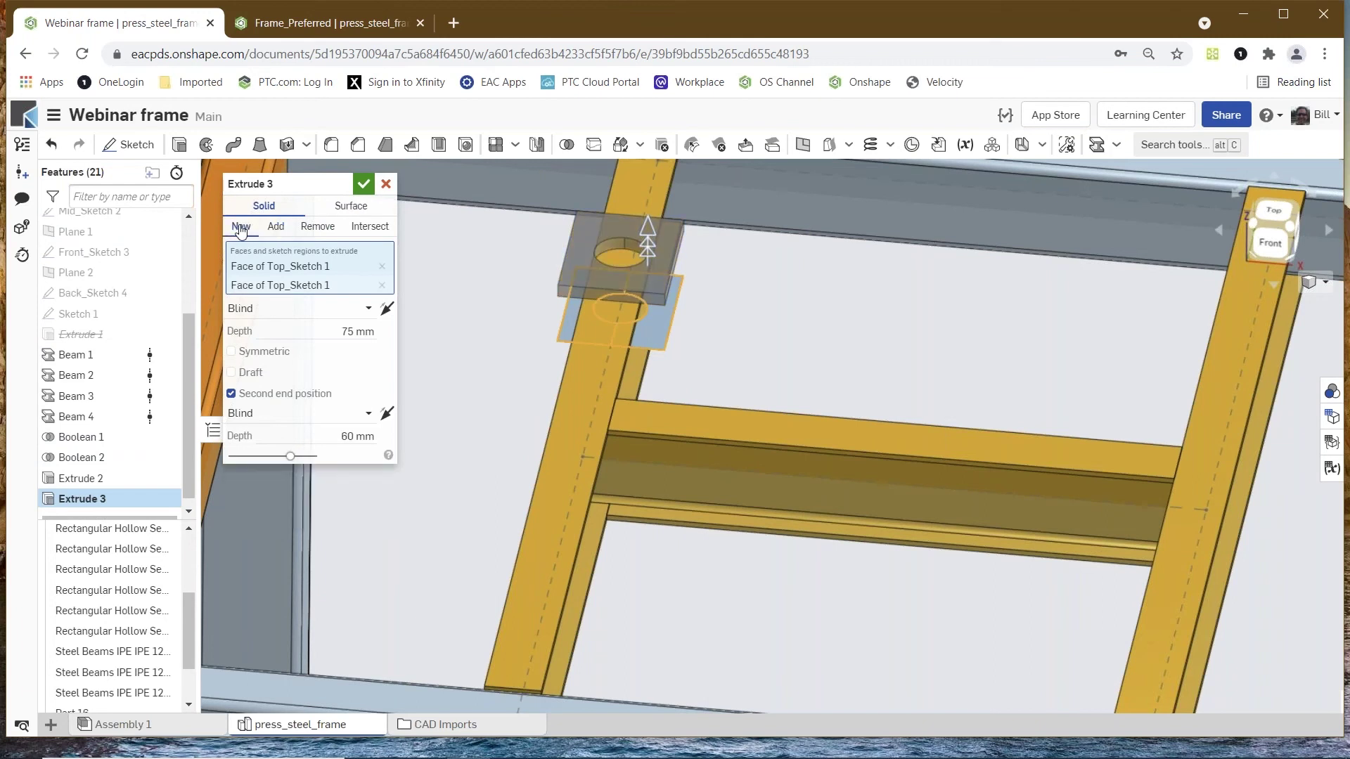
{"action": "left_click", "coordinate": [364, 184]}
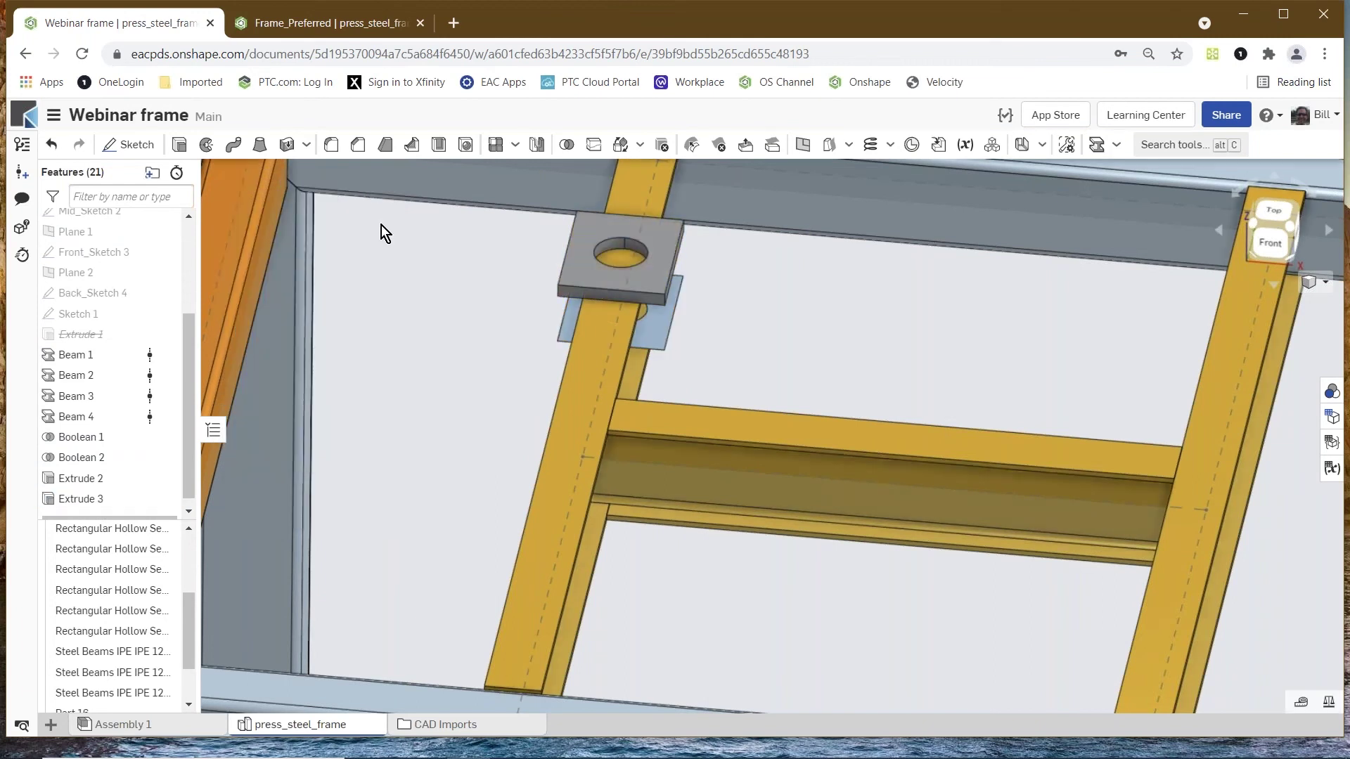
{"action": "scroll", "coordinate": [436, 376], "scroll_direction": "up", "scroll_amount": 3}
{"action": "right_click_drag", "start_coordinate": [436, 391], "coordinate": [496, 387]}
{"action": "scroll", "coordinate": [120, 639], "scroll_direction": "down", "scroll_amount": 2}
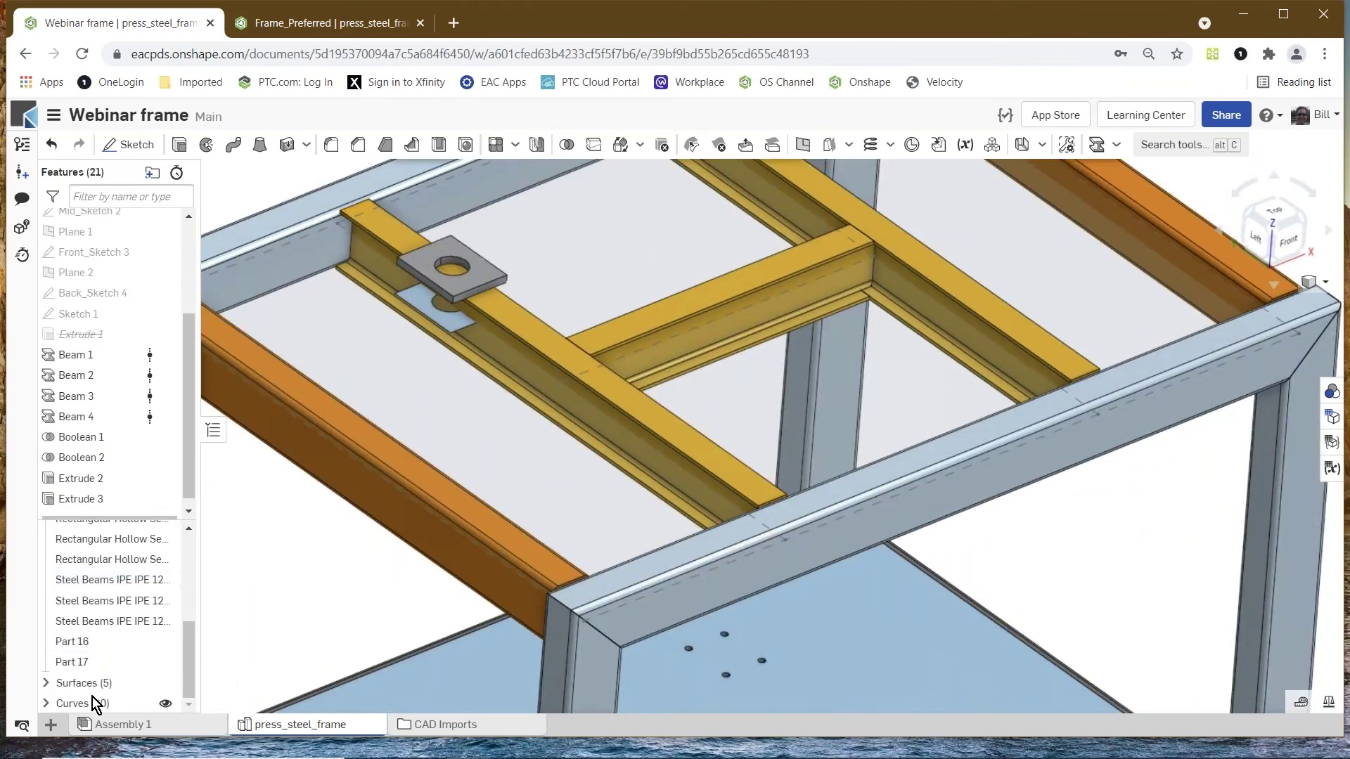
- Set up a linear part pattern of the mounting plate along the front-to-back IPE beam's edge, with 2 instances 600 mm apart
{"action": "scroll", "coordinate": [336, 584], "scroll_direction": "up", "scroll_amount": 5}
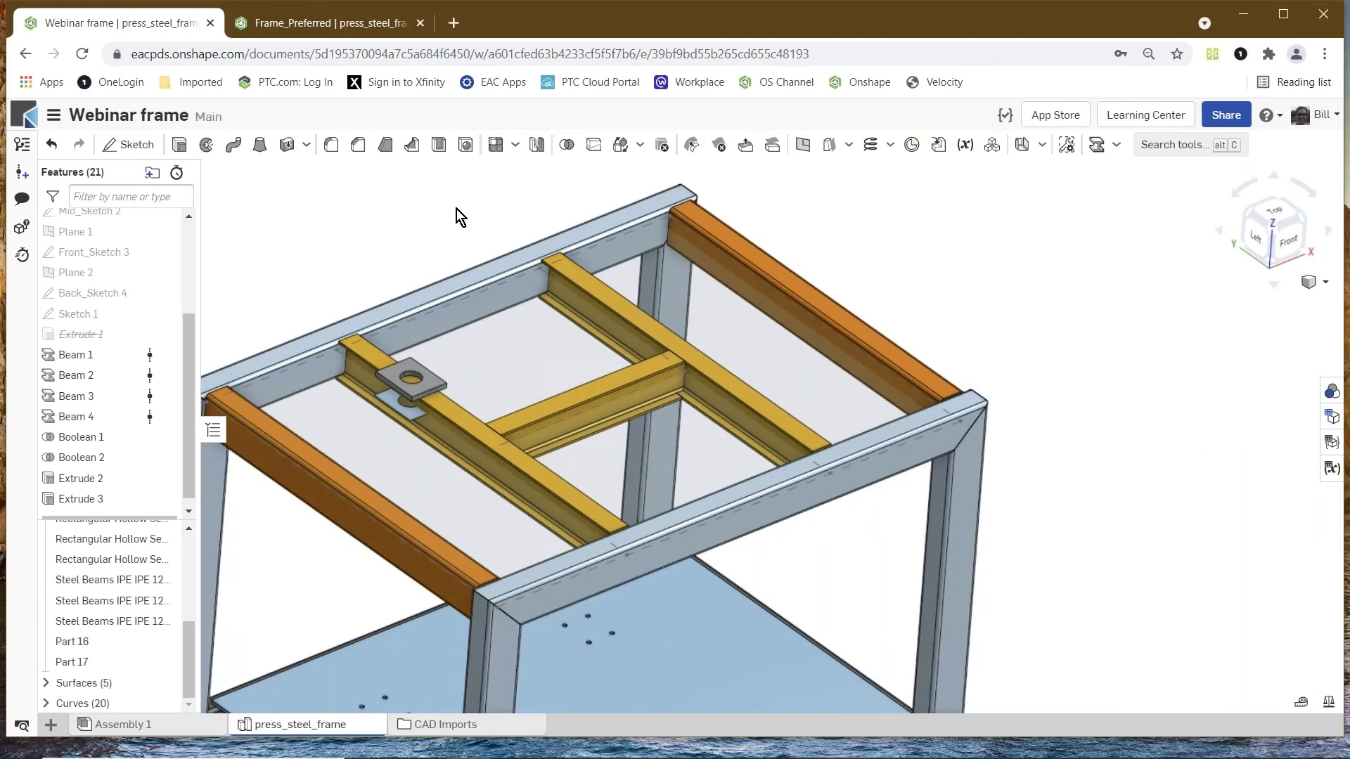
{"action": "left_click", "coordinate": [495, 145]}
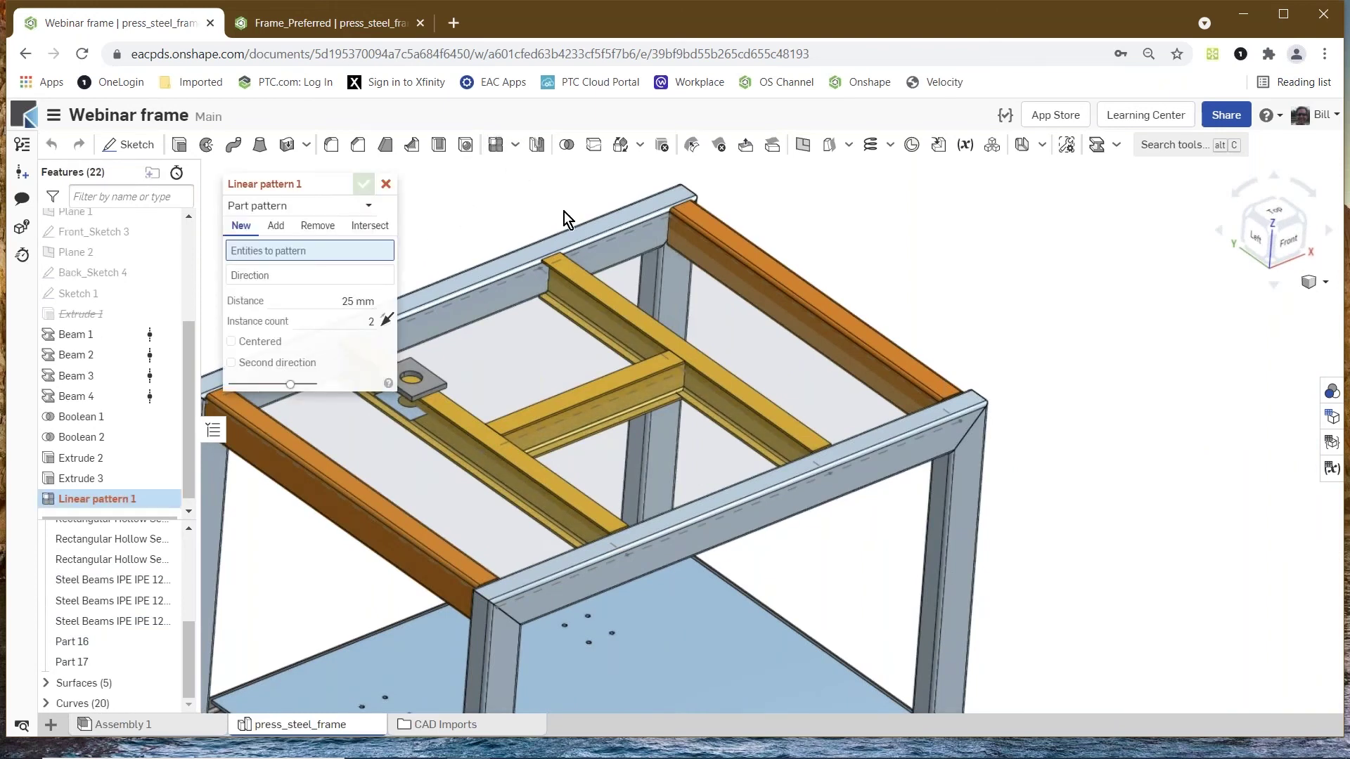
{"action": "scroll", "coordinate": [676, 319], "scroll_direction": "up", "scroll_amount": 2}
{"action": "scroll", "coordinate": [676, 319], "scroll_direction": "up", "scroll_amount": 1}
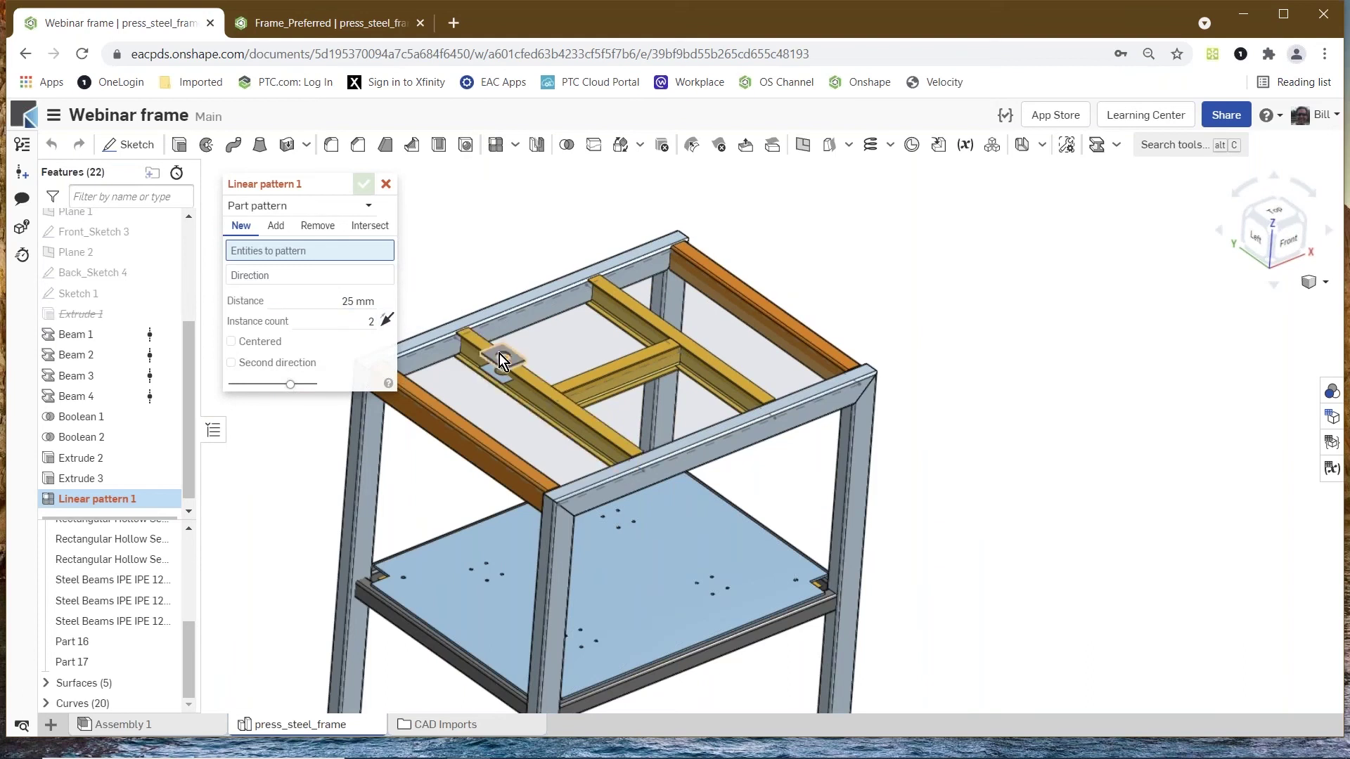
{"action": "scroll", "coordinate": [507, 364], "scroll_direction": "down", "scroll_amount": 1}
{"action": "scroll", "coordinate": [508, 369], "scroll_direction": "down", "scroll_amount": 3}
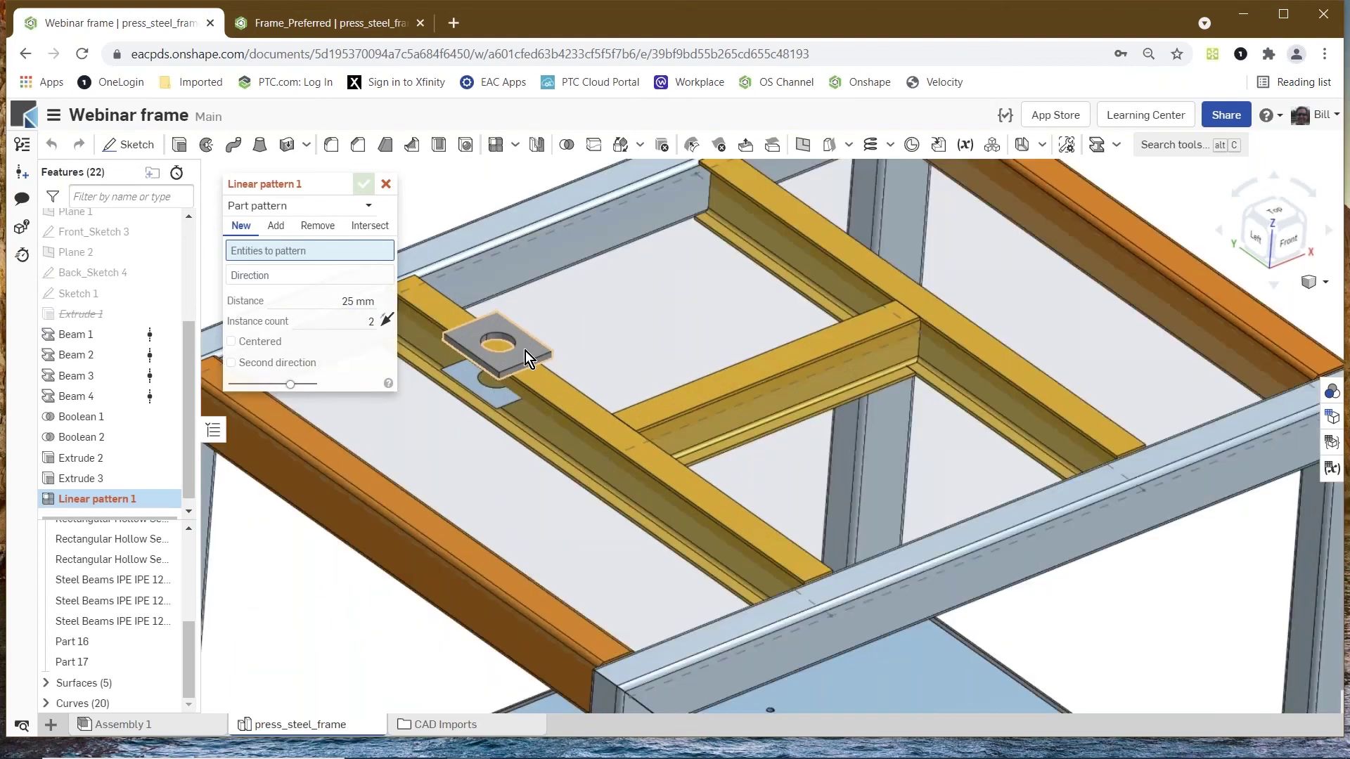
{"action": "left_click", "coordinate": [526, 352]}
{"action": "left_click", "coordinate": [293, 290]}
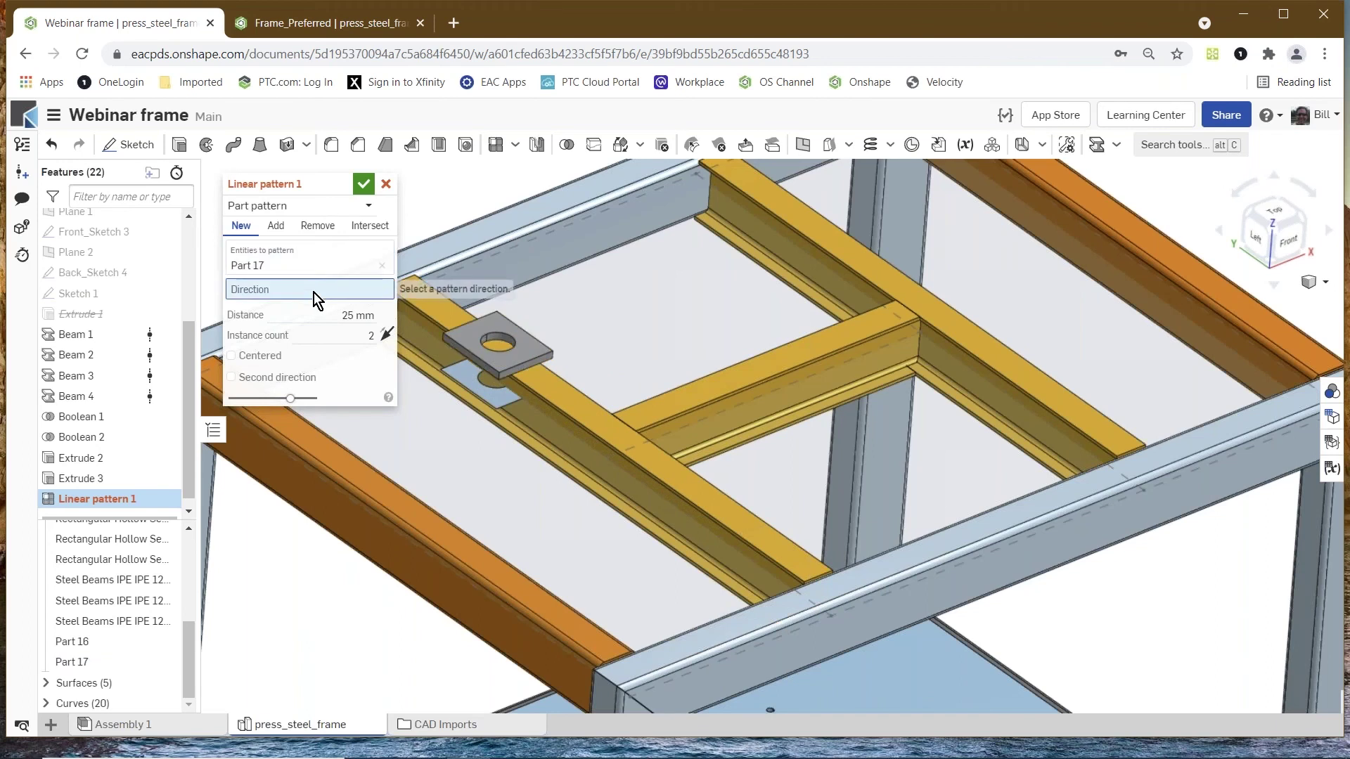
{"action": "left_click", "coordinate": [549, 396]}
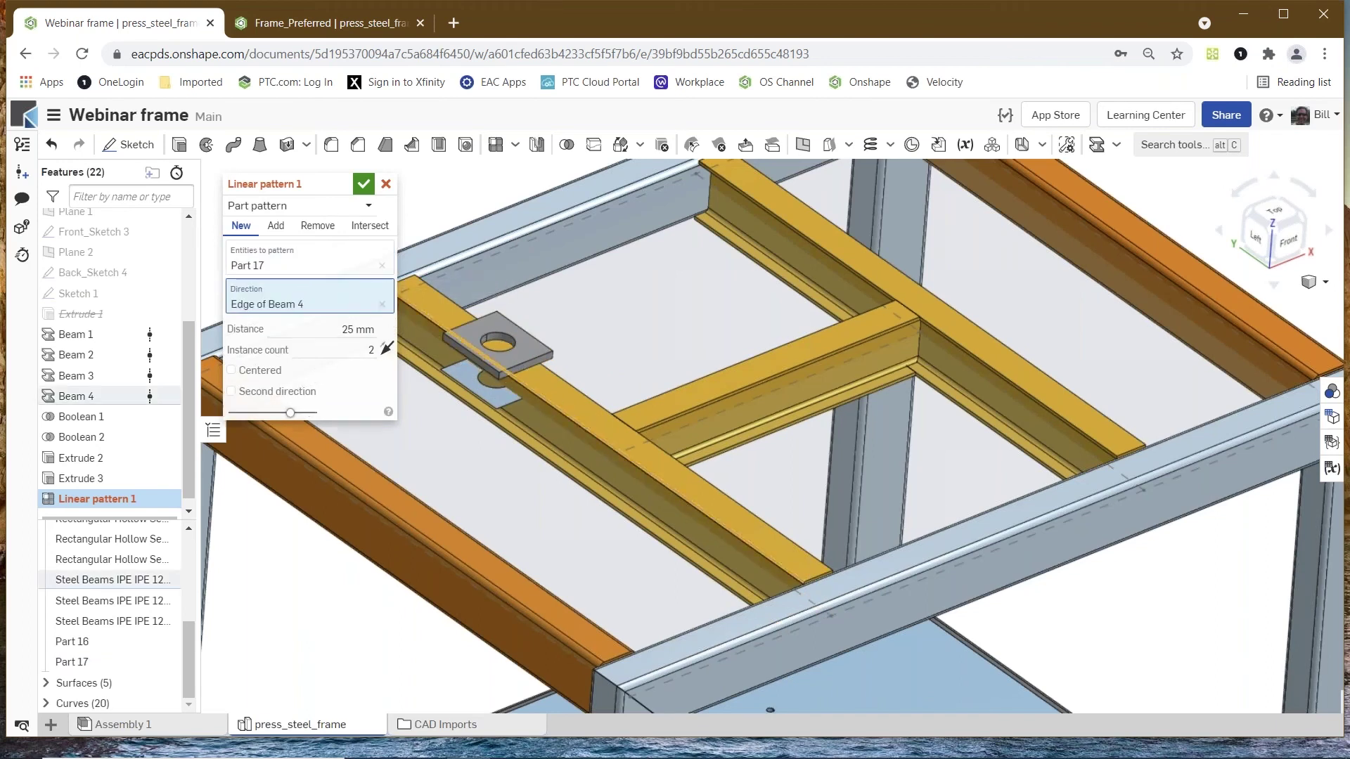
{"action": "left_click", "coordinate": [324, 331]}
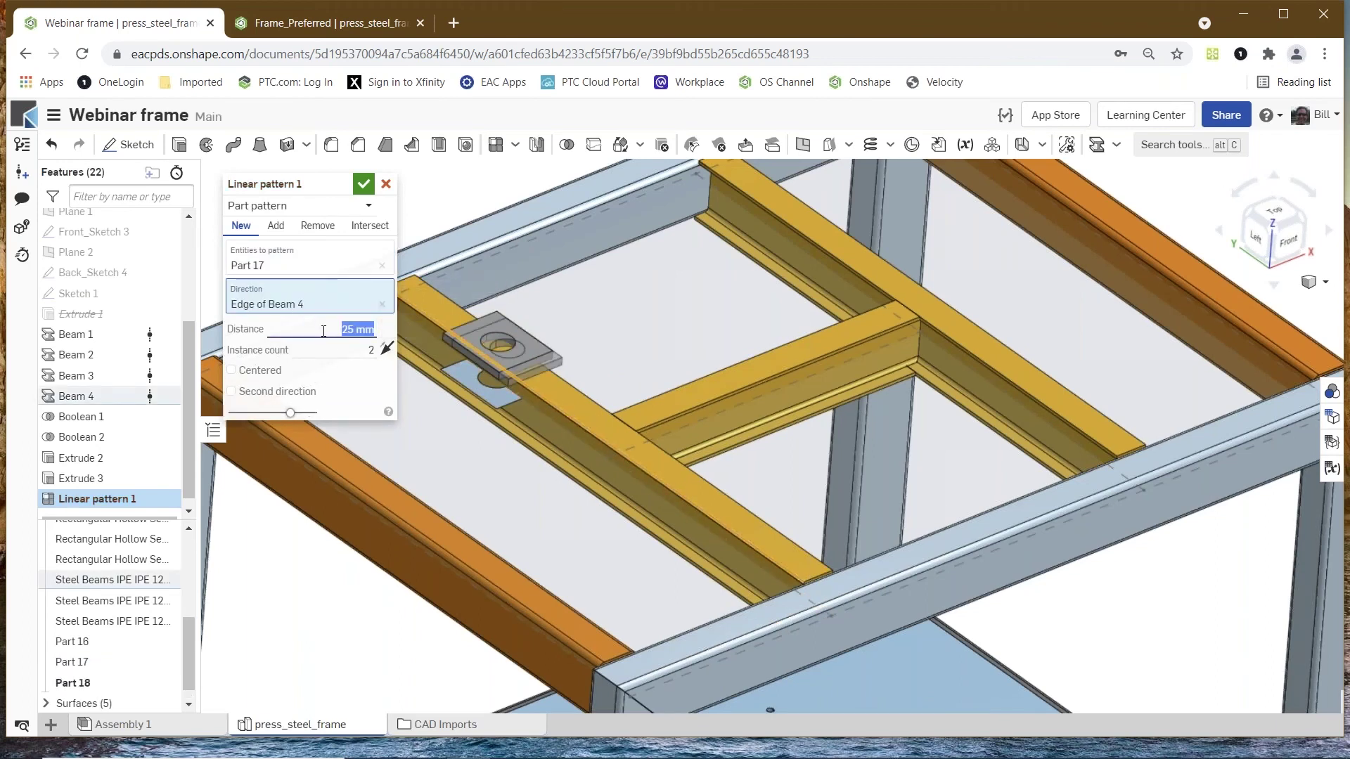
{"action": "type", "text": "600"}
{"action": "key", "text": "Return"}
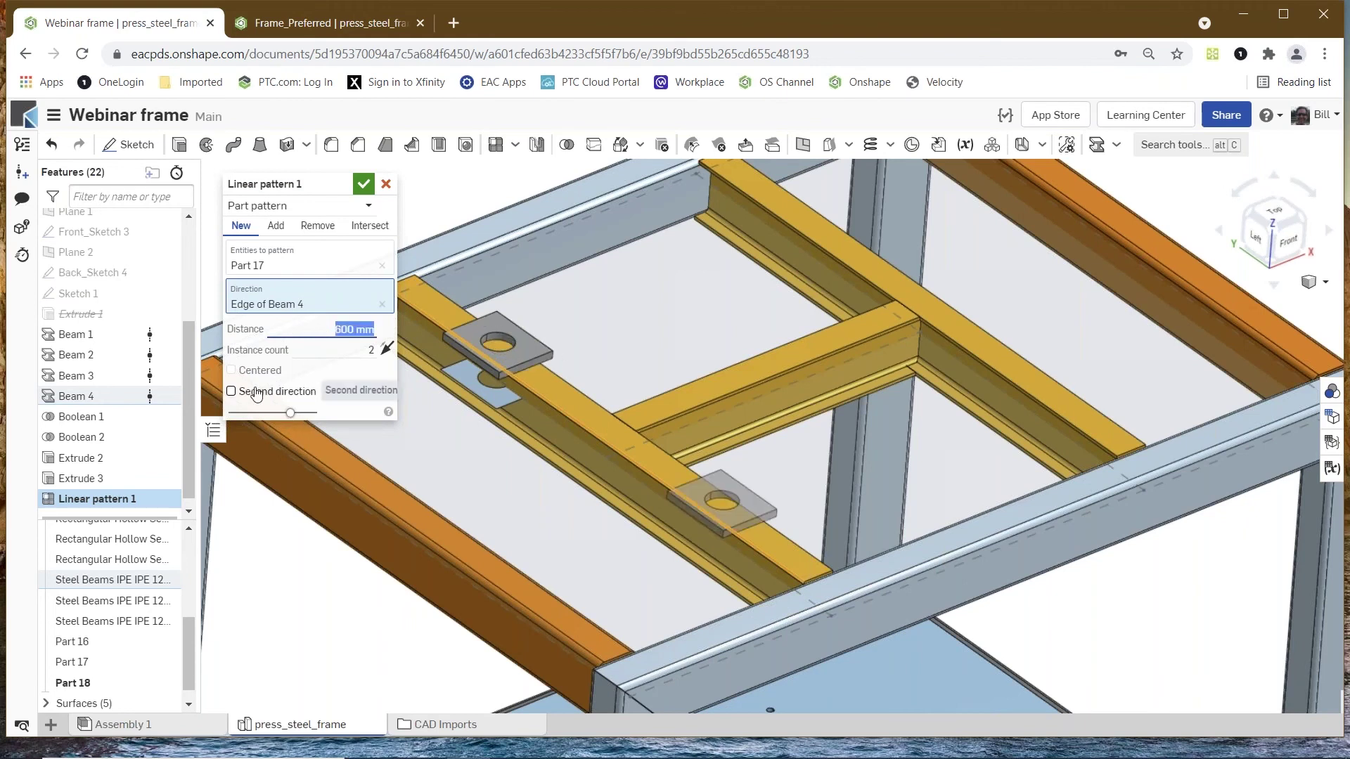
- Add a second pattern direction along the cross beam's edge with a 700 mm distance and 2 instances, and accept the pattern
{"action": "left_click", "coordinate": [232, 393]}
{"action": "left_click", "coordinate": [232, 393]}
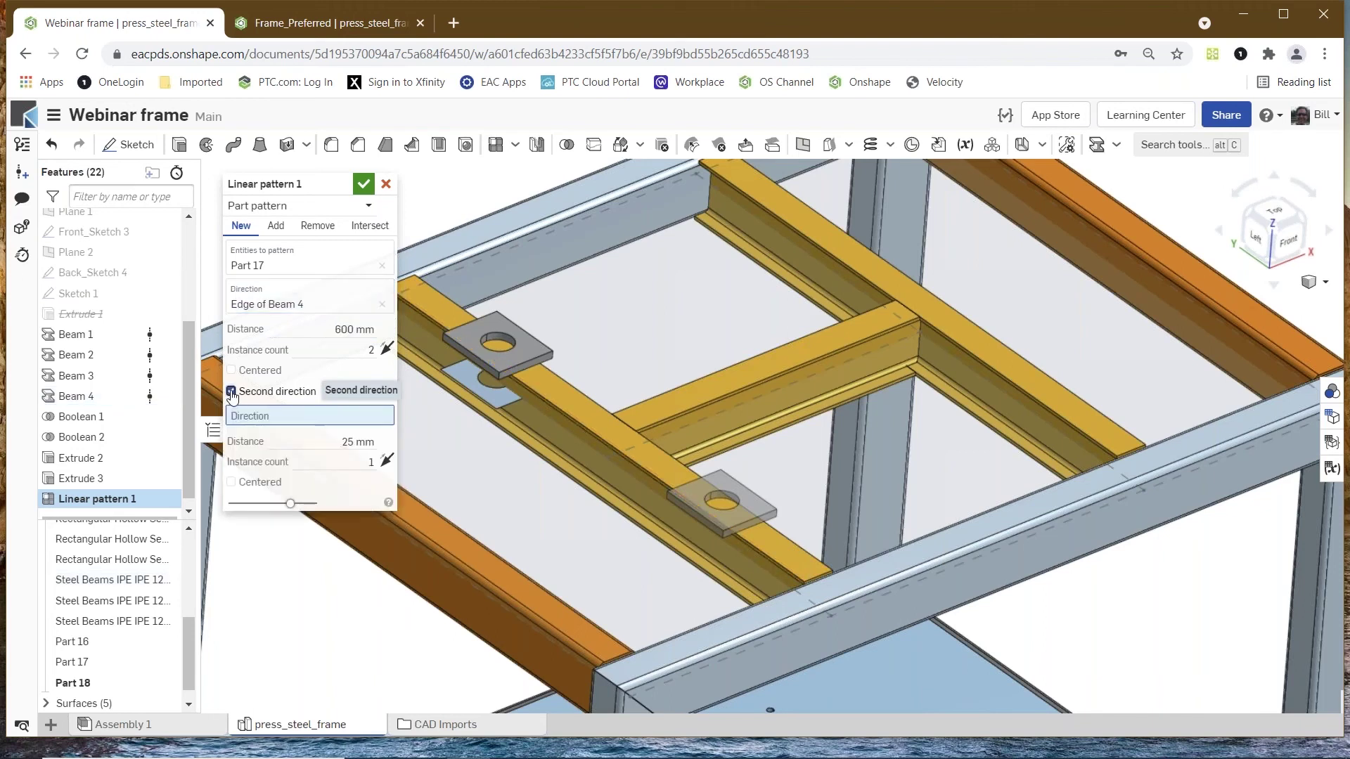
{"action": "left_click", "coordinate": [734, 393]}
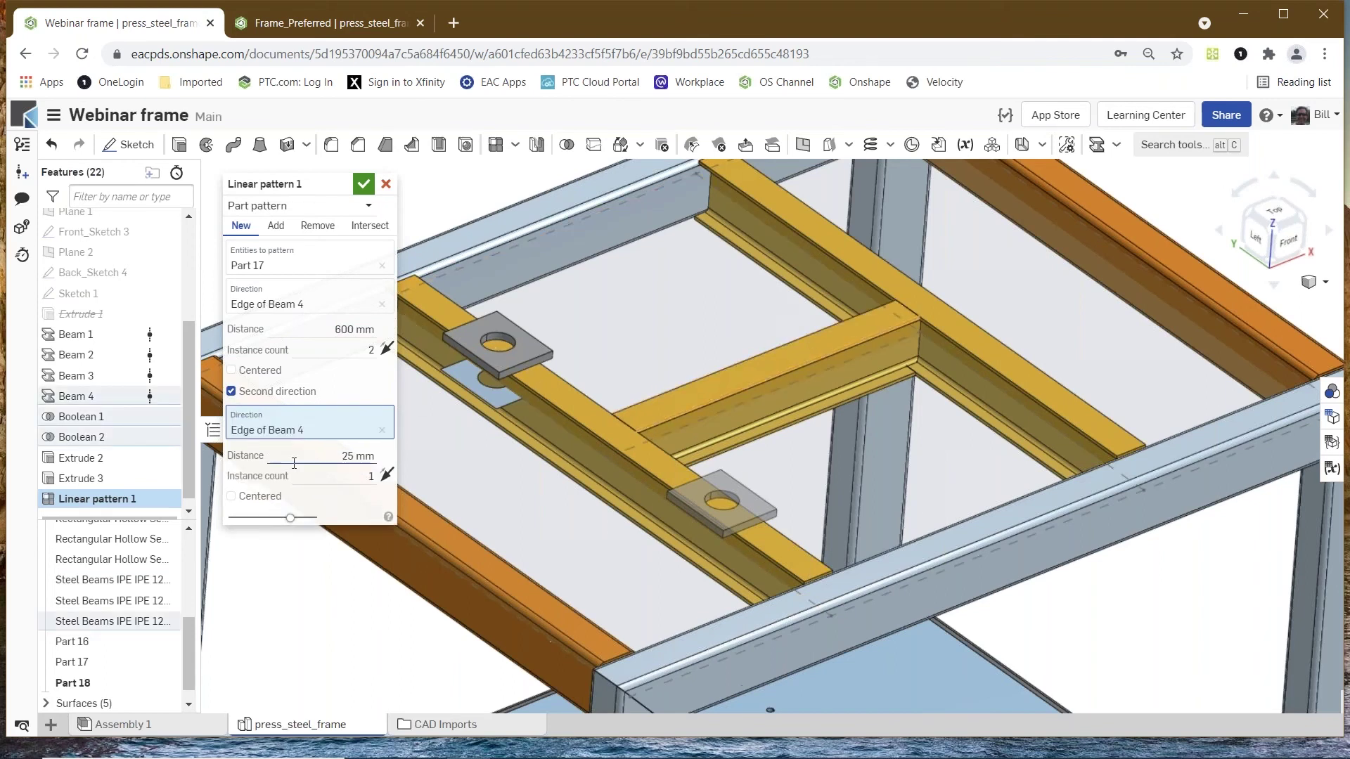
{"action": "left_click", "coordinate": [342, 458]}
{"action": "type", "text": "700"}
{"action": "left_click", "coordinate": [359, 476]}
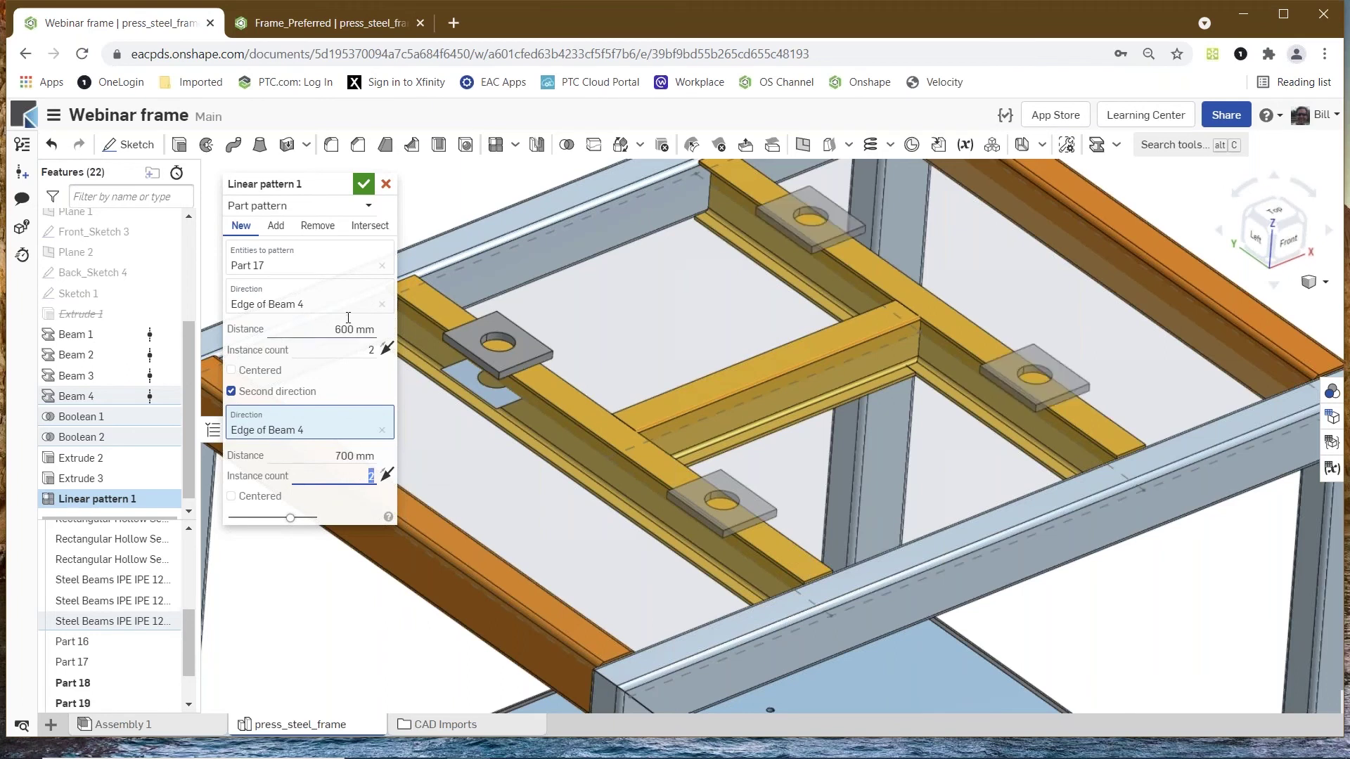
{"action": "left_click", "coordinate": [369, 182]}
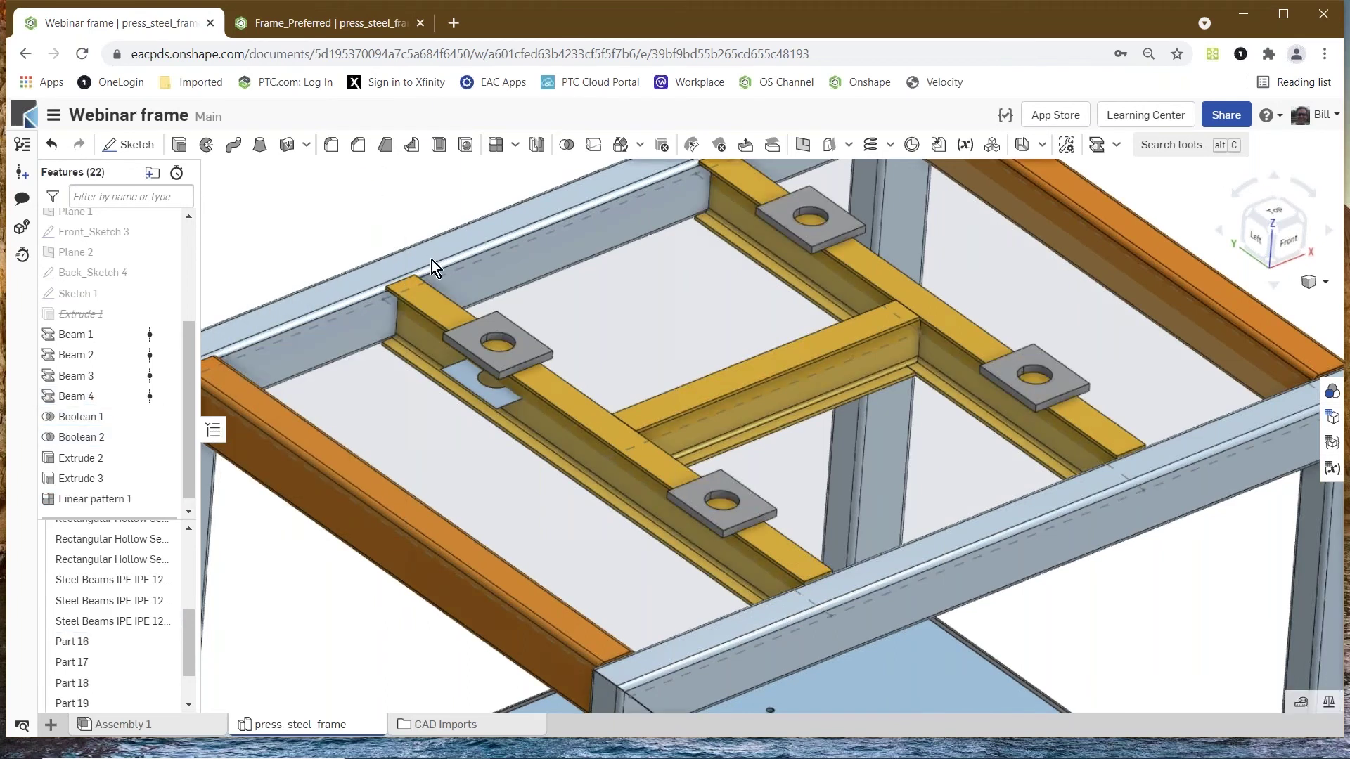
{"action": "scroll", "coordinate": [591, 368], "scroll_direction": "down", "scroll_amount": 5}
{"action": "right_click_drag", "start_coordinate": [602, 366], "coordinate": [585, 346]}
{"action": "scroll", "coordinate": [788, 458], "scroll_direction": "down", "scroll_amount": 3}
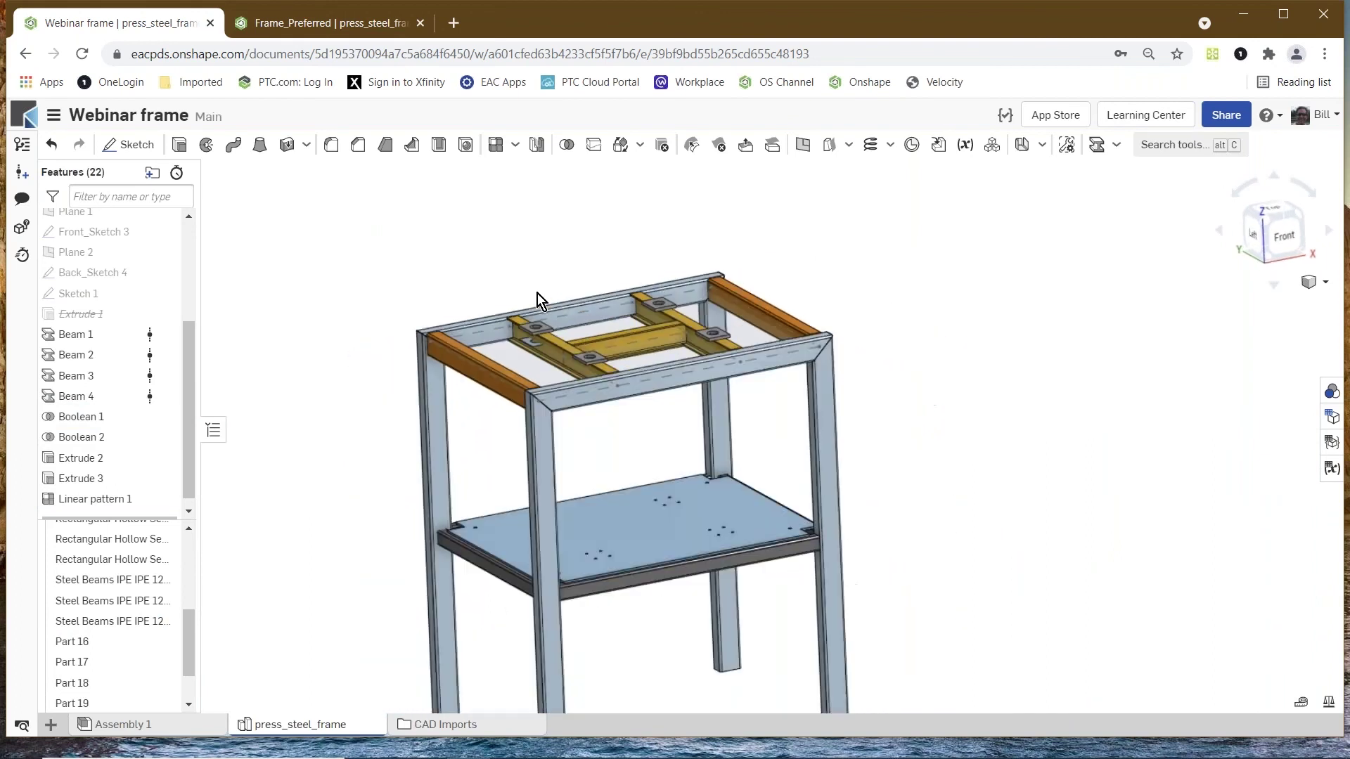
{"action": "right_click_drag", "start_coordinate": [788, 458], "coordinate": [844, 453]}
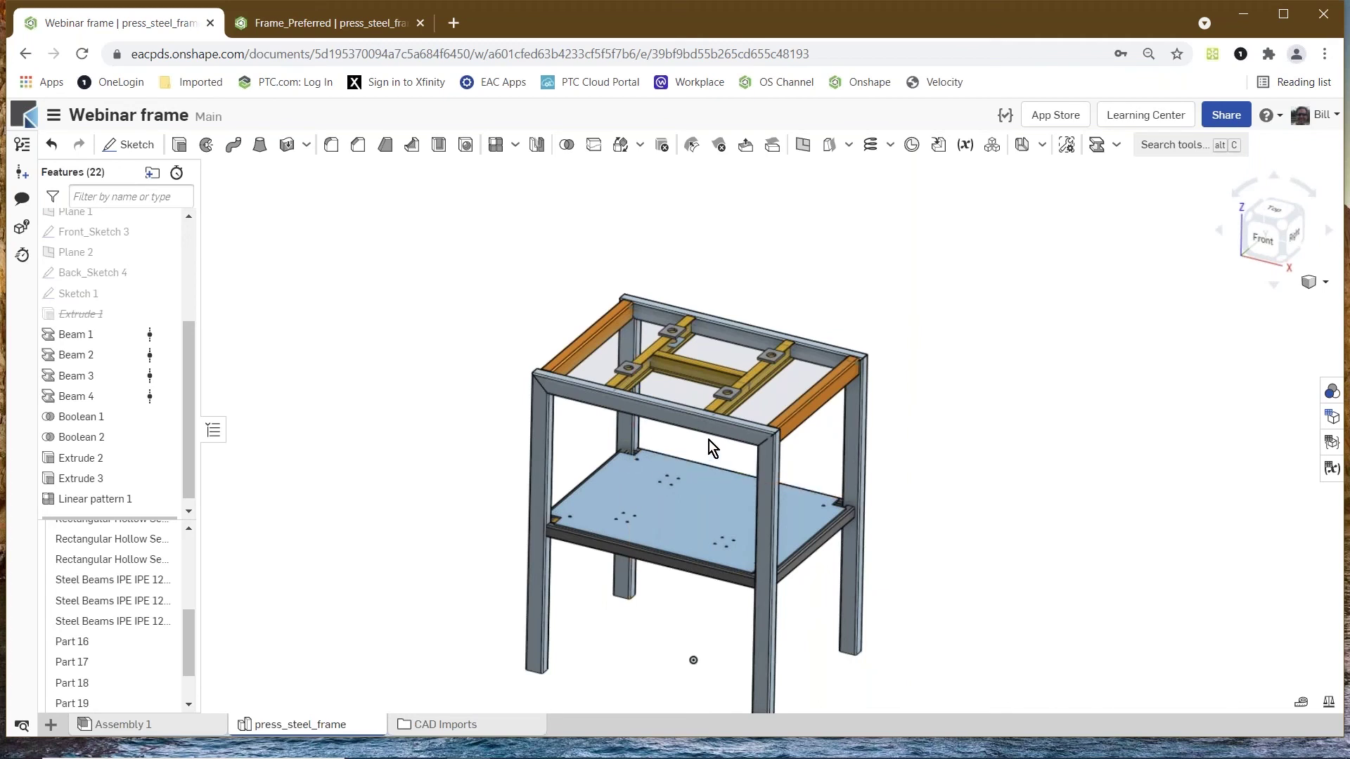
- Insert the entire press_steel_frame part studio into Assembly 1 and accept the insertion
{"action": "mouse_move", "coordinate": [708, 440]}
{"action": "right_mouse_down"}
{"action": "mouse_move", "coordinate": [702, 428]}
{"action": "mouse_move", "coordinate": [712, 447]}
{"action": "right_mouse_up"}
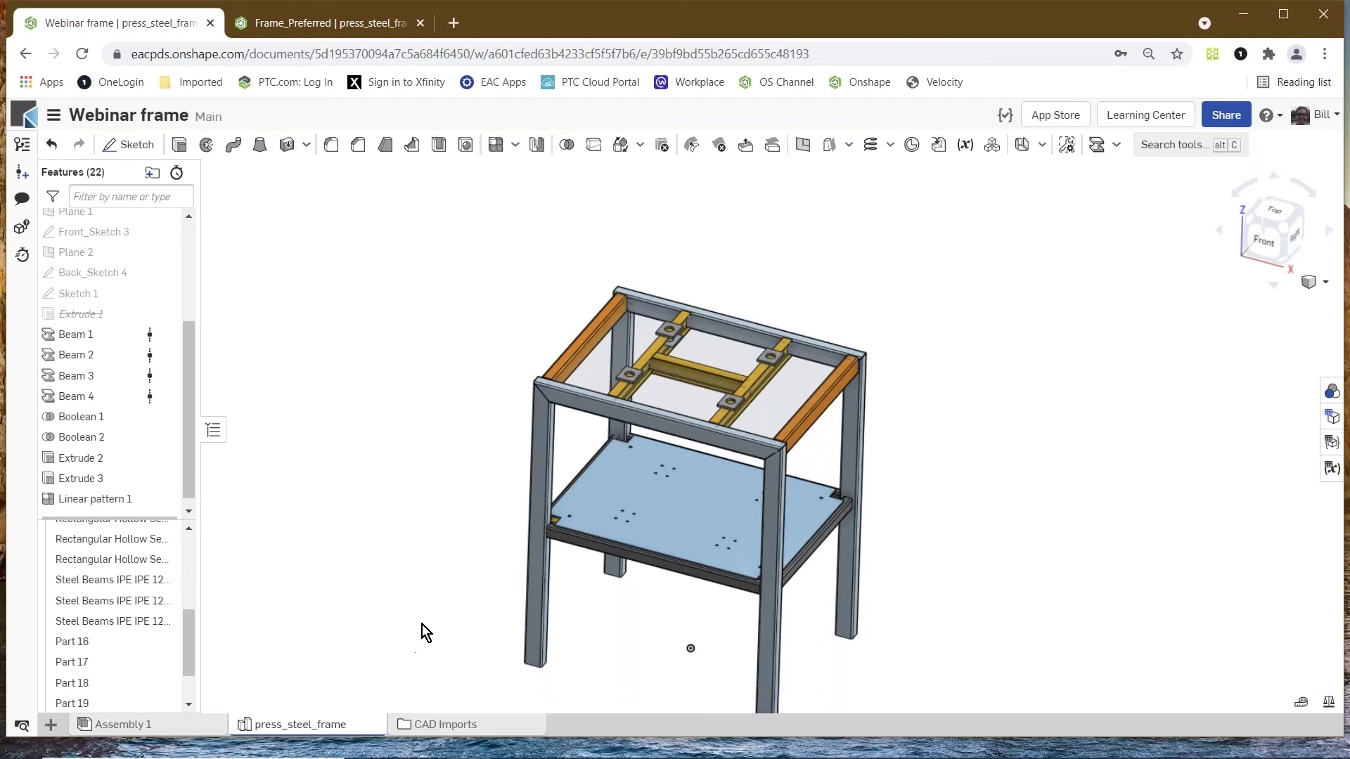
{"action": "scroll", "coordinate": [84, 572], "scroll_direction": "down", "scroll_amount": 1}
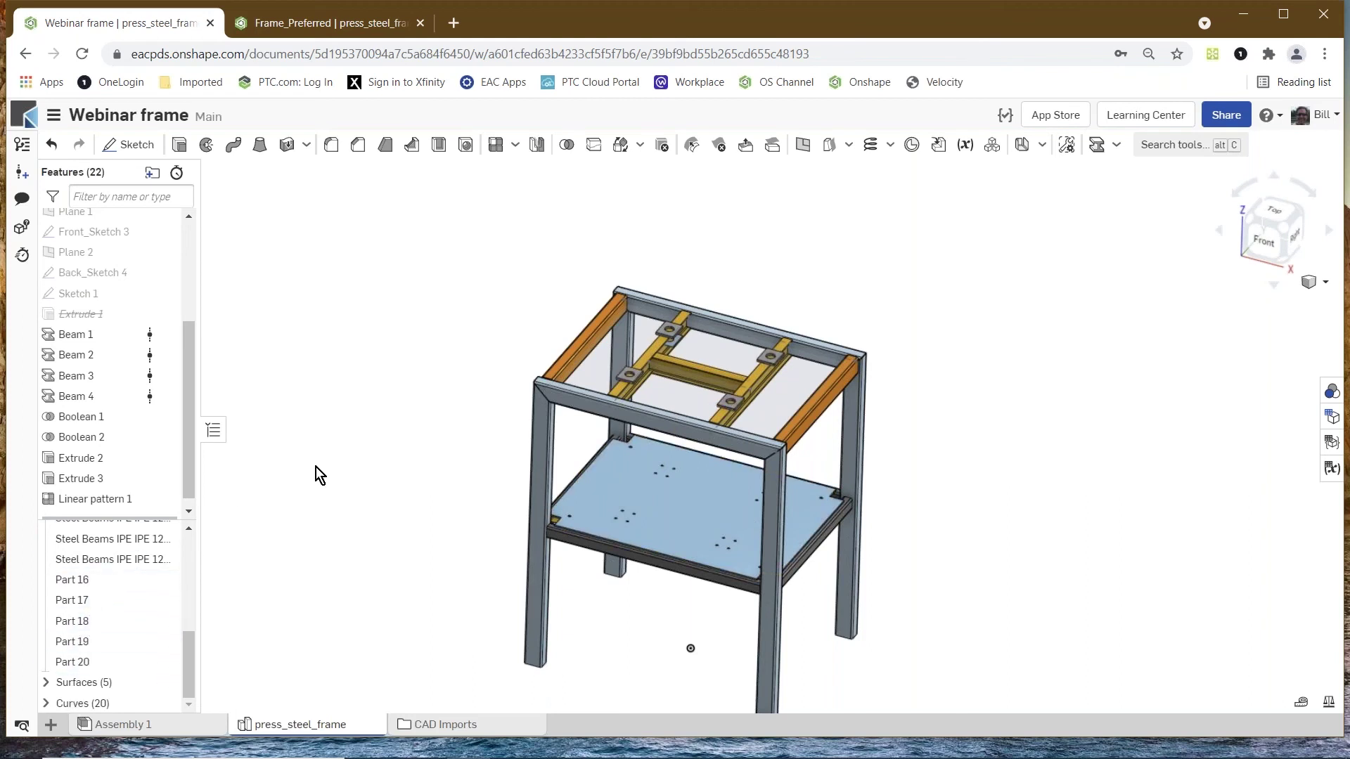
{"action": "left_click", "coordinate": [158, 726]}
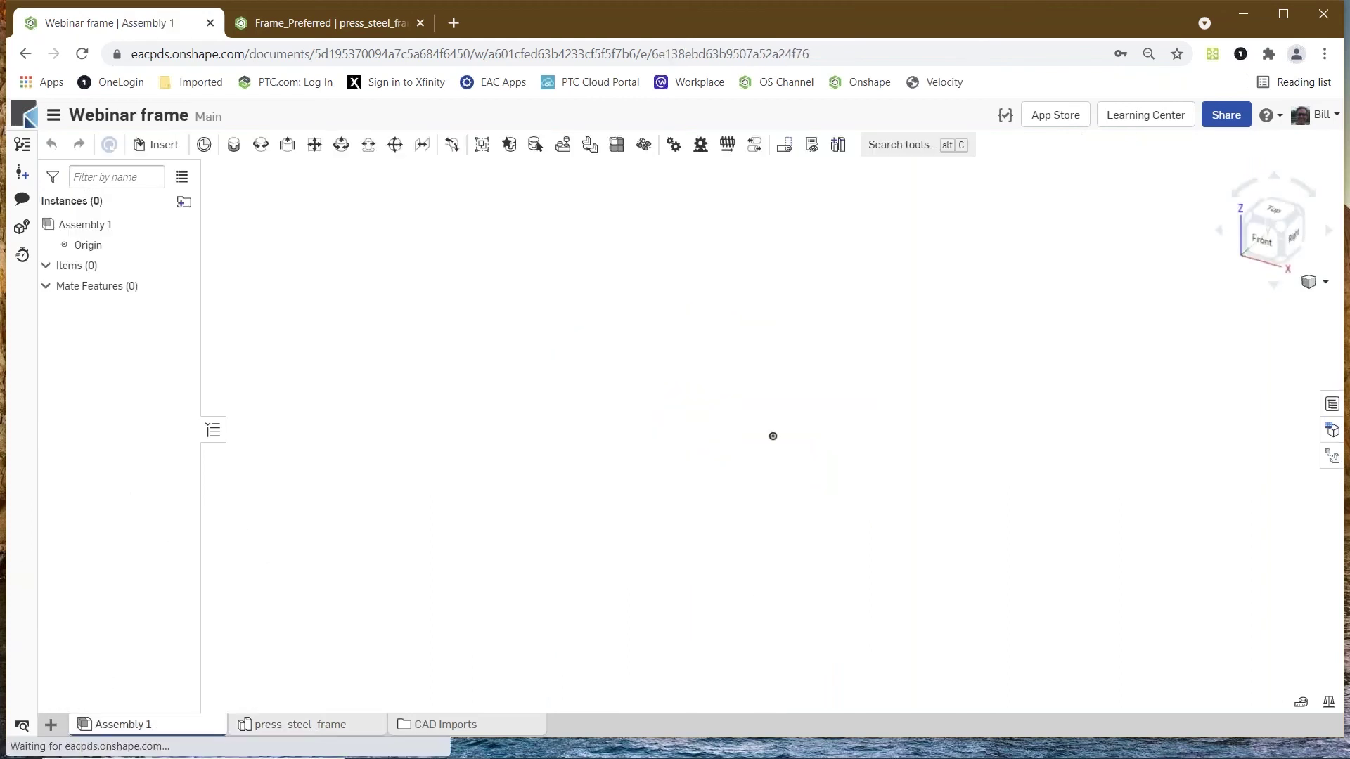
{"action": "left_click", "coordinate": [162, 146]}
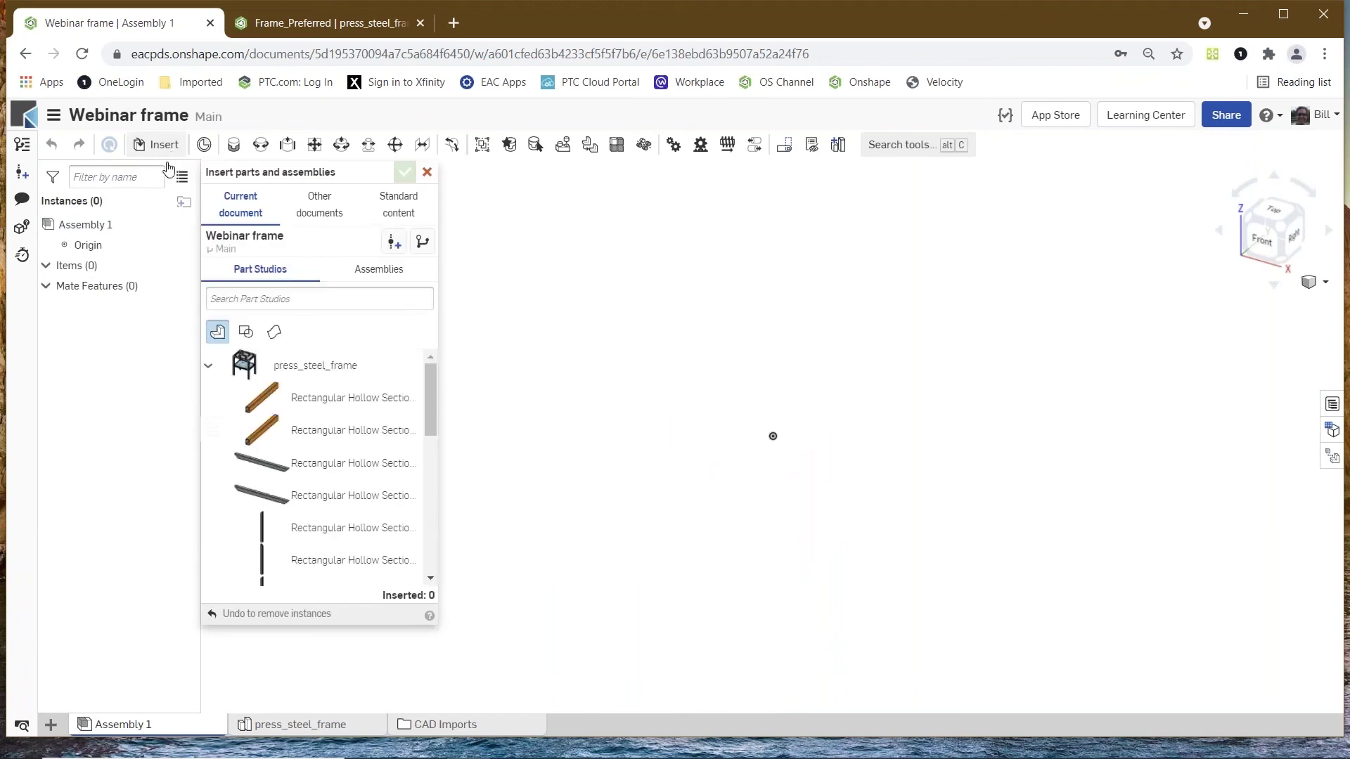
{"action": "left_click", "coordinate": [254, 365]}
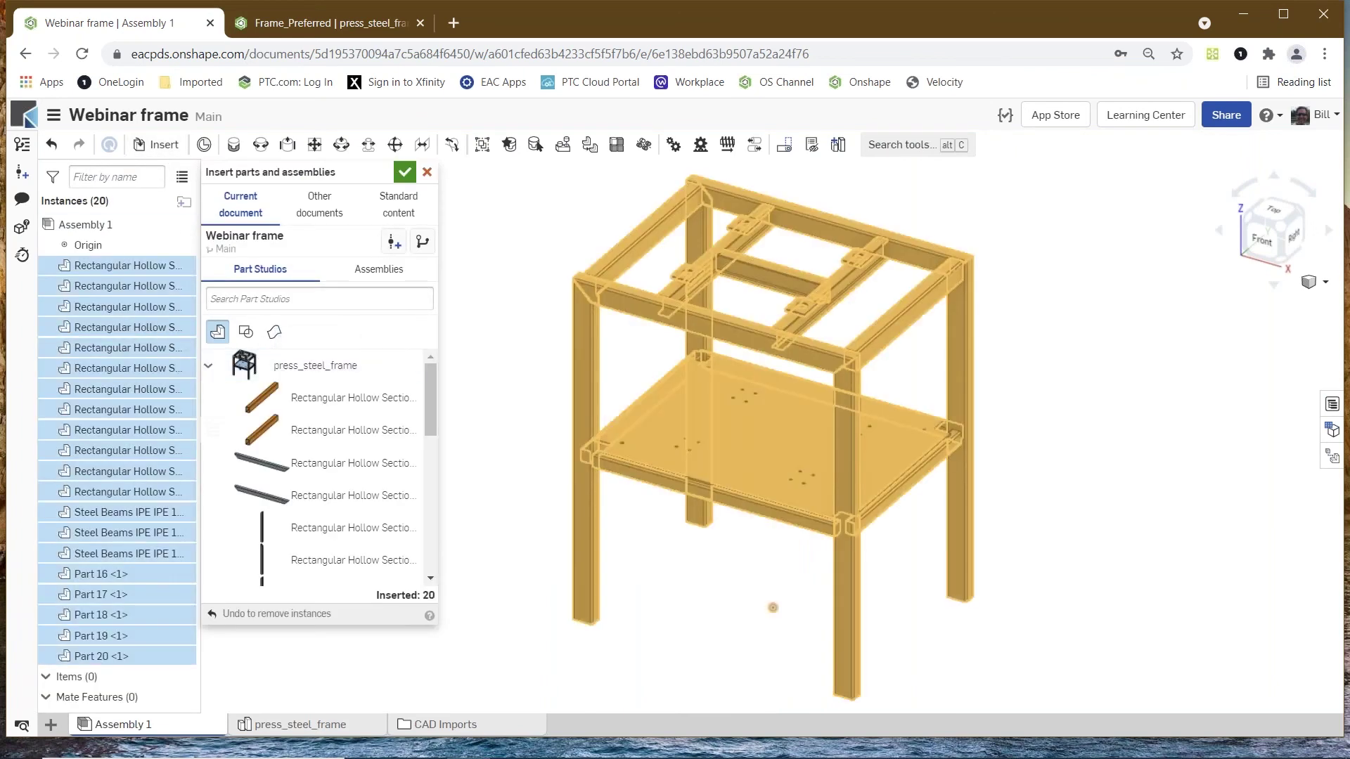
{"action": "left_click", "coordinate": [406, 172]}
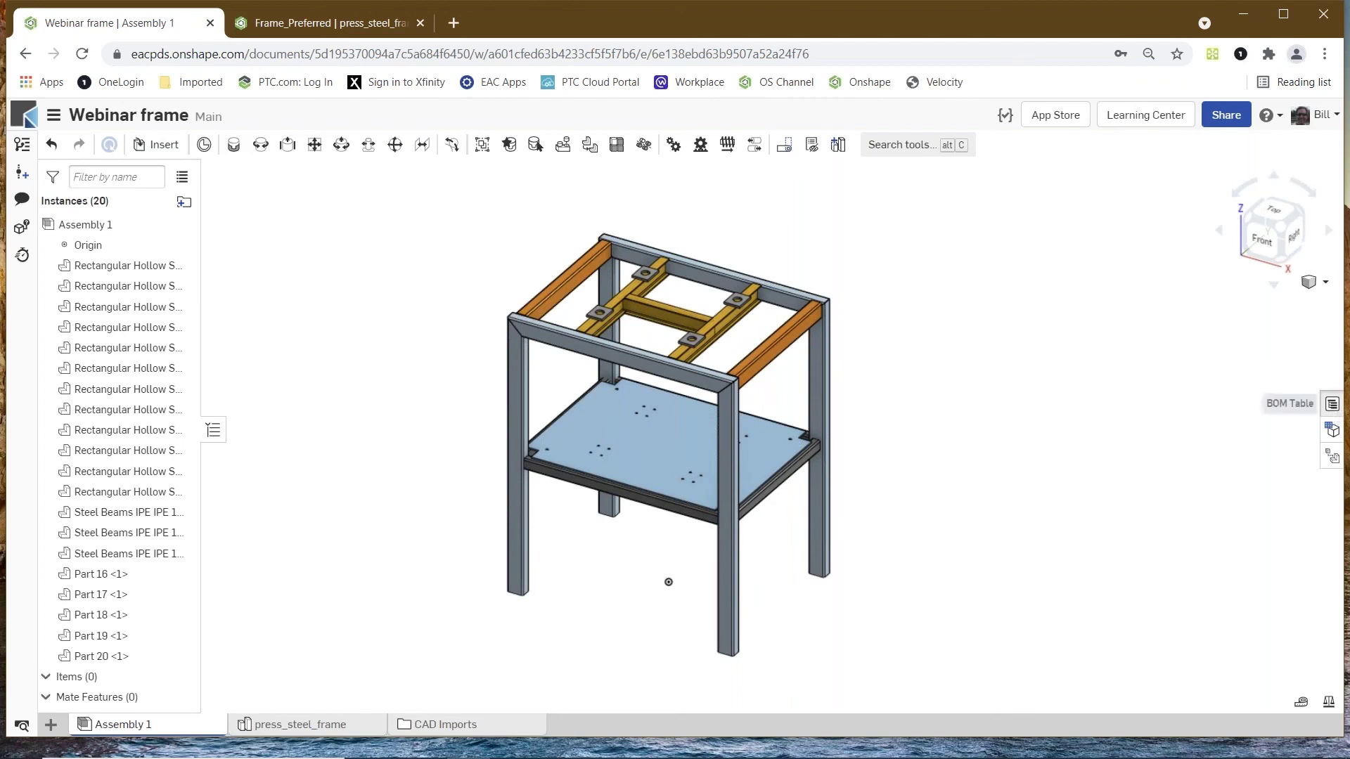
- Review the flattened bill of materials for Assembly 1, close it and inspect the inserted frame
{"action": "left_click", "coordinate": [1334, 407]}
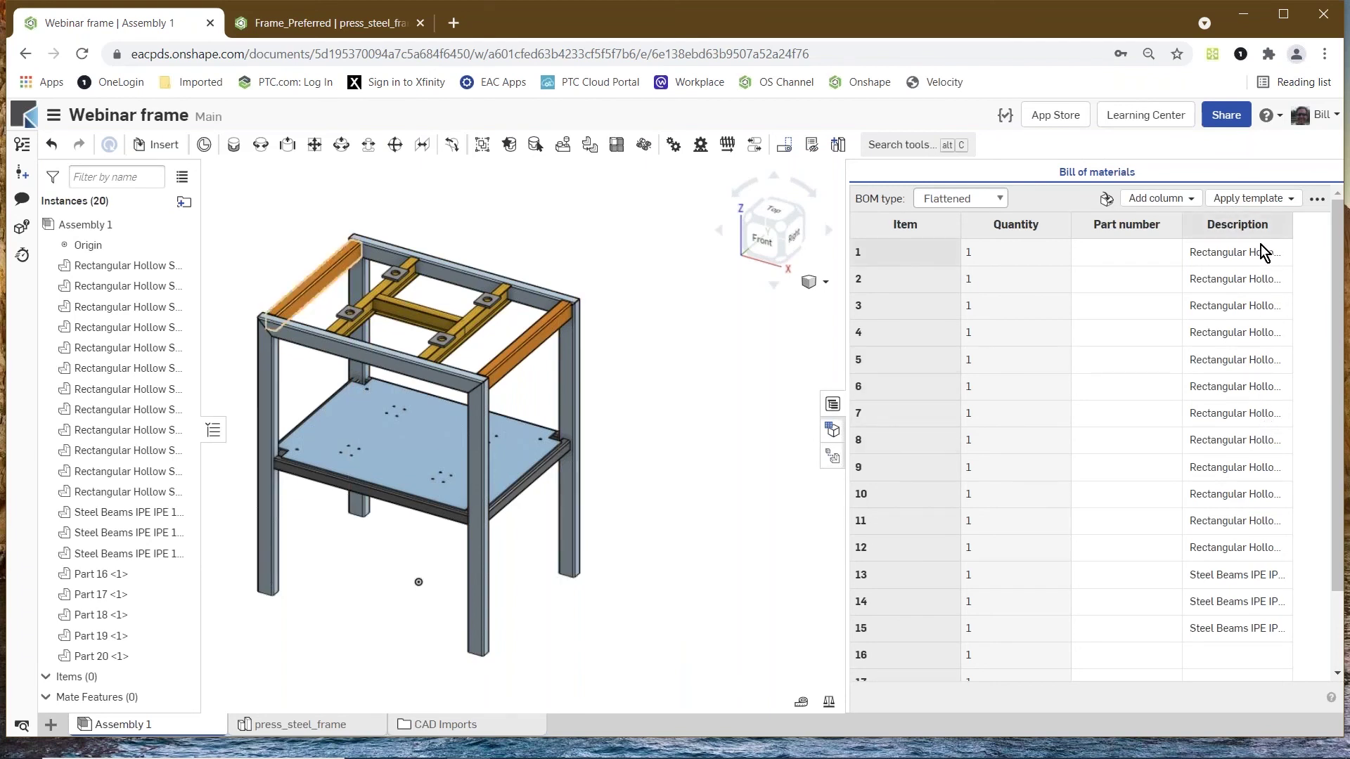
{"action": "left_click", "coordinate": [832, 405]}
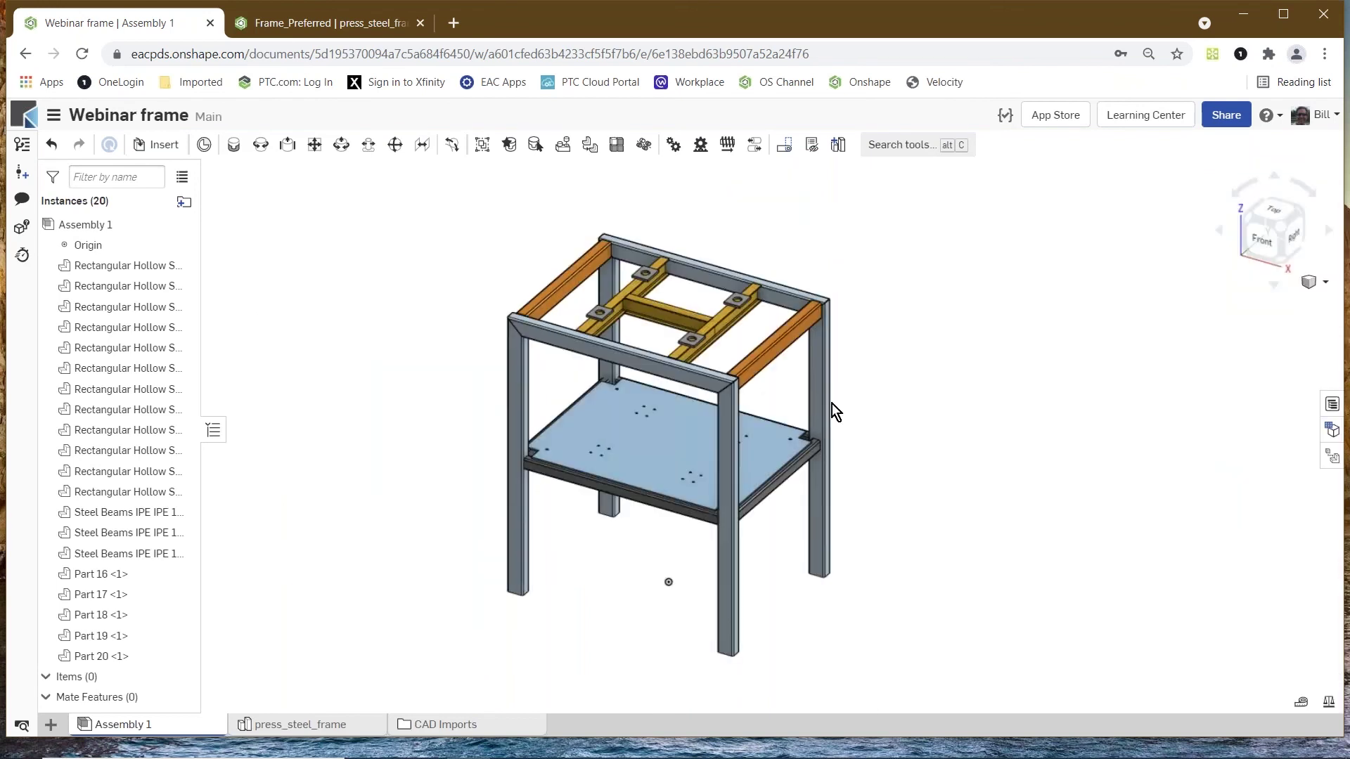
{"action": "scroll", "coordinate": [746, 239], "scroll_direction": "up", "scroll_amount": 2}
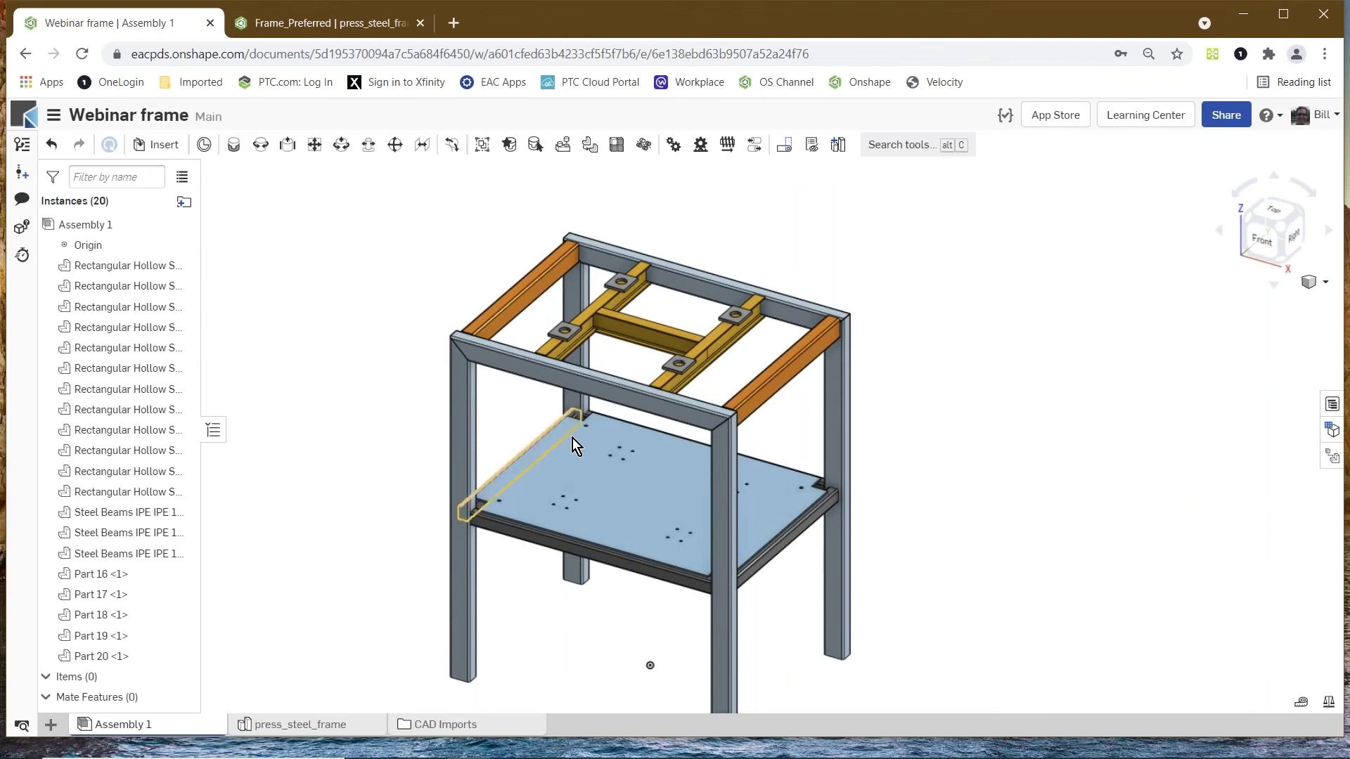
{"action": "right_click_drag", "start_coordinate": [782, 430], "coordinate": [790, 423]}
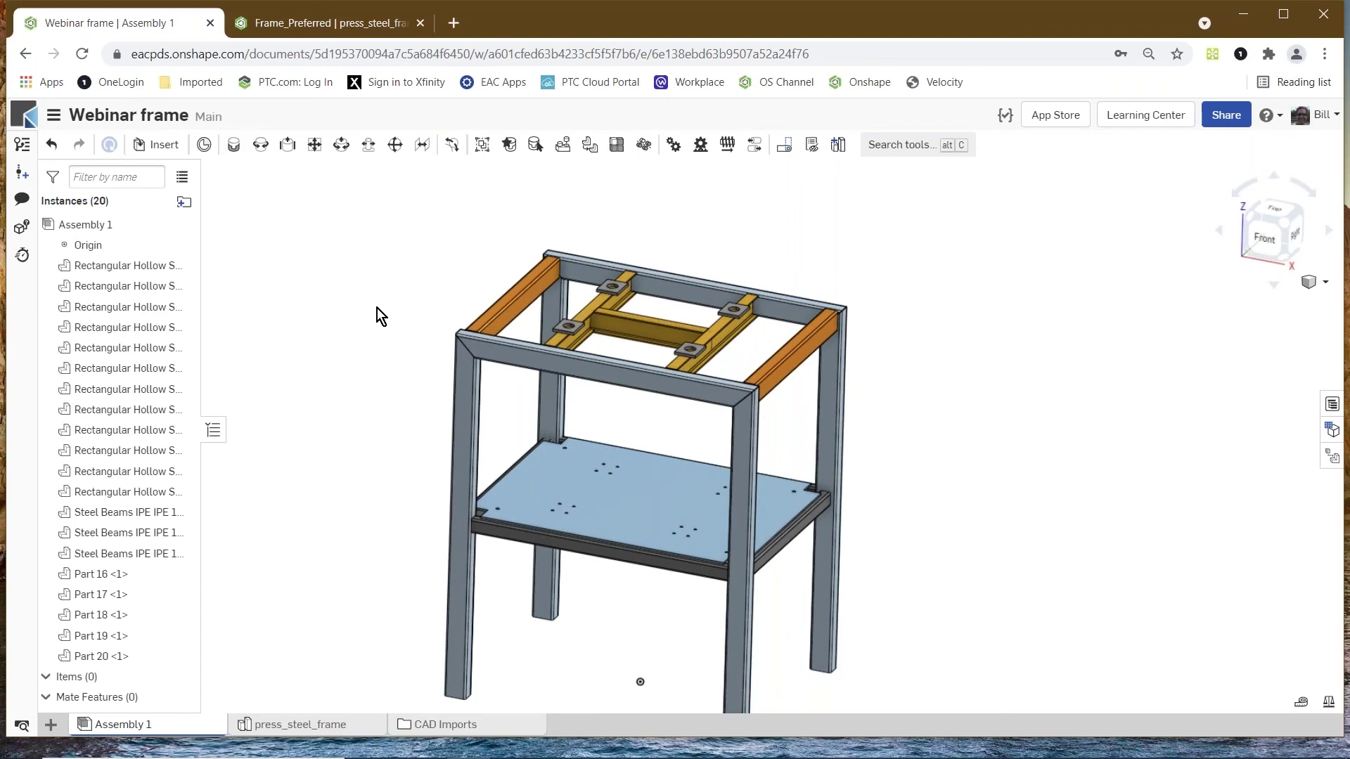
- Switch to the Frame_Preferred document and examine its partial frame part studio, including the mounting plate beneath the IPE beam
{"action": "left_click", "coordinate": [309, 24]}
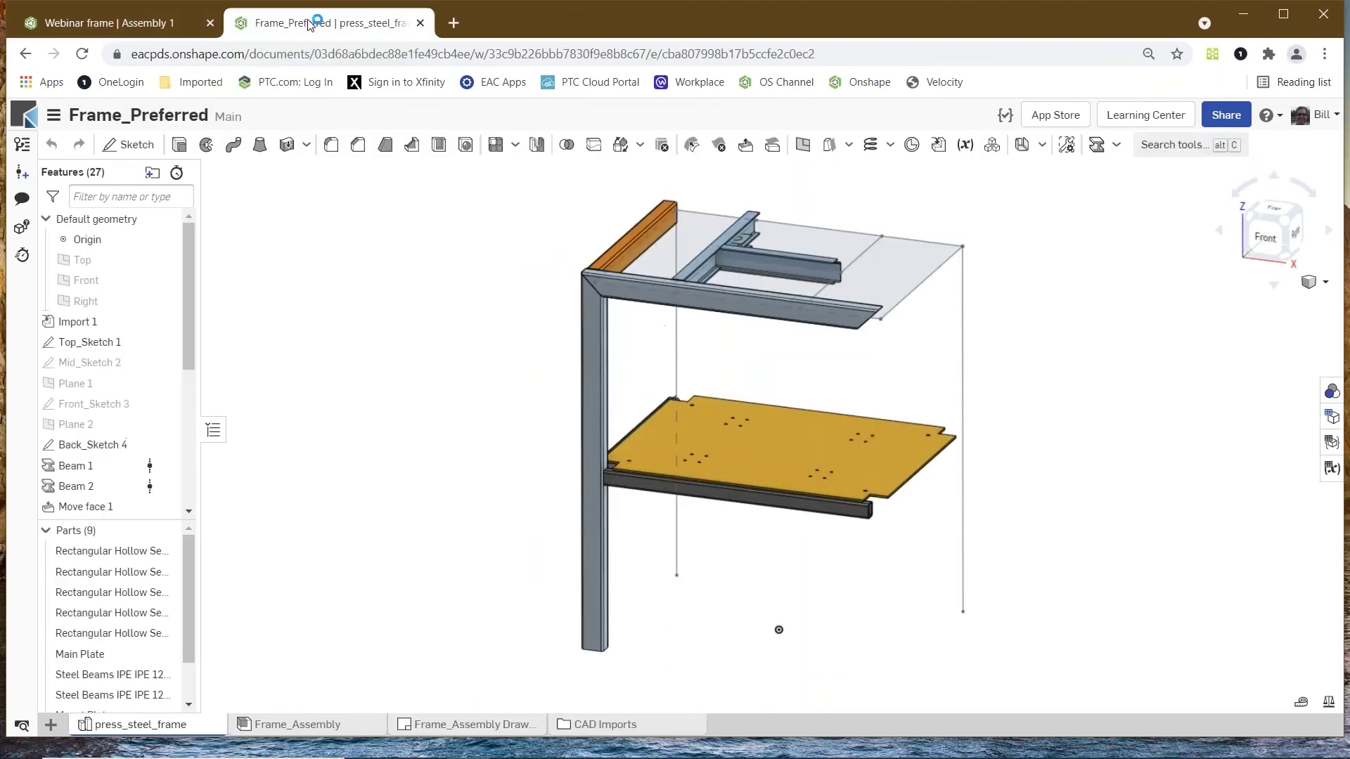
{"action": "scroll", "coordinate": [801, 197], "scroll_direction": "up", "scroll_amount": 3}
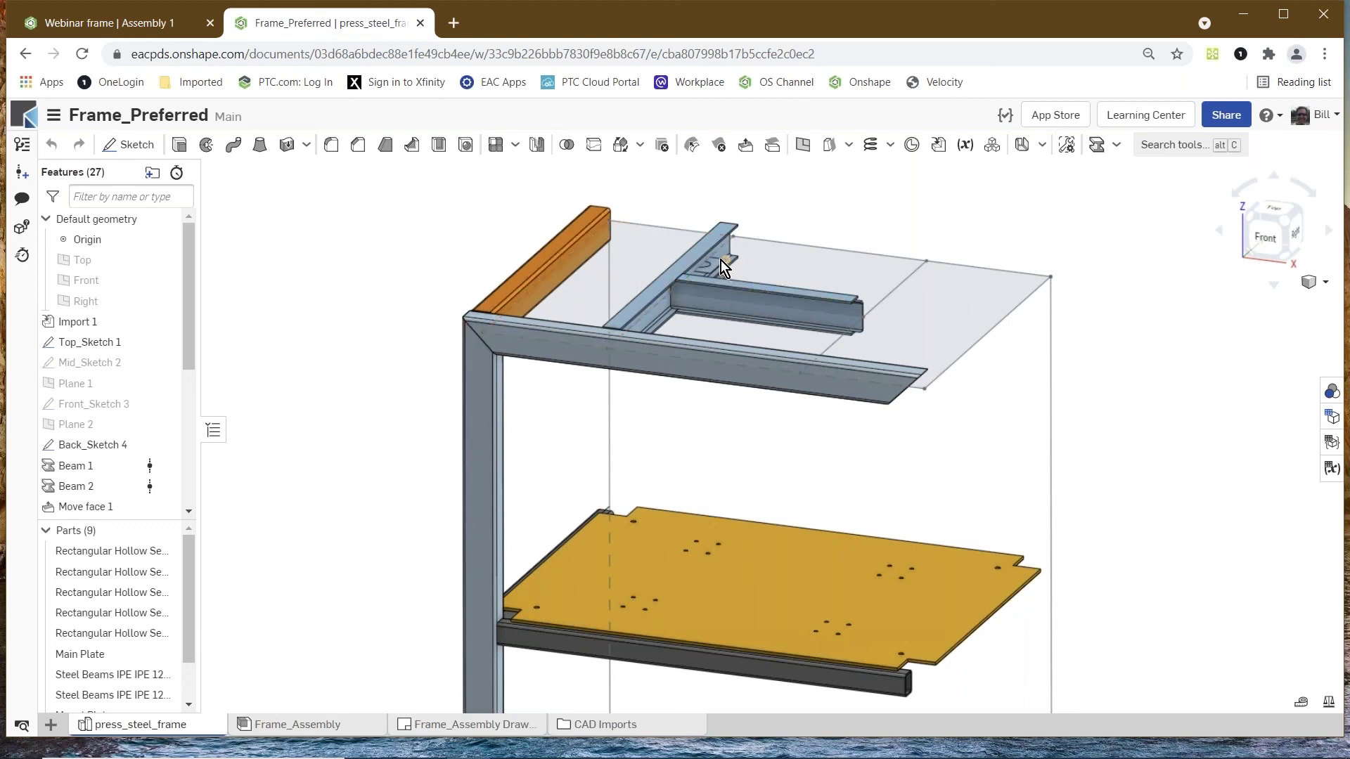
{"action": "right_click_drag", "start_coordinate": [713, 312], "coordinate": [698, 275]}
{"action": "scroll", "coordinate": [746, 379], "scroll_direction": "up", "scroll_amount": 3}
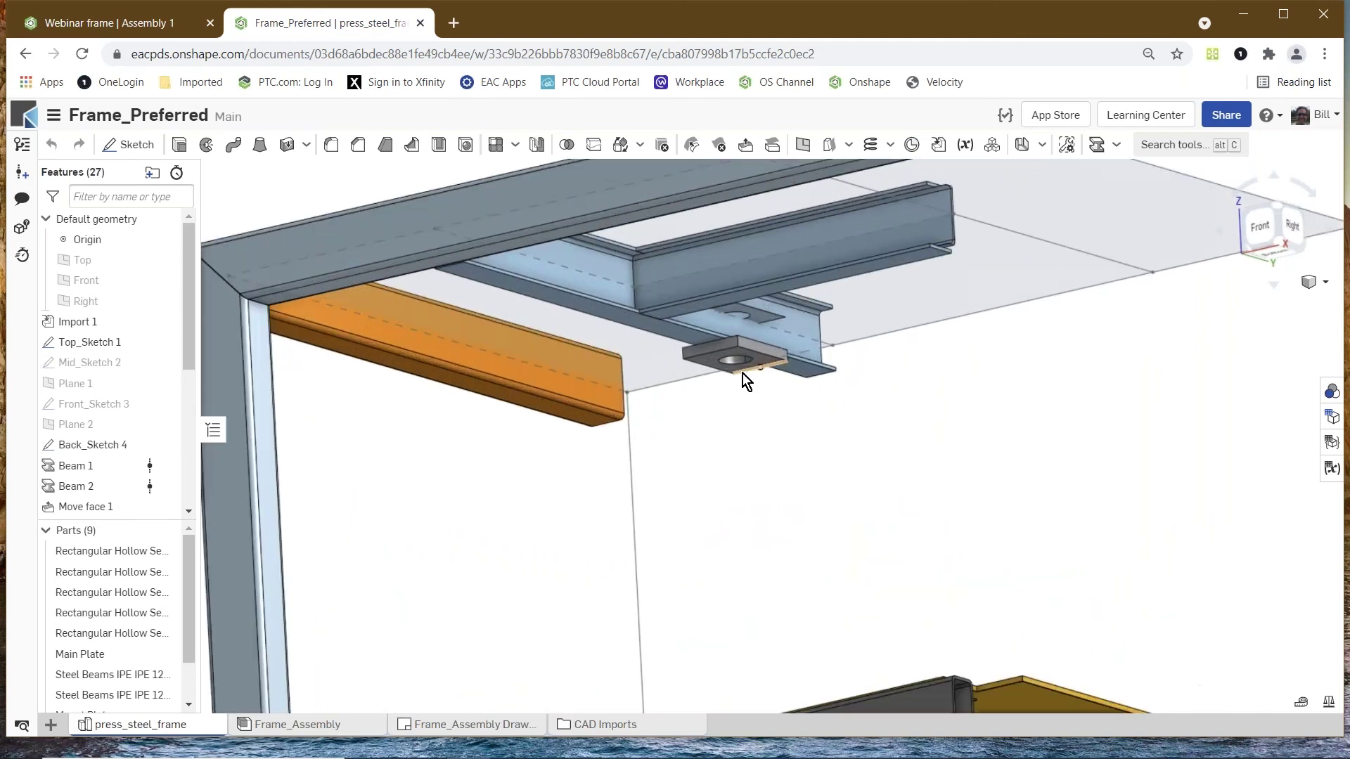
{"action": "scroll", "coordinate": [744, 373], "scroll_direction": "down", "scroll_amount": 3}
{"action": "right_click_drag", "start_coordinate": [683, 361], "coordinate": [693, 415]}
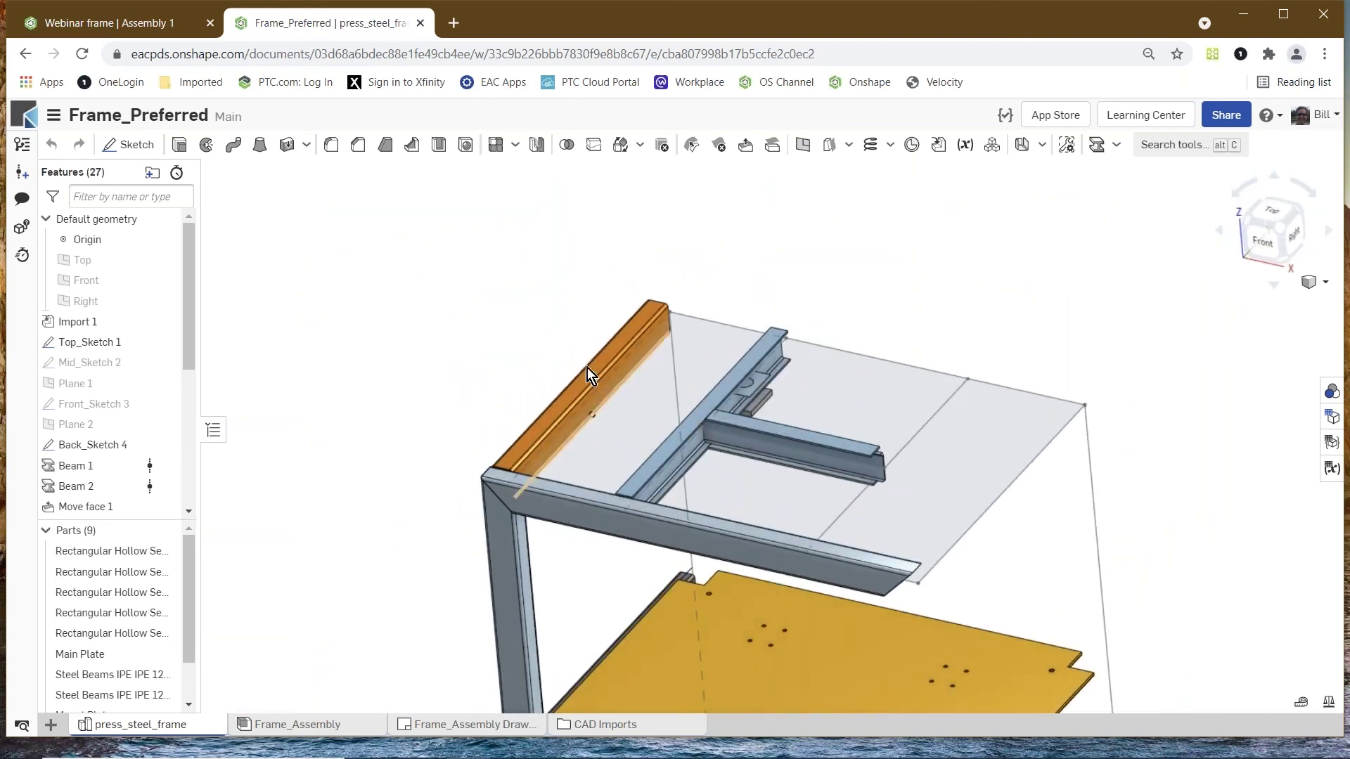
{"action": "scroll", "coordinate": [501, 517], "scroll_direction": "down", "scroll_amount": 2}
{"action": "scroll", "coordinate": [564, 507], "scroll_direction": "up", "scroll_amount": 2}
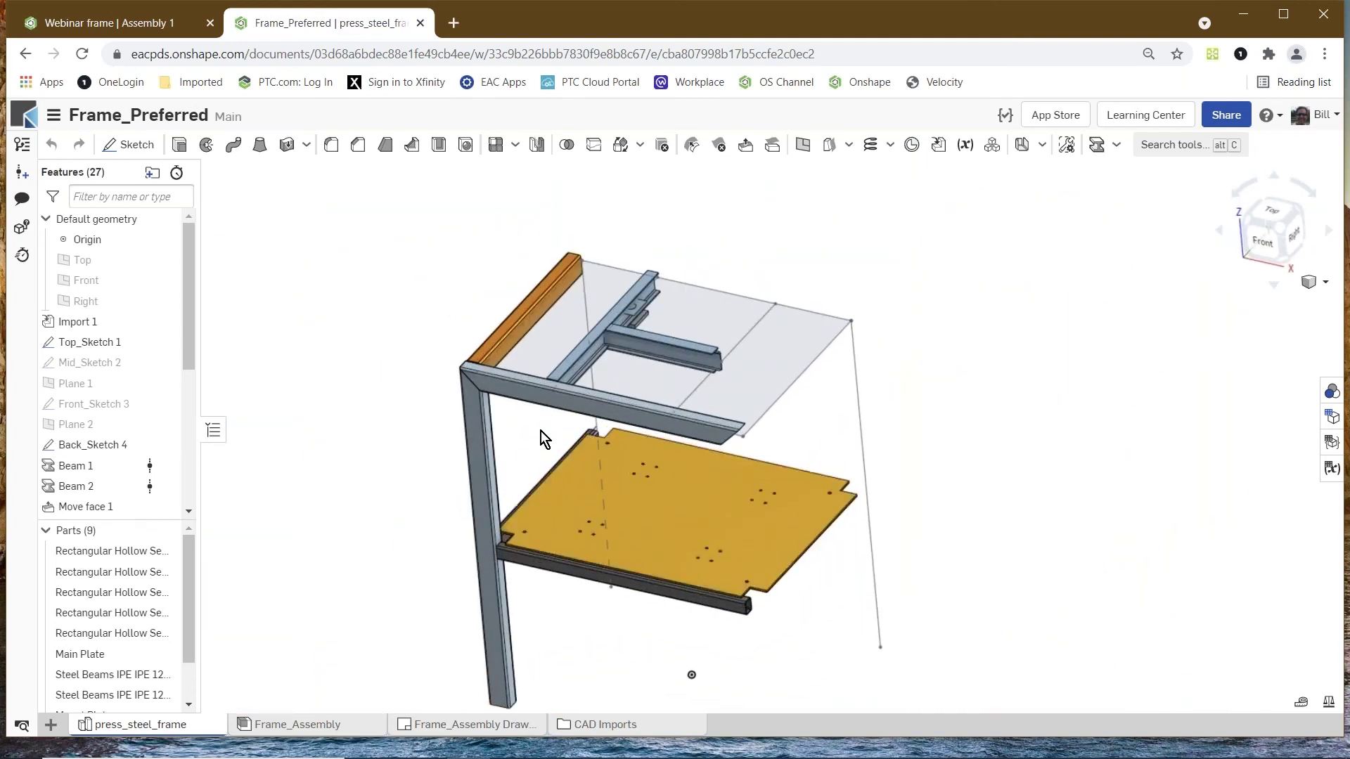
{"action": "scroll", "coordinate": [376, 465], "scroll_direction": "down", "scroll_amount": 2}
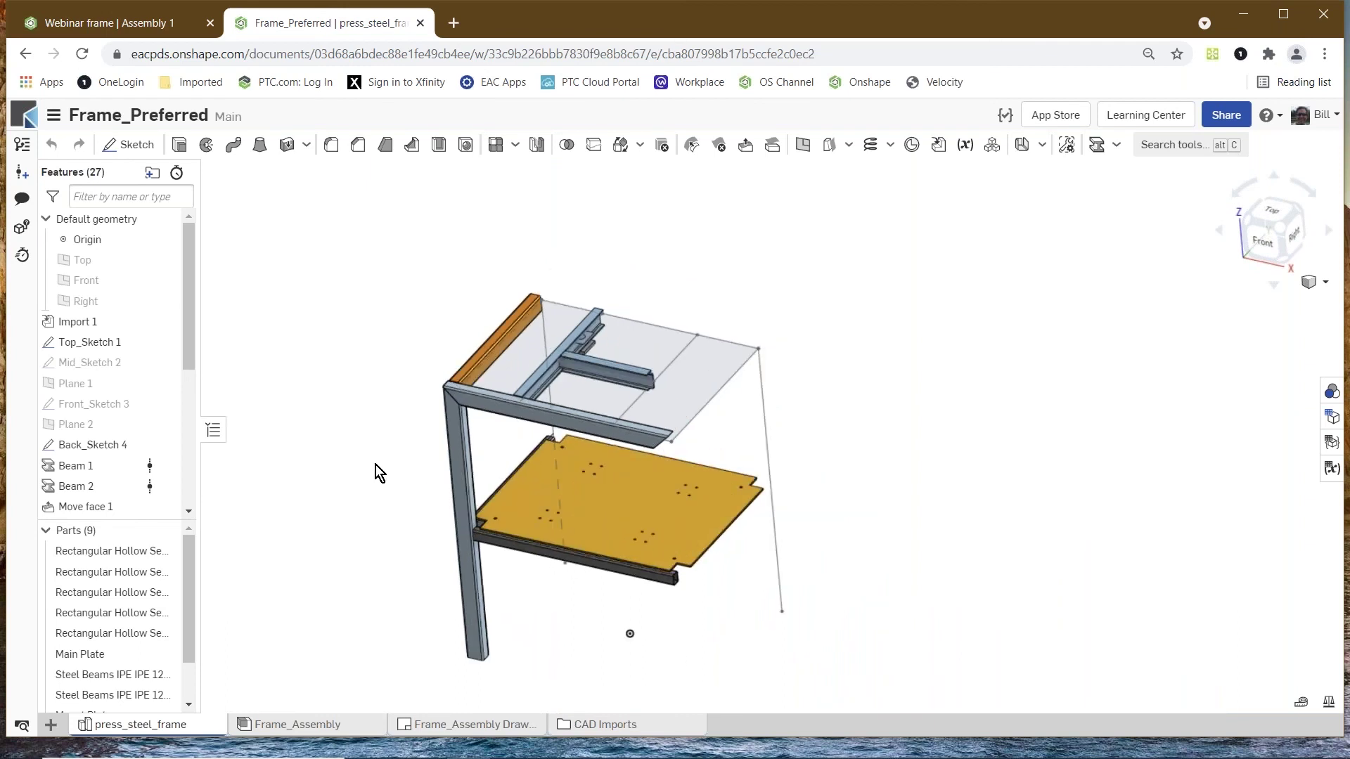
- Open Frame_Assembly, inspect the complete frame and display its bill of materials to review the item quantities
{"action": "left_click", "coordinate": [317, 724]}
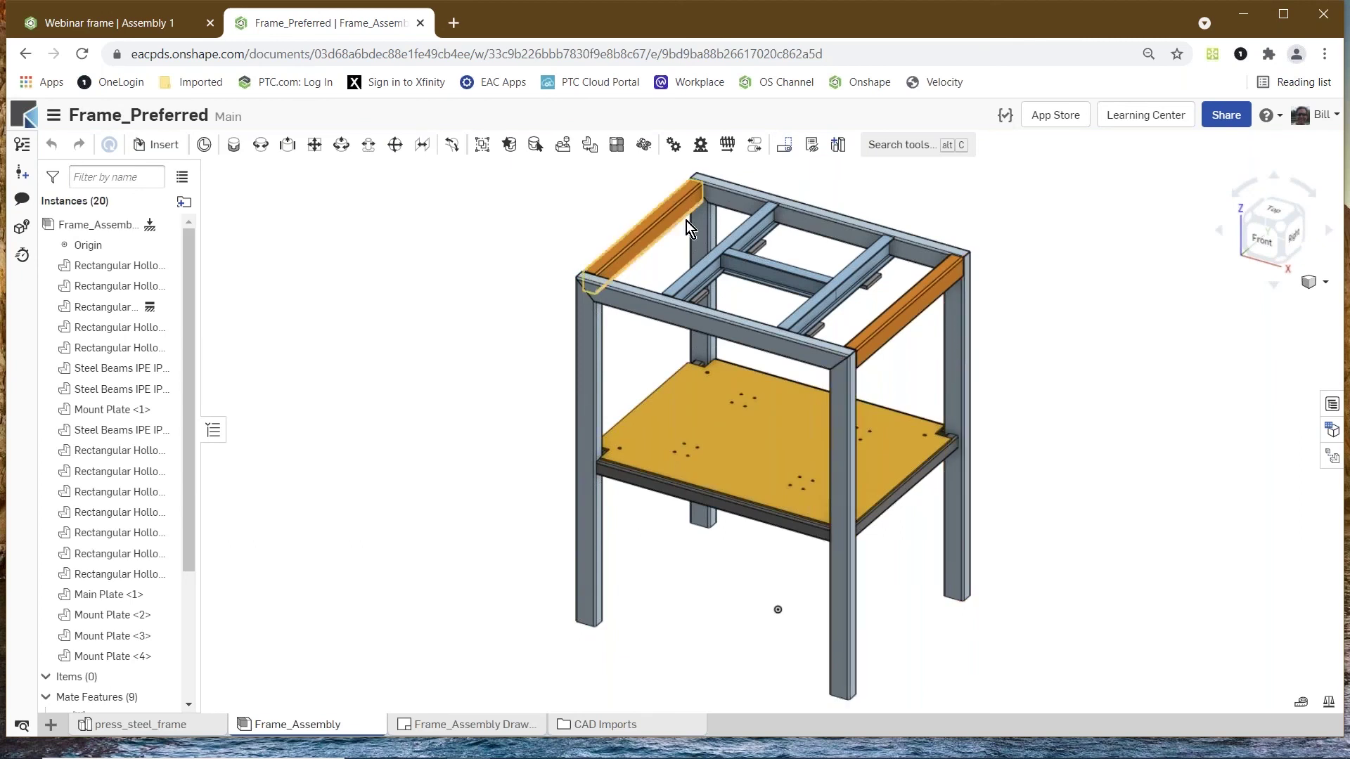
{"action": "scroll", "coordinate": [395, 457], "scroll_direction": "down", "scroll_amount": 3}
{"action": "scroll", "coordinate": [567, 297], "scroll_direction": "up", "scroll_amount": 3}
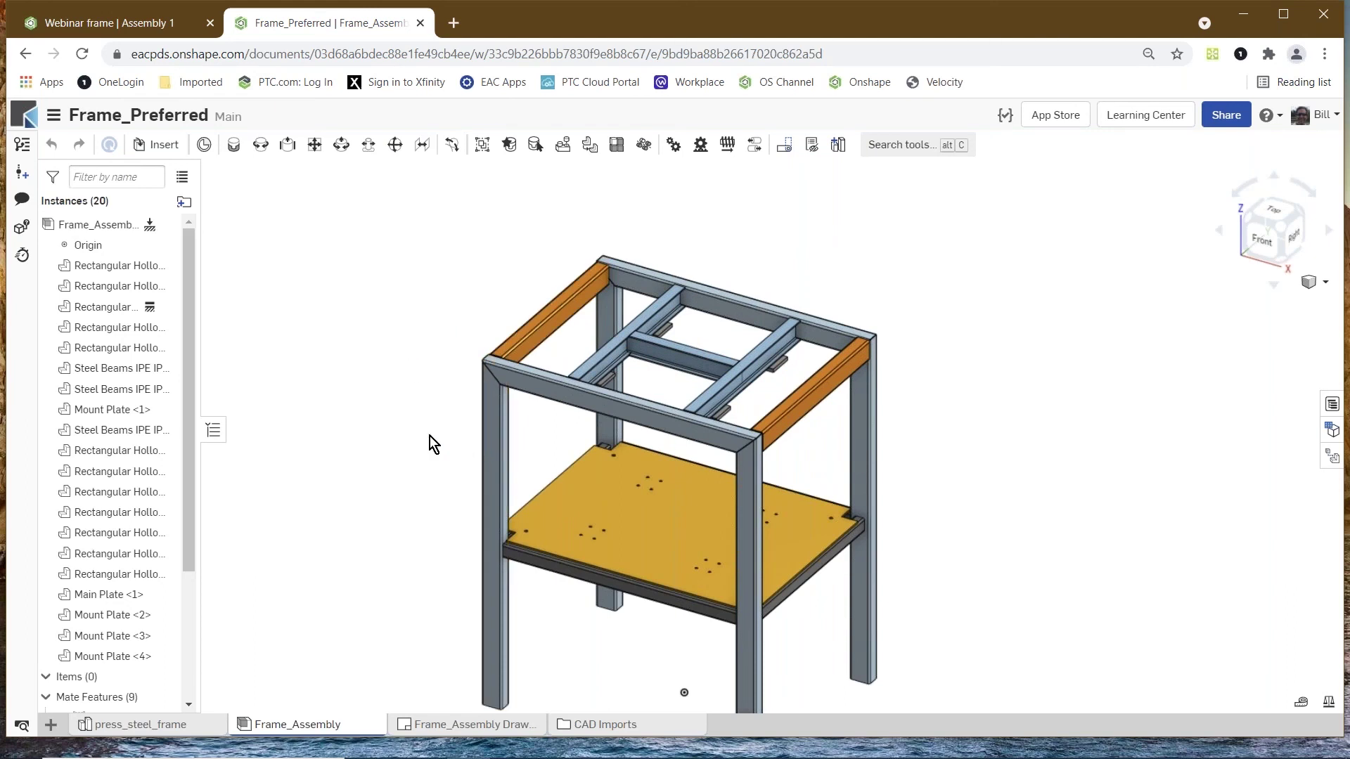
{"action": "left_click", "coordinate": [1332, 406]}
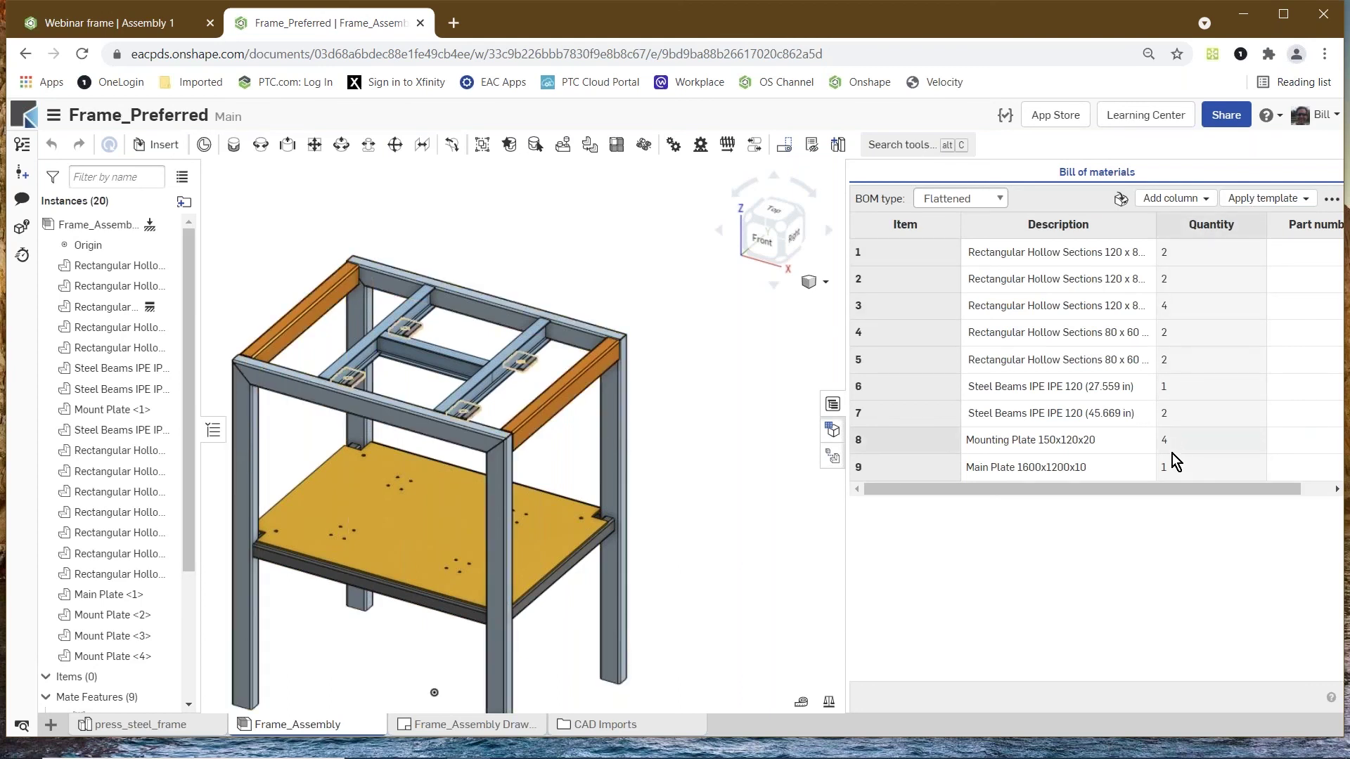
{"action": "scroll", "coordinate": [682, 328], "scroll_direction": "down", "scroll_amount": 2}
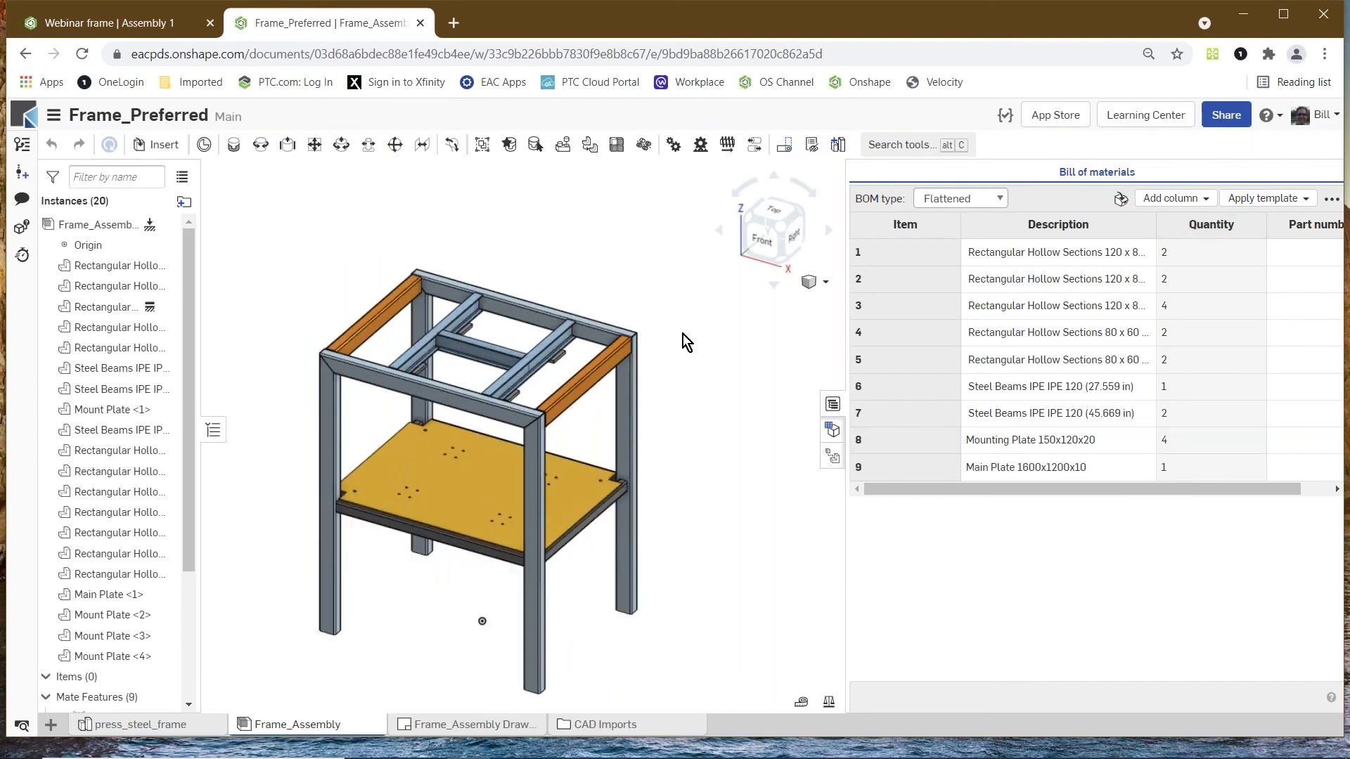
- Open the Frame_Assembly drawing and examine its bill of materials table, item callouts and dimensioned views
{"action": "left_click", "coordinate": [449, 731]}
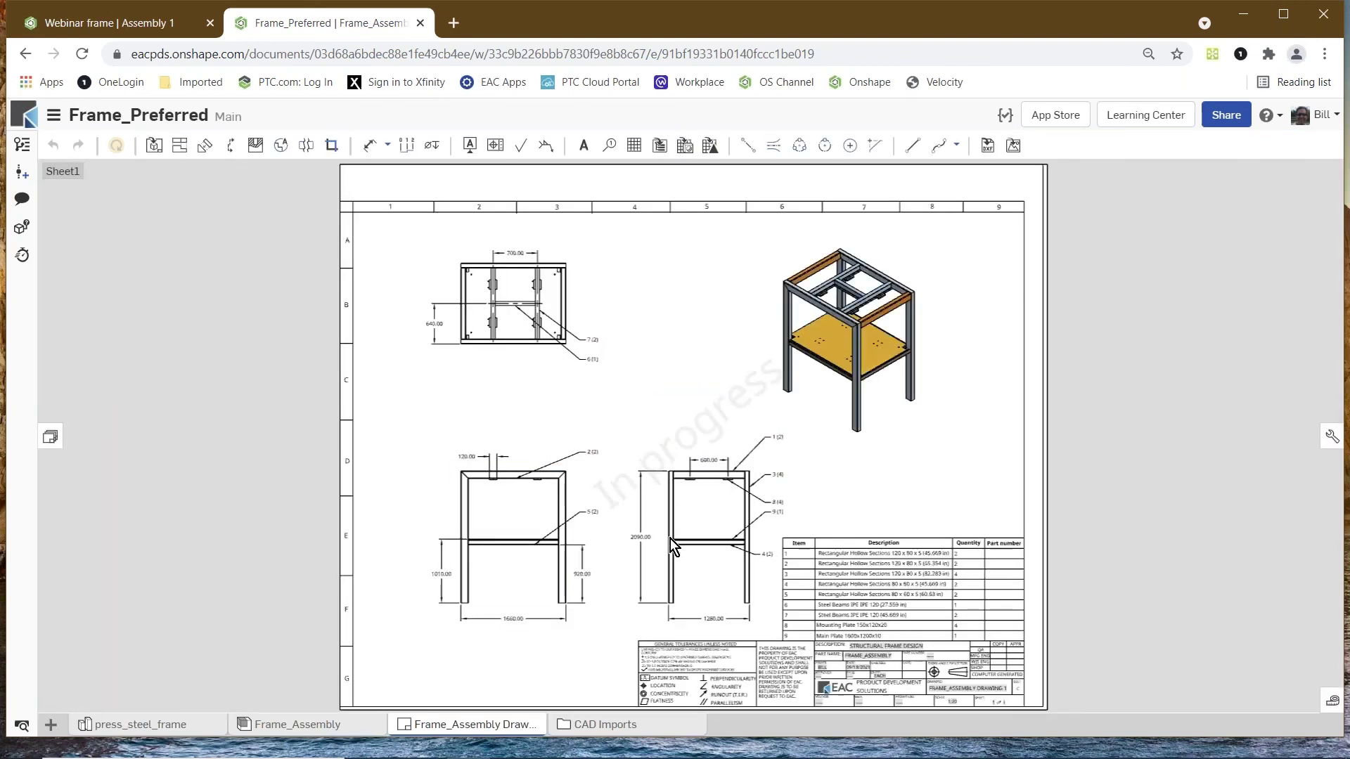
{"action": "scroll", "coordinate": [902, 649], "scroll_direction": "up", "scroll_amount": 3}
{"action": "scroll", "coordinate": [903, 642], "scroll_direction": "up", "scroll_amount": 1}
{"action": "left_click", "coordinate": [904, 632]}
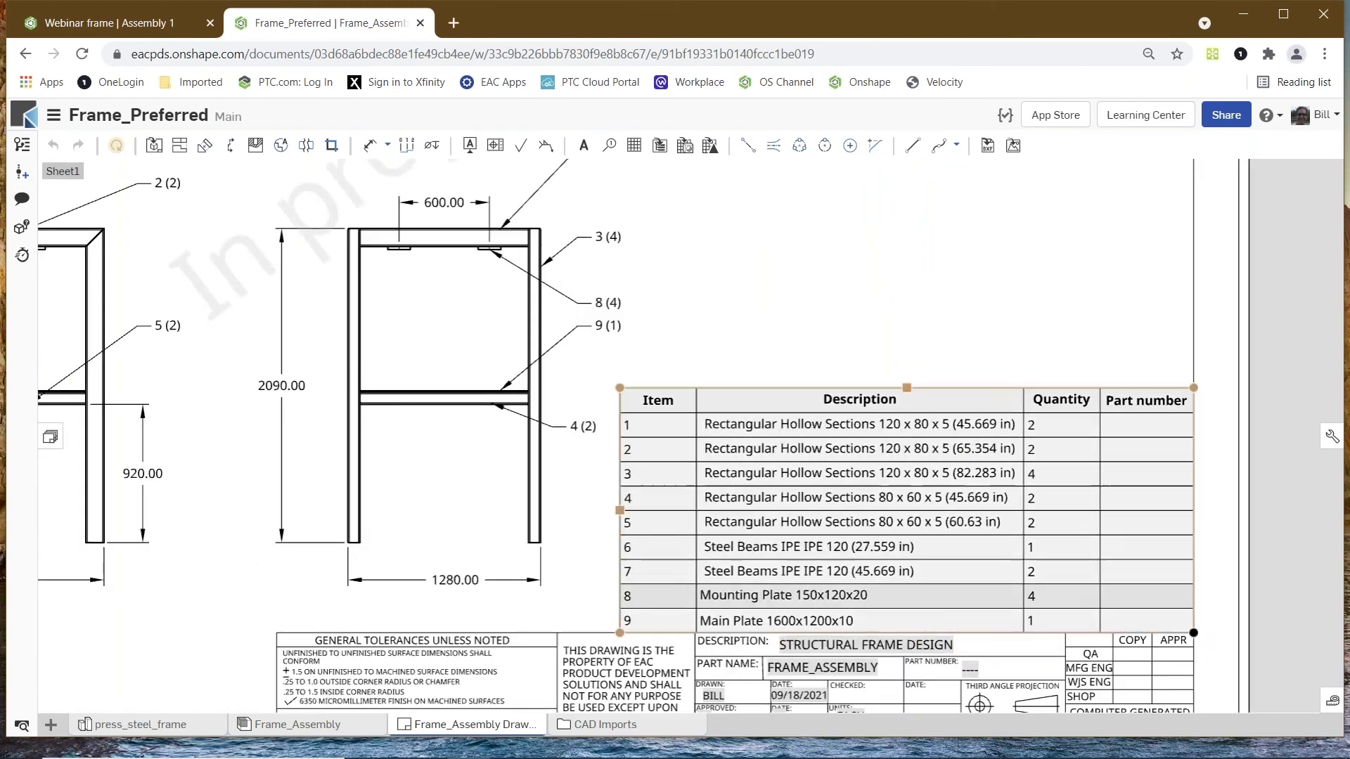
{"action": "scroll", "coordinate": [1055, 581], "scroll_direction": "down", "scroll_amount": 1}
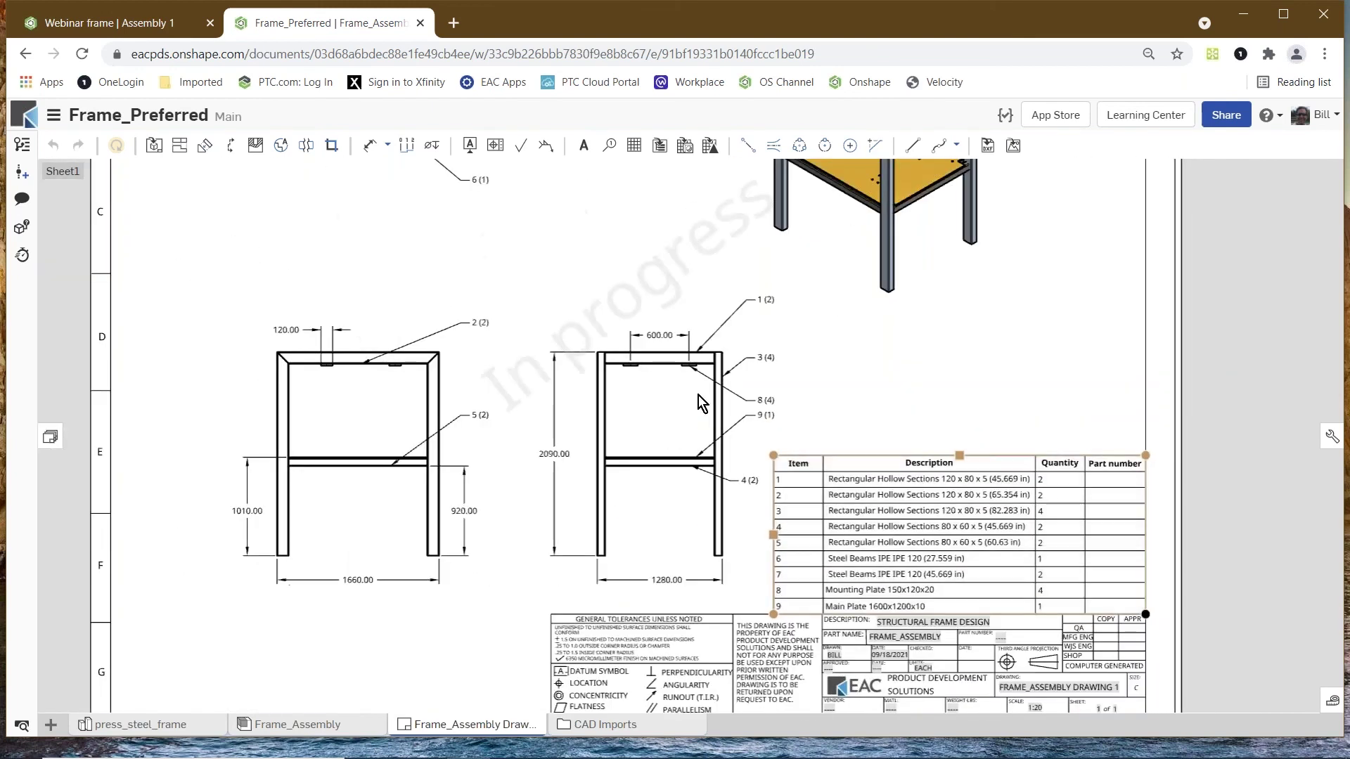
{"action": "scroll", "coordinate": [785, 412], "scroll_direction": "up", "scroll_amount": 4}
{"action": "left_click", "coordinate": [789, 414]}
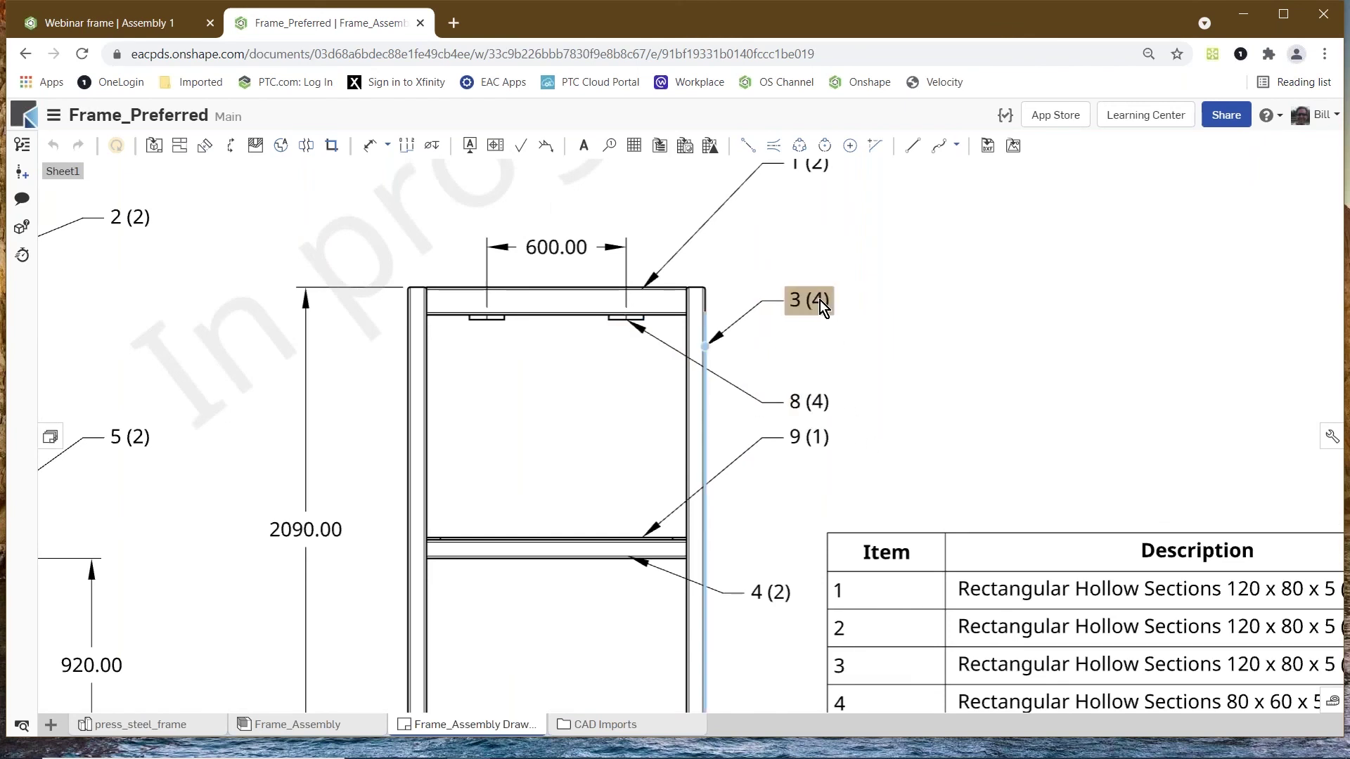
{"action": "scroll", "coordinate": [654, 364], "scroll_direction": "down", "scroll_amount": 5}
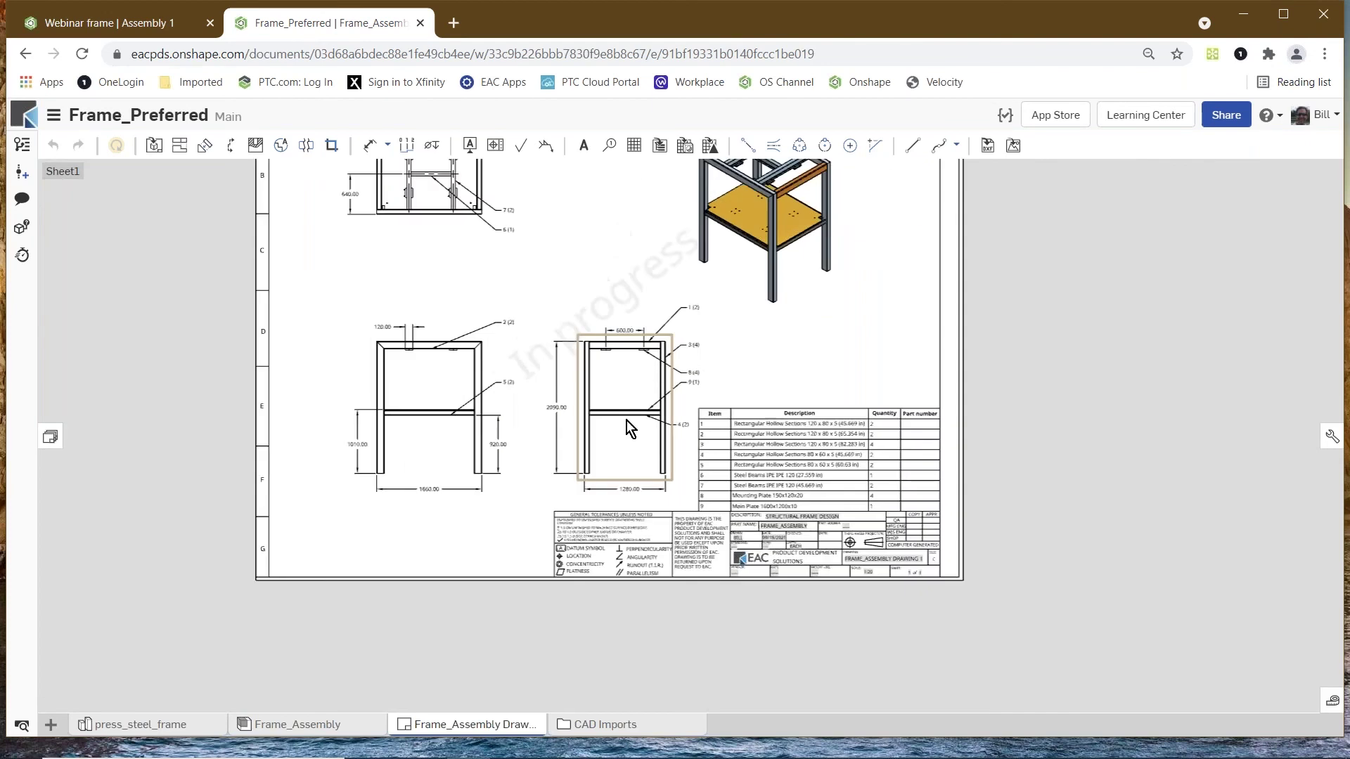
{"action": "scroll", "coordinate": [653, 304], "scroll_direction": "down", "scroll_amount": 2}
{"action": "scroll", "coordinate": [647, 264], "scroll_direction": "up", "scroll_amount": 3}
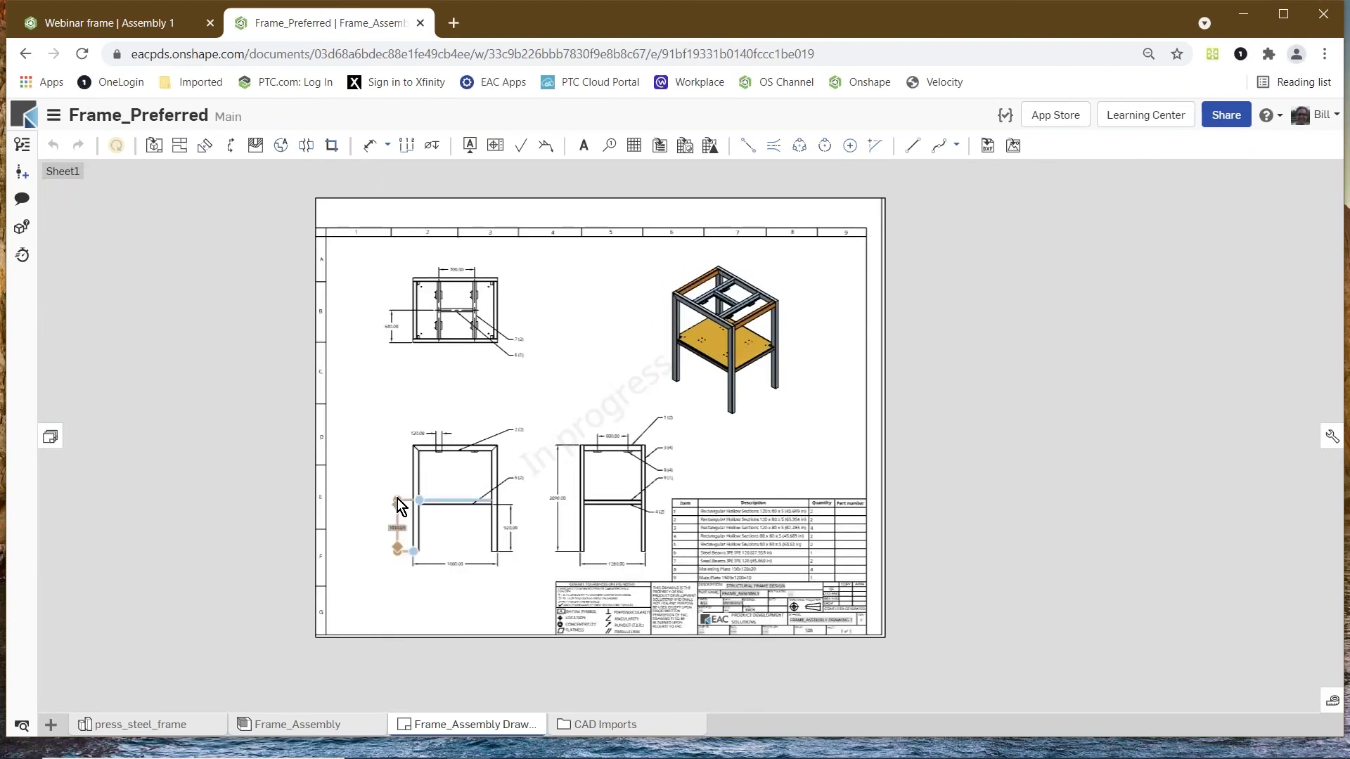
- Revisit the press_steel_frame part studio, return to Frame_Assembly and hide its bill of materials to view the full frame
{"action": "left_click", "coordinate": [204, 726]}
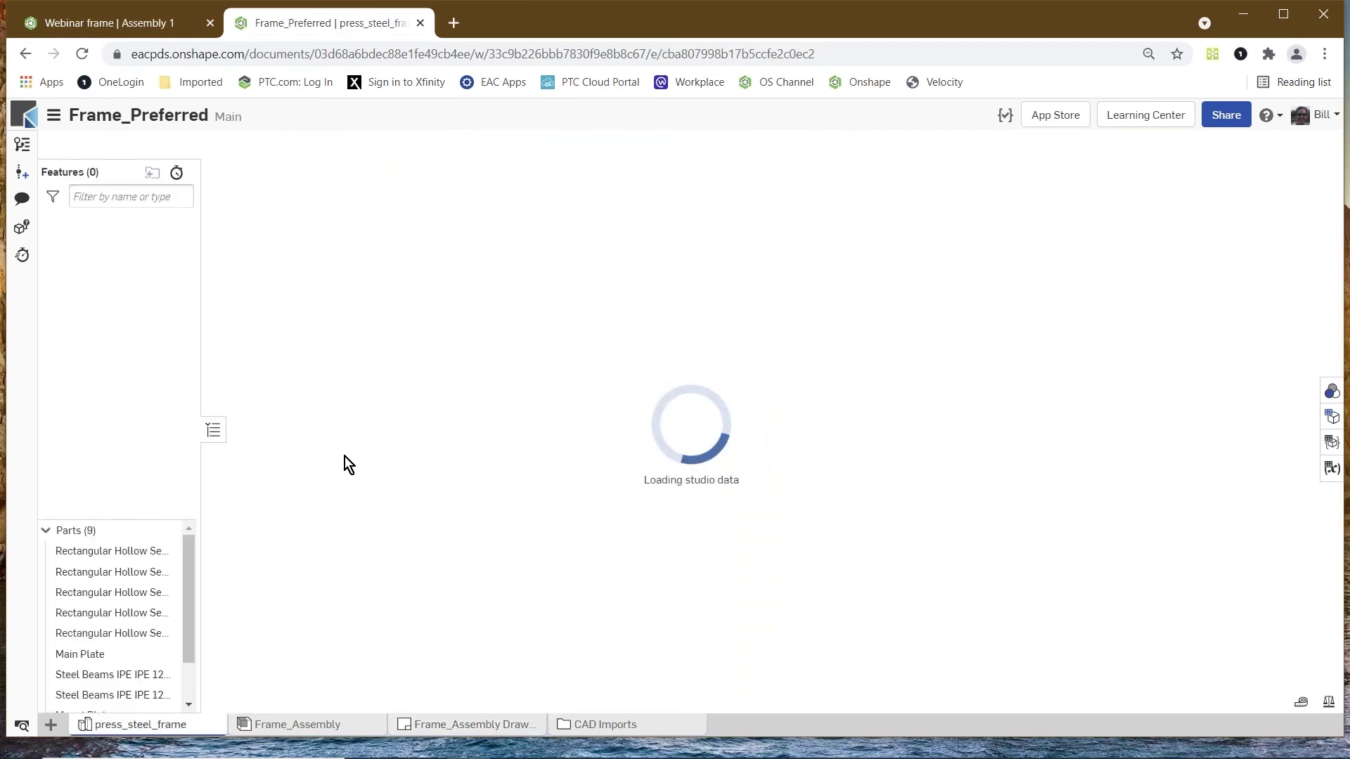
{"action": "scroll", "coordinate": [415, 545], "scroll_direction": "up", "scroll_amount": 2}
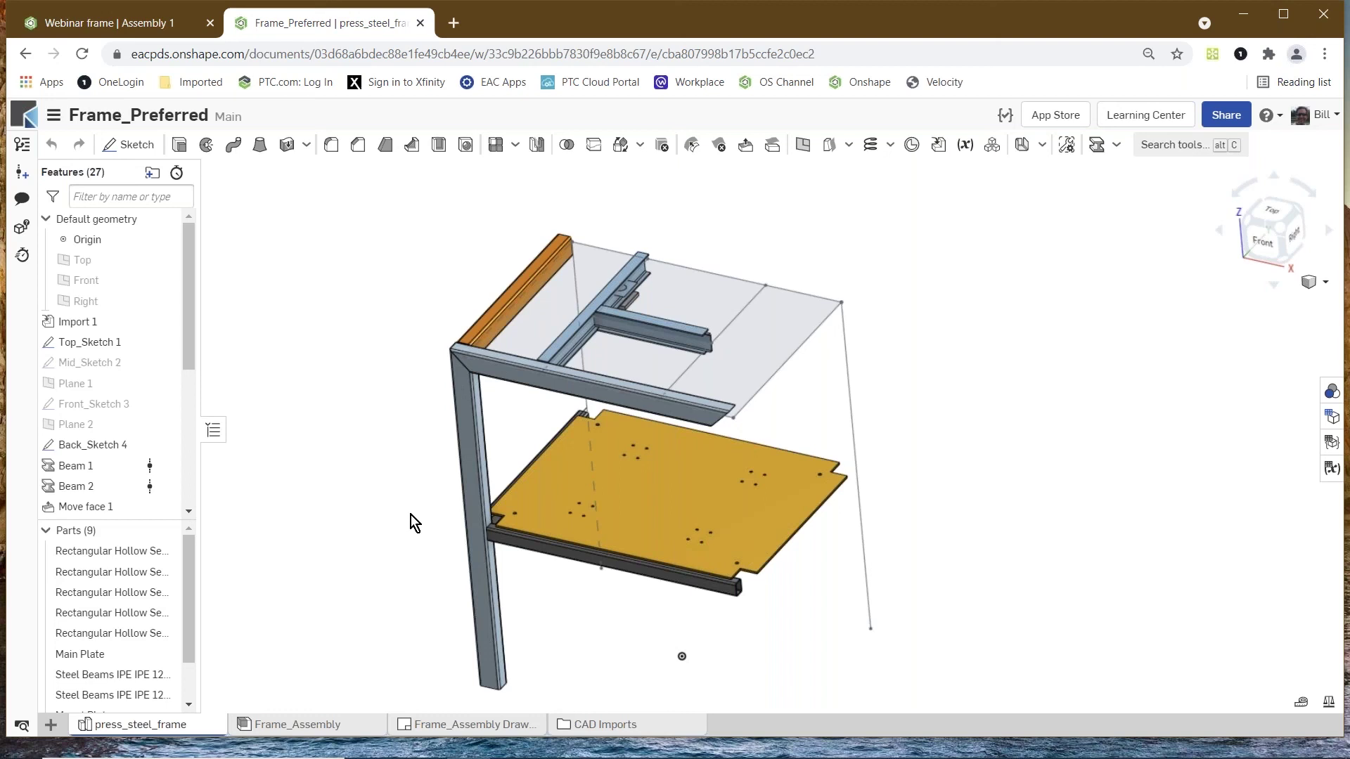
{"action": "left_click", "coordinate": [327, 709]}
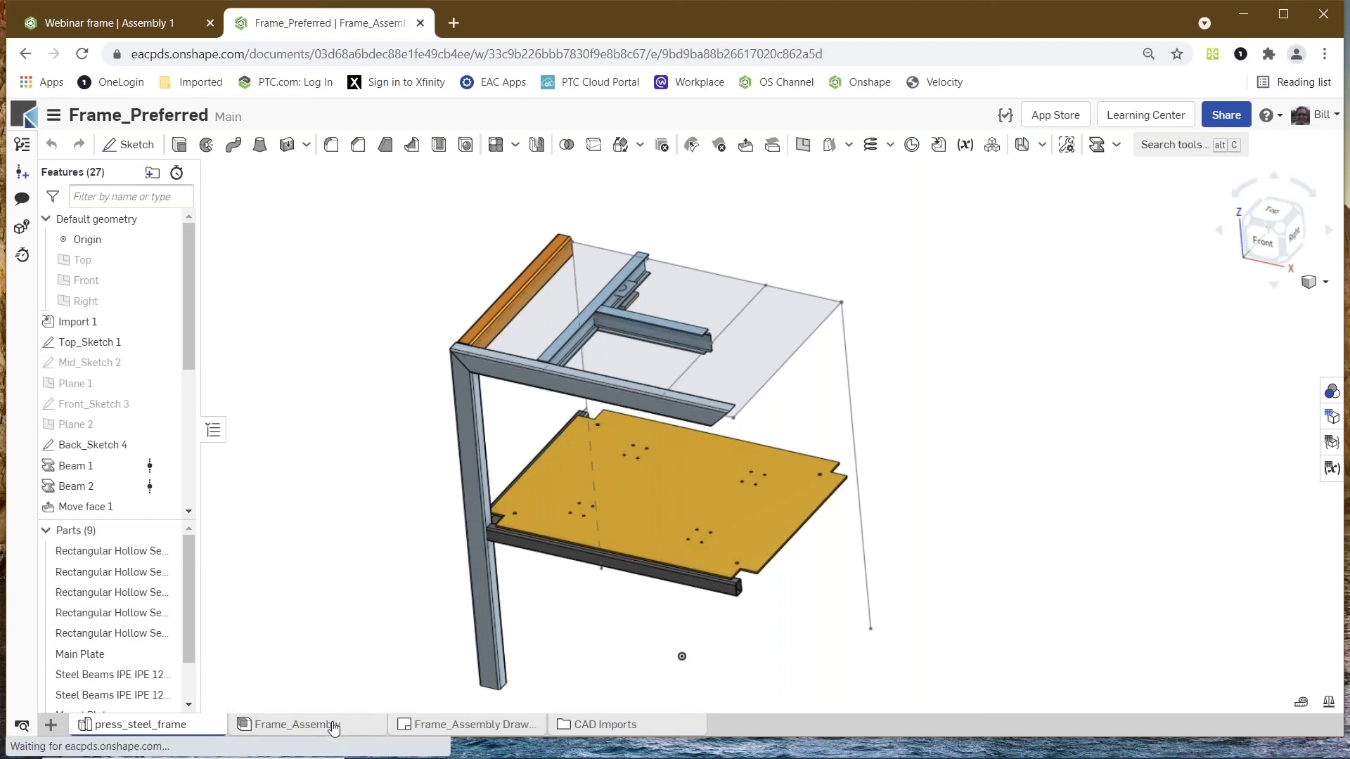
{"action": "scroll", "coordinate": [271, 532], "scroll_direction": "up", "scroll_amount": 2}
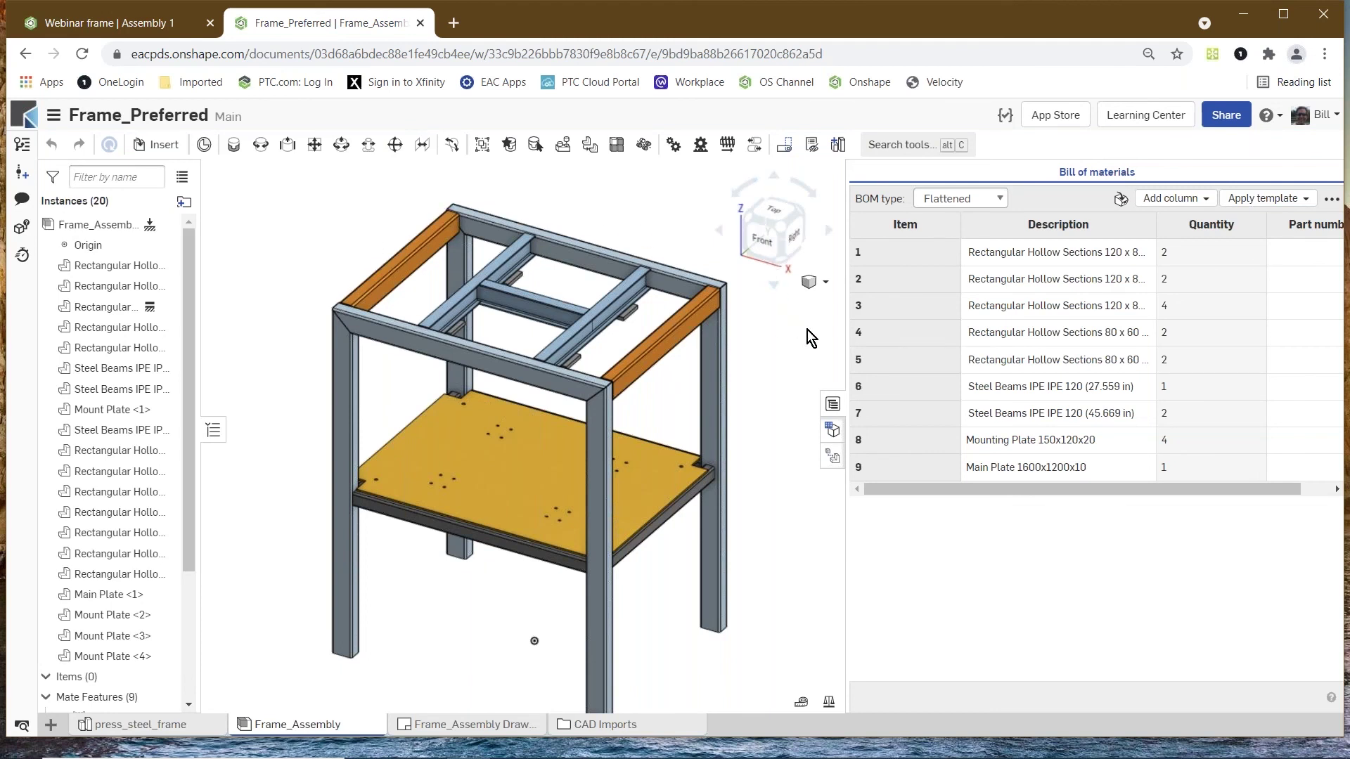
{"action": "left_click", "coordinate": [833, 406]}
{"action": "scroll", "coordinate": [1020, 274], "scroll_direction": "up", "scroll_amount": 2}
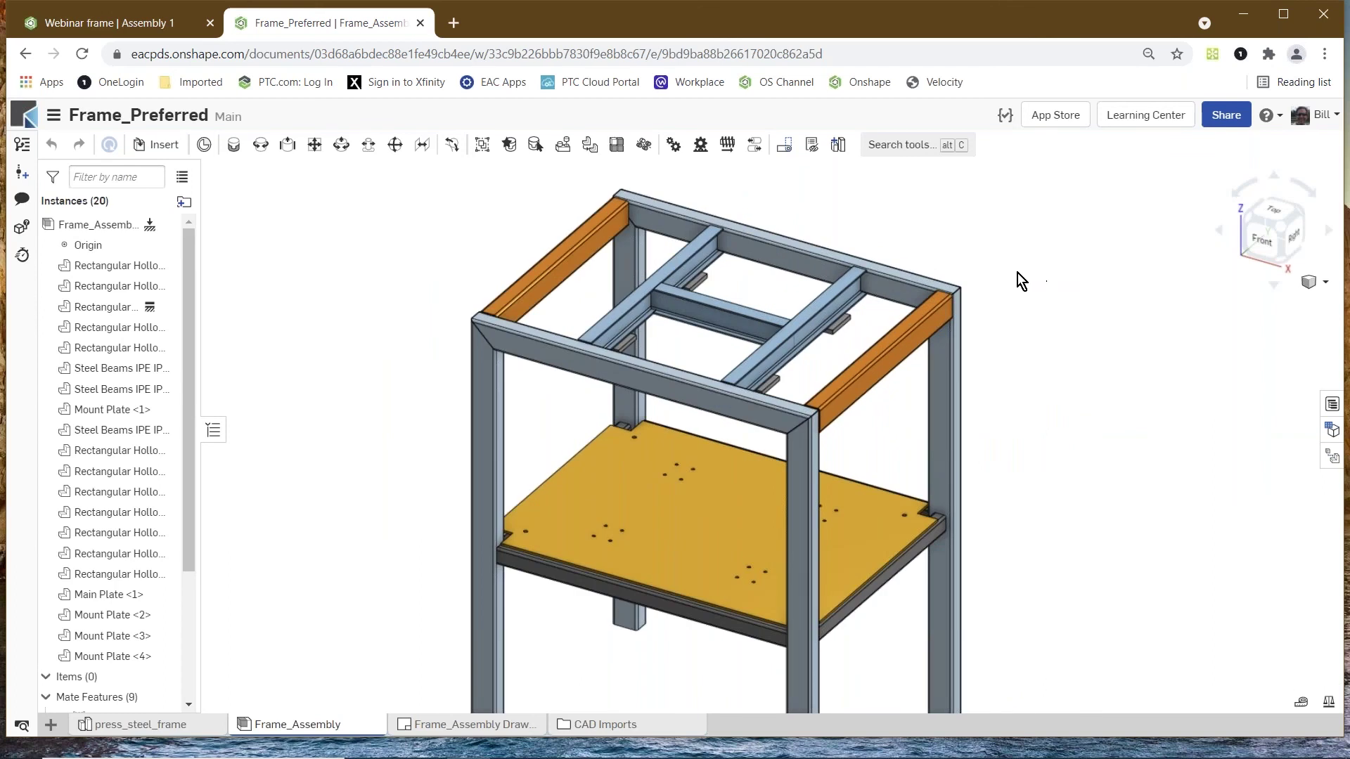